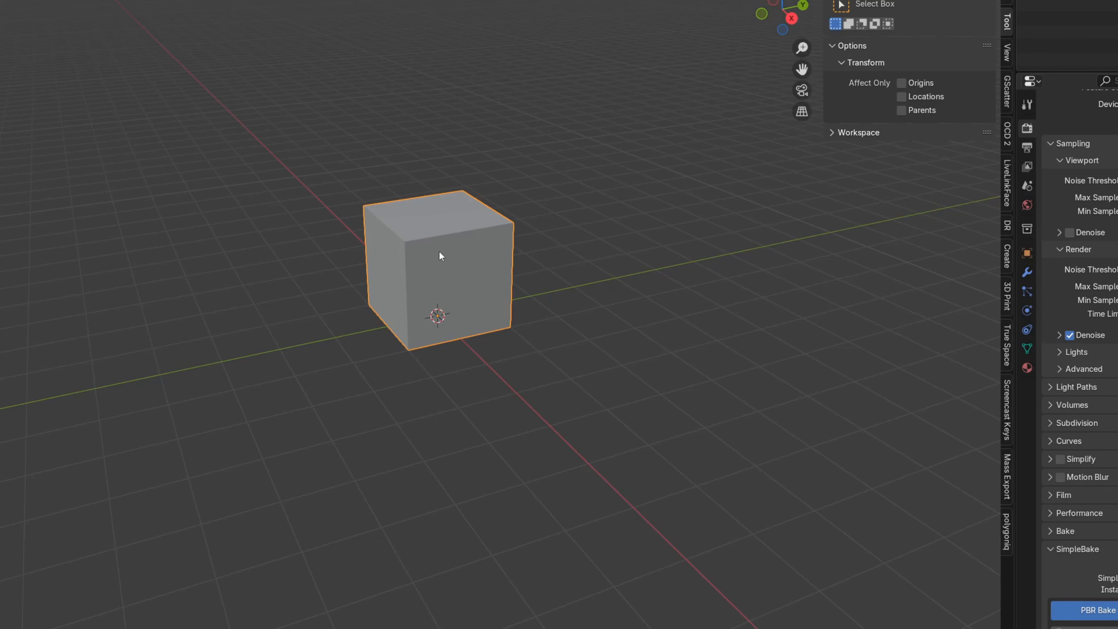
# Delete the default cube and look at the empty scene from the front
pyautogui.press('x')
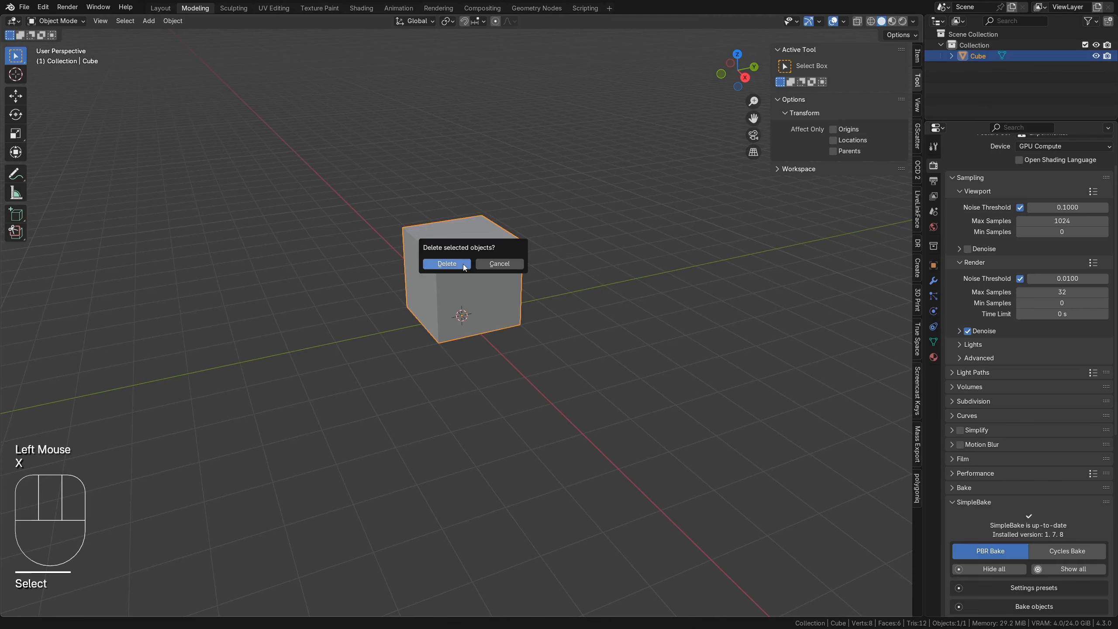
pyautogui.click(464, 264)
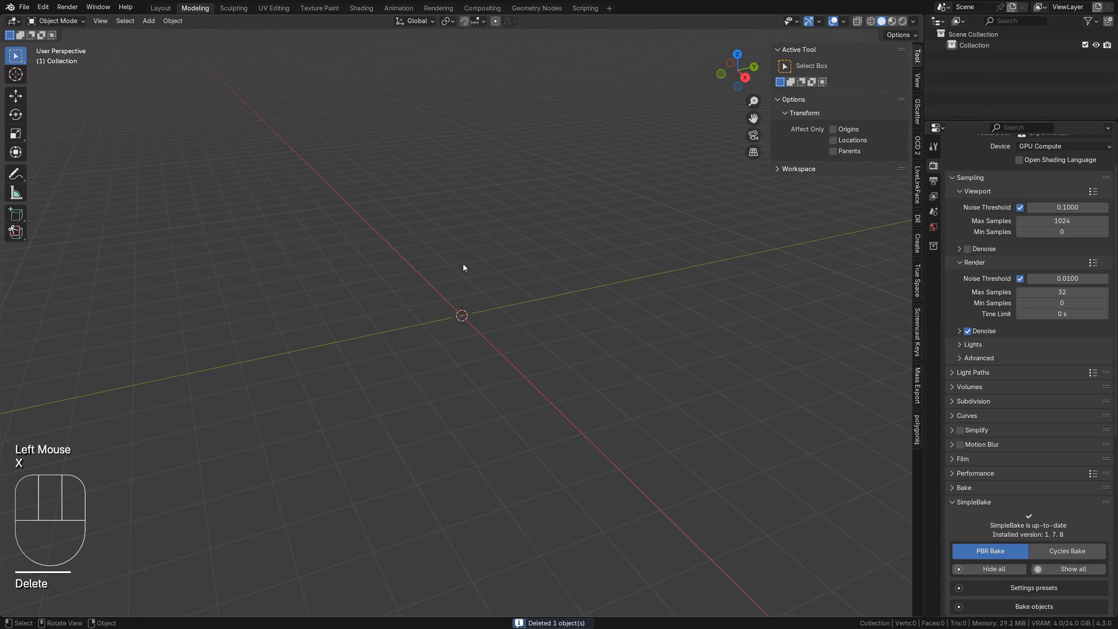
pyautogui.press('KP_1')
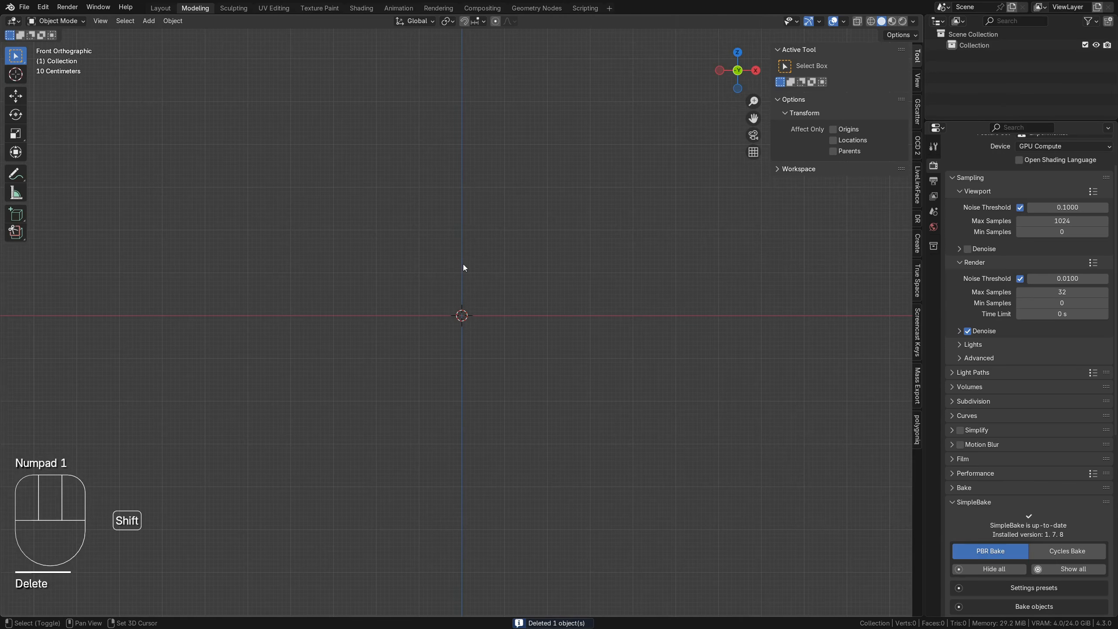
# Add PeanutButterJar.png as a reference image and name the object Reference
pyautogui.hotkey('shift', 'a')
pyautogui.moveTo(463, 263)
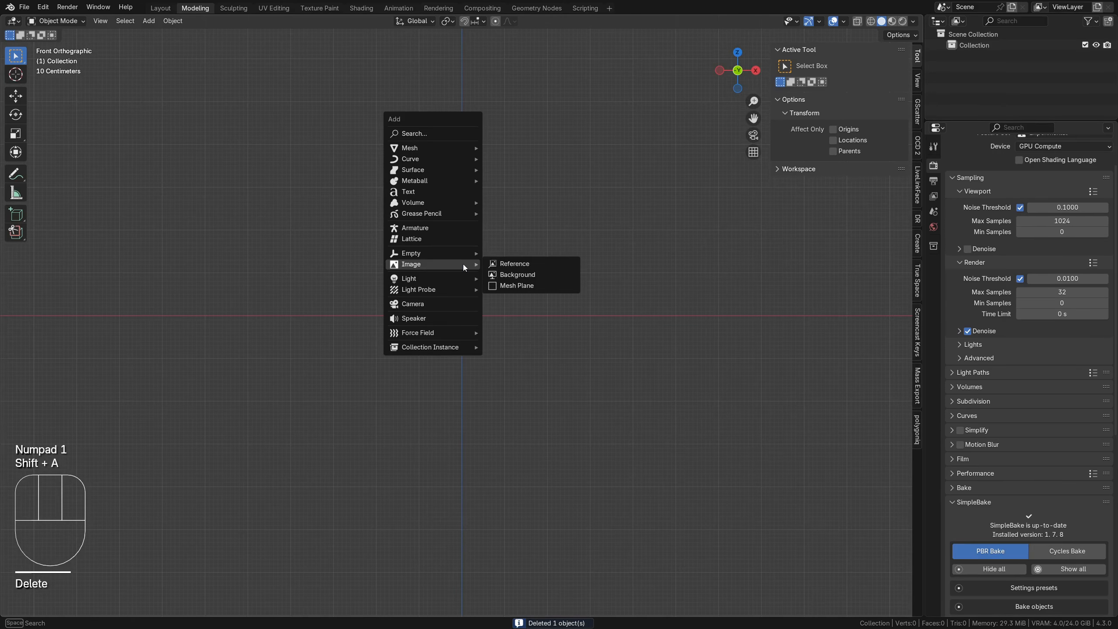
pyautogui.click(497, 263)
pyautogui.doubleClick(432, 224)
pyautogui.press('F2')
pyautogui.write('Reference')
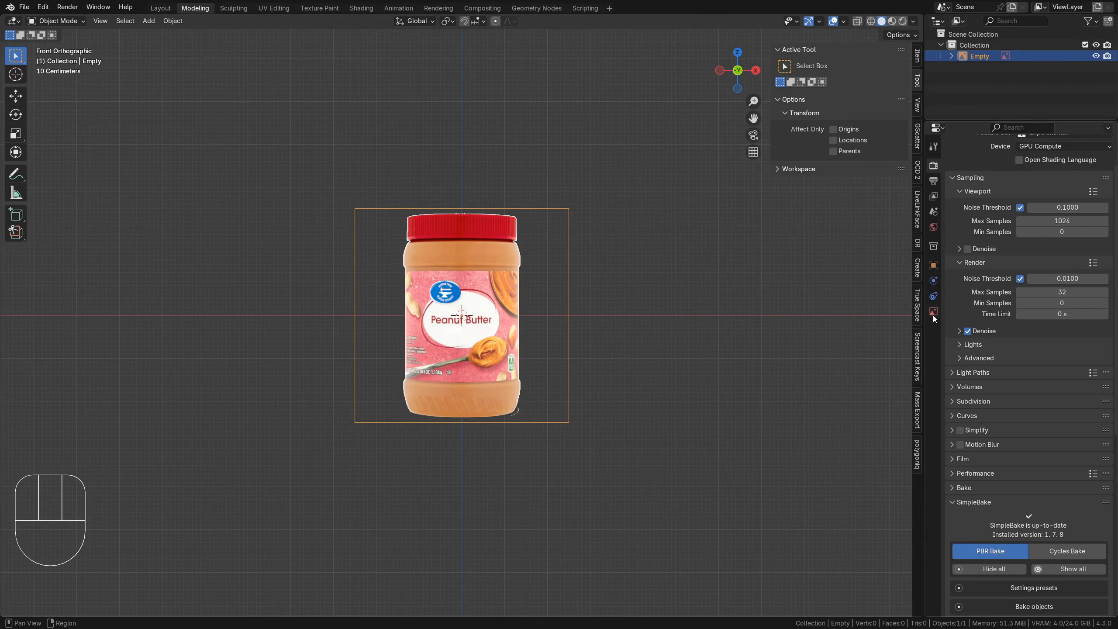
# Set the reference image's depth and side to Front, and make it semi-transparent with reduced opacity
pyautogui.click(933, 312)
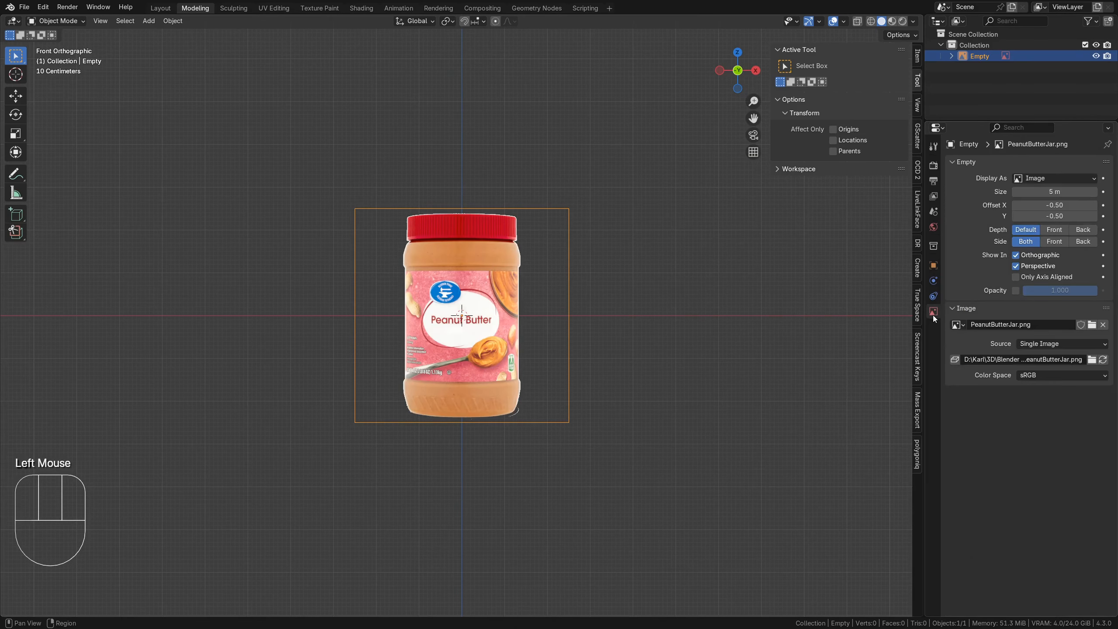
pyautogui.click(1053, 229)
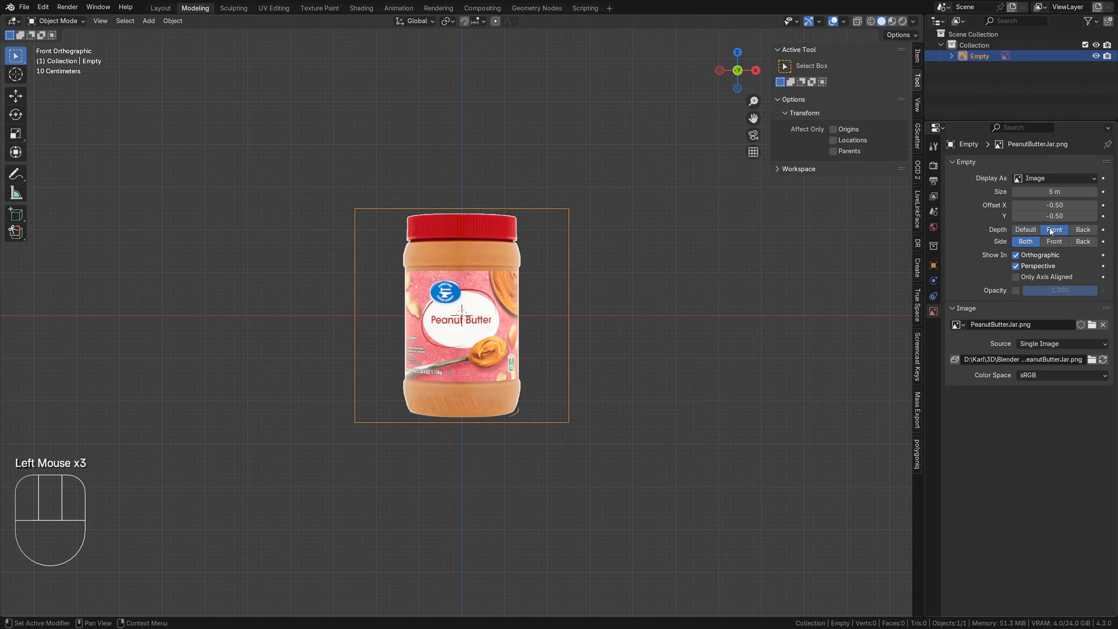
pyautogui.click(1054, 241)
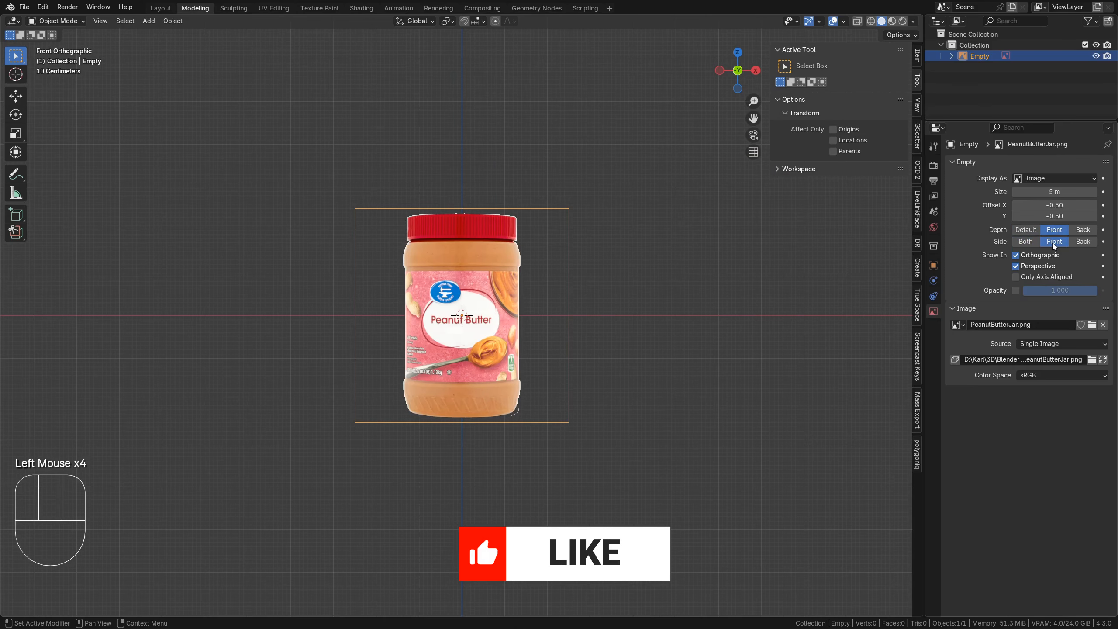
pyautogui.click(1015, 291)
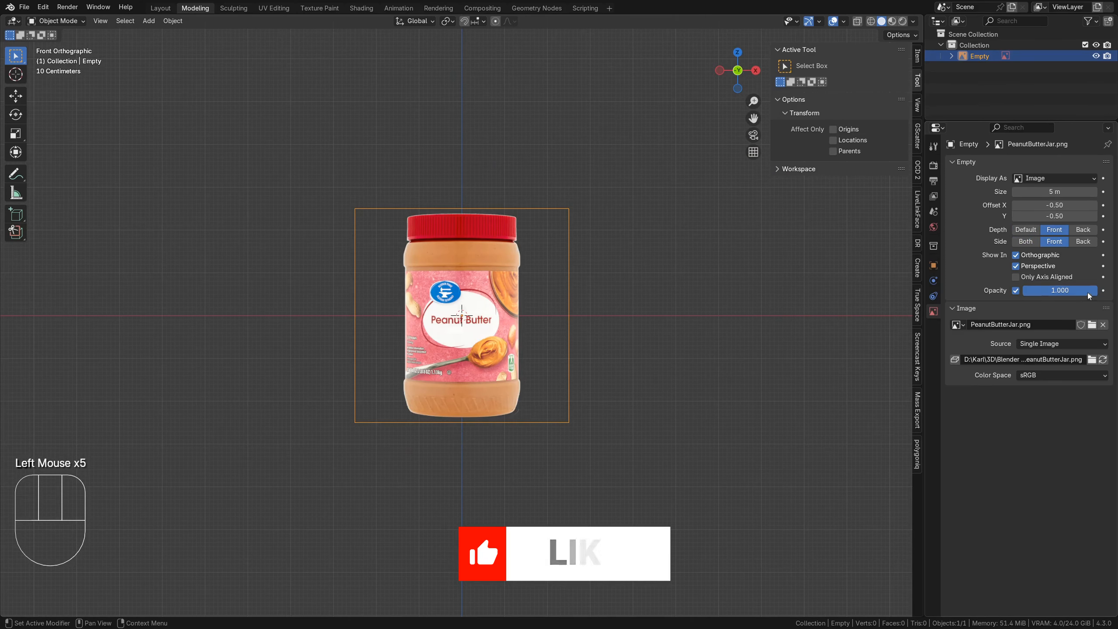
pyautogui.moveTo(1058, 290); pyautogui.dragTo(1029, 290)
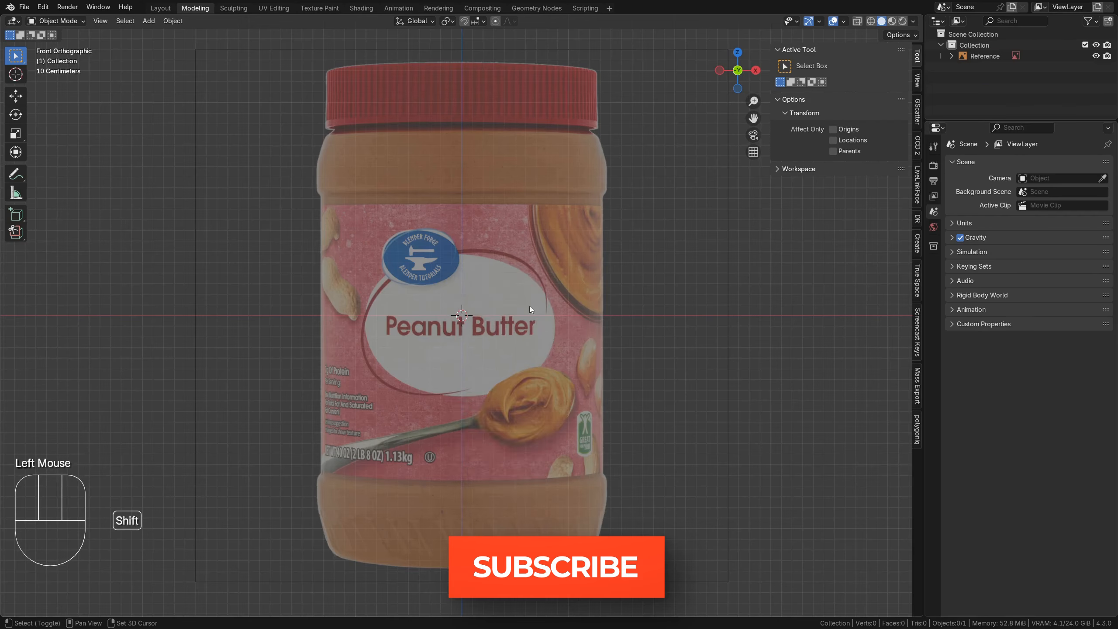
# Add a cylinder mesh and set its Z dimension to 12 cm
pyautogui.hotkey('shift', 'a')
pyautogui.moveTo(529, 306)
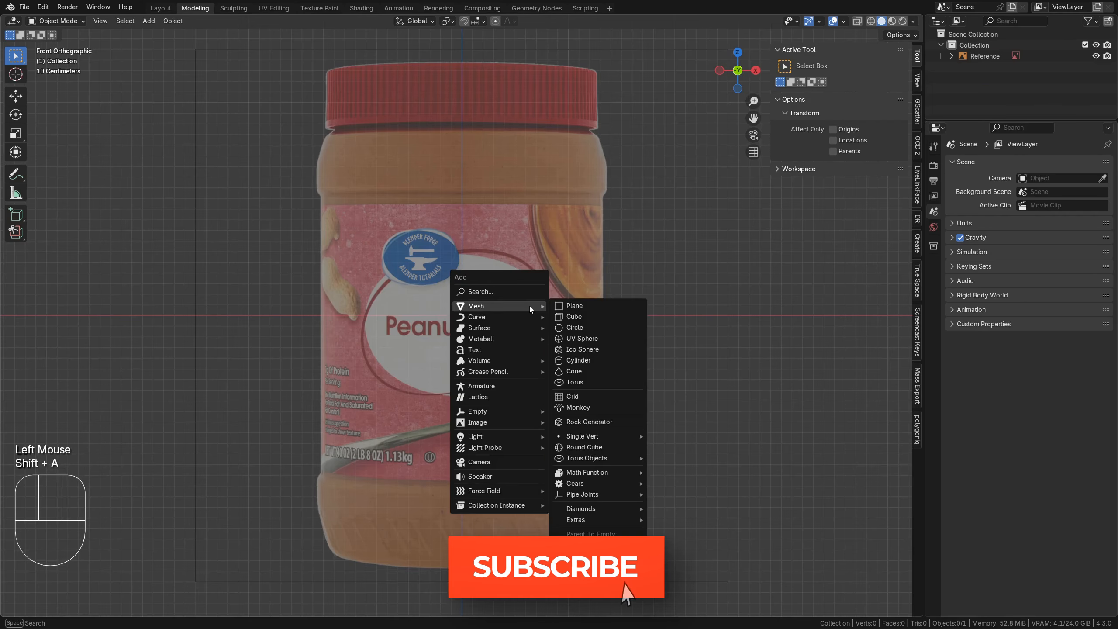
pyautogui.click(580, 360)
pyautogui.doubleClick(876, 244)
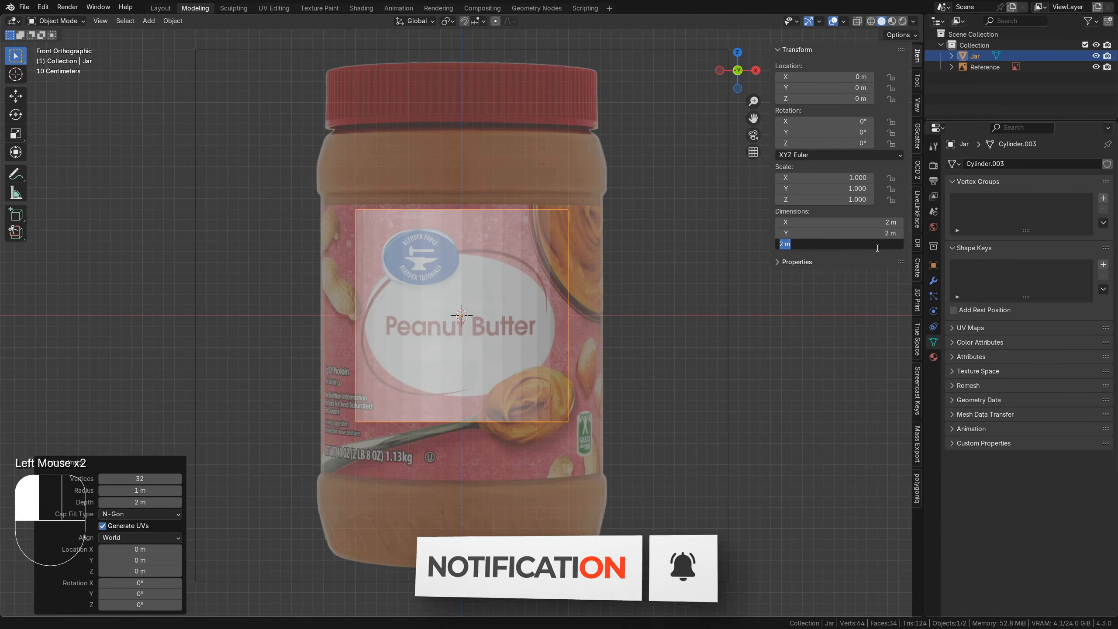
pyautogui.write('12cm')
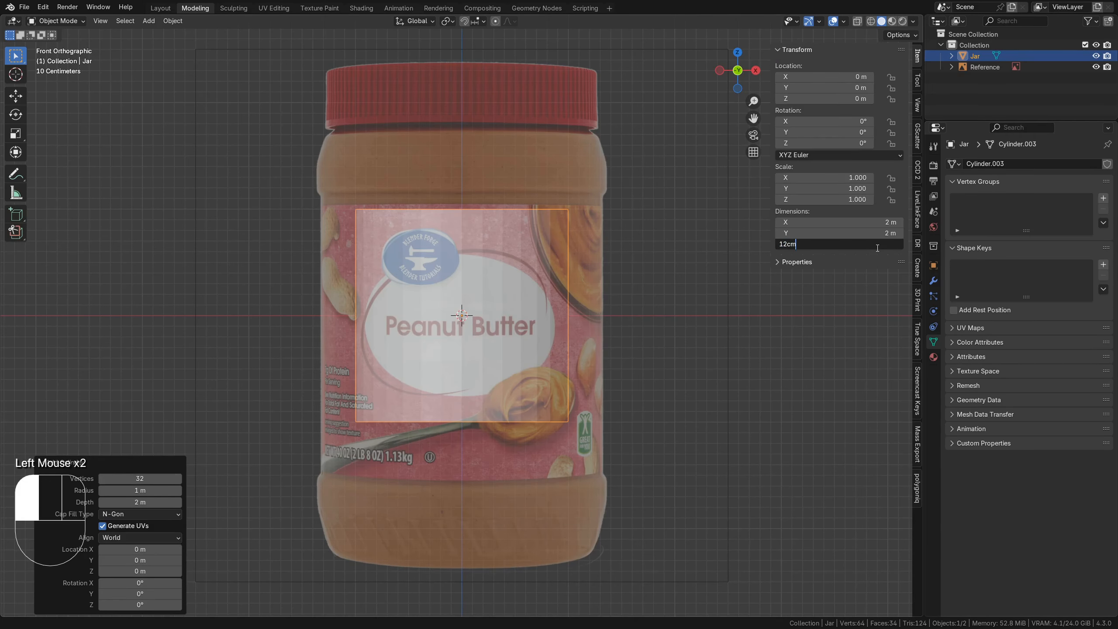
pyautogui.press('Return')
# Rename the cylinder object as Jar
pyautogui.press('F2')
pyautogui.write('Jar')
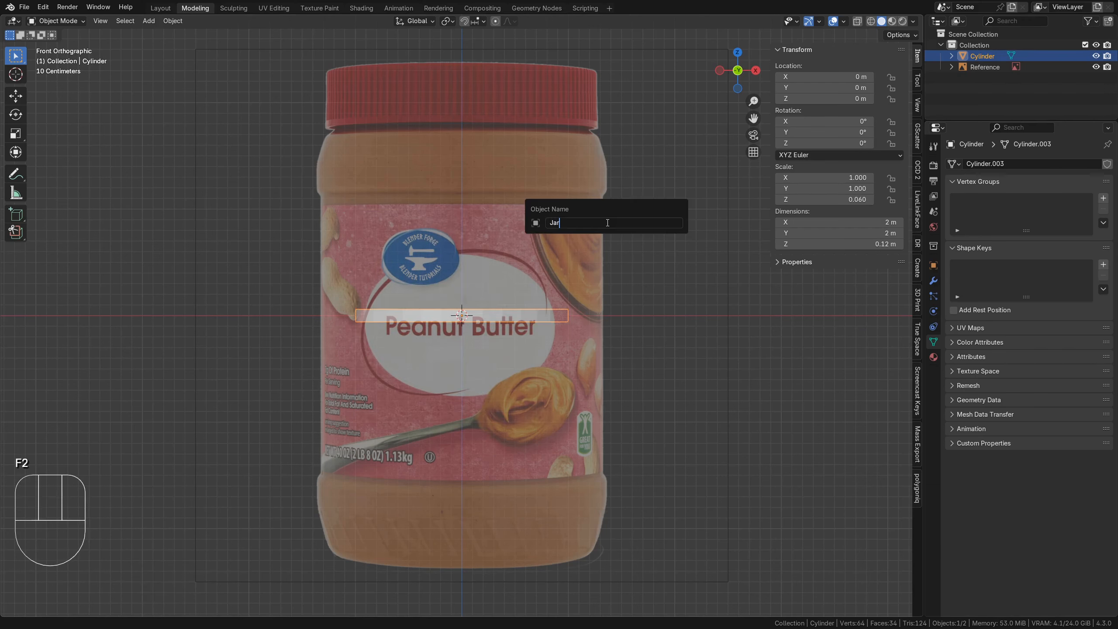
pyautogui.click(542, 345)
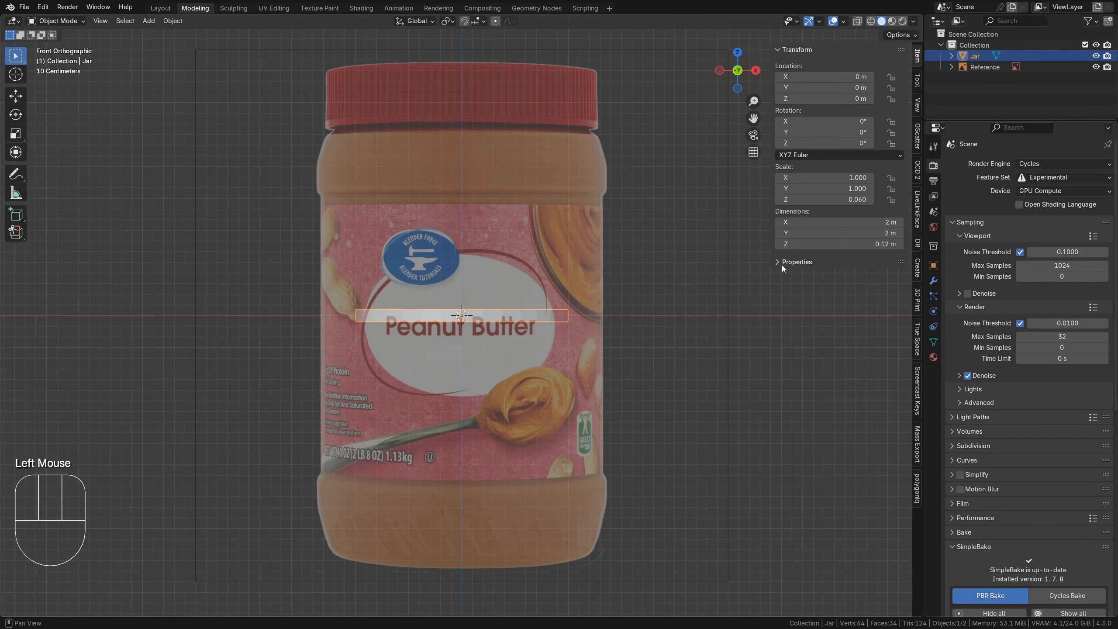
# Set the scene's length unit to Millimeters
pyautogui.click(933, 213)
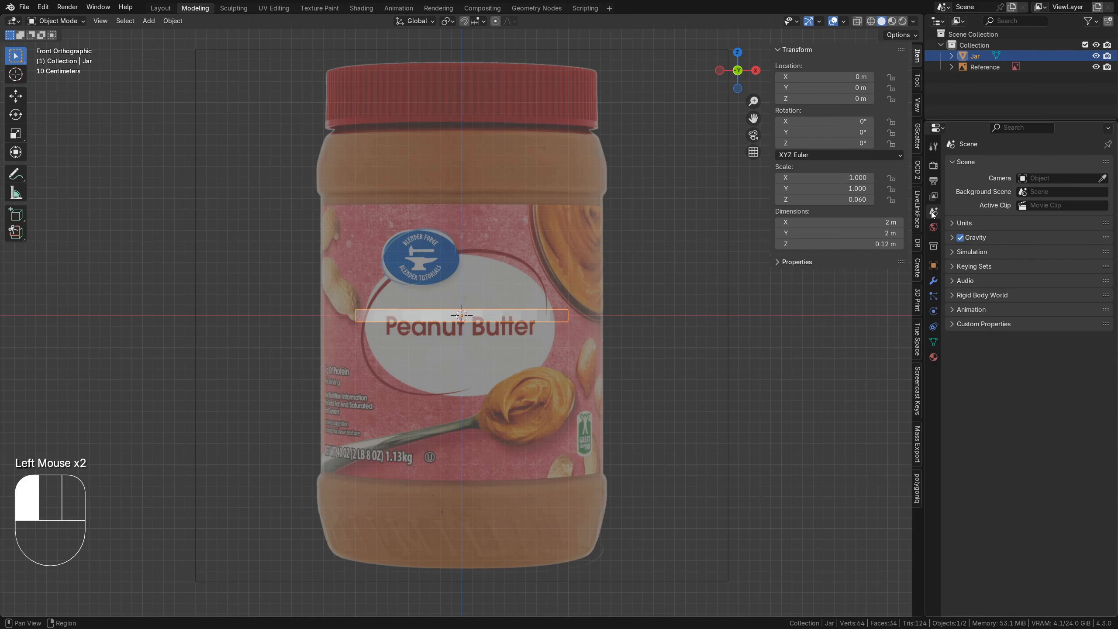
pyautogui.click(950, 223)
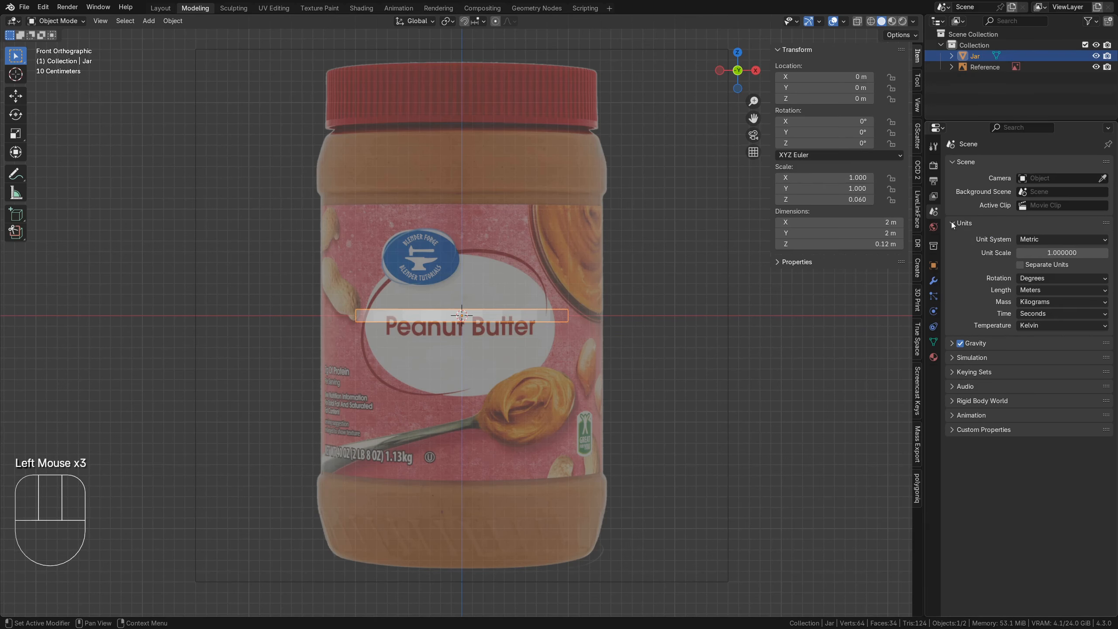
pyautogui.click(1046, 291)
pyautogui.click(1047, 350)
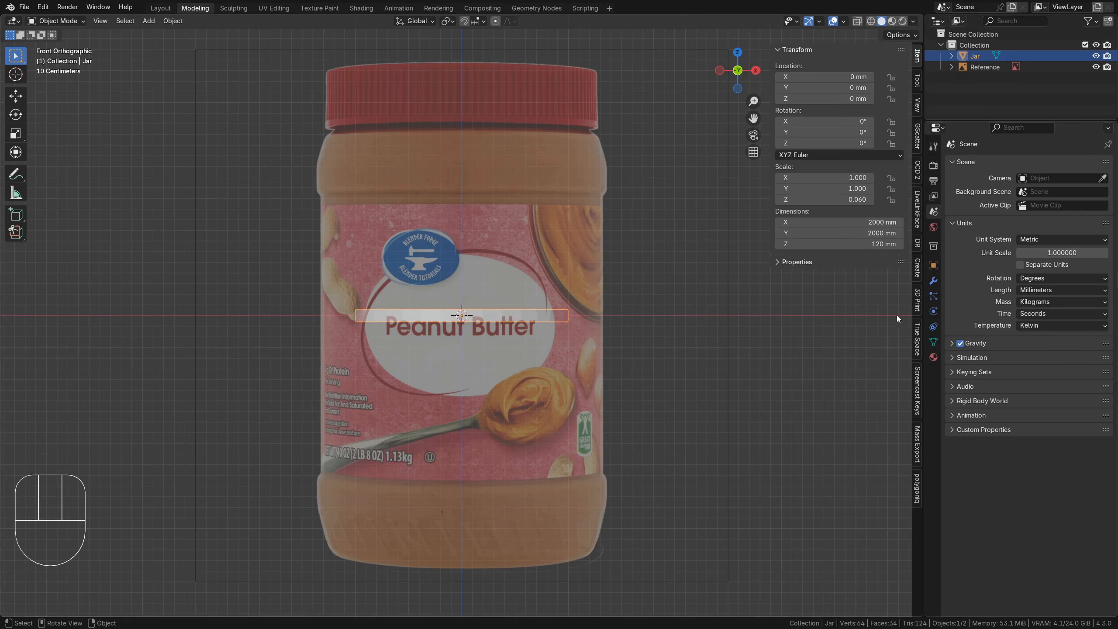
# Scale the reference image down uniformly until the pictured jar matches the cylinder's height
pyautogui.click(671, 313)
pyautogui.press('s')
pyautogui.click(464, 317)
pyautogui.scroll(7, 654, 294)
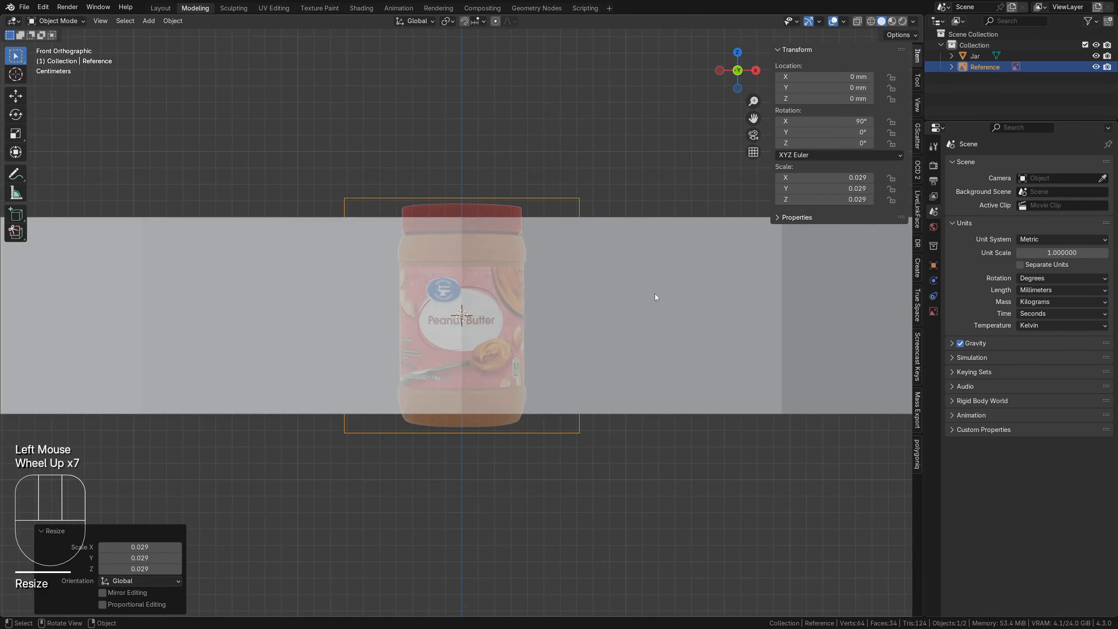
pyautogui.press('s')
pyautogui.click(736, 312)
pyautogui.press('s')
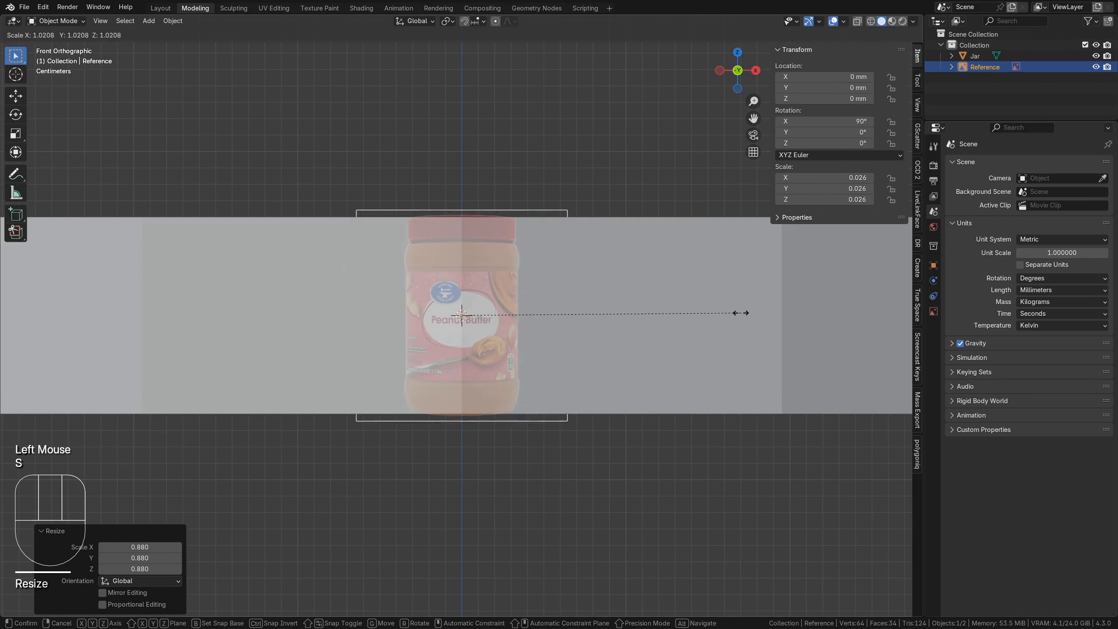
pyautogui.click(736, 313)
# Scale the cylinder in X and Y only, to about 70.5 mm wide to match the pictured jar, and apply its scale
pyautogui.click(773, 402)
pyautogui.press('s')
pyautogui.hotkey('shift', 'z')
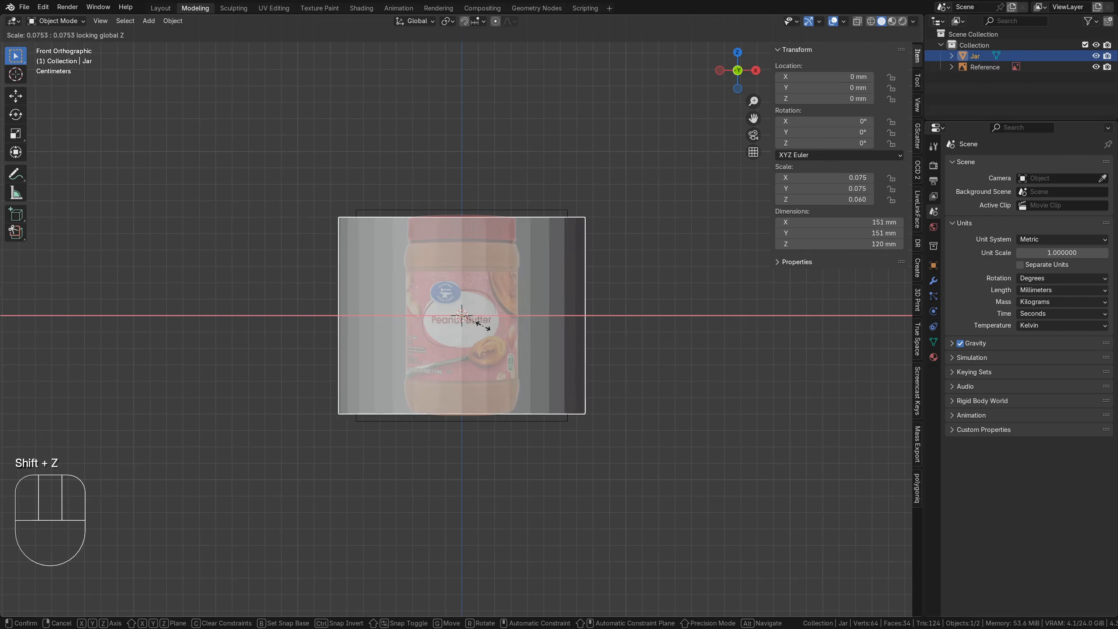
pyautogui.click(473, 324)
pyautogui.scroll(3, 480, 336)
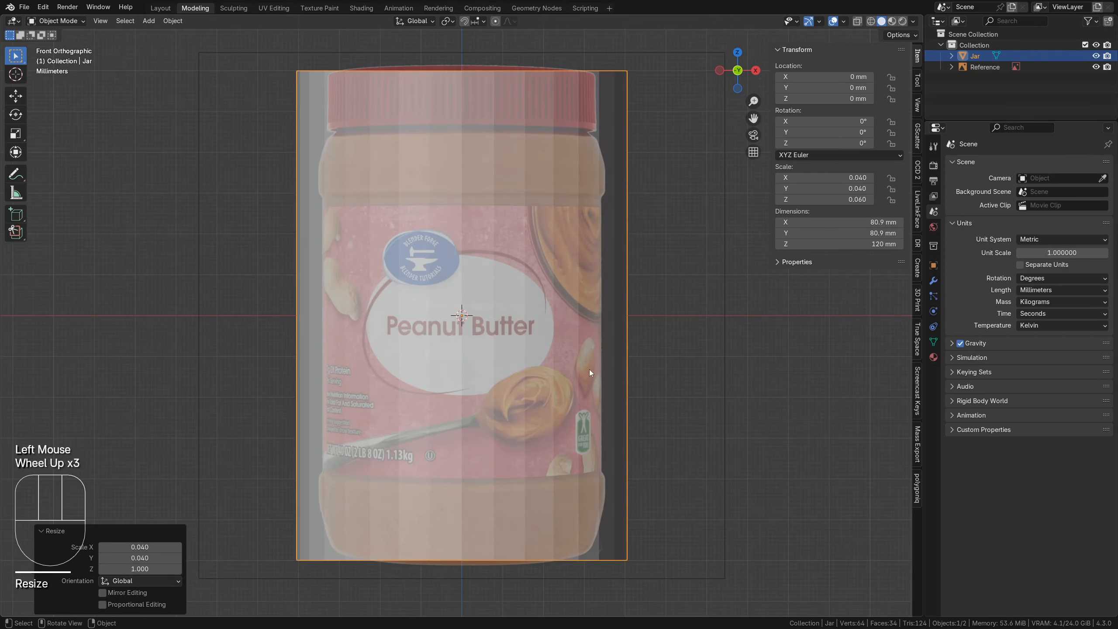
pyautogui.press('s')
pyautogui.hotkey('shift', 'z')
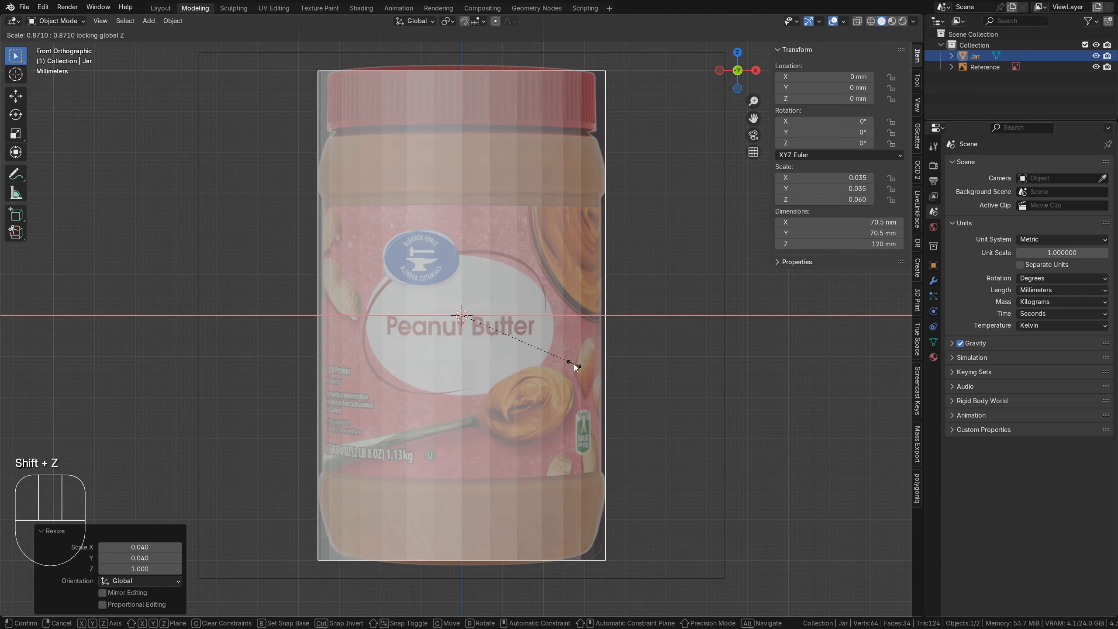
pyautogui.click(574, 364)
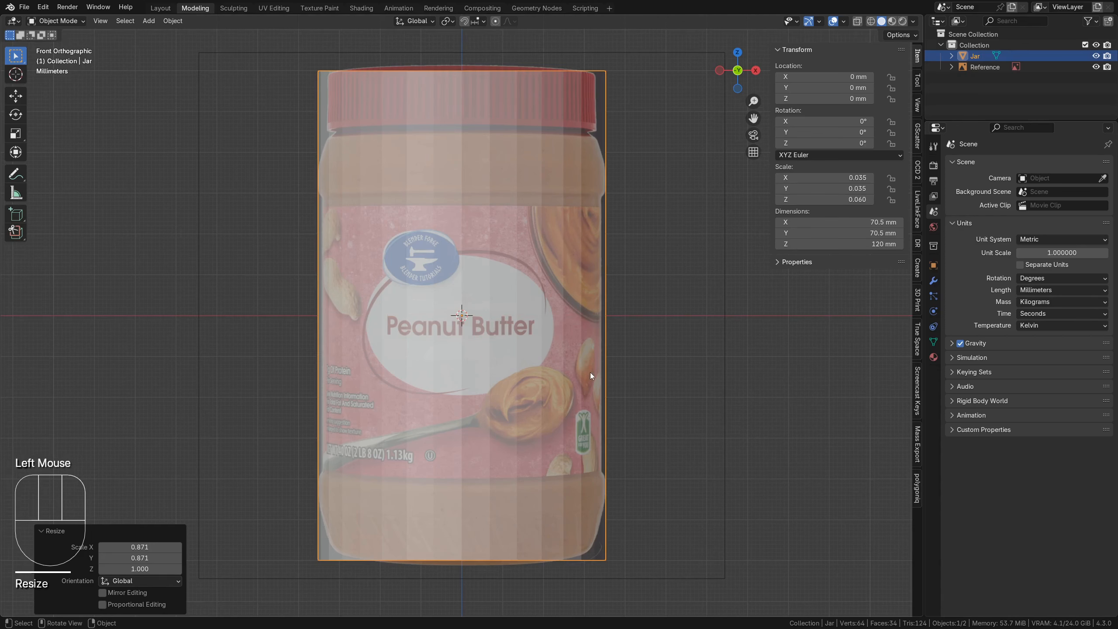
pyautogui.hotkey('ctrl', 'a')
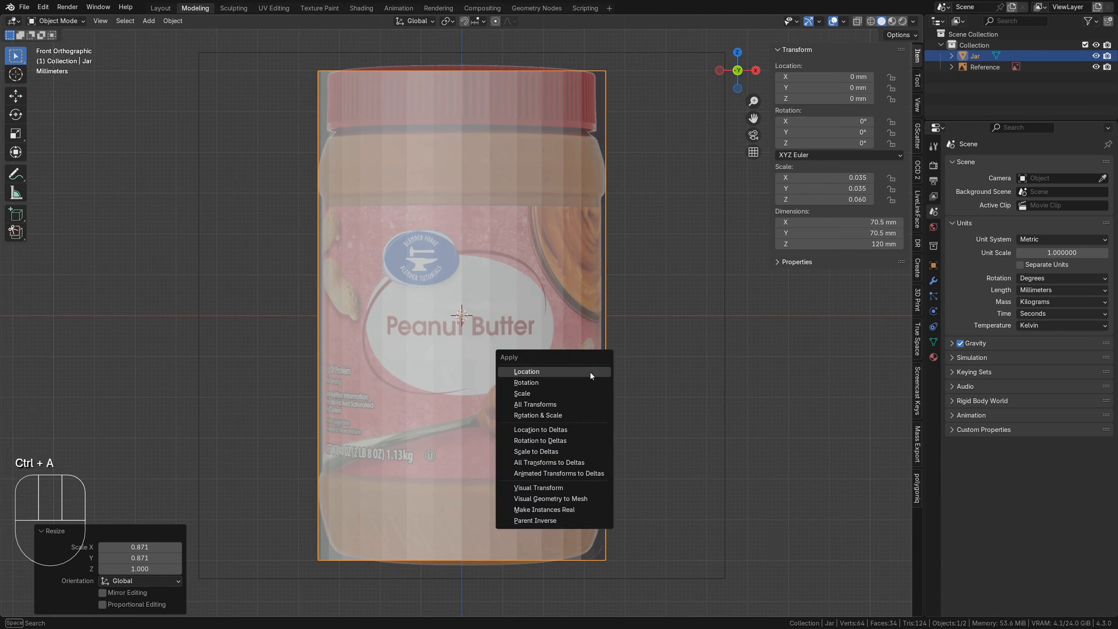
pyautogui.click(582, 394)
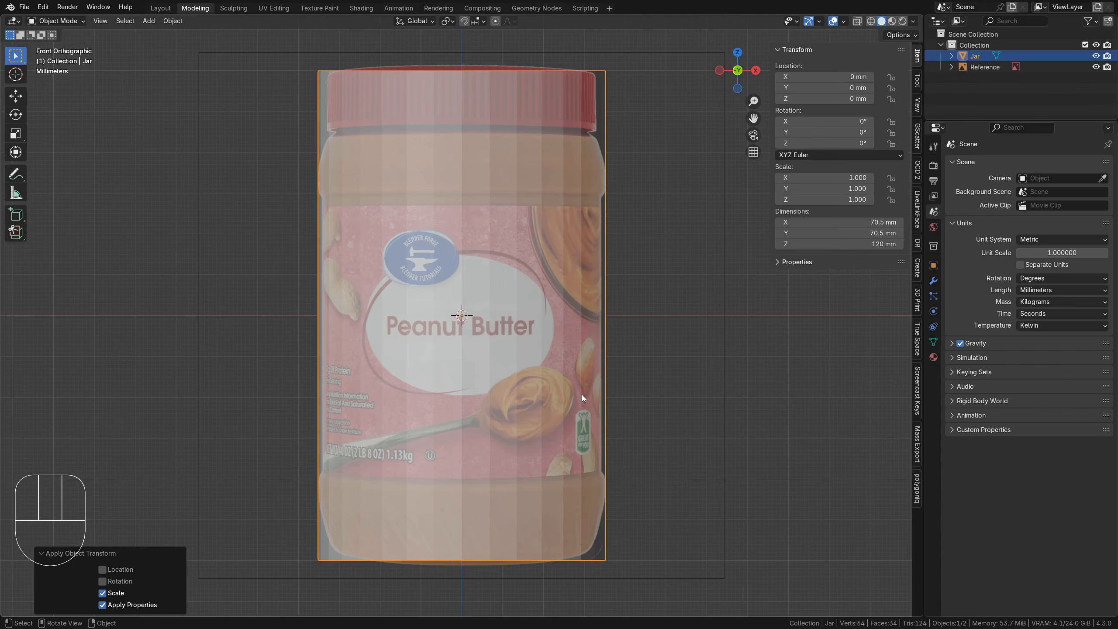
# Add two closely spaced edge loops around the jar mesh at the groove along the label's upper edge
pyautogui.press('Tab')
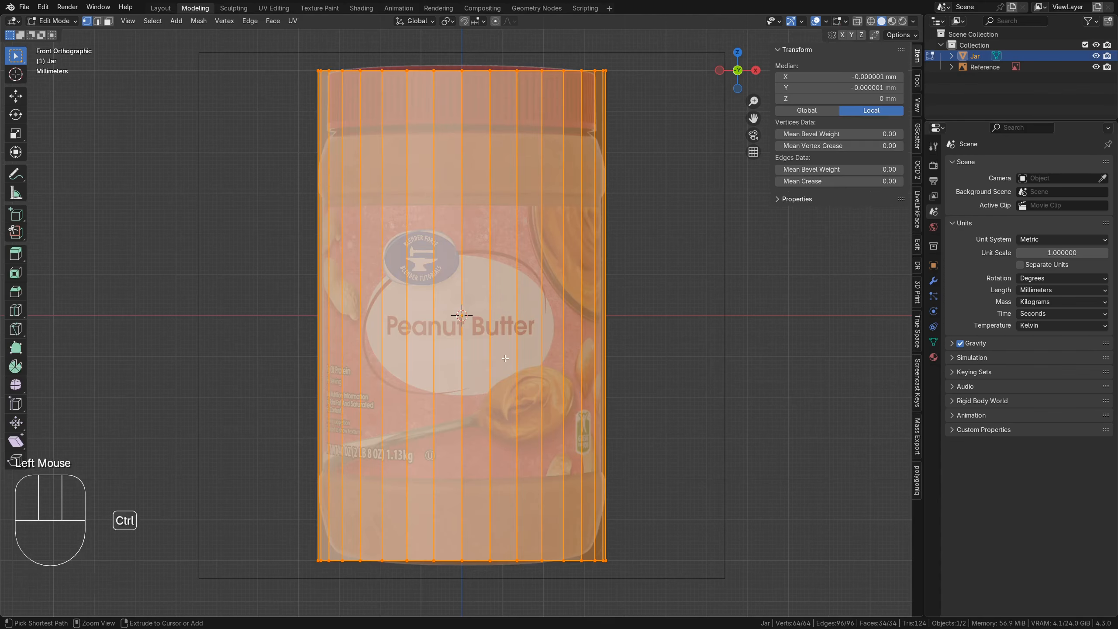
pyautogui.hotkey('ctrl', 'r')
pyautogui.click(583, 391)
pyautogui.click(603, 270)
pyautogui.hotkey('ctrl', 'r')
pyautogui.click(603, 282)
pyautogui.click(612, 106)
# Add two closely spaced edge loops around the jar at the groove along the label's lower edge
pyautogui.hotkey('ctrl', 'r')
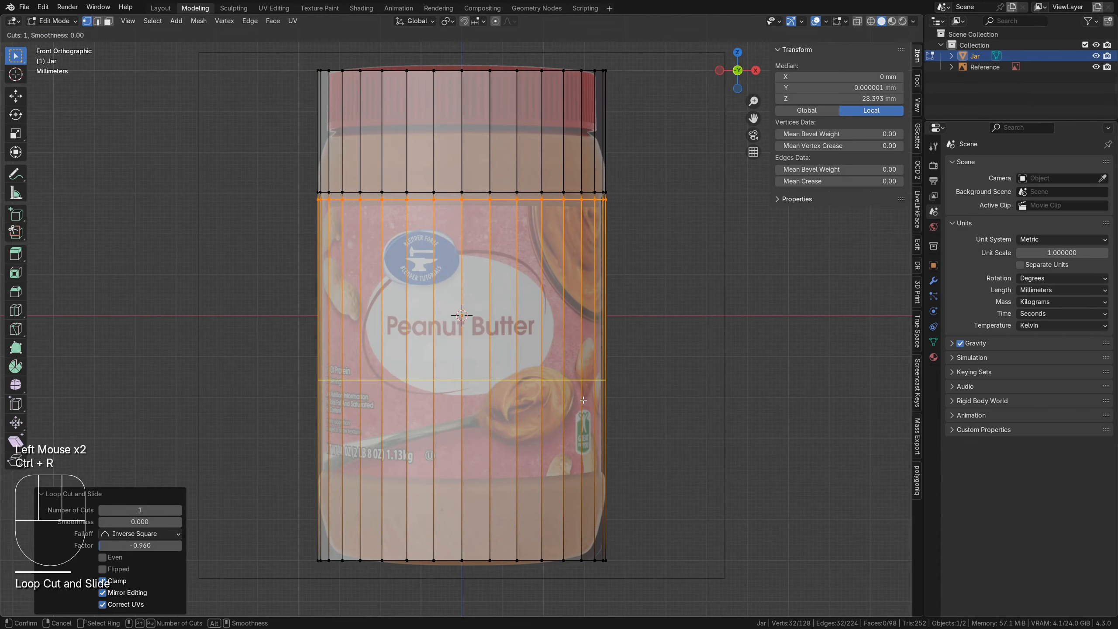
pyautogui.click(594, 397)
pyautogui.click(598, 485)
pyautogui.hotkey('ctrl', 'r')
pyautogui.click(601, 522)
pyautogui.click(621, 487)
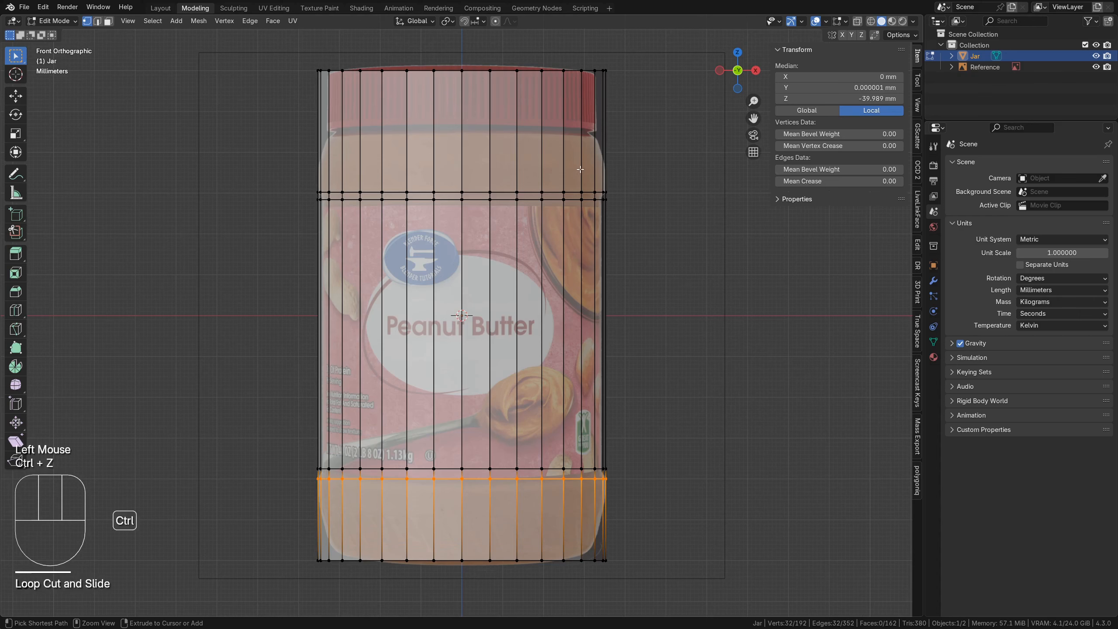
# Add three edge loops between the upper groove and the lid, two of them close together at the neck, and one loop below the label
pyautogui.hotkey('ctrl', 'r')
pyautogui.click(581, 161)
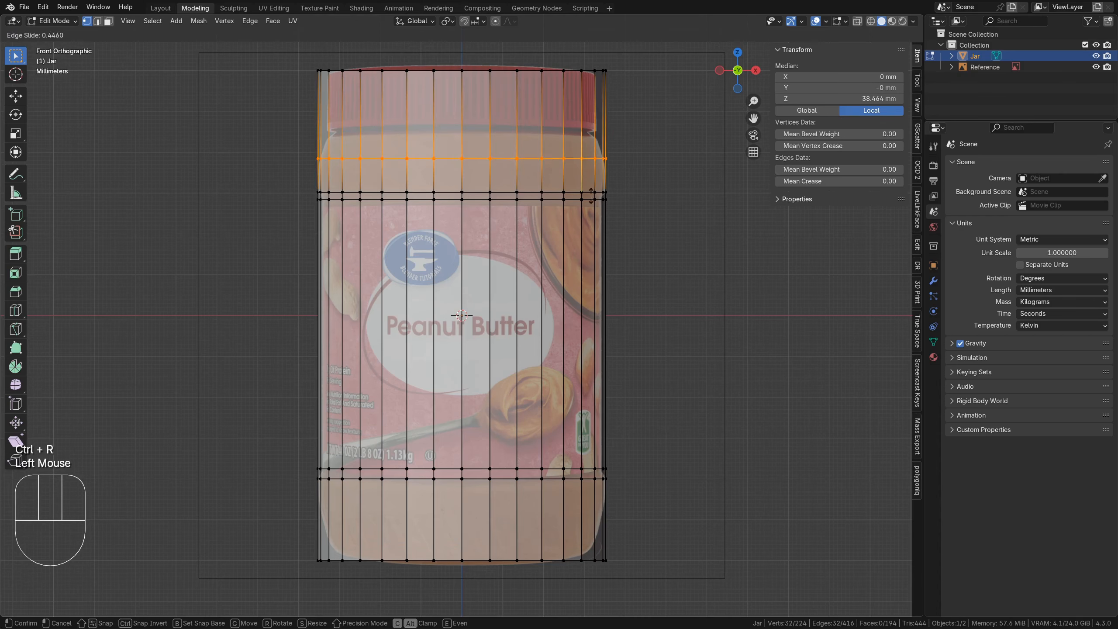
pyautogui.click(588, 195)
pyautogui.hotkey('ctrl', 'r')
pyautogui.click(592, 130)
pyautogui.click(594, 149)
pyautogui.hotkey('ctrl', 'r')
pyautogui.click(596, 116)
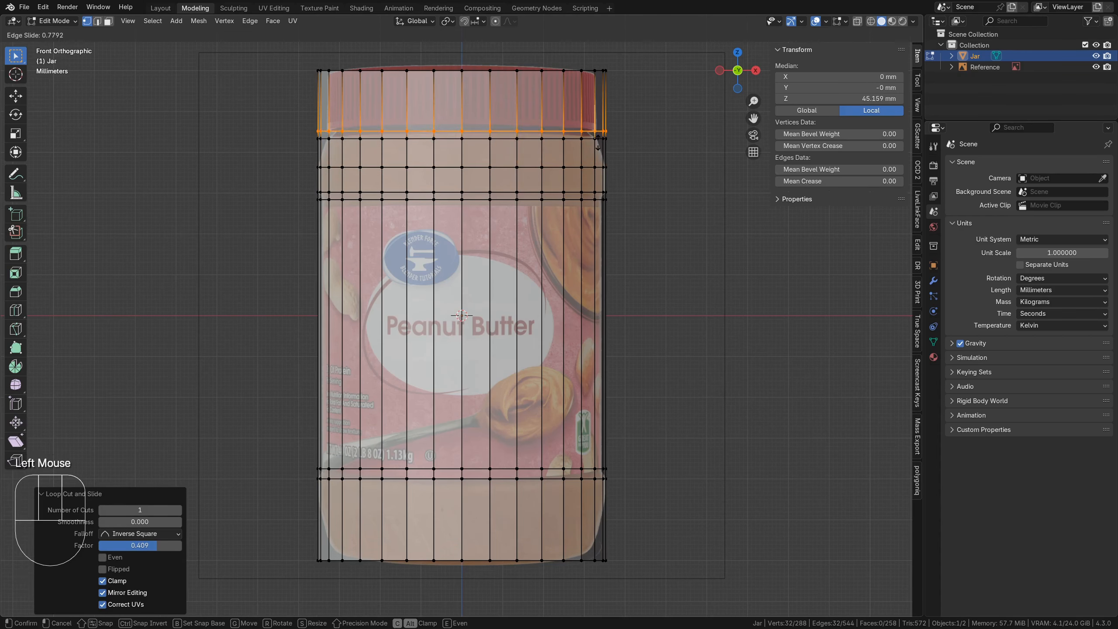
pyautogui.click(510, 129)
# Scale the two neck edge loops under the lid inward to follow the reference, the lower one by about 0.933
pyautogui.hotkey('alt', 'a')
pyautogui.keyDown('alt'); pyautogui.click(510, 130); pyautogui.keyUp('alt')
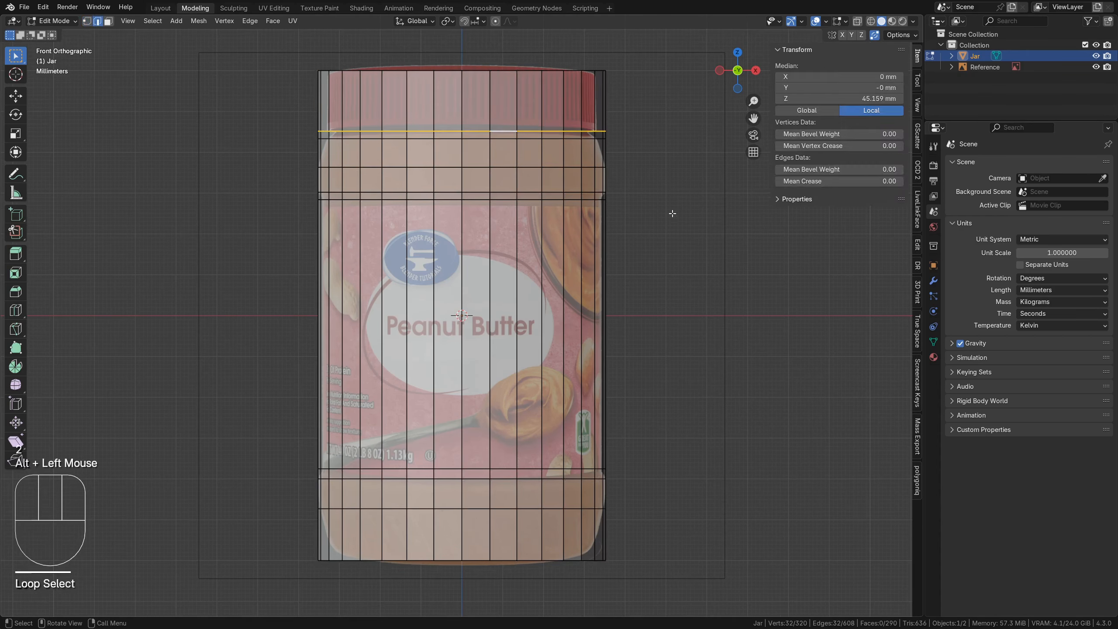
pyautogui.press('s')
pyautogui.click(600, 154)
pyautogui.keyDown('alt'); pyautogui.click(588, 138); pyautogui.keyUp('alt')
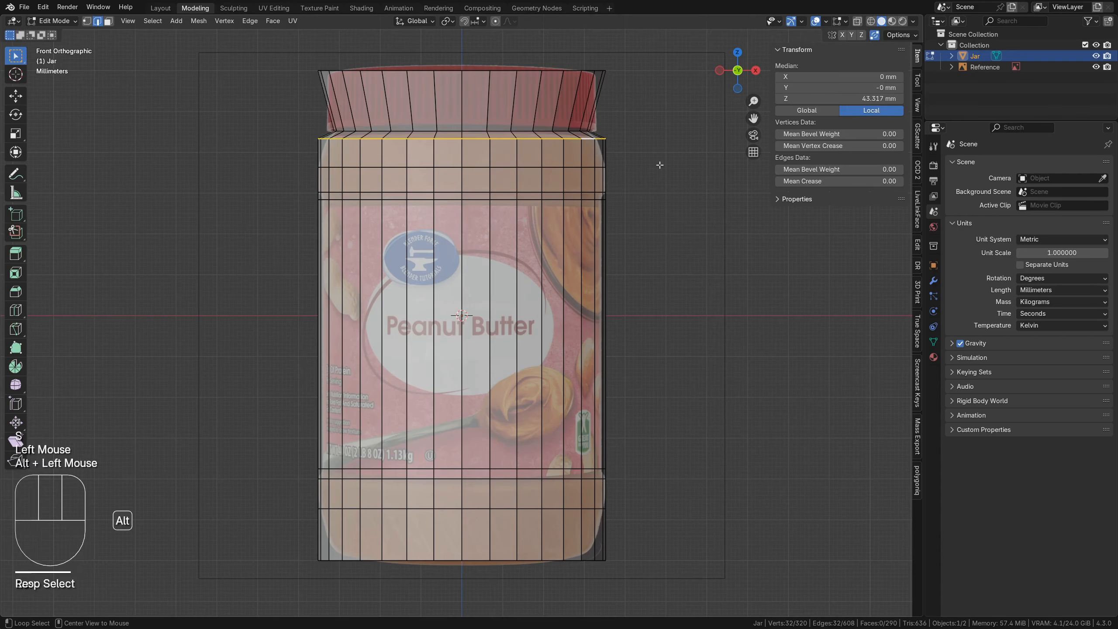
pyautogui.press('s')
pyautogui.click(665, 234)
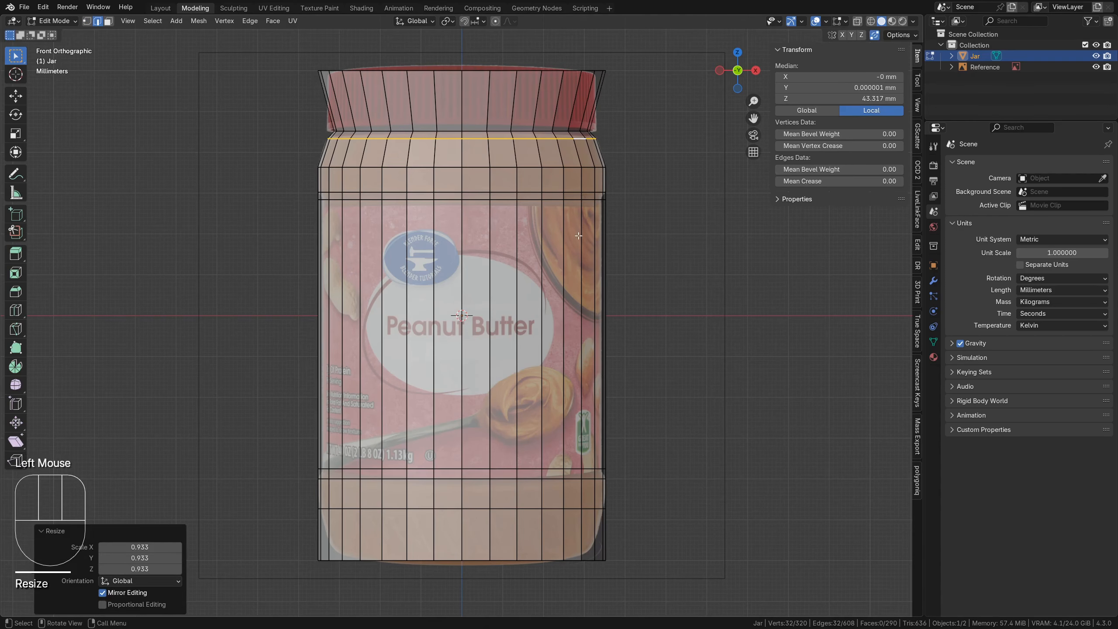
# Scale the jar's bottom edge loop inward by about 0.886 to follow the tapered base in the reference
pyautogui.keyDown('alt'); pyautogui.click(587, 551); pyautogui.keyUp('alt')
pyautogui.press('s')
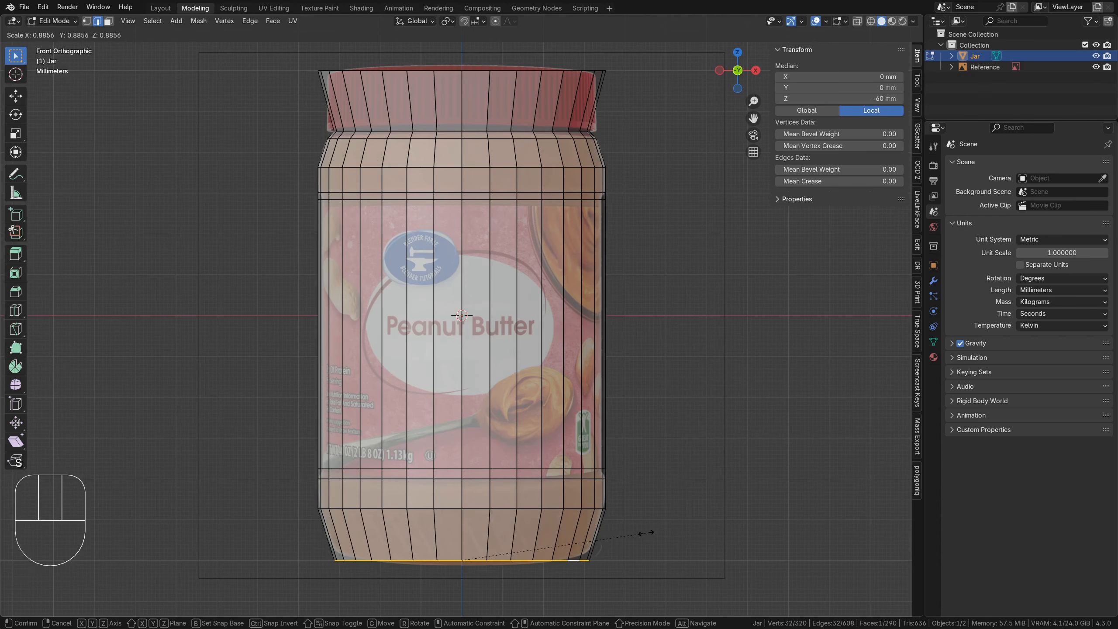
pyautogui.click(646, 533)
# Edge-slide the jar's topmost edge loop all the way down onto the neck loop just below the reference's lid
pyautogui.keyDown('alt'); pyautogui.click(532, 70); pyautogui.keyUp('alt')
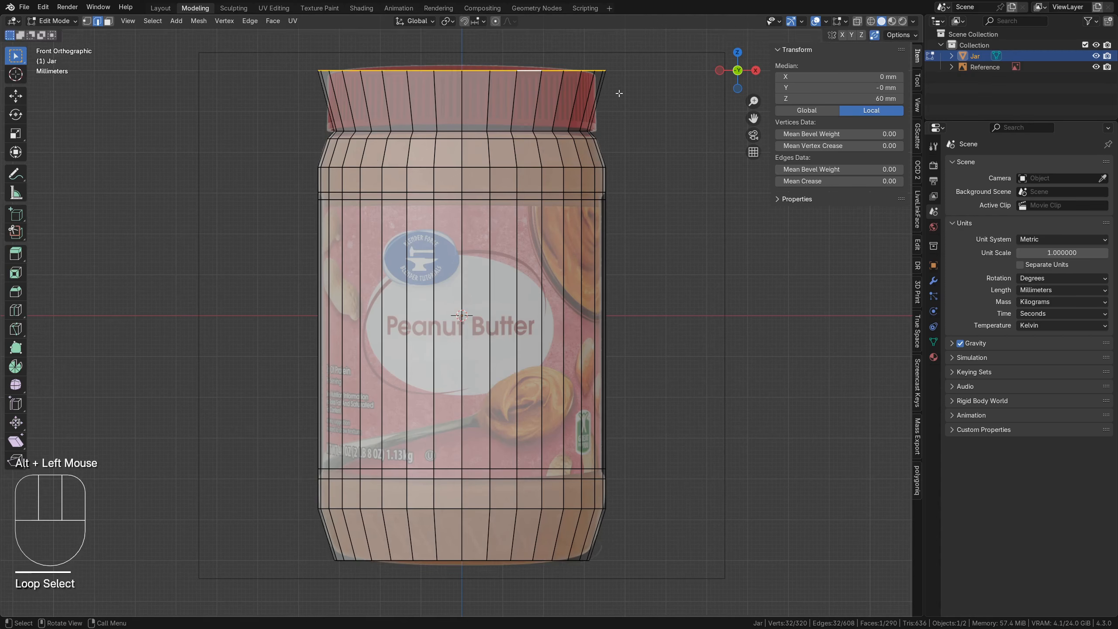
pyautogui.press('g')
pyautogui.press('g')
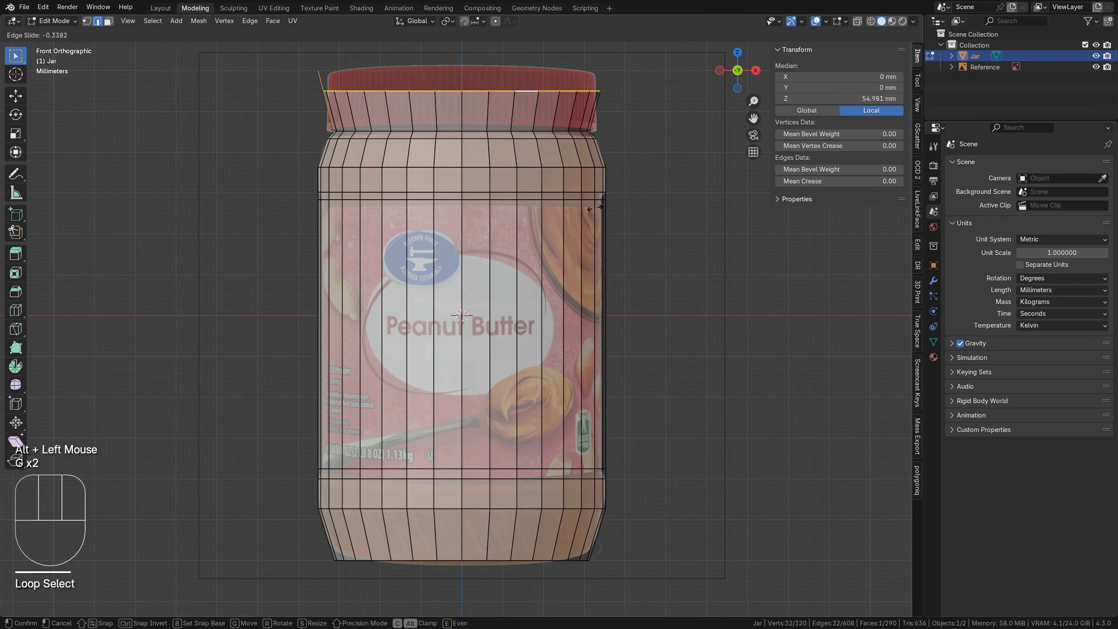
pyautogui.click(586, 272)
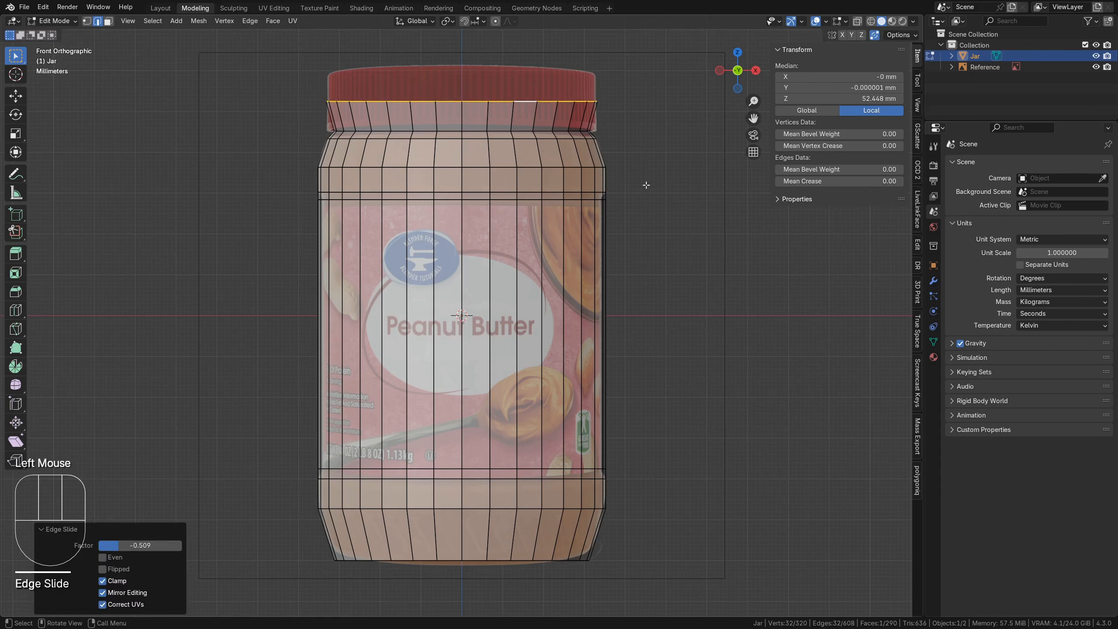
pyautogui.press('g')
pyautogui.press('z')
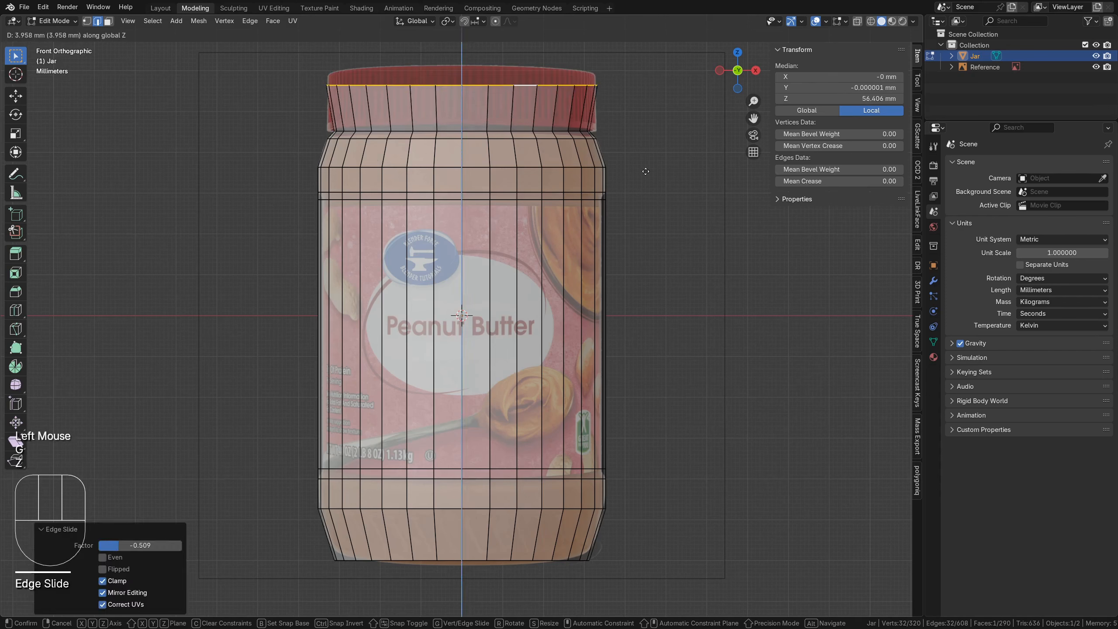
pyautogui.click(646, 177)
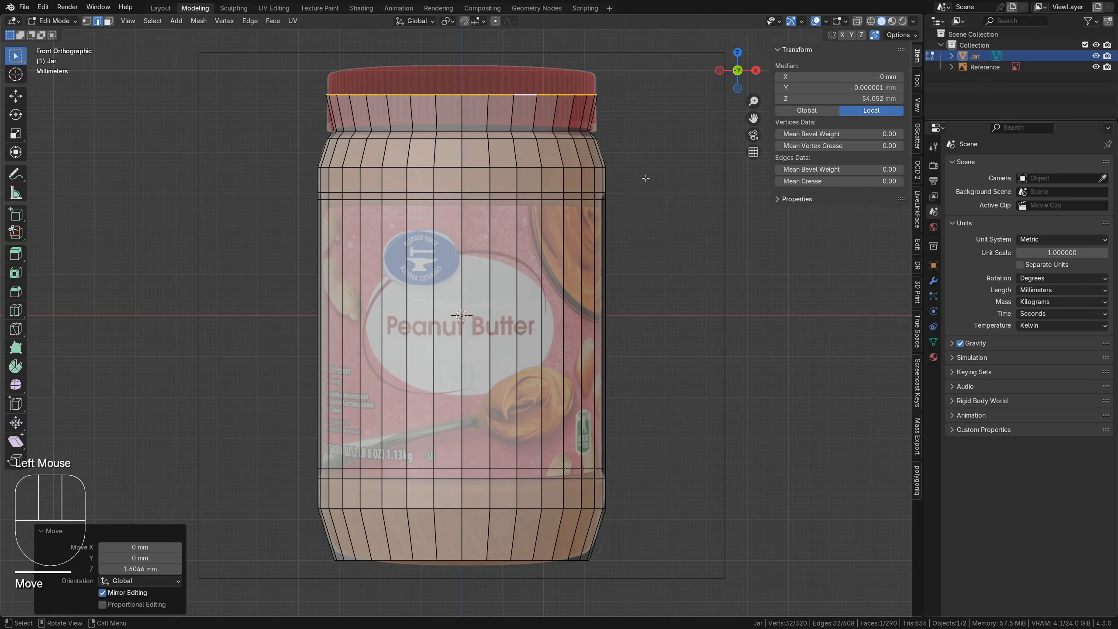
pyautogui.press('g')
pyautogui.press('g')
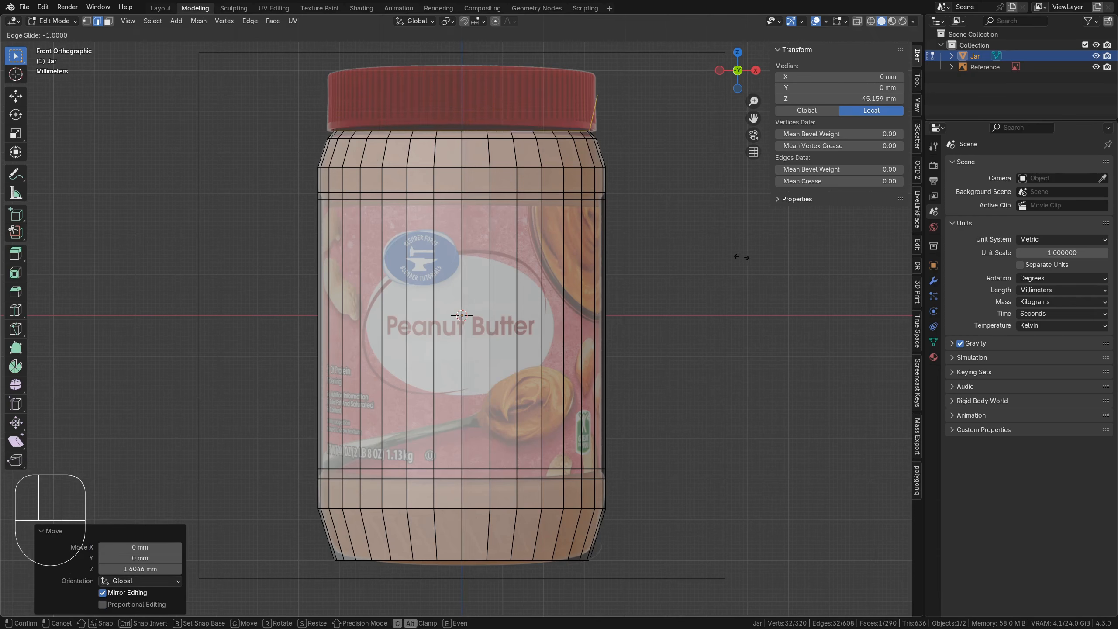
pyautogui.click(741, 257)
# Scale the ring of faces around the label area inward by about 0.961 in X and Y, leaving Z locked
pyautogui.press('3')
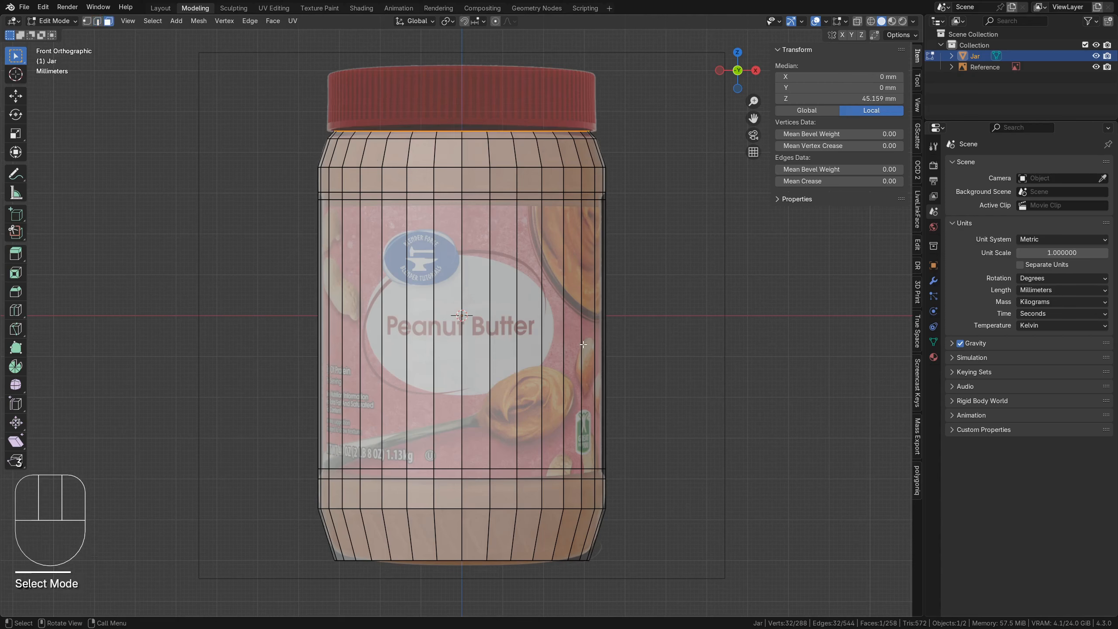
pyautogui.keyDown('alt'); pyautogui.click(581, 345); pyautogui.keyUp('alt')
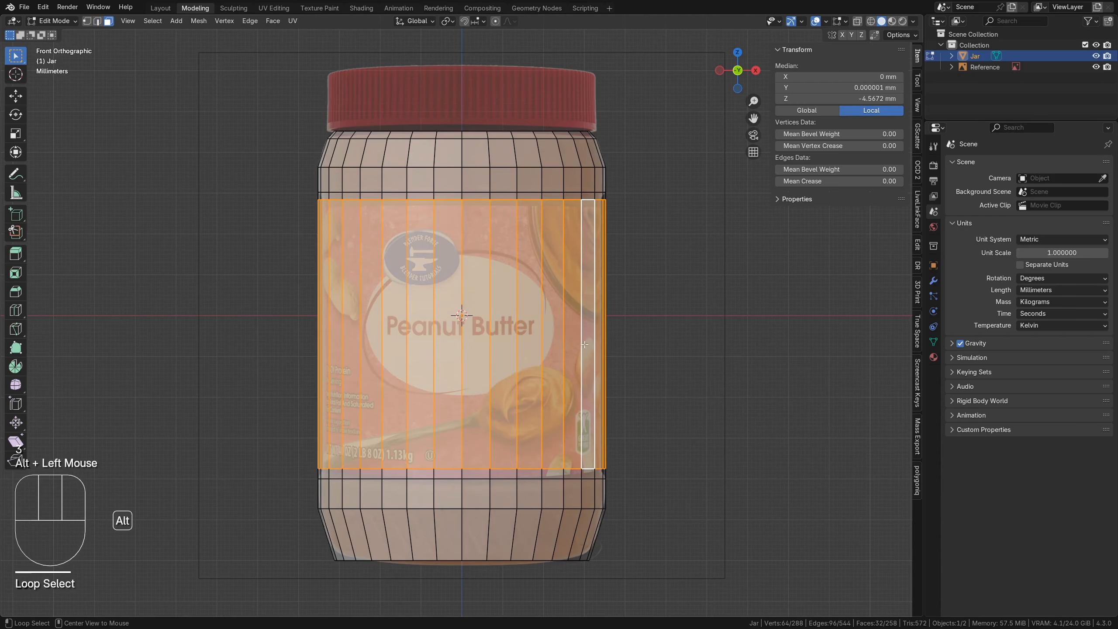
pyautogui.press('s')
pyautogui.hotkey('shift', 'z')
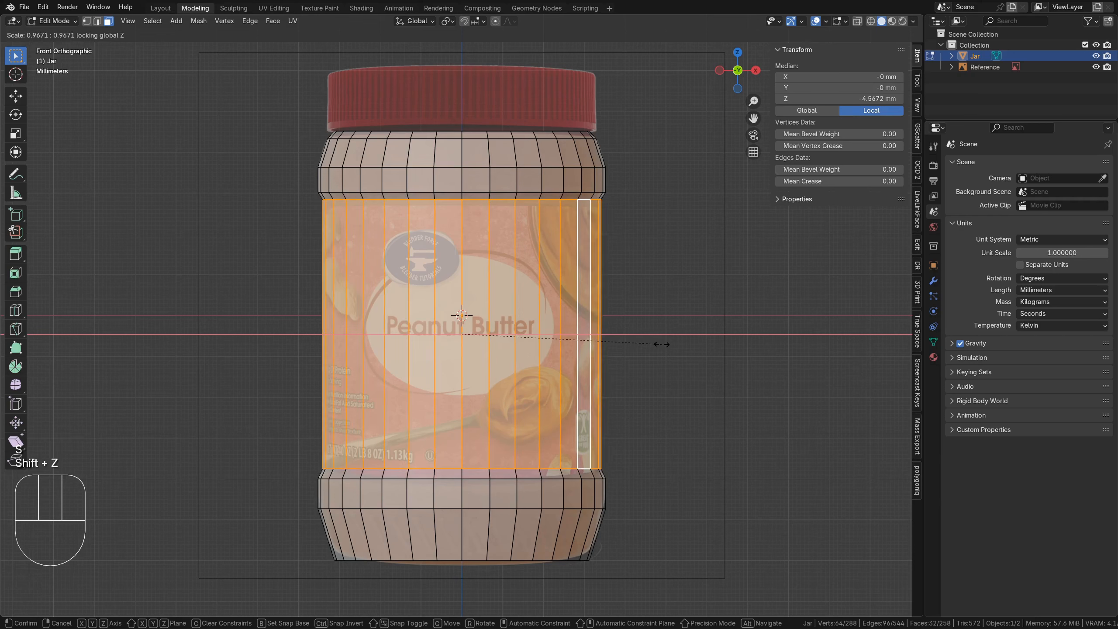
pyautogui.click(660, 346)
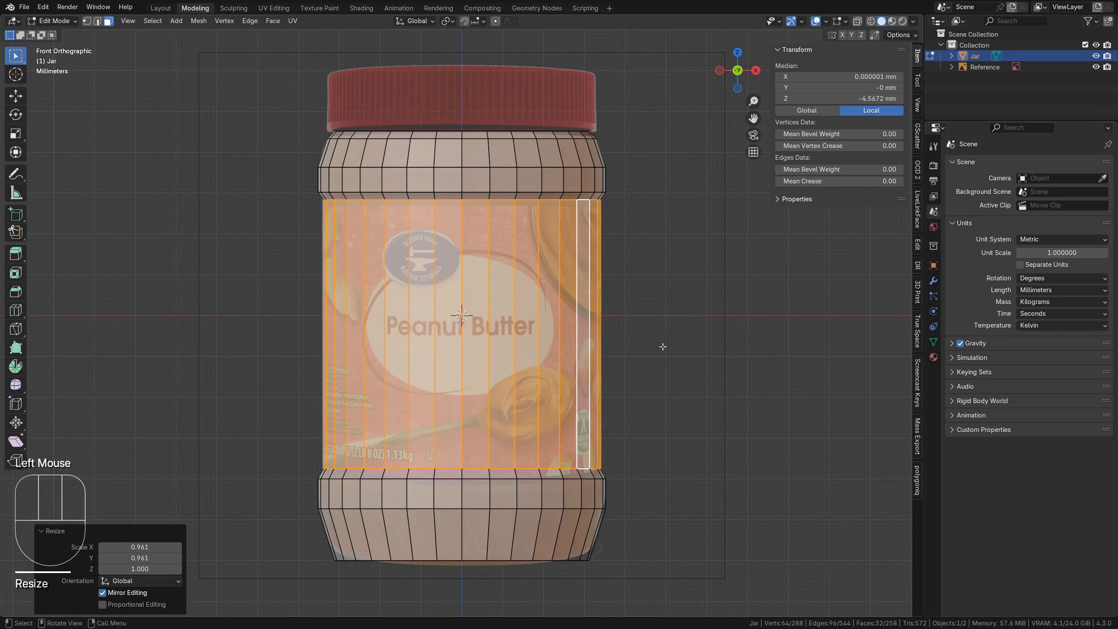
# Add nine evenly spaced horizontal edge loops across the label area without sliding them
pyautogui.click(516, 279)
pyautogui.press('ctrl')
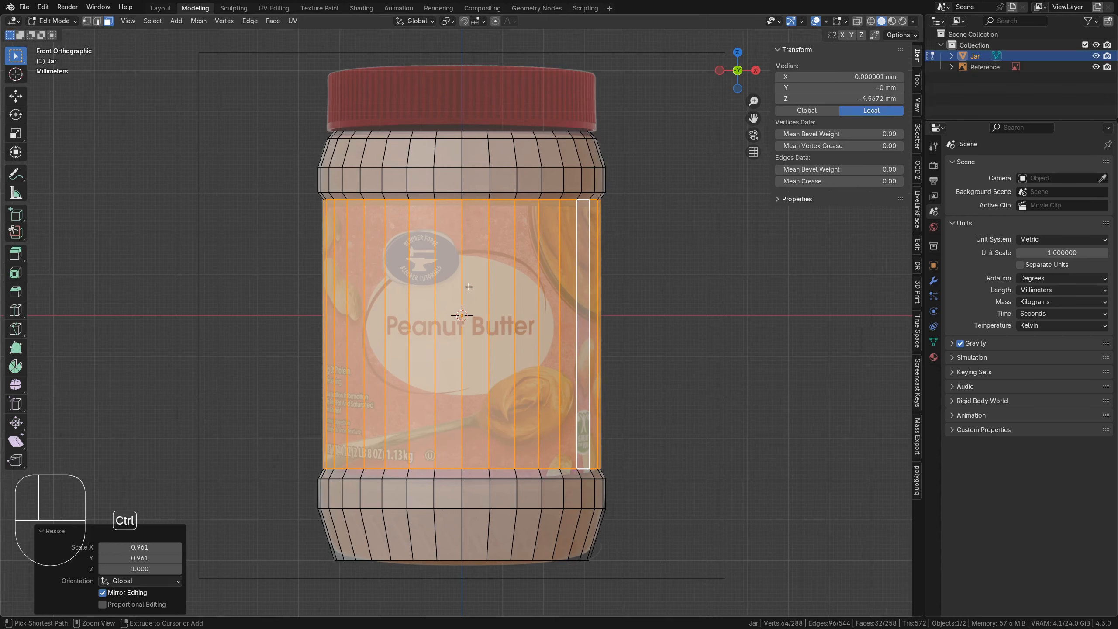
pyautogui.hotkey('ctrl', 'r')
pyautogui.scroll(7, 468, 287)
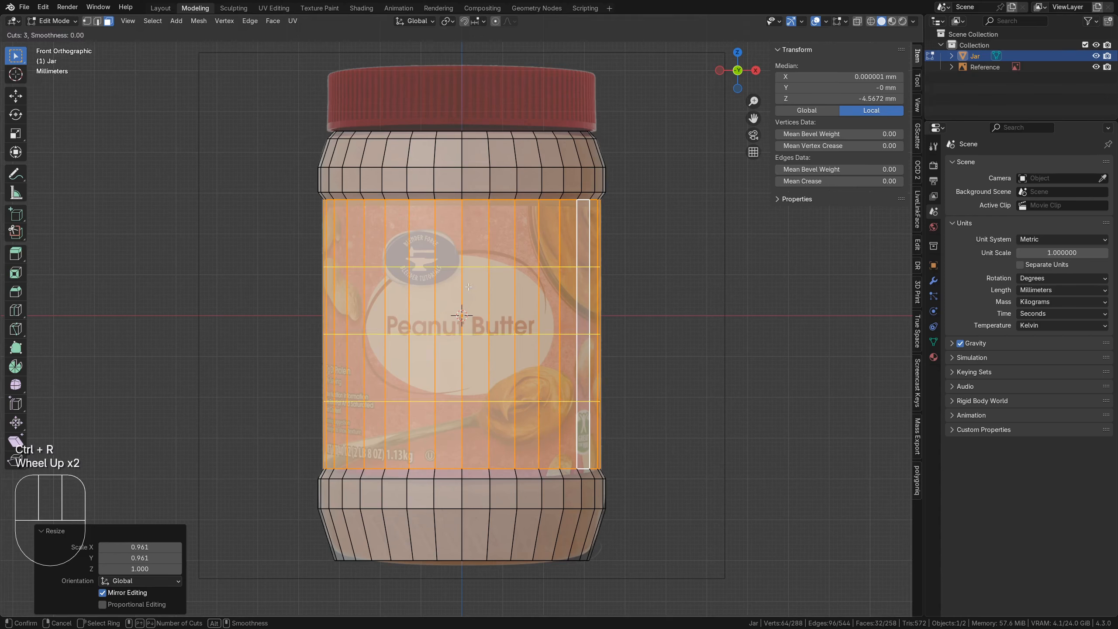
pyautogui.scroll(1, 468, 286)
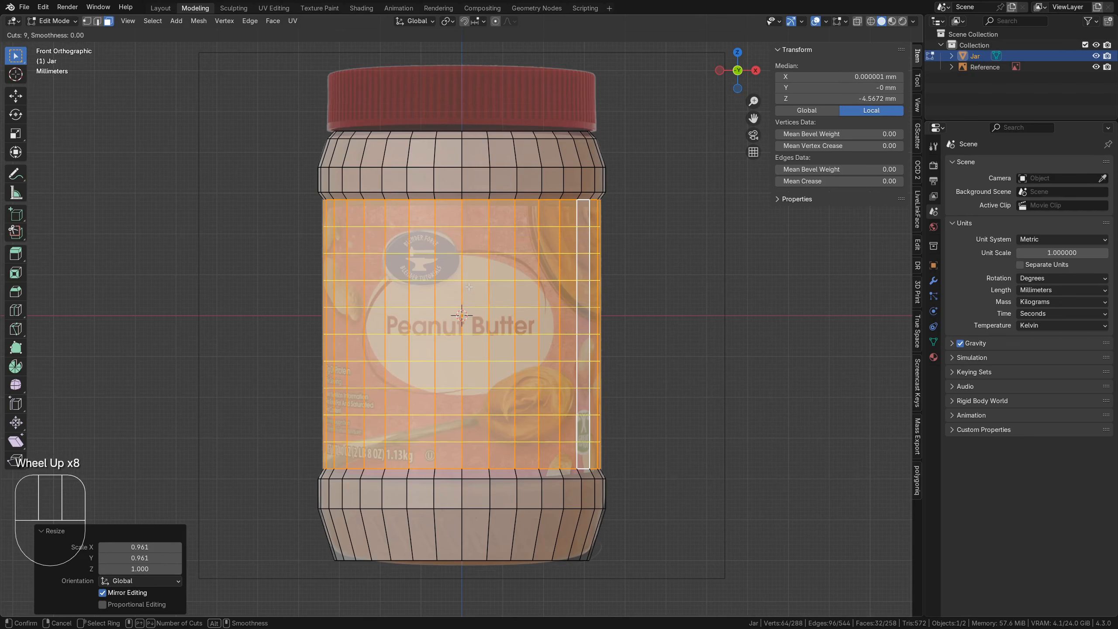
pyautogui.click(469, 286)
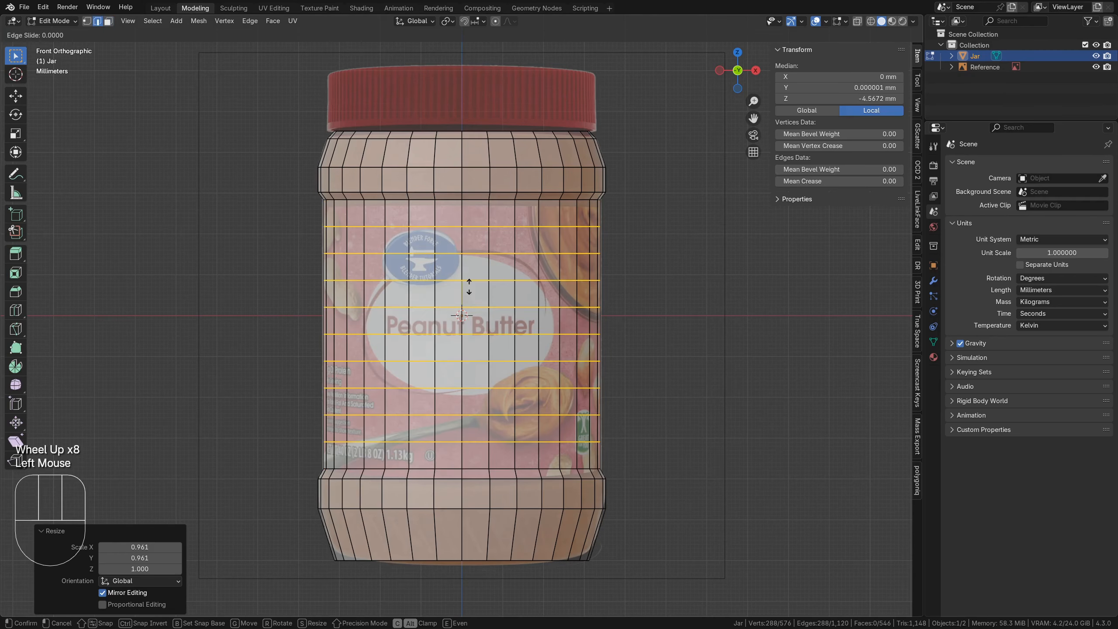
pyautogui.press('Escape')
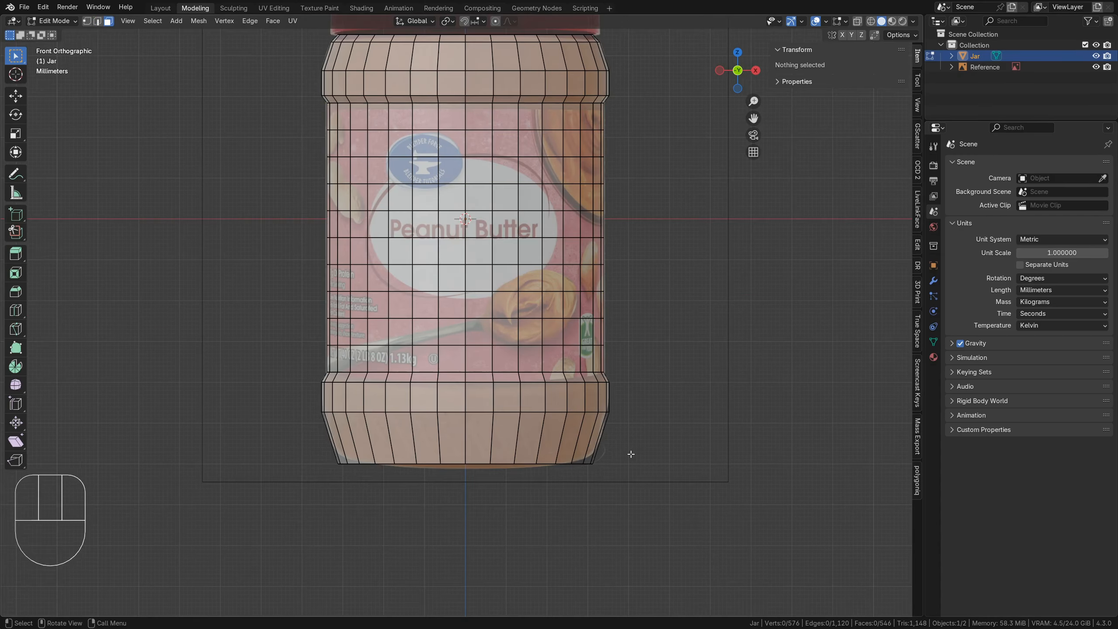
# Inset the jar's bottom face by about 5.08 mm
pyautogui.moveTo(630, 454); pyautogui.dragTo(604, 389, button='middle')
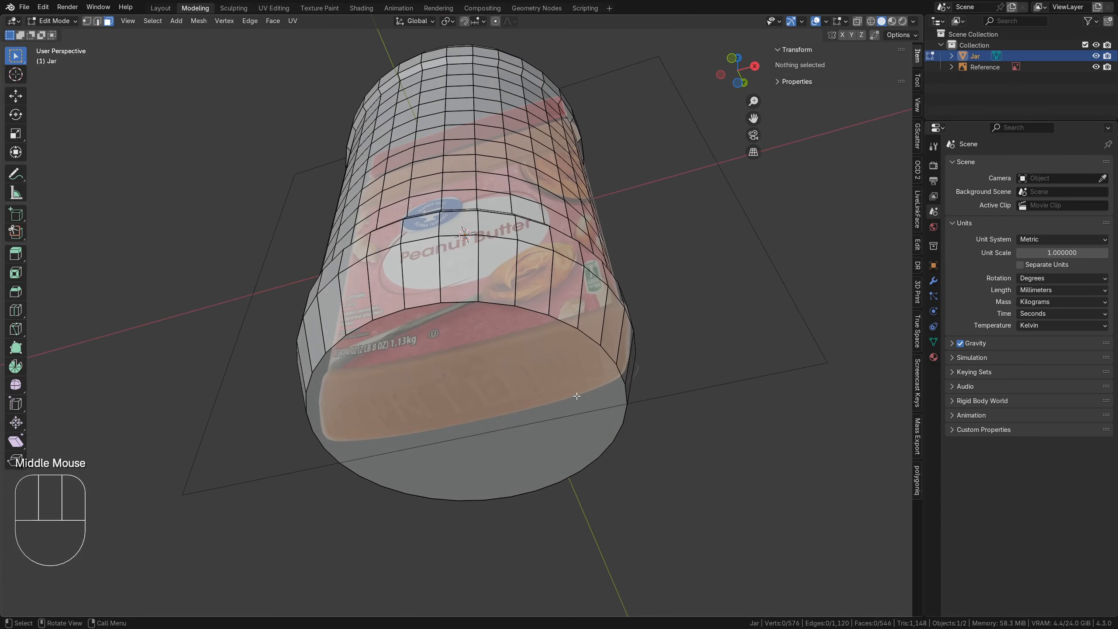
pyautogui.click(497, 394)
pyautogui.press('i')
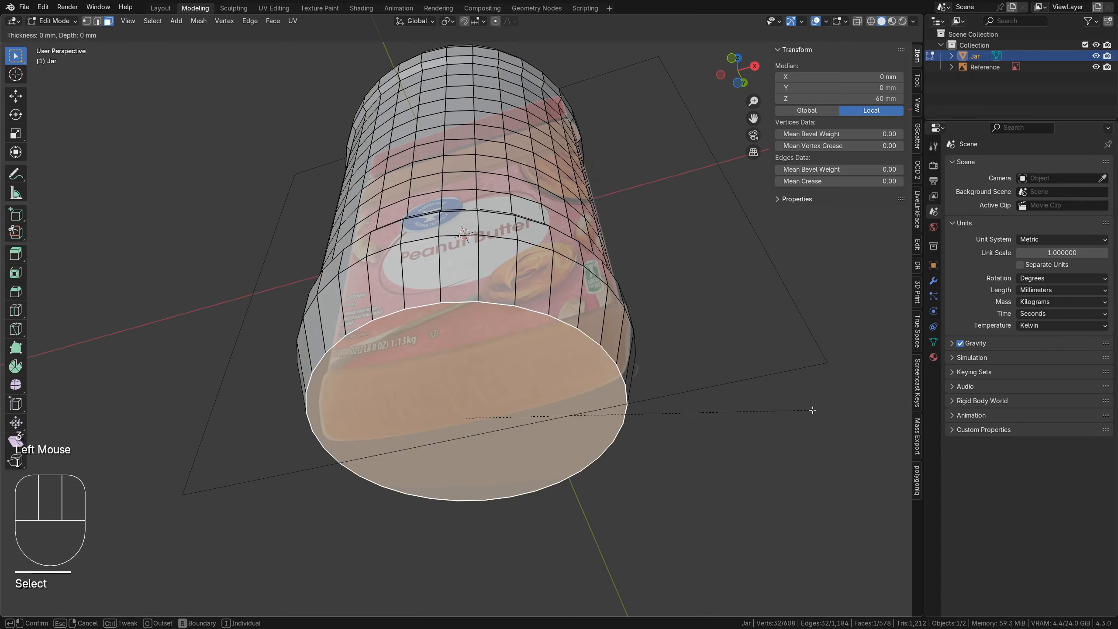
pyautogui.click(788, 413)
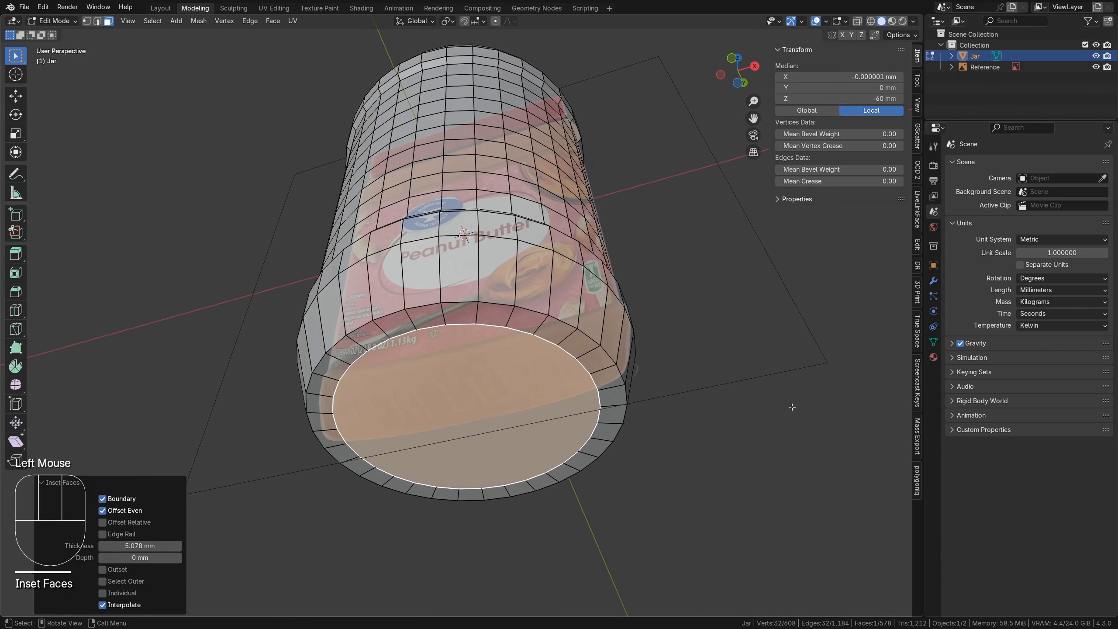
# Bevel the outer edge loop of the jar's bottom with a width of about 3.78 mm and 3 segments
pyautogui.press('KP_1')
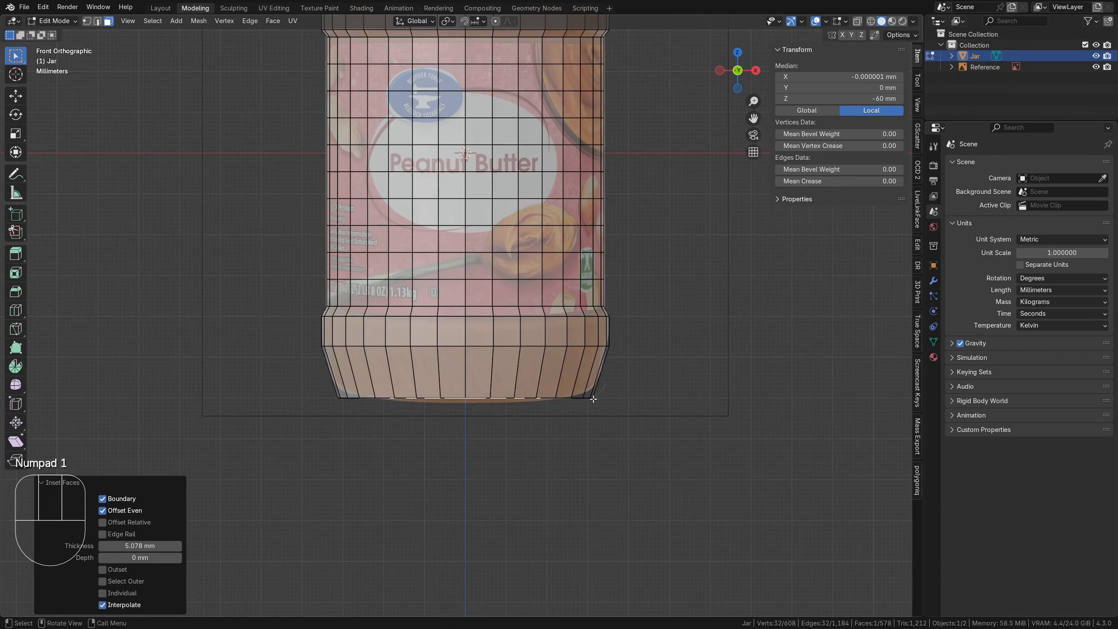
pyautogui.press('2')
pyautogui.keyDown('alt'); pyautogui.click(577, 393); pyautogui.keyUp('alt')
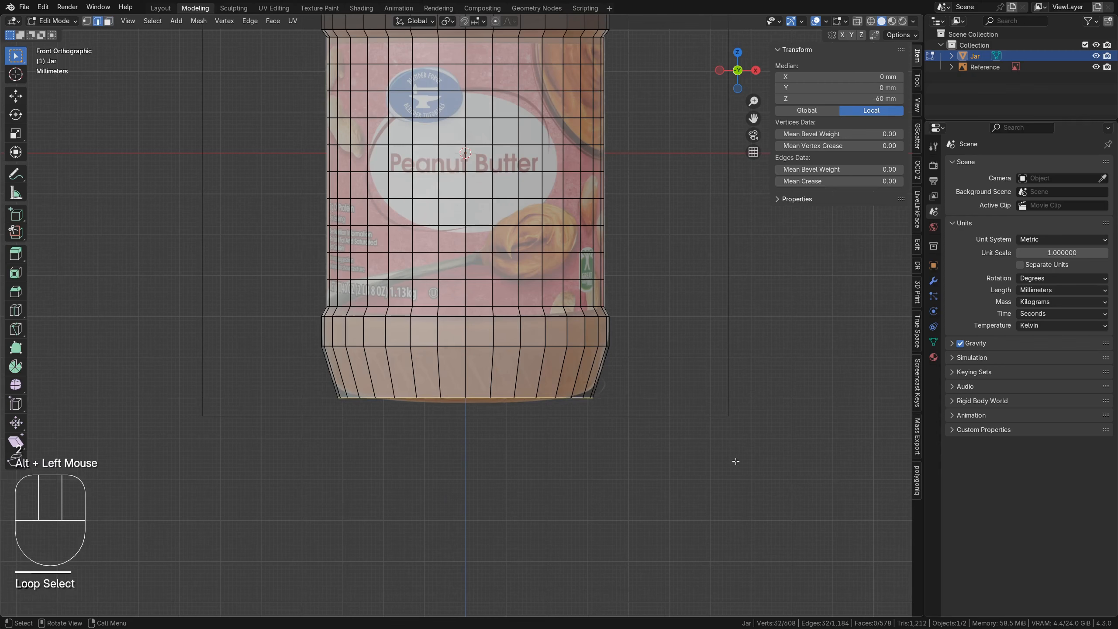
pyautogui.hotkey('ctrl', 'b')
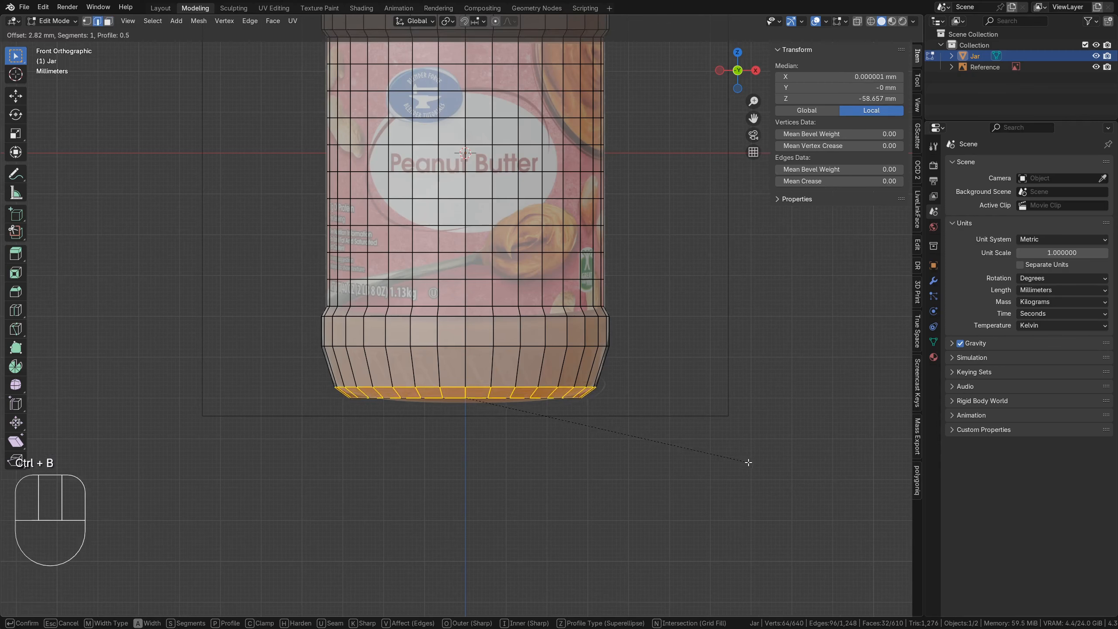
pyautogui.scroll(2, 750, 462)
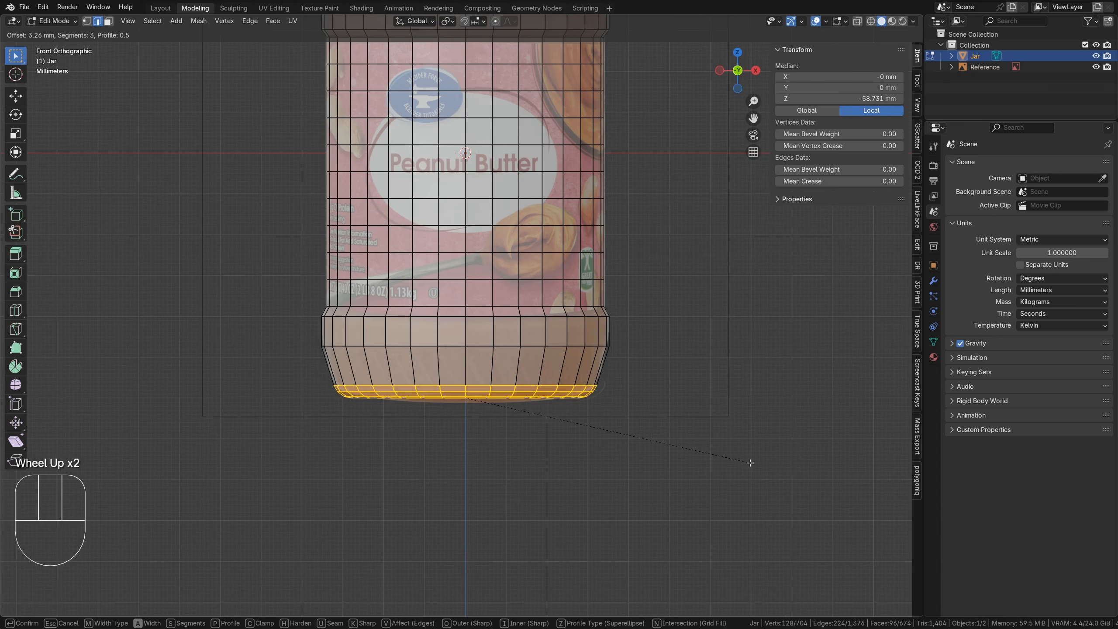
pyautogui.click(752, 463)
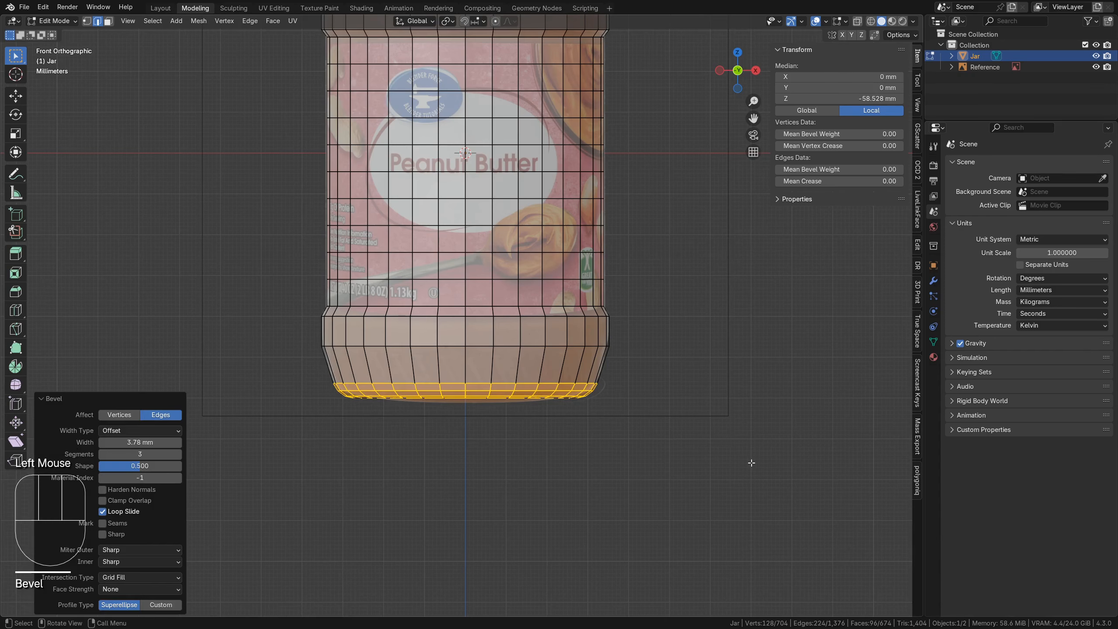
# Inset the jar's bottom face three times, by about 4.29 mm each
pyautogui.press('3')
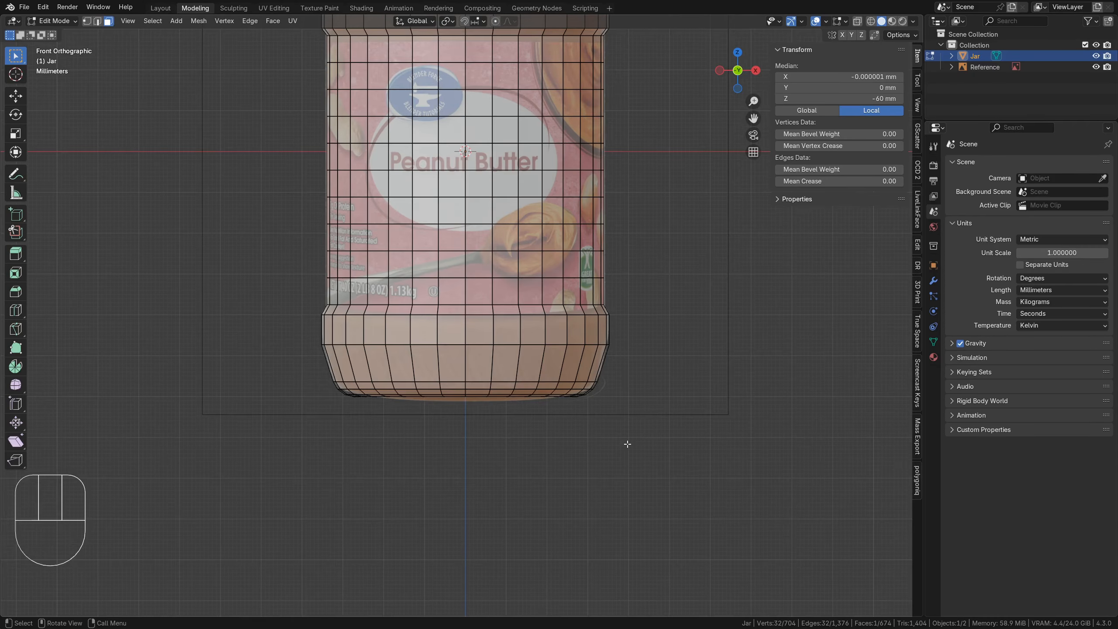
pyautogui.moveTo(627, 443); pyautogui.dragTo(703, 398, button='middle')
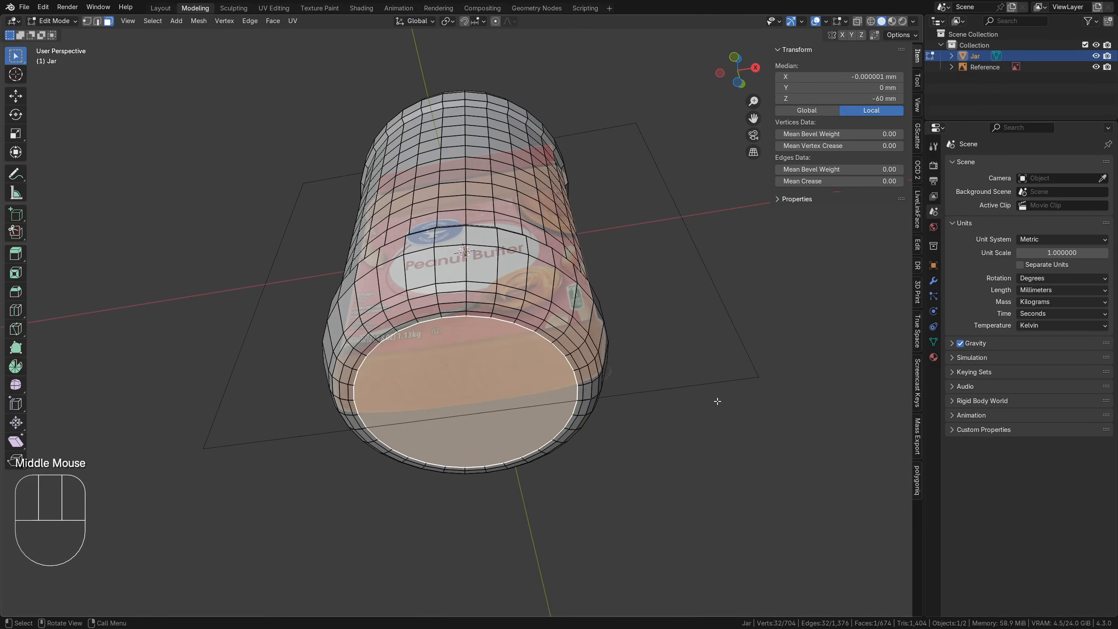
pyautogui.press('i')
pyautogui.click(698, 396)
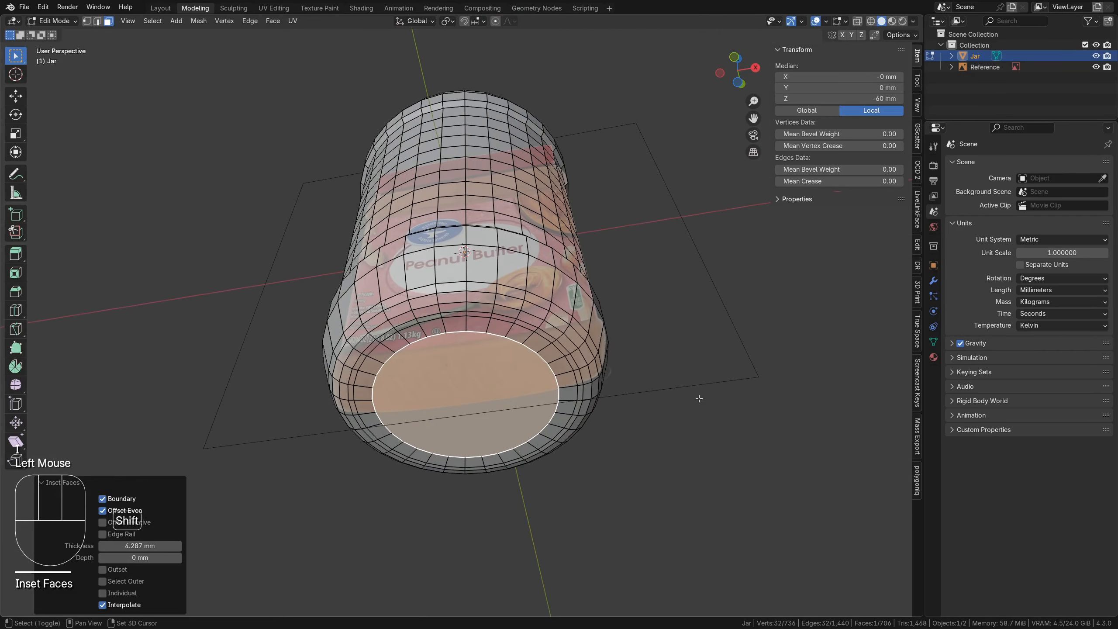
pyautogui.hotkey('shift', 'r')
pyautogui.hotkey('shift', 'r')
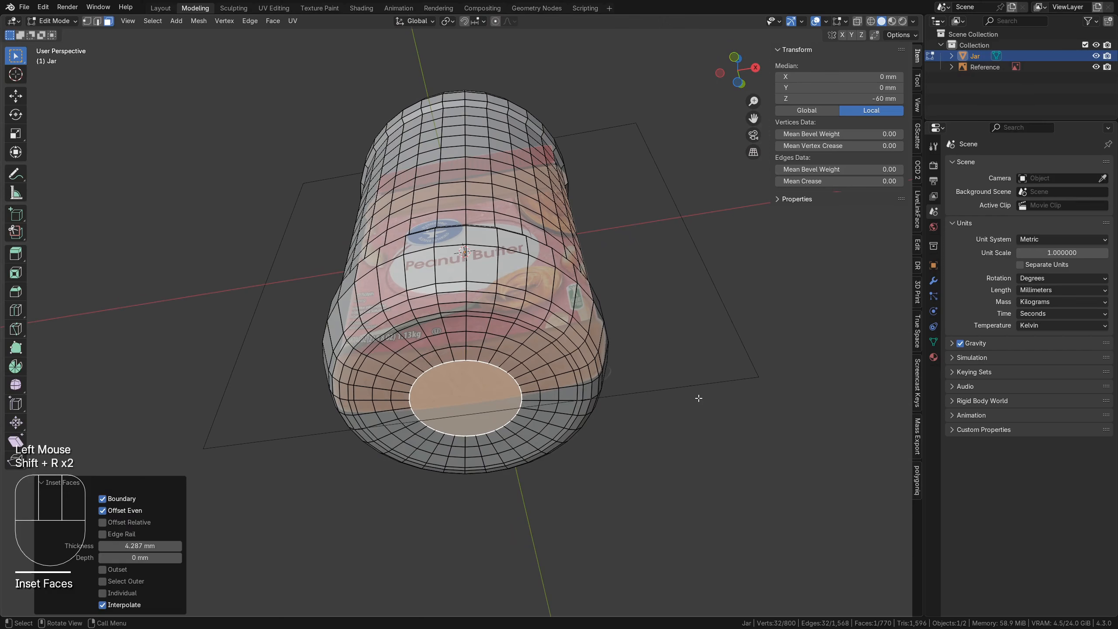
# Replace the remaining center face of the jar's bottom with a Grid Fill of its boundary loop
pyautogui.press('x')
pyautogui.press('f')
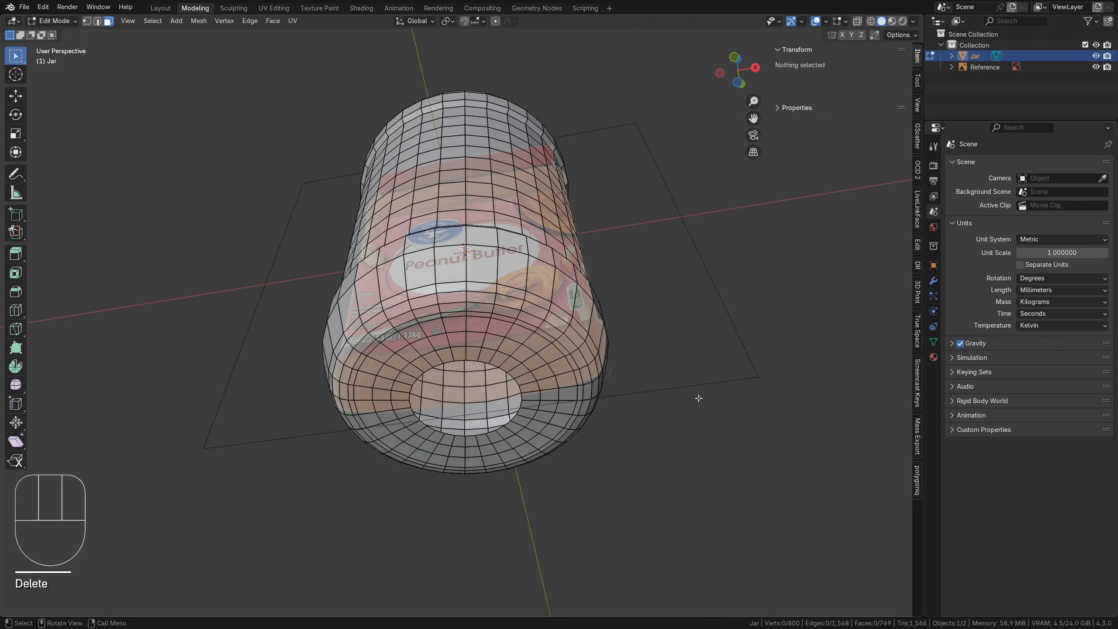
pyautogui.press('2')
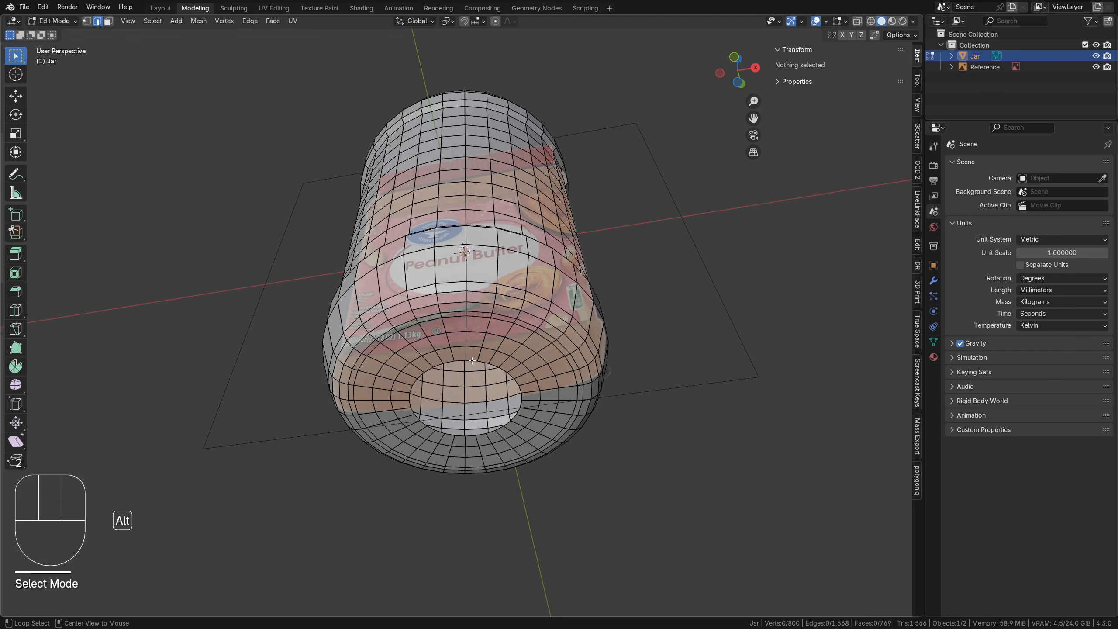
pyautogui.keyDown('alt'); pyautogui.click(473, 361); pyautogui.keyUp('alt')
pyautogui.hotkey('ctrl', 'f')
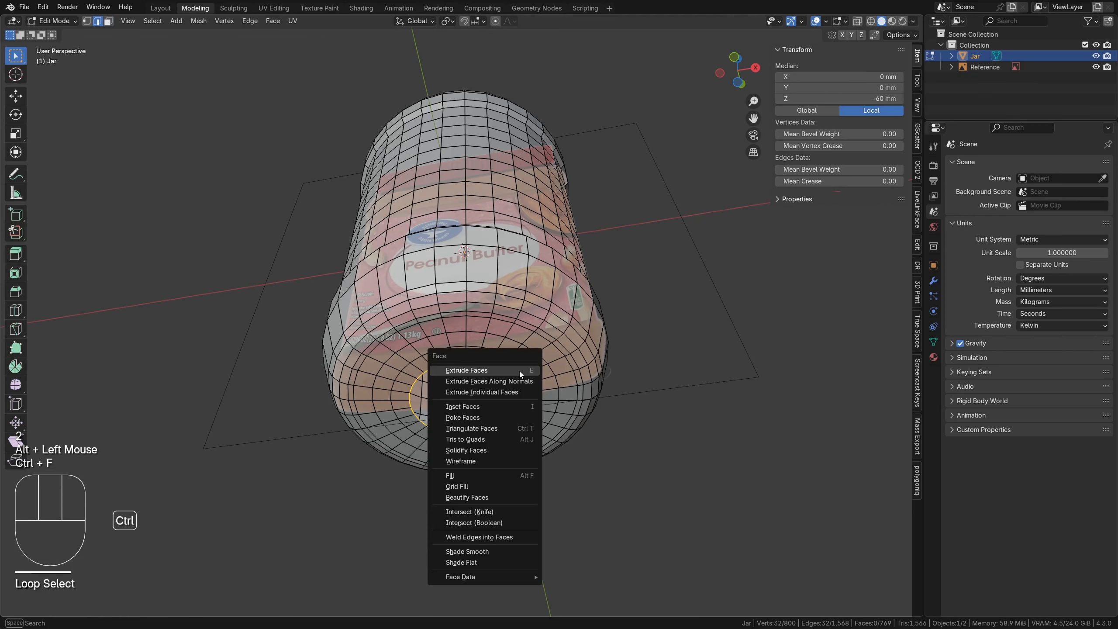
pyautogui.press('g')
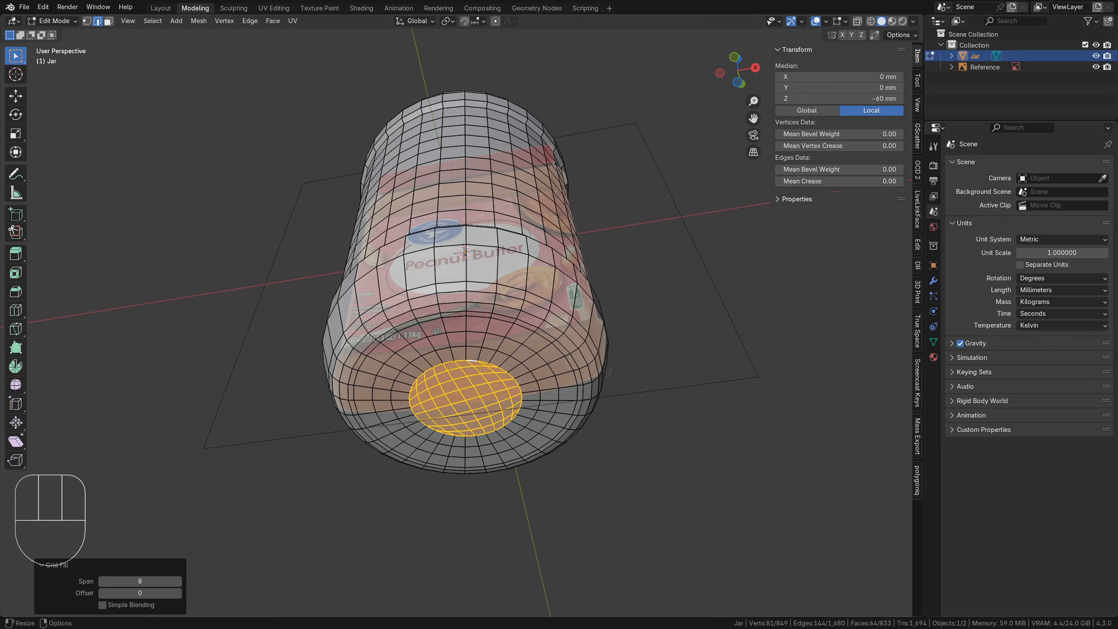
# Select the center vertex of the jar's bottom and enable proportional editing with Sphere falloff
pyautogui.click(109, 21)
pyautogui.press('1')
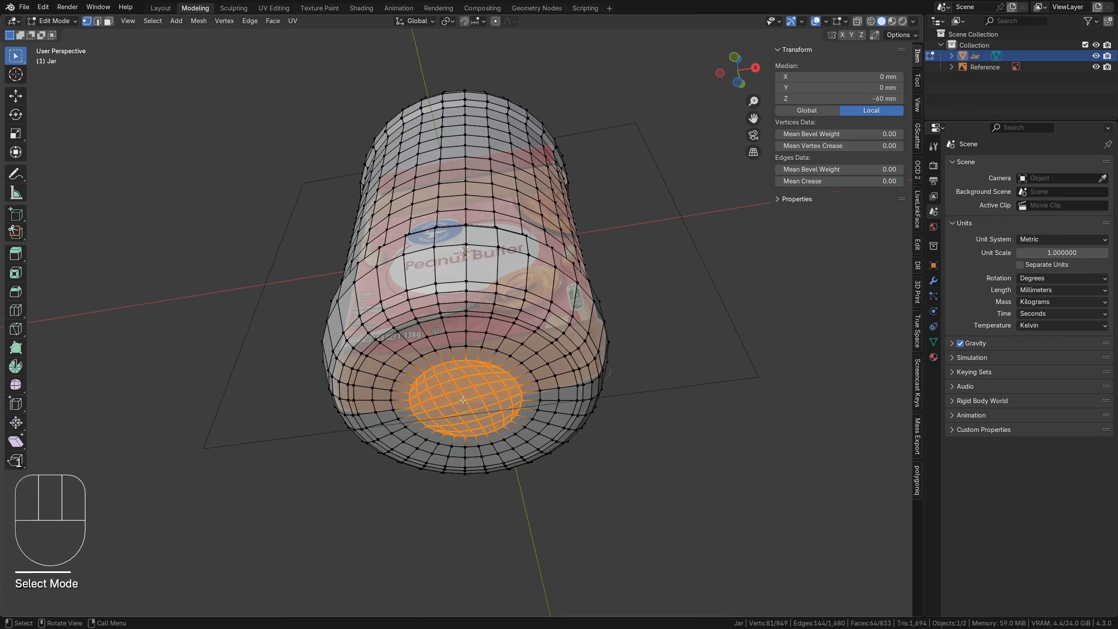
pyautogui.click(464, 400)
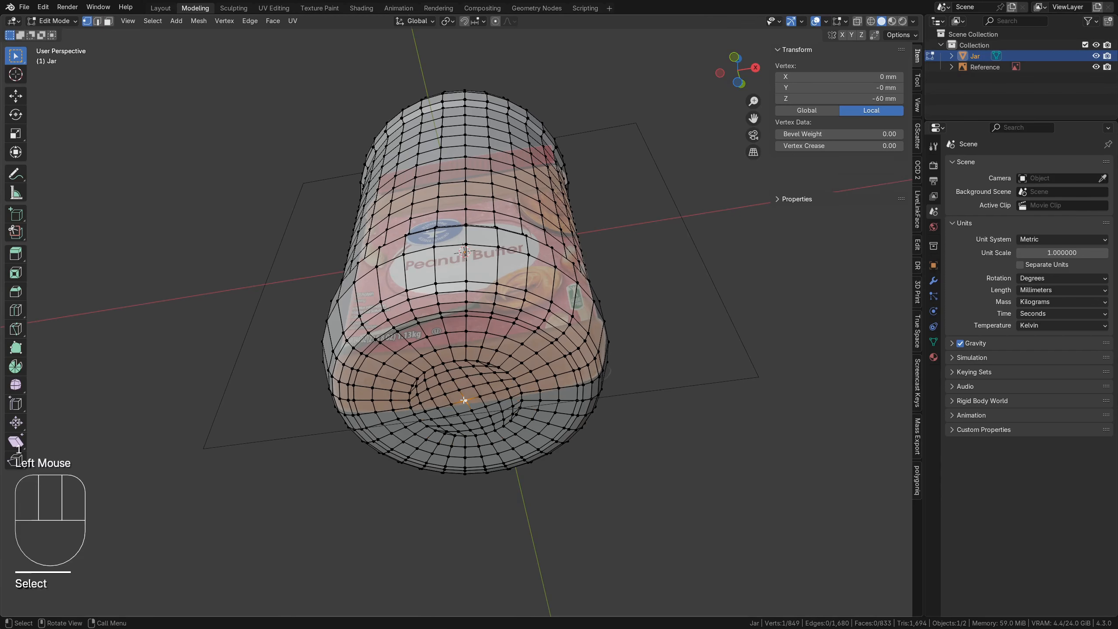
pyautogui.click(495, 22)
pyautogui.click(510, 21)
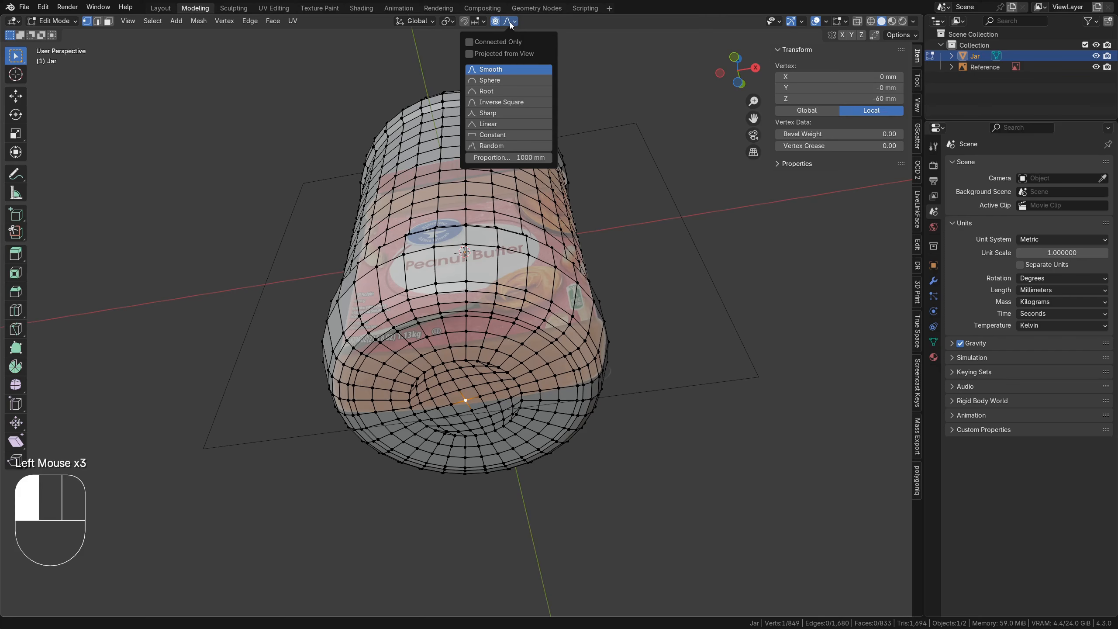
pyautogui.click(503, 82)
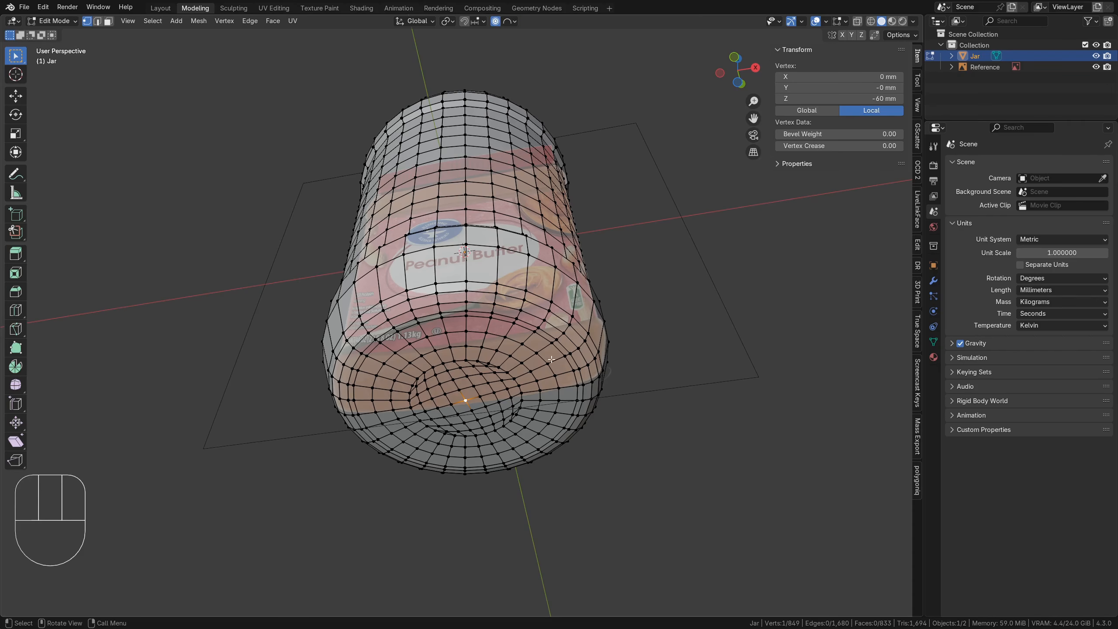
# Raise the bottom's center vertex about 2.13 mm along Z with a proportional size of about 24 mm
pyautogui.moveTo(552, 365); pyautogui.dragTo(541, 404, button='middle')
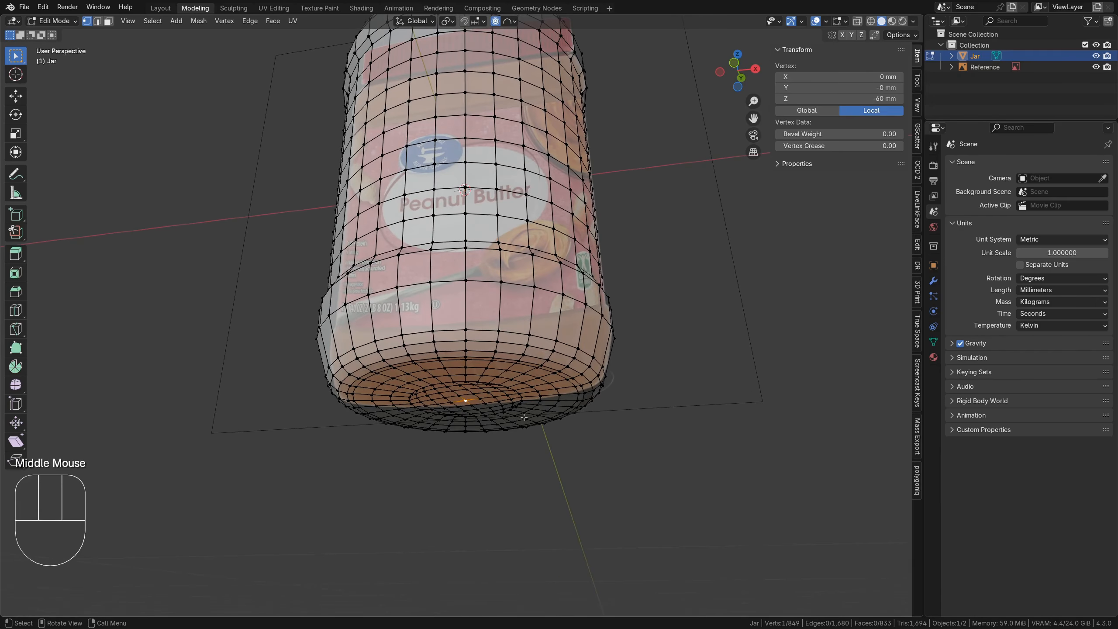
pyautogui.press('g')
pyautogui.press('z')
pyautogui.scroll(7, 523, 414)
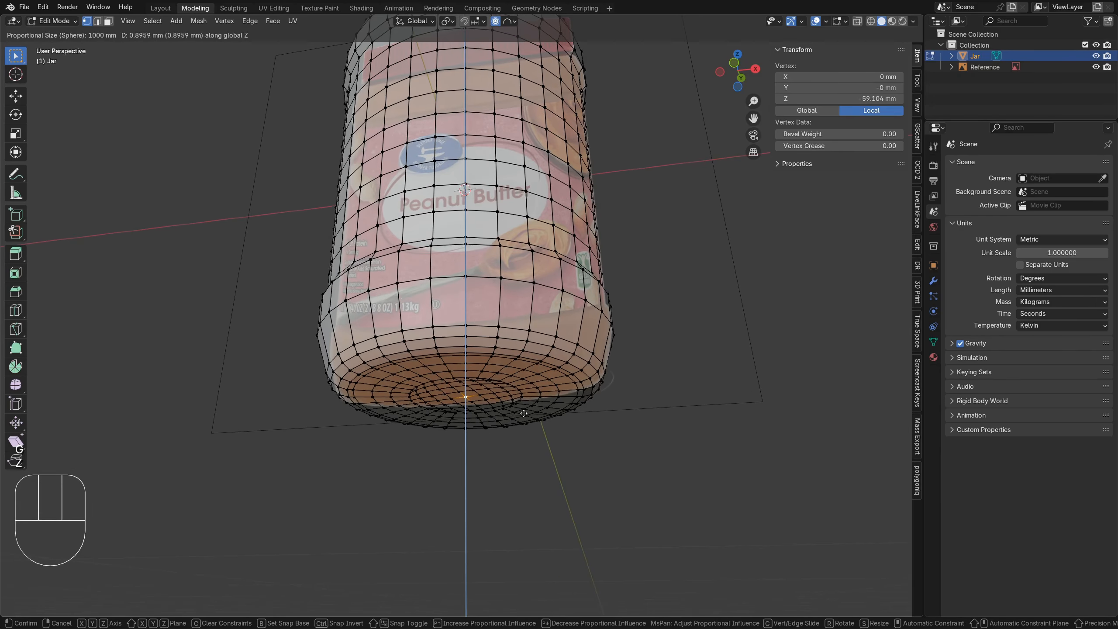
pyautogui.scroll(13, 524, 412)
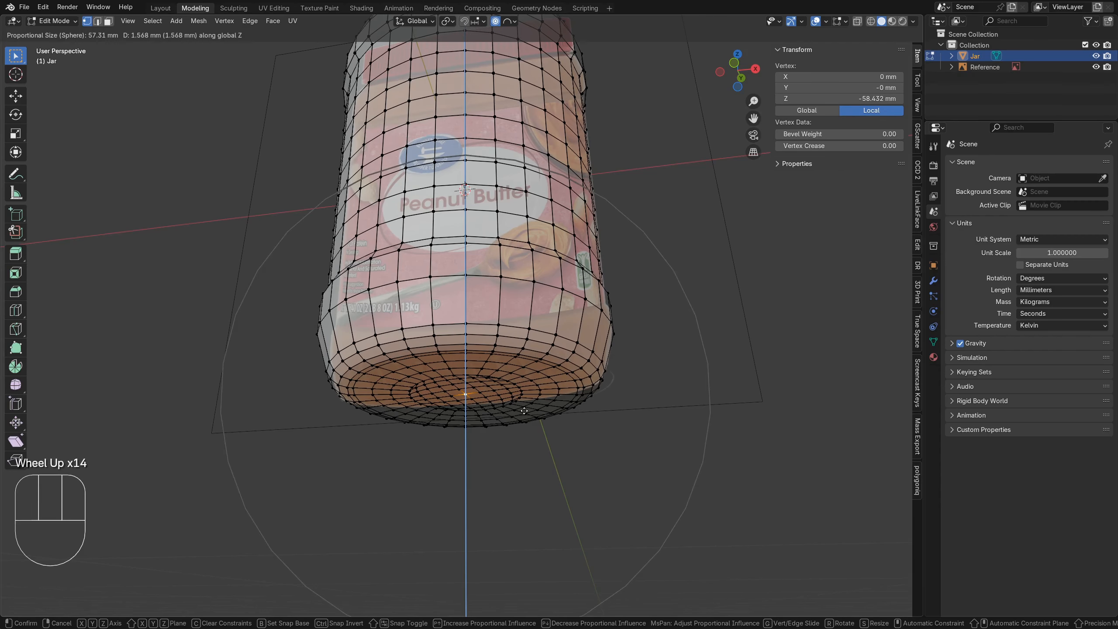
pyautogui.scroll(3, 524, 413)
pyautogui.scroll(-2, 524, 412)
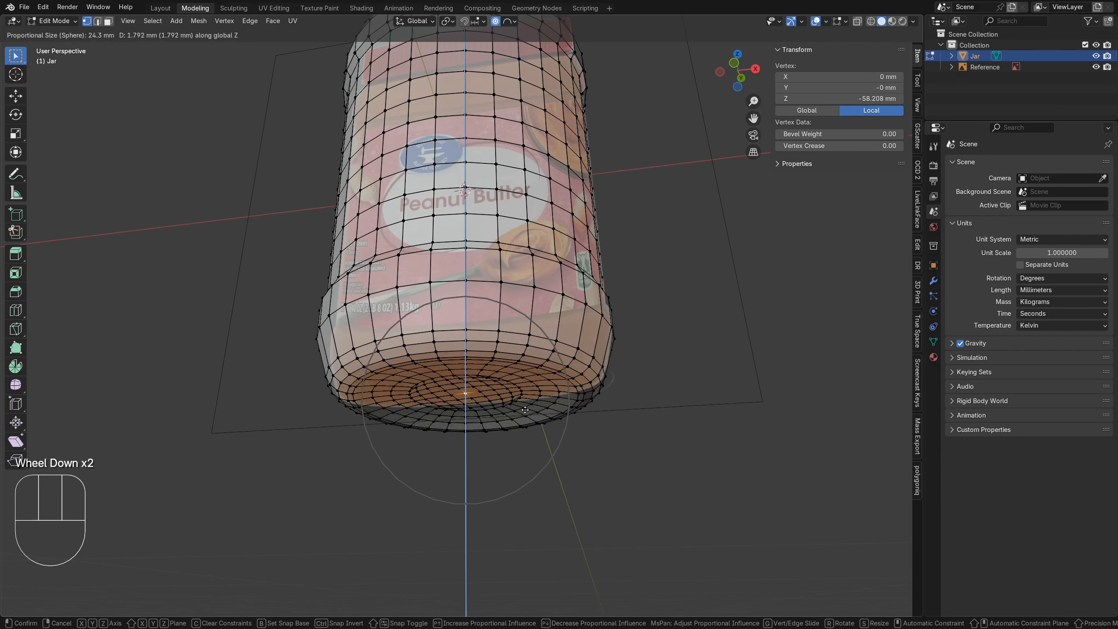
pyautogui.click(447, 392)
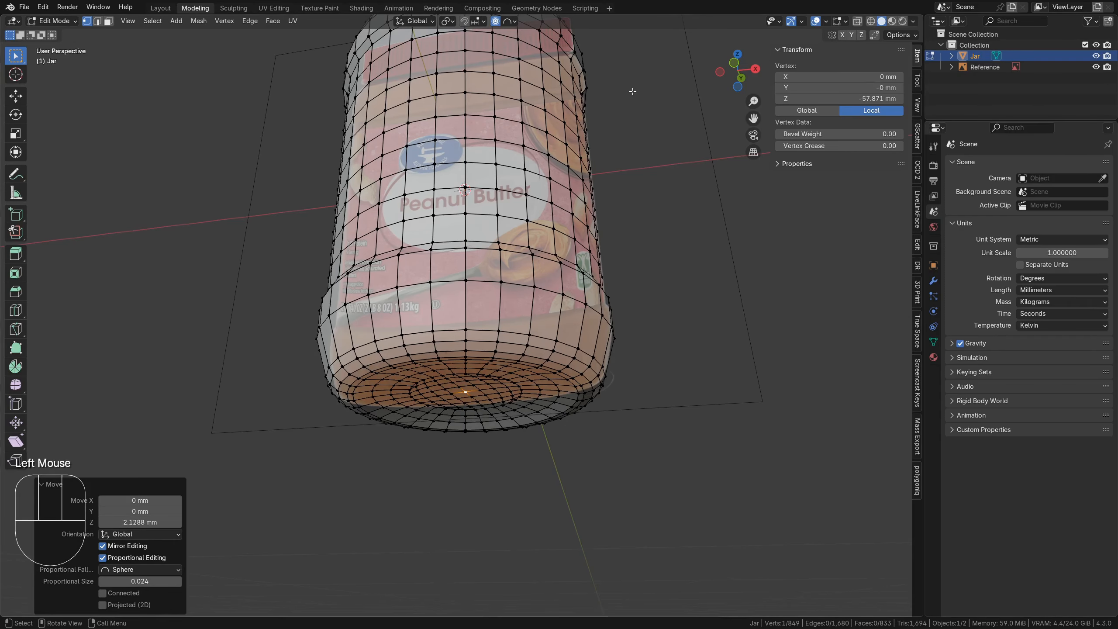
# Extrude the jar's top face upward by about 10.6 mm to form the neck
pyautogui.keyDown('shift'); pyautogui.moveTo(596, 163); pyautogui.dragTo(680, 295, button='middle'); pyautogui.keyUp('shift')
pyautogui.moveTo(629, 200); pyautogui.dragTo(667, 183, button='middle')
pyautogui.press('3')
pyautogui.click(571, 176)
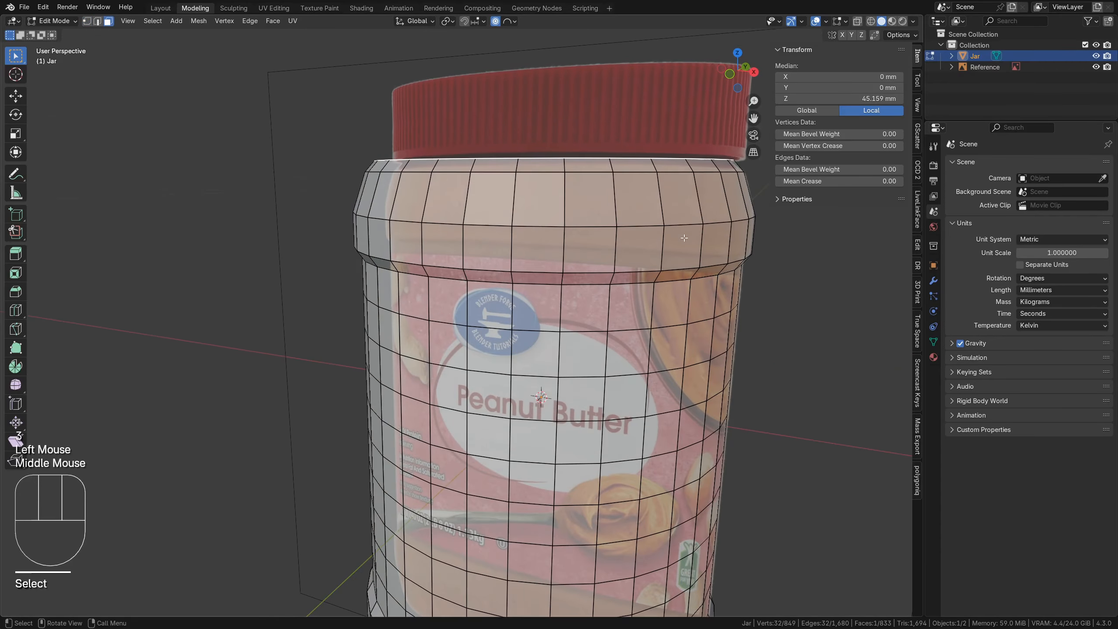
pyautogui.press('e')
pyautogui.click(682, 177)
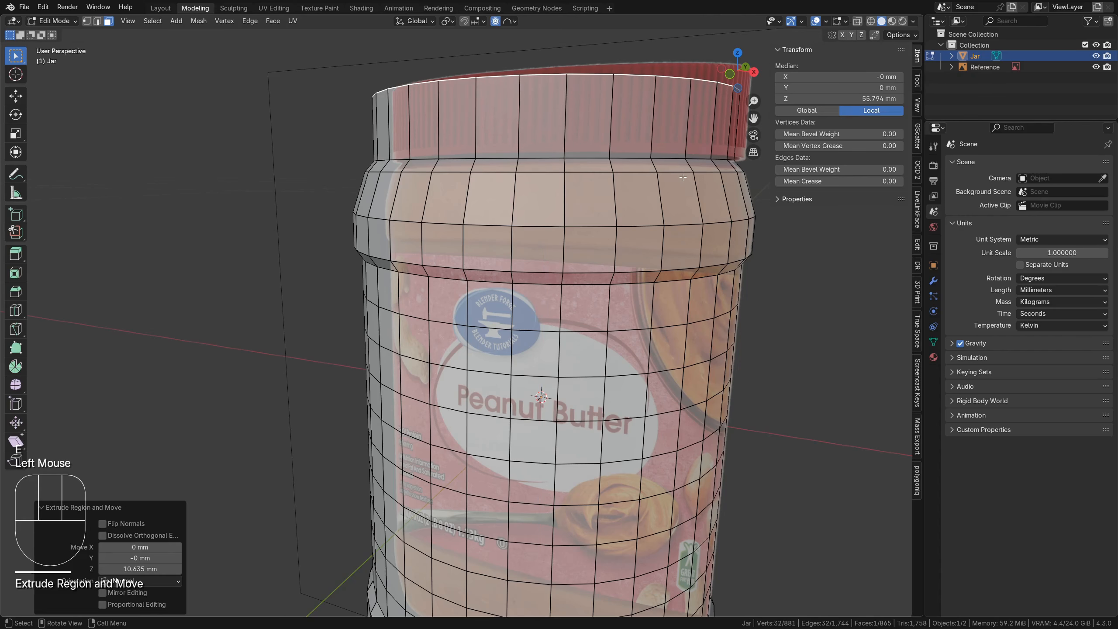
# Turn off proportional editing and raise the neck's top face about 2.89 mm along Z toward the reference lid's upper edge
pyautogui.press('KP_1')
pyautogui.press('Escape')
pyautogui.click(561, 188)
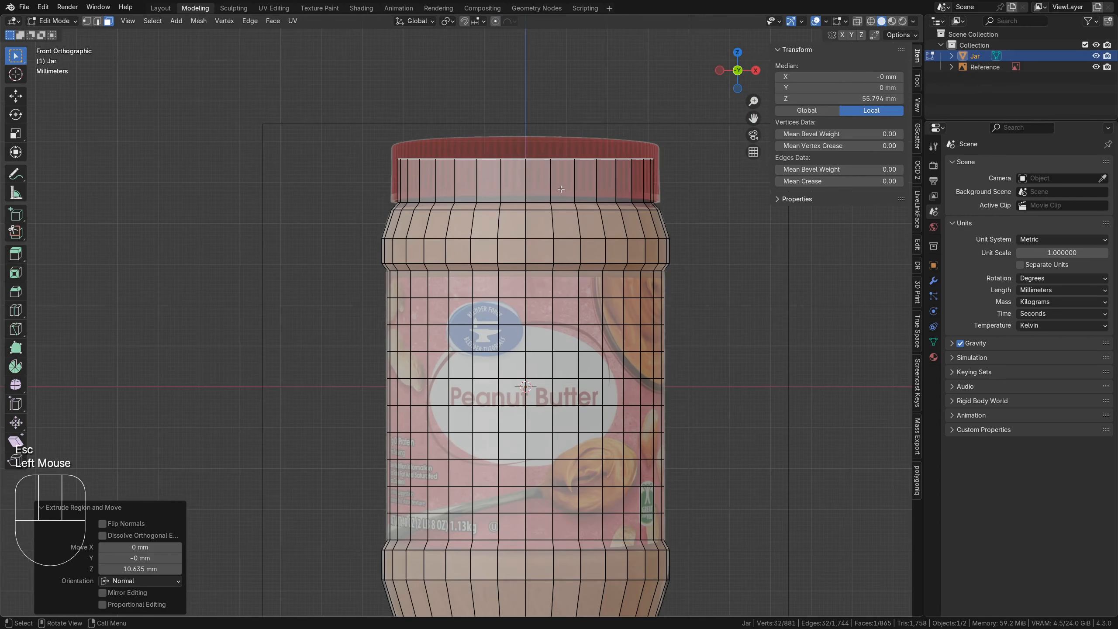
pyautogui.press('g')
pyautogui.press('z')
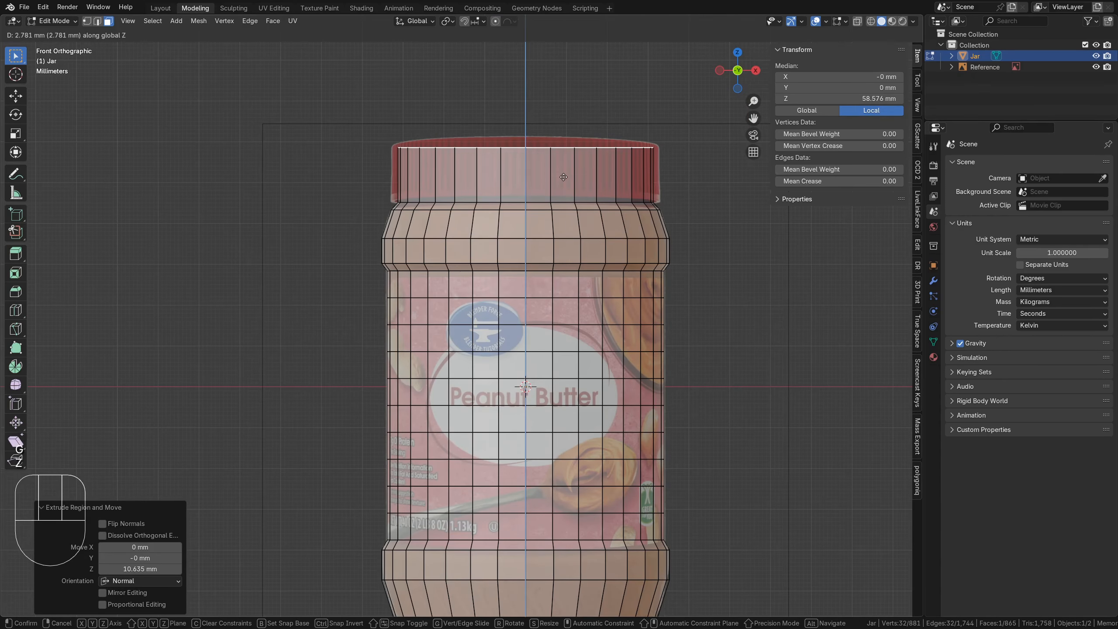
pyautogui.click(563, 177)
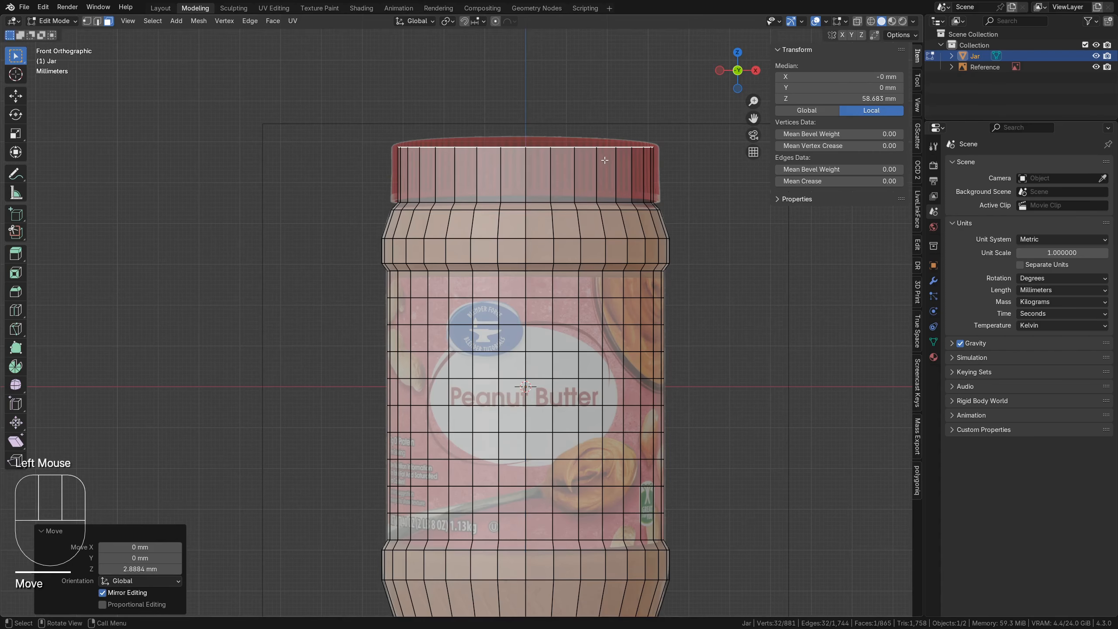
# Delete the neck's top face to open the jar, and return to Object Mode
pyautogui.moveTo(563, 177); pyautogui.dragTo(561, 170, button='middle')
pyautogui.press('x')
pyautogui.click(509, 194)
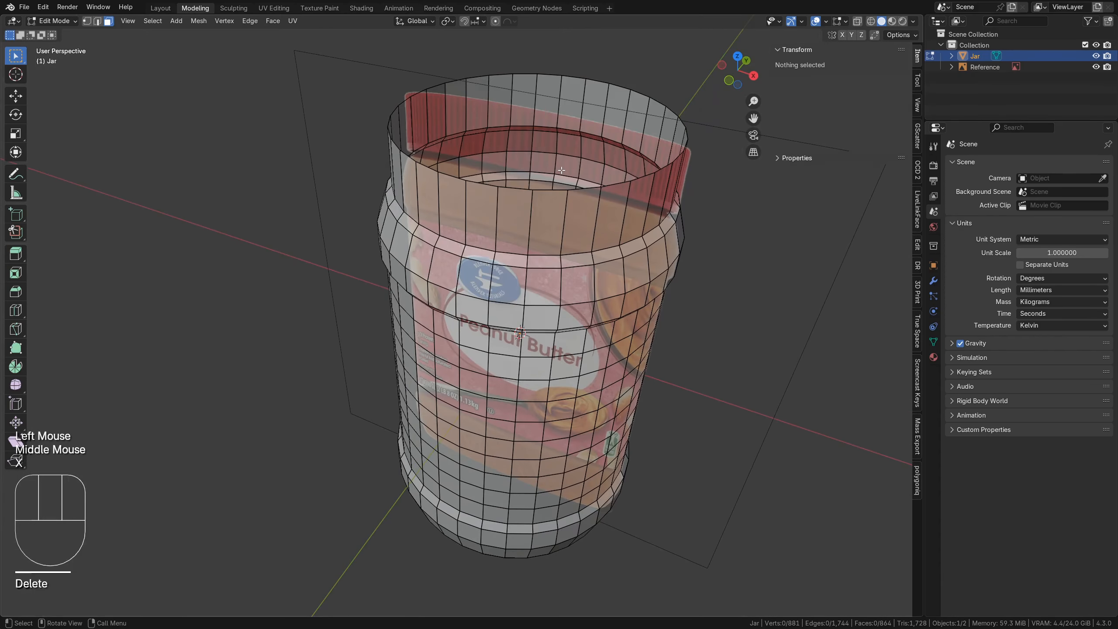
pyautogui.moveTo(666, 421); pyautogui.dragTo(691, 394, button='middle')
pyautogui.scroll(-2, 691, 394)
pyautogui.press('Tab')
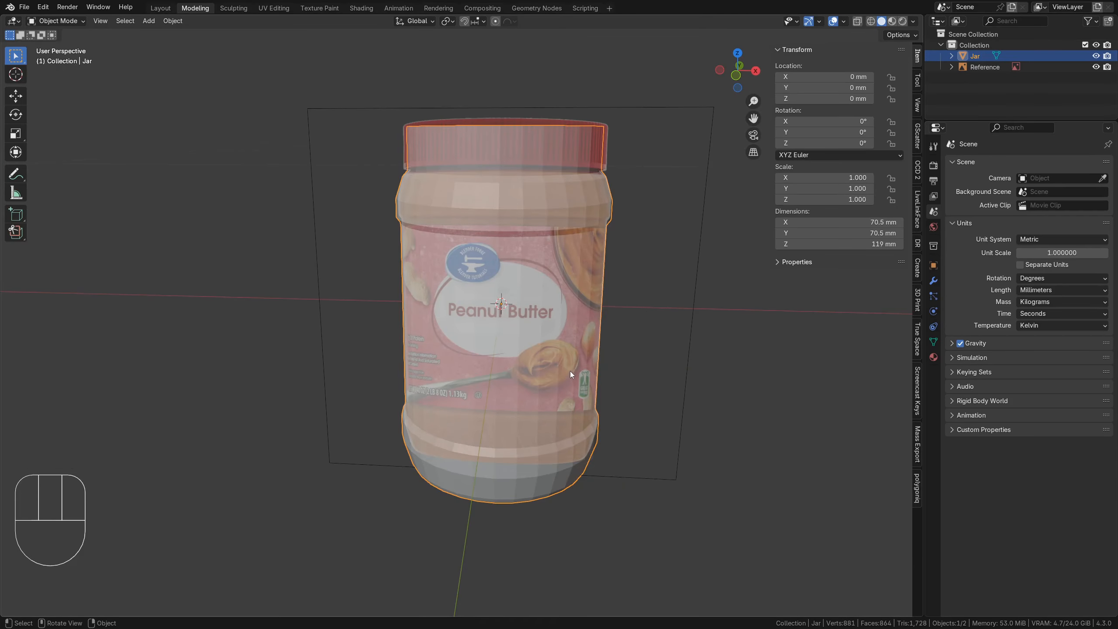
# Add a Solidify modifier to the jar with a thickness of 1.5 mm
pyautogui.click(934, 280)
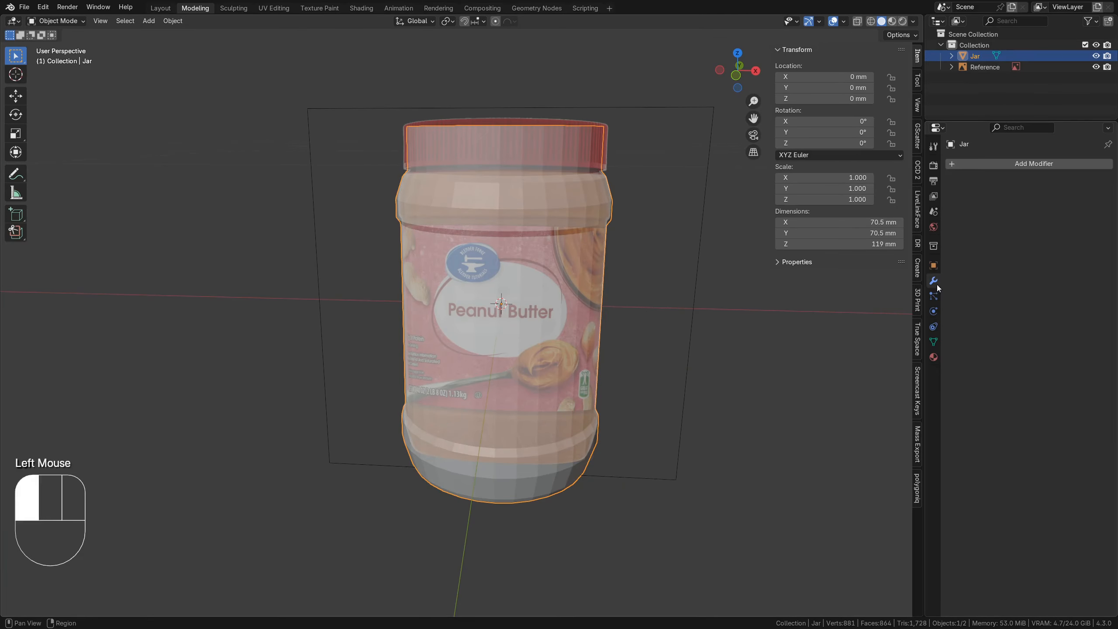
pyautogui.click(996, 163)
pyautogui.moveTo(996, 163)
pyautogui.click(1063, 295)
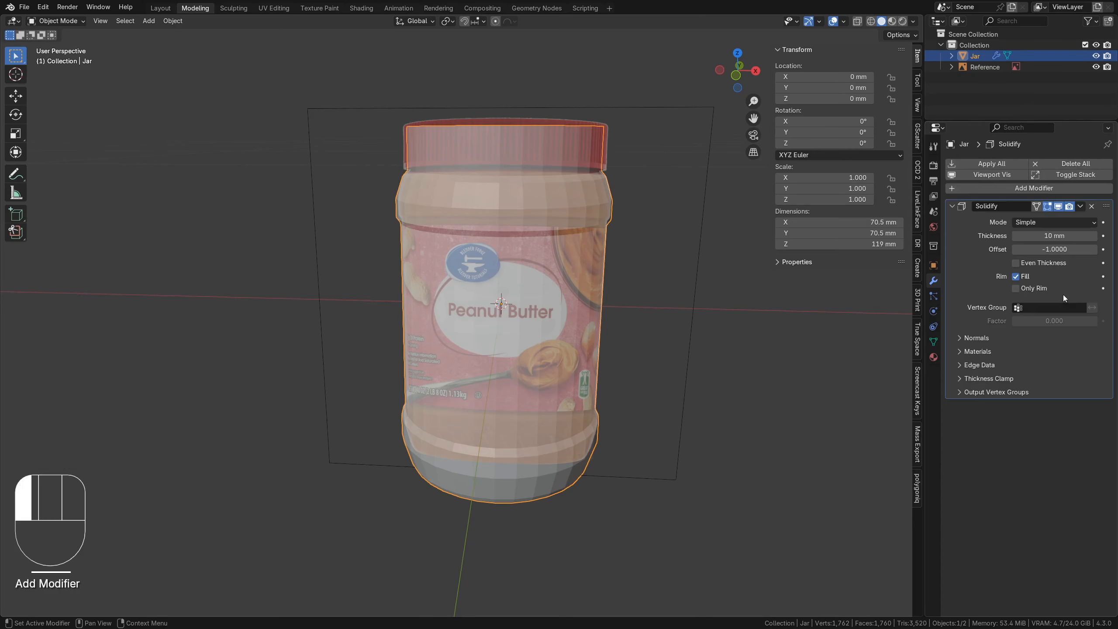
pyautogui.click(1067, 237)
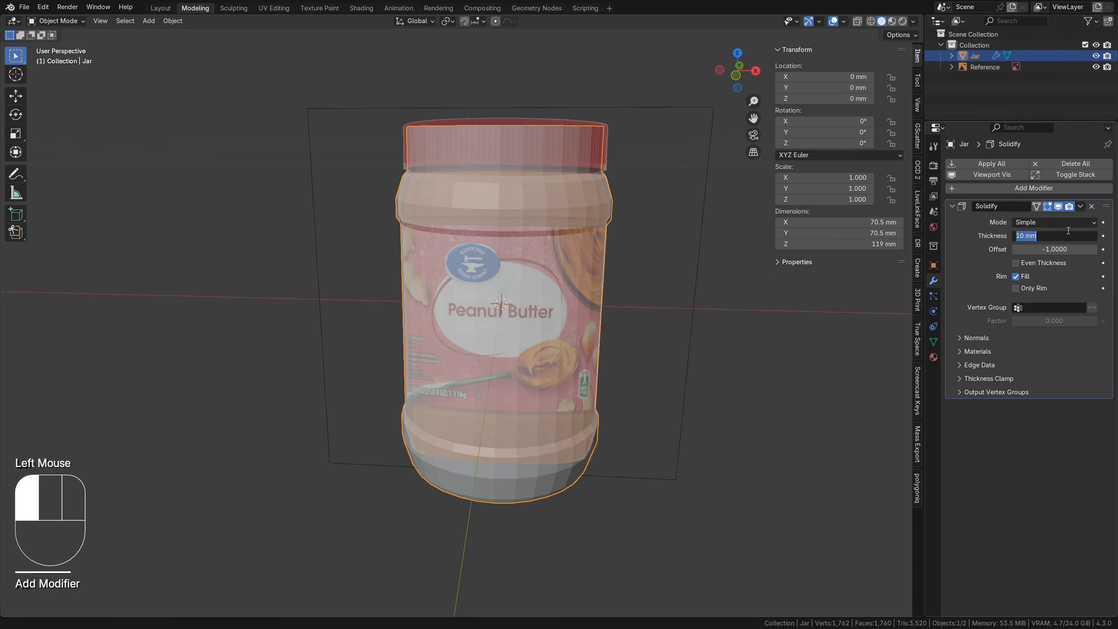
pyautogui.write('1.5')
pyautogui.press('Return')
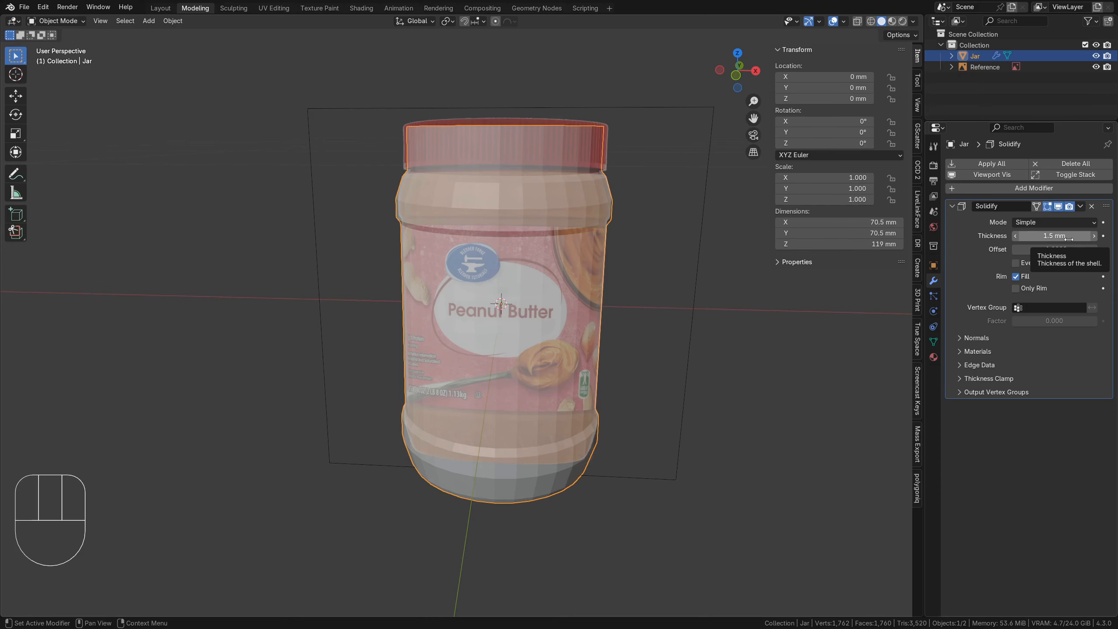
# Examine the jar's wall thickness in X-ray and from several angles
pyautogui.hotkey('alt', 'z')
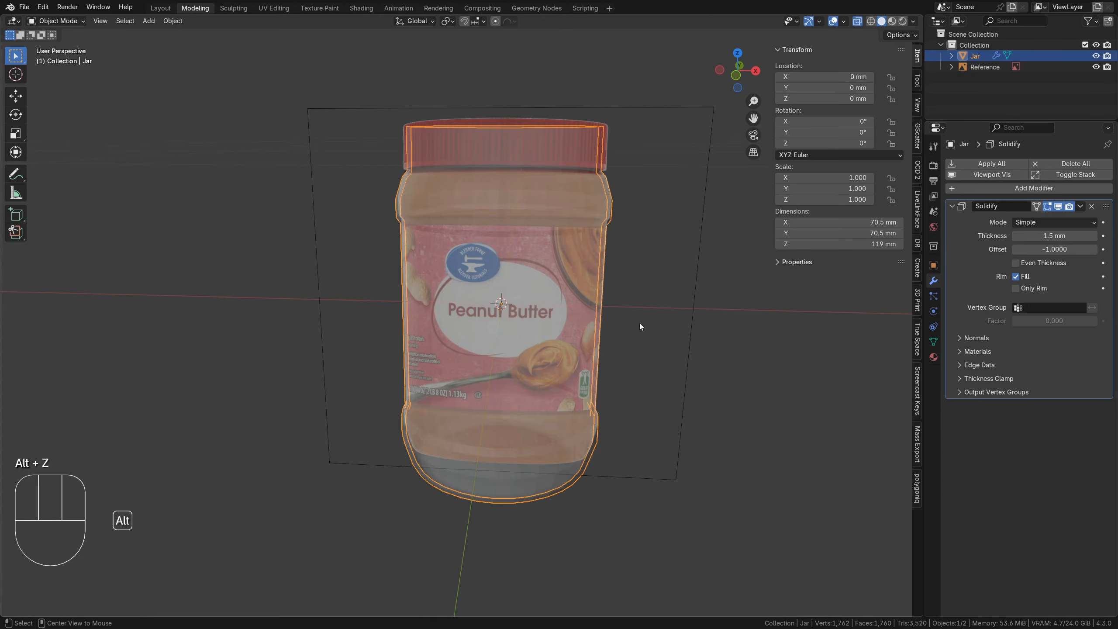
pyautogui.moveTo(641, 324)
pyautogui.mouseDown(button='middle')
pyautogui.moveTo(667, 302)
pyautogui.moveTo(631, 309)
pyautogui.mouseUp(button='middle')
pyautogui.hotkey('alt', 'z')
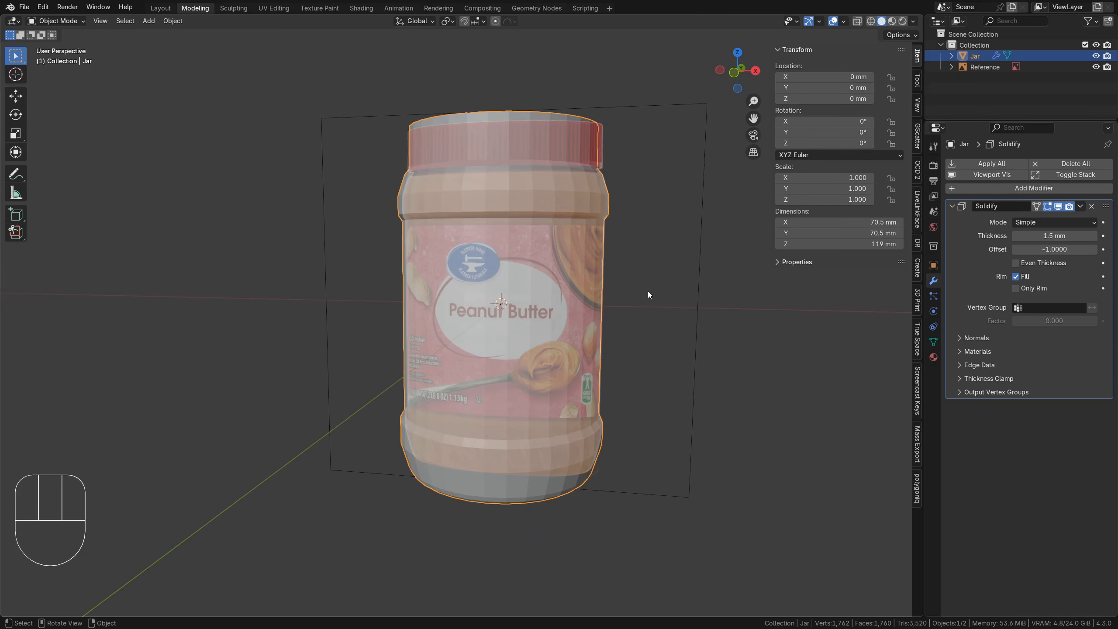
pyautogui.press('/')
pyautogui.moveTo(648, 292); pyautogui.dragTo(638, 316, button='middle')
pyautogui.hotkey('alt', 'z')
pyautogui.hotkey('alt', 'z')
pyautogui.press('/')
# Add a Bevel modifier to the jar with an amount of 0.5 mm, 2 segments and the limit method Weight
pyautogui.click(1033, 188)
pyautogui.moveTo(1034, 187)
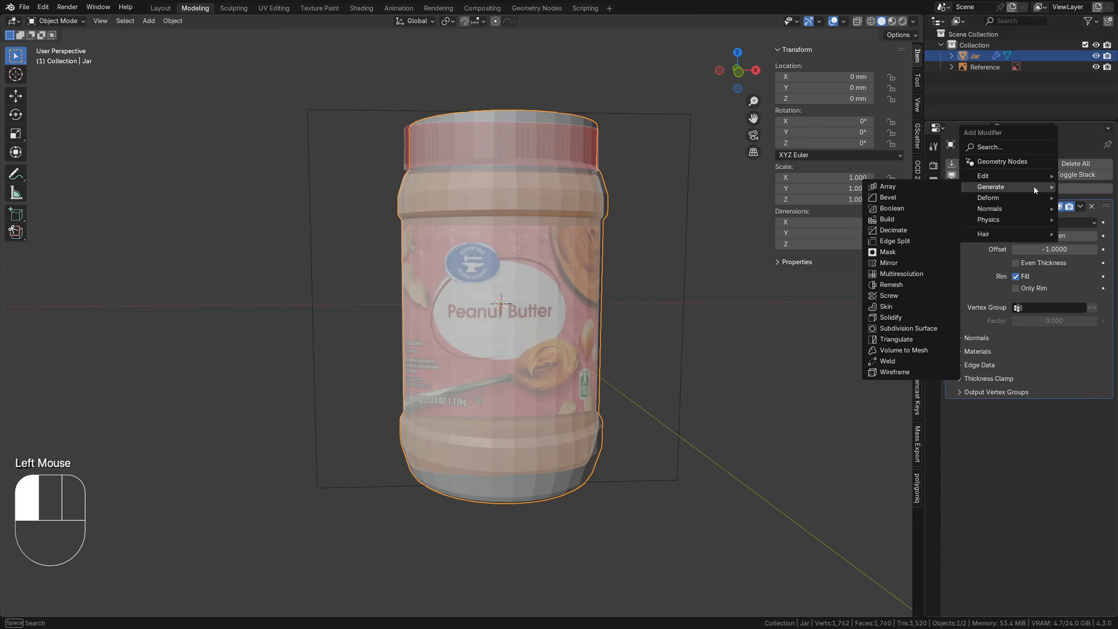
pyautogui.click(884, 200)
pyautogui.click(1075, 447)
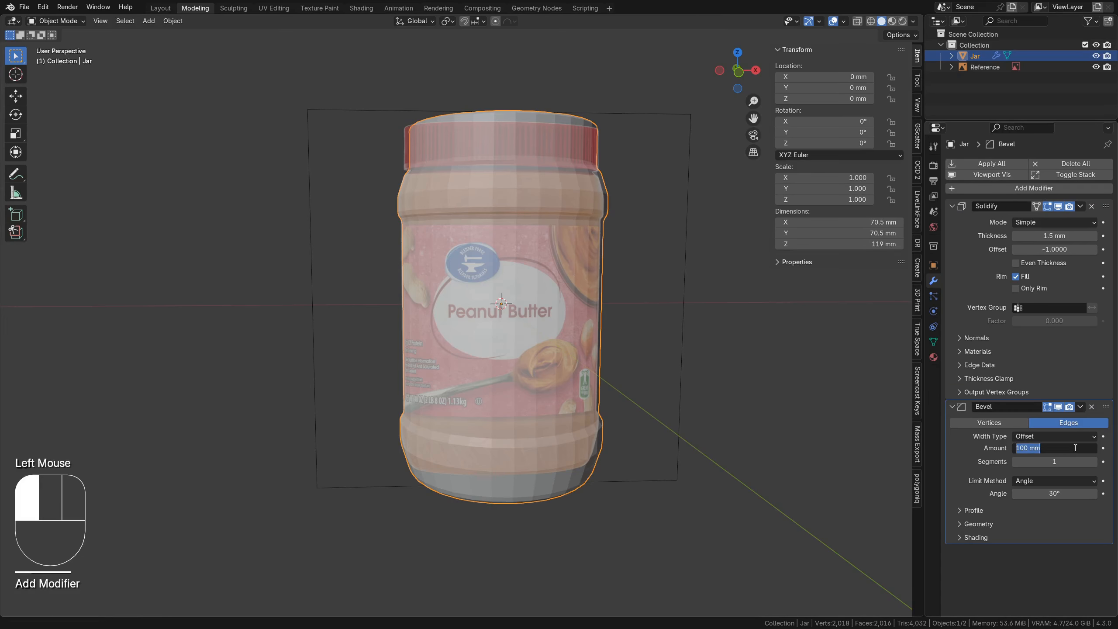
pyautogui.press('BackSpace')
pyautogui.write('.5')
pyautogui.press('Return')
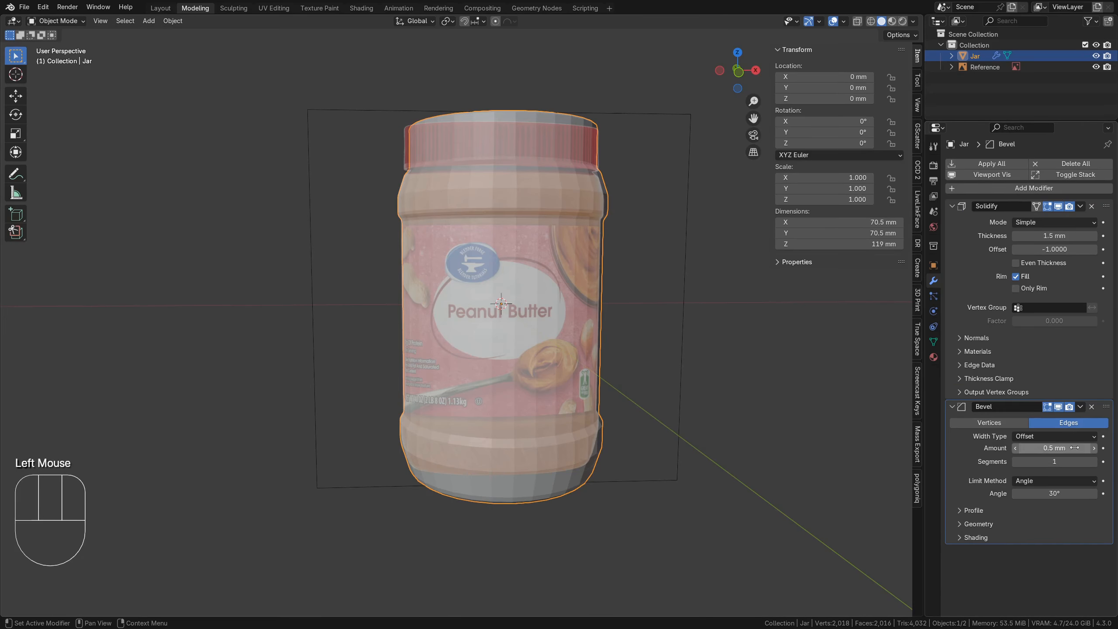
pyautogui.click(1093, 461)
pyautogui.moveTo(556, 285); pyautogui.dragTo(506, 348, button='middle')
pyautogui.scroll(3, 591, 203)
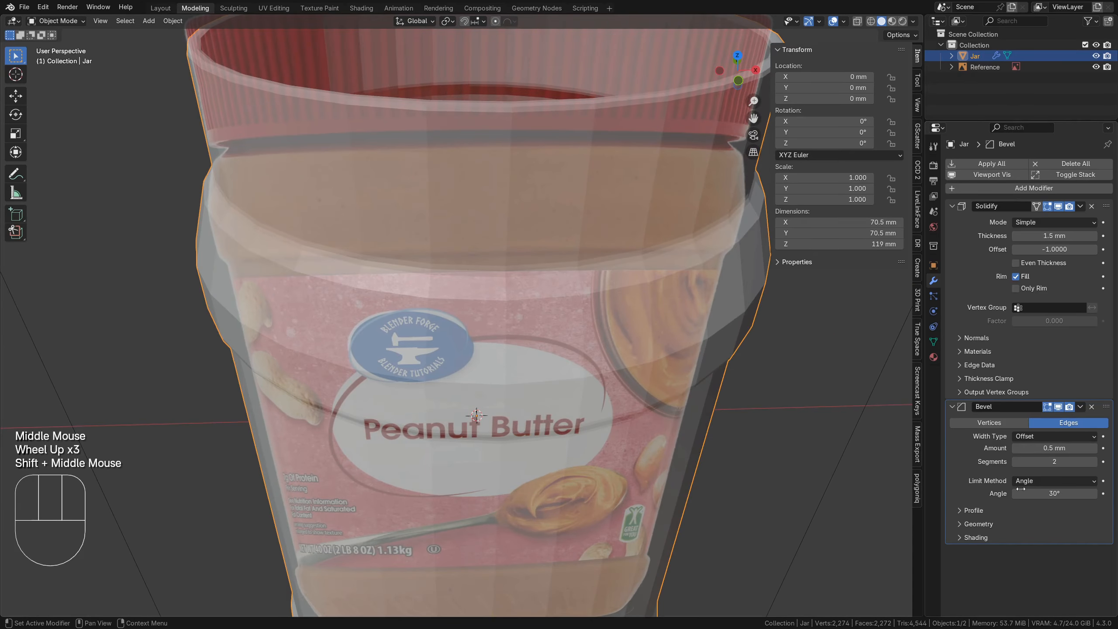
pyautogui.click(1065, 484)
pyautogui.click(1055, 517)
# Select the edge loops at the jar's rim, the neck's base and both edges of the step below the shoulder
pyautogui.press('Tab')
pyautogui.keyDown('alt'); pyautogui.click(555, 109); pyautogui.keyUp('alt')
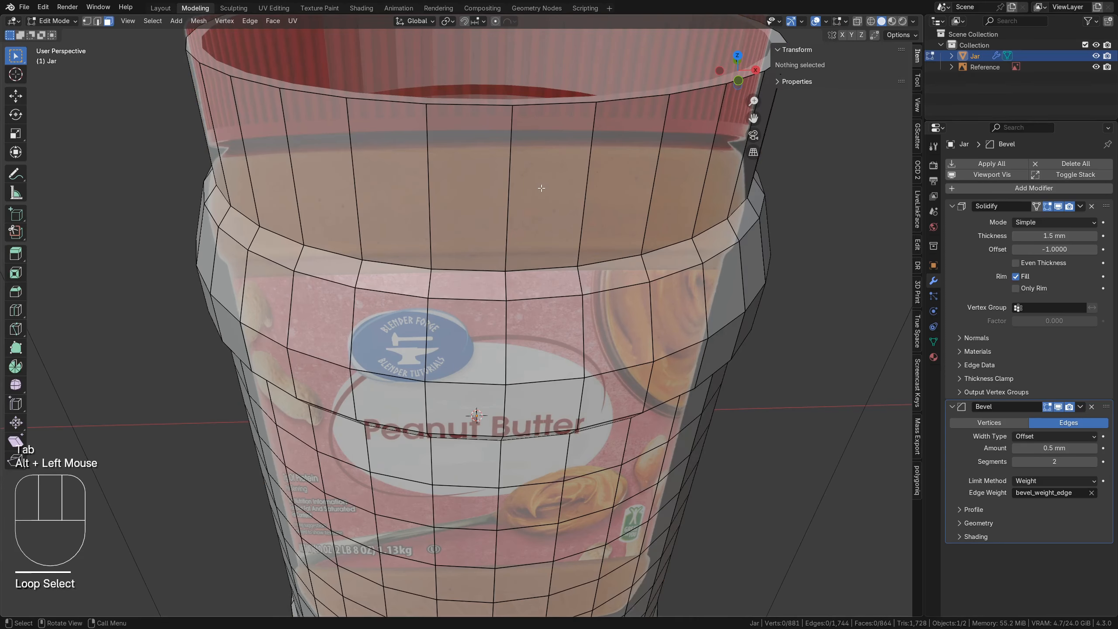
pyautogui.press('2')
pyautogui.keyDown('alt'); pyautogui.click(545, 105); pyautogui.keyUp('alt')
pyautogui.keyDown('alt'); pyautogui.keyDown('shift'); pyautogui.click(547, 270); pyautogui.keyUp('shift'); pyautogui.keyUp('alt')
pyautogui.moveTo(547, 270); pyautogui.dragTo(545, 234, button='middle')
pyautogui.keyDown('alt'); pyautogui.keyDown('shift'); pyautogui.click(544, 269); pyautogui.keyUp('shift'); pyautogui.keyUp('alt')
pyautogui.keyDown('alt'); pyautogui.keyDown('shift'); pyautogui.click(544, 291); pyautogui.keyUp('shift'); pyautogui.keyUp('alt')
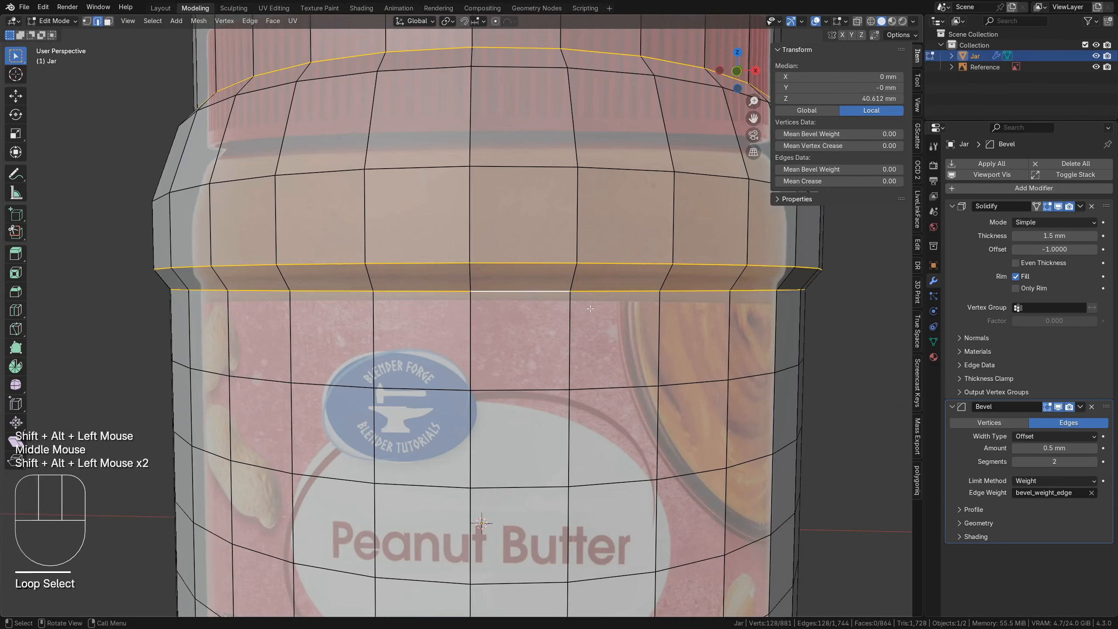
# Add both loops of the lower step and the bottom's outer loop to the selection, and set the mean edge bevel weight to 1
pyautogui.scroll(-3, 541, 295)
pyautogui.keyDown('shift'); pyautogui.moveTo(539, 308); pyautogui.dragTo(528, 88, button='middle'); pyautogui.keyUp('shift')
pyautogui.keyDown('alt'); pyautogui.keyDown('shift'); pyautogui.click(509, 369); pyautogui.keyUp('shift'); pyautogui.keyUp('alt')
pyautogui.keyDown('alt'); pyautogui.keyDown('shift'); pyautogui.click(508, 385); pyautogui.keyUp('shift'); pyautogui.keyUp('alt')
pyautogui.moveTo(509, 386); pyautogui.dragTo(509, 320, button='middle')
pyautogui.keyDown('alt'); pyautogui.keyDown('shift'); pyautogui.click(510, 374); pyautogui.keyUp('shift'); pyautogui.keyUp('alt')
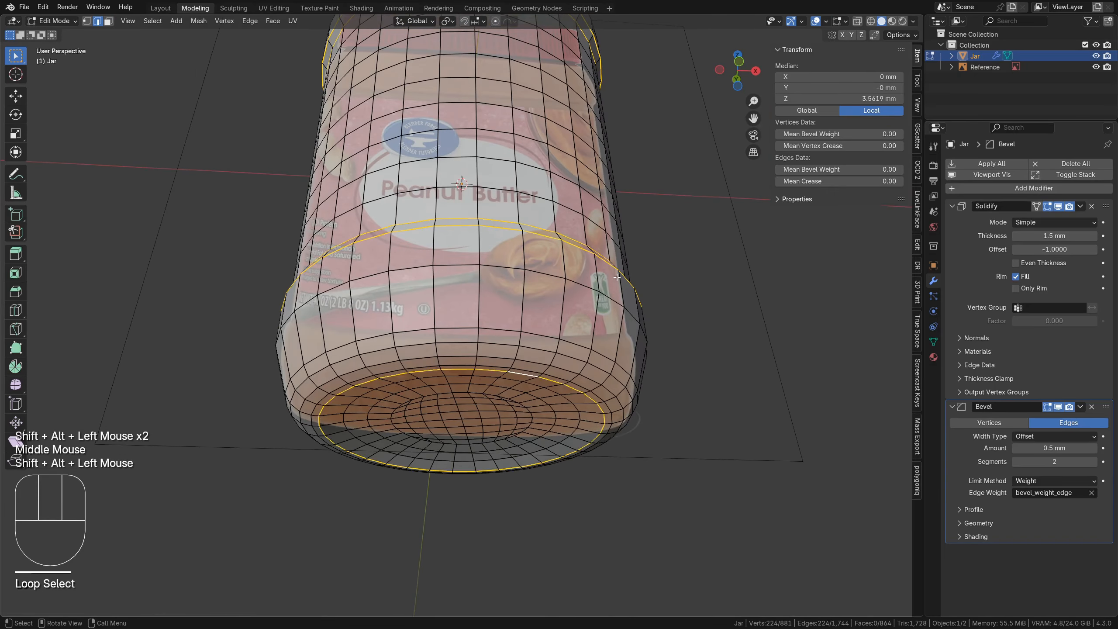
pyautogui.moveTo(510, 374); pyautogui.dragTo(515, 440, button='middle')
pyautogui.click(876, 169)
pyautogui.moveTo(875, 169); pyautogui.dragTo(926, 169)
pyautogui.keyDown('shift'); pyautogui.moveTo(517, 129); pyautogui.dragTo(568, 272, button='middle'); pyautogui.keyUp('shift')
pyautogui.press('Tab')
pyautogui.scroll(-3, 568, 273)
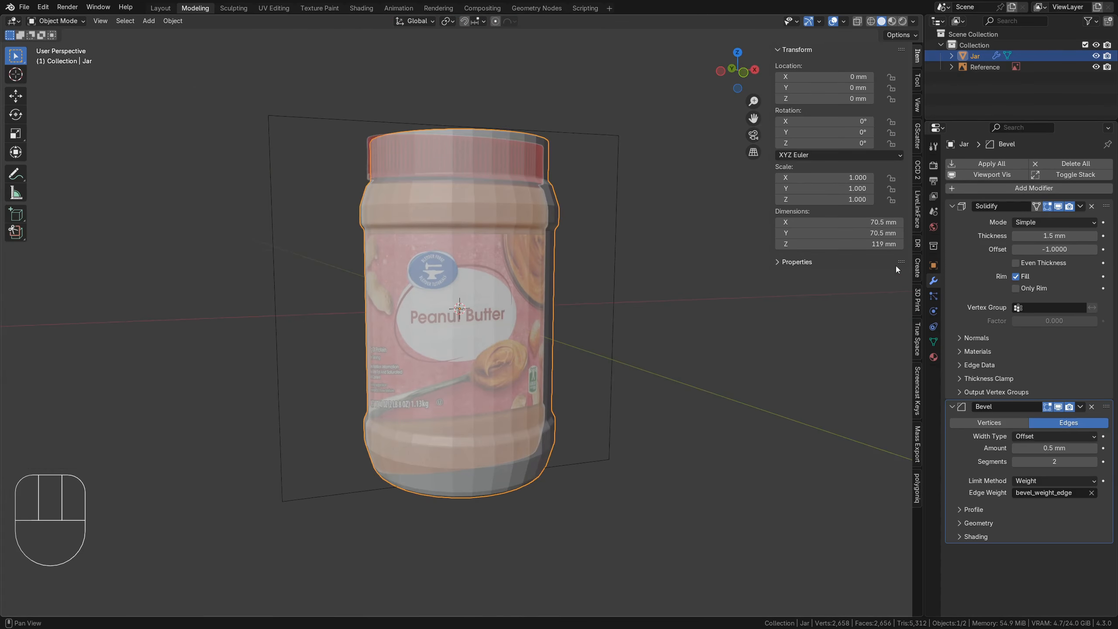
# Add a Subdivision Surface modifier to the jar with a viewport level of 2
pyautogui.click(968, 189)
pyautogui.moveTo(967, 189)
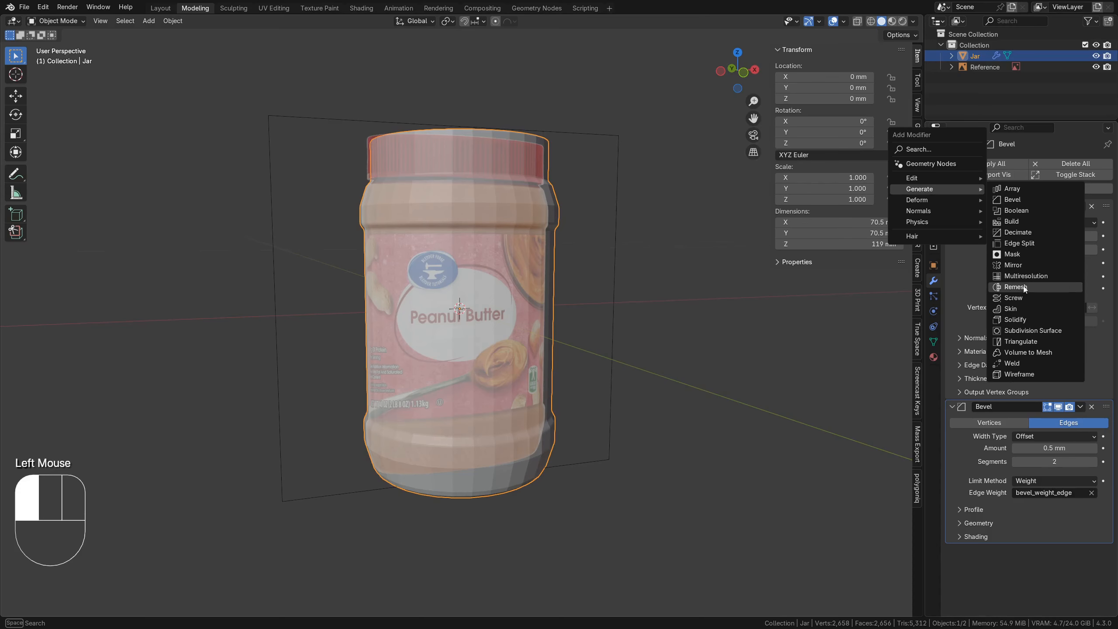
pyautogui.click(1054, 334)
pyautogui.scroll(-5, 1092, 568)
pyautogui.click(1094, 569)
pyautogui.moveTo(653, 275); pyautogui.dragTo(607, 283, button='middle')
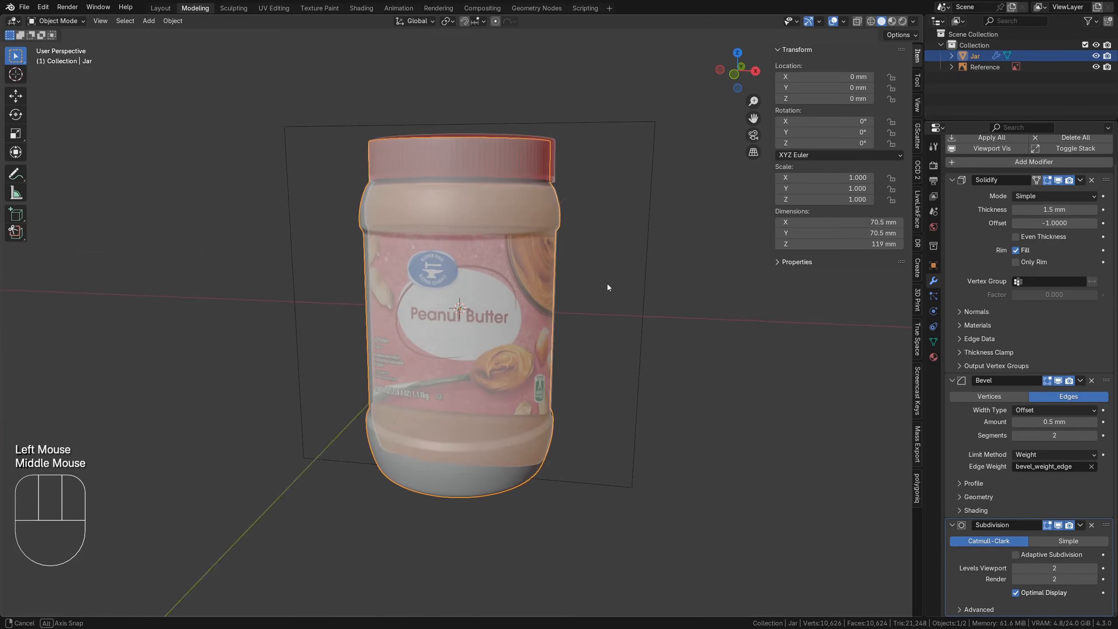
# Shade the jar smooth and isolate it in local view to check its interior and beveled edges
pyautogui.rightClick(512, 217)
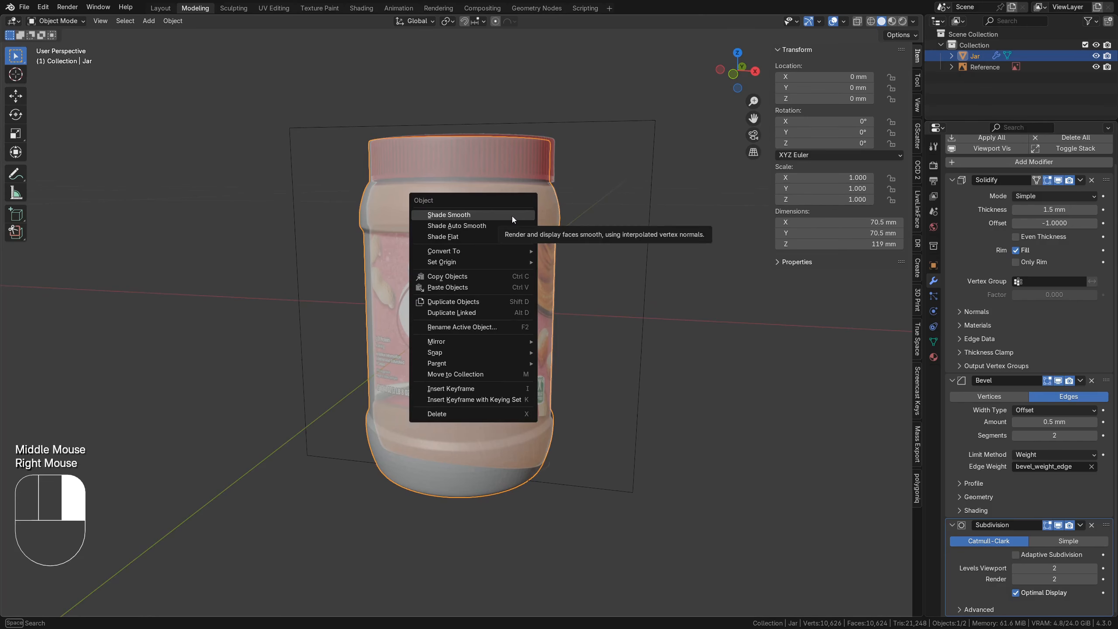
pyautogui.click(511, 216)
pyautogui.press('KP_Divide')
pyautogui.moveTo(463, 237)
pyautogui.mouseDown(button='middle')
pyautogui.moveTo(459, 275)
pyautogui.moveTo(466, 234)
pyautogui.mouseUp(button='middle')
pyautogui.press('Tab')
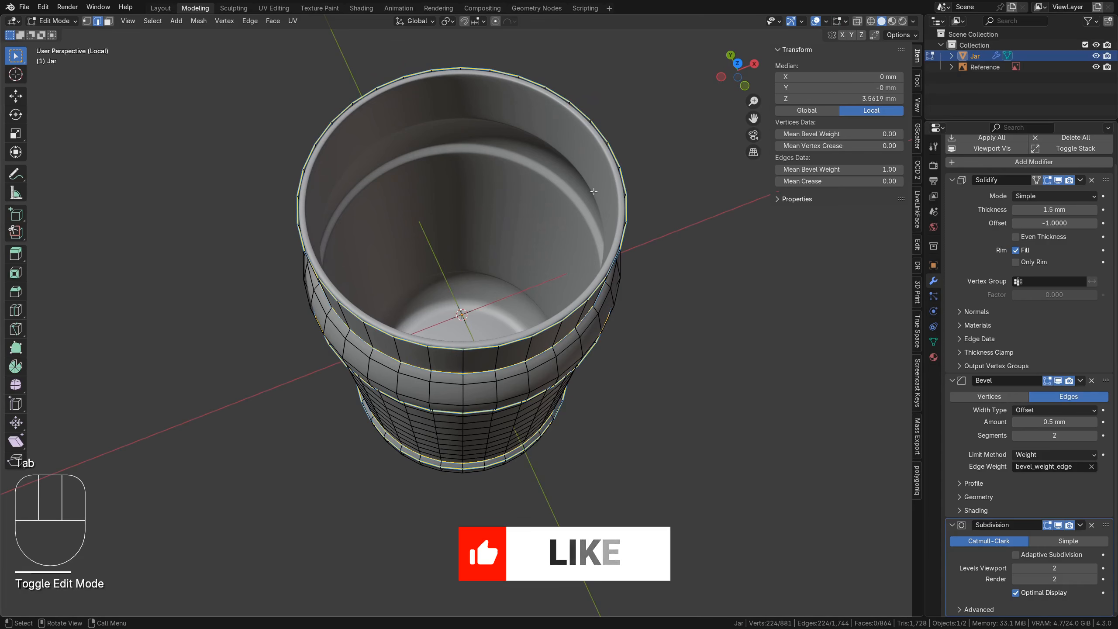
pyautogui.press('Tab')
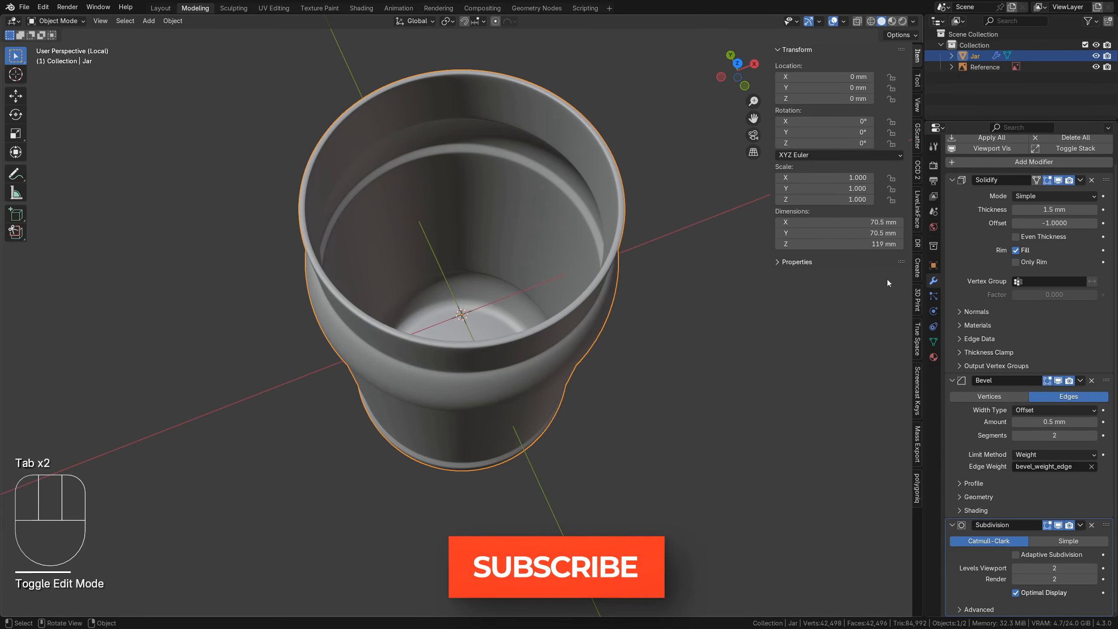
# Apply the Solidify modifier so the jar's wall thickness becomes real mesh geometry
pyautogui.click(1080, 180)
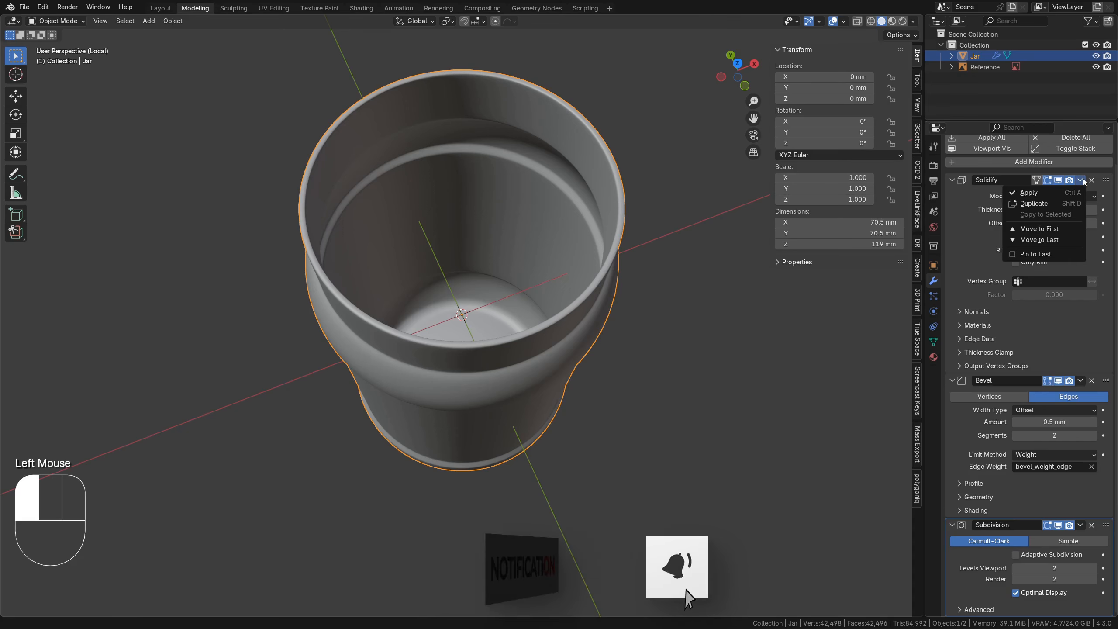
pyautogui.click(1045, 195)
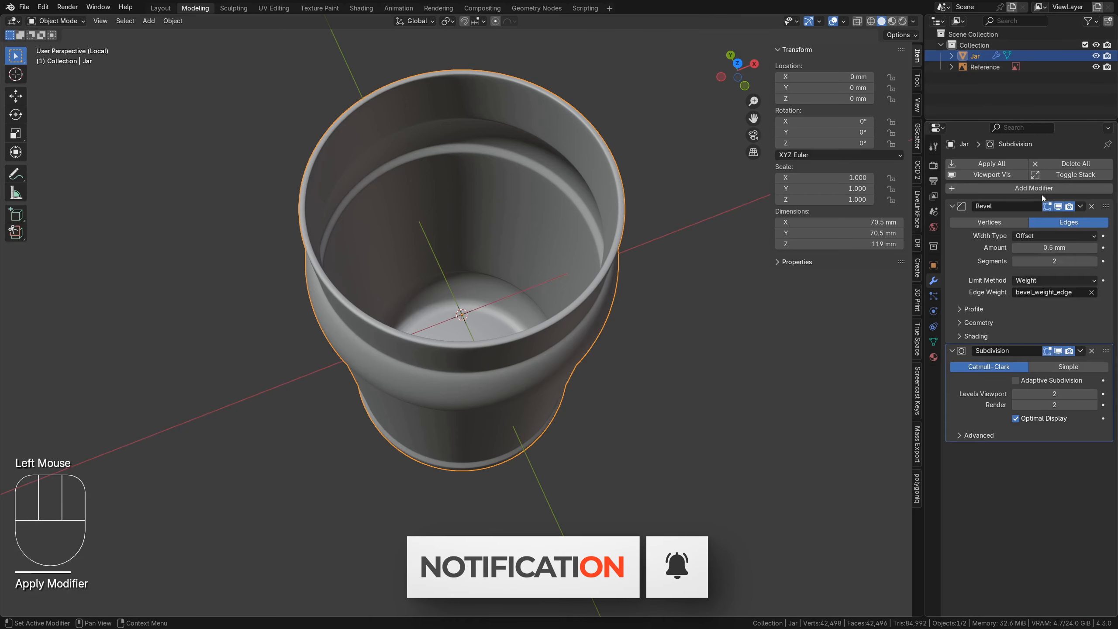
pyautogui.press('Tab')
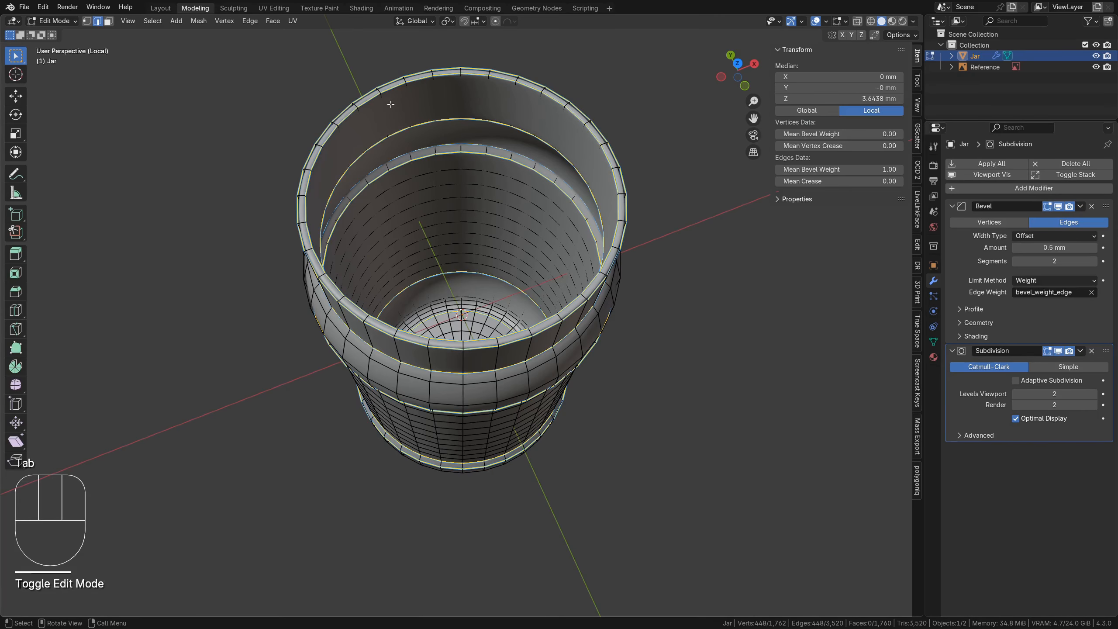
pyautogui.press('Tab')
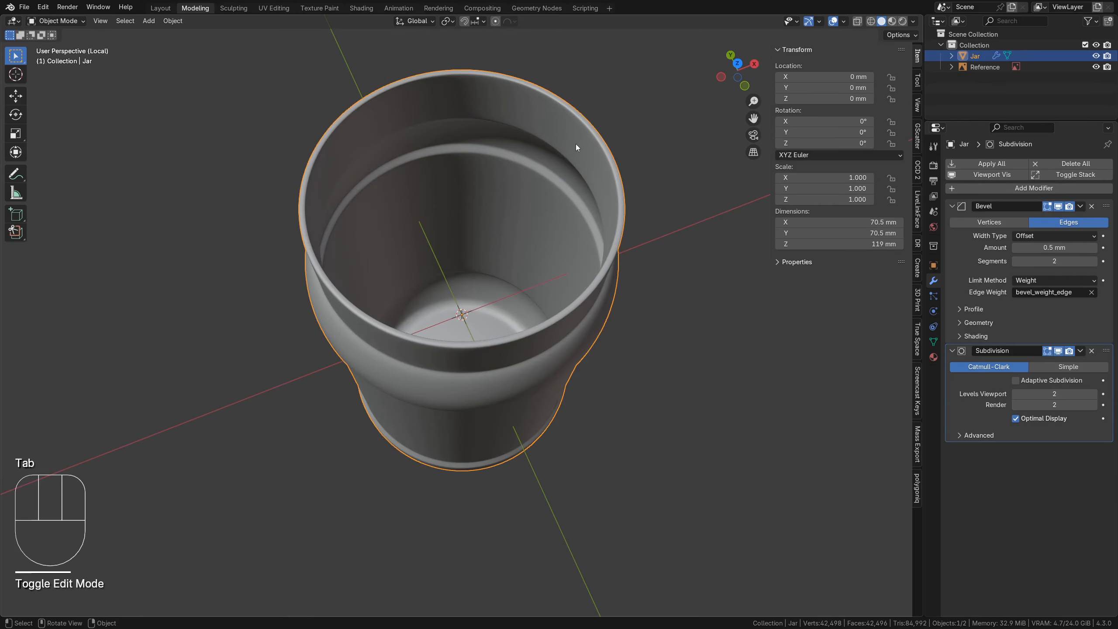
# Separate the face loop around the outside of the jar's neck into its own object
pyautogui.moveTo(574, 143); pyautogui.dragTo(642, 325, button='middle')
pyautogui.keyDown('shift'); pyautogui.moveTo(642, 325); pyautogui.dragTo(643, 315, button='middle'); pyautogui.keyUp('shift')
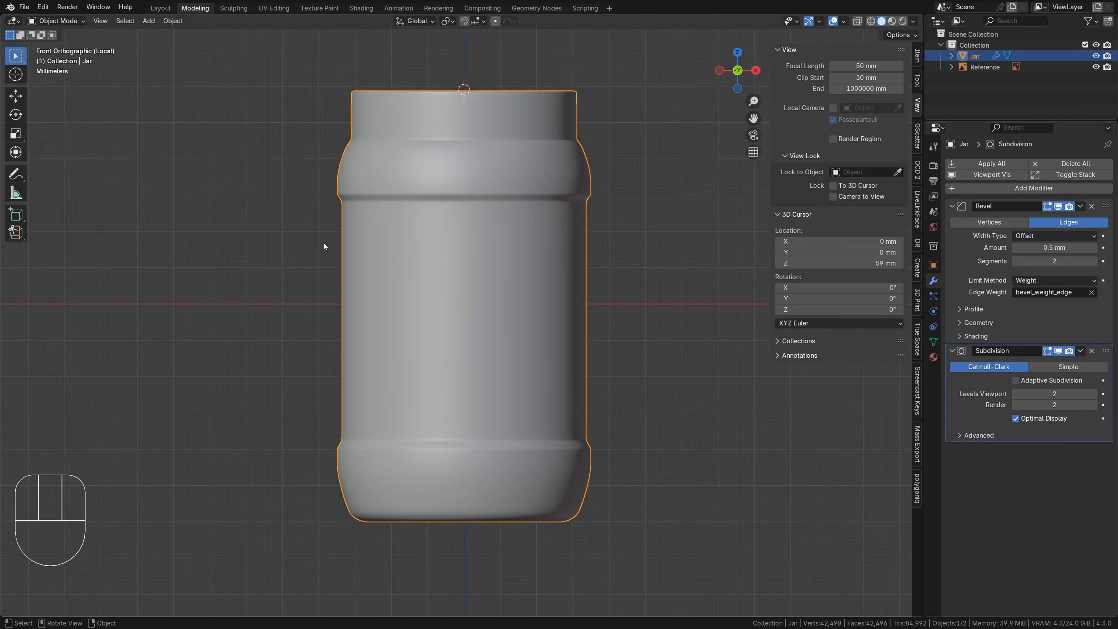
pyautogui.click(680, 13)
pyautogui.keyDown('shift'); pyautogui.moveTo(585, 64); pyautogui.dragTo(505, 244, button='middle'); pyautogui.keyUp('shift')
pyautogui.scroll(3, 504, 244)
pyautogui.press('Tab')
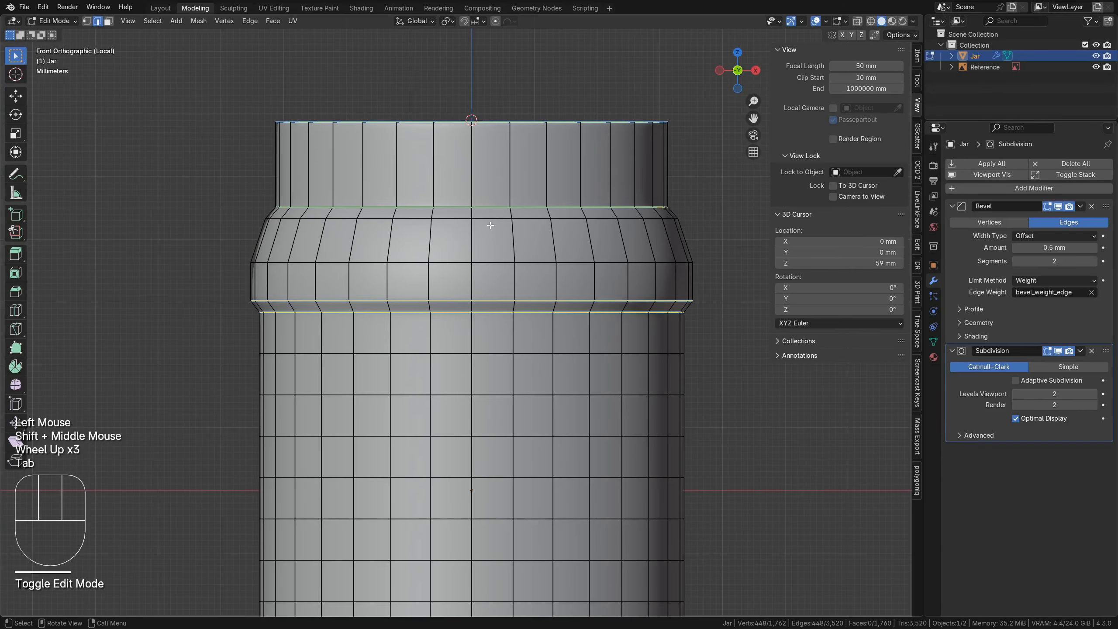
pyautogui.press('3')
pyautogui.keyDown('alt'); pyautogui.click(477, 166); pyautogui.keyUp('alt')
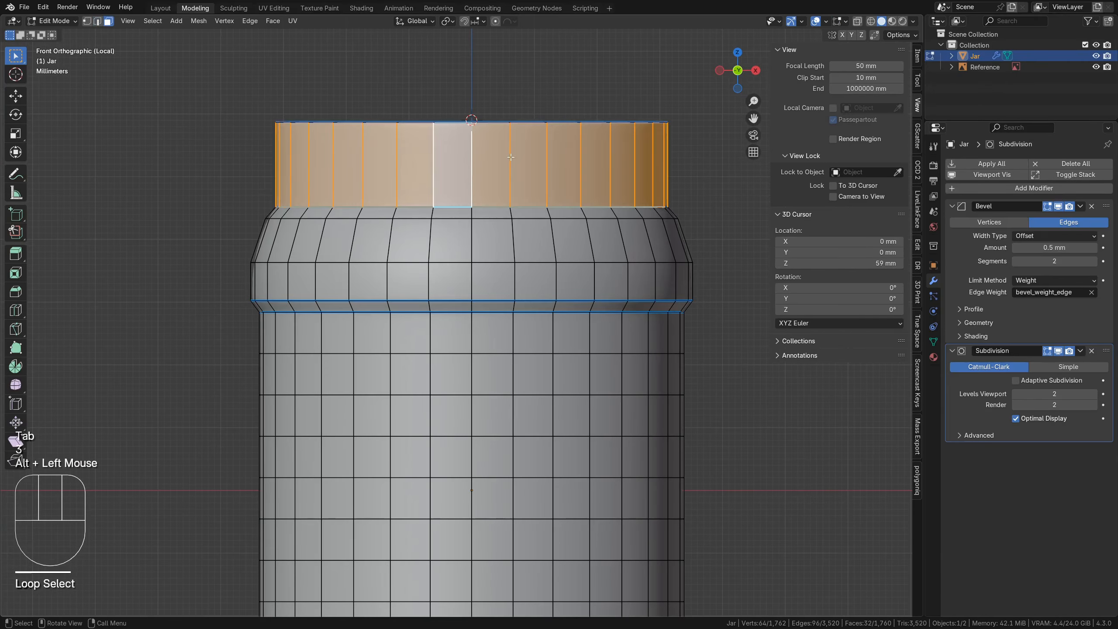
pyautogui.moveTo(477, 167); pyautogui.dragTo(503, 213, button='middle')
pyautogui.scroll(-1, 495, 192)
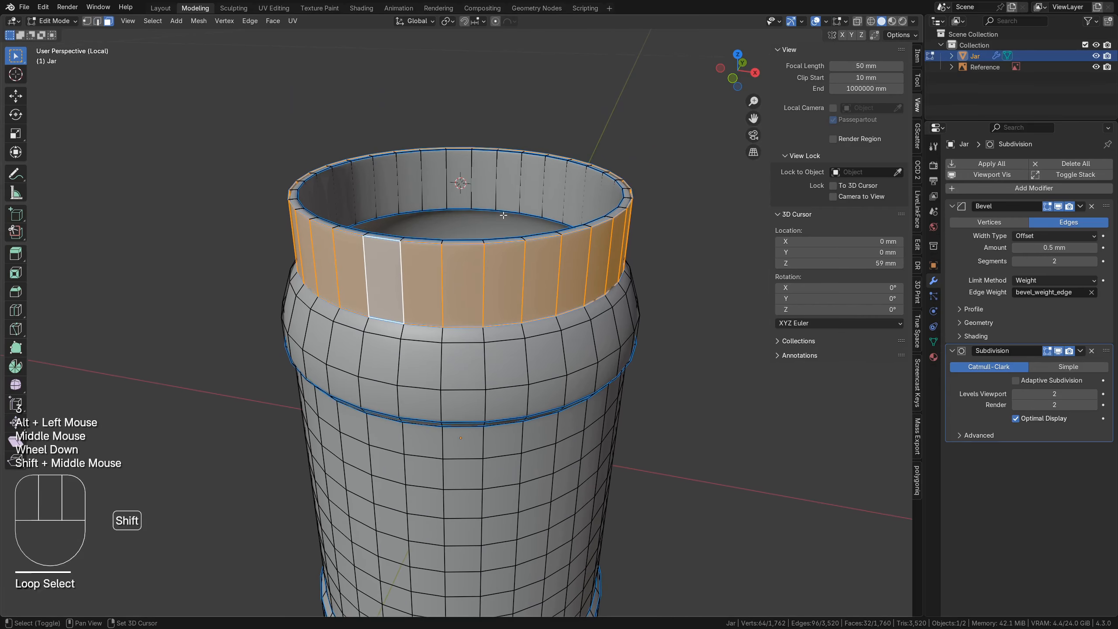
pyautogui.press('p')
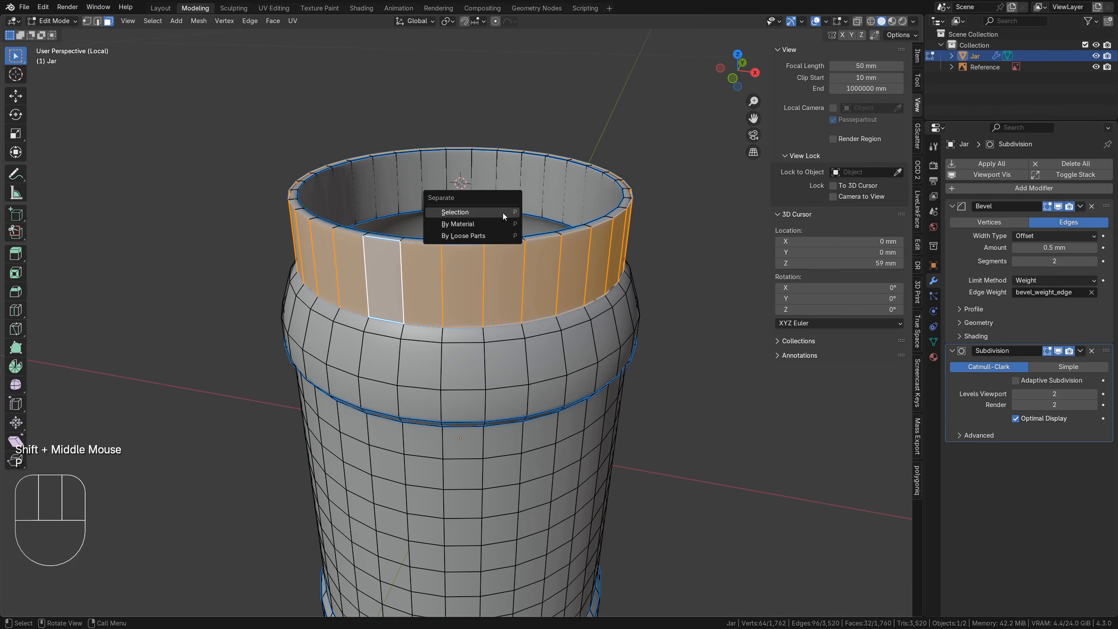
pyautogui.click(503, 213)
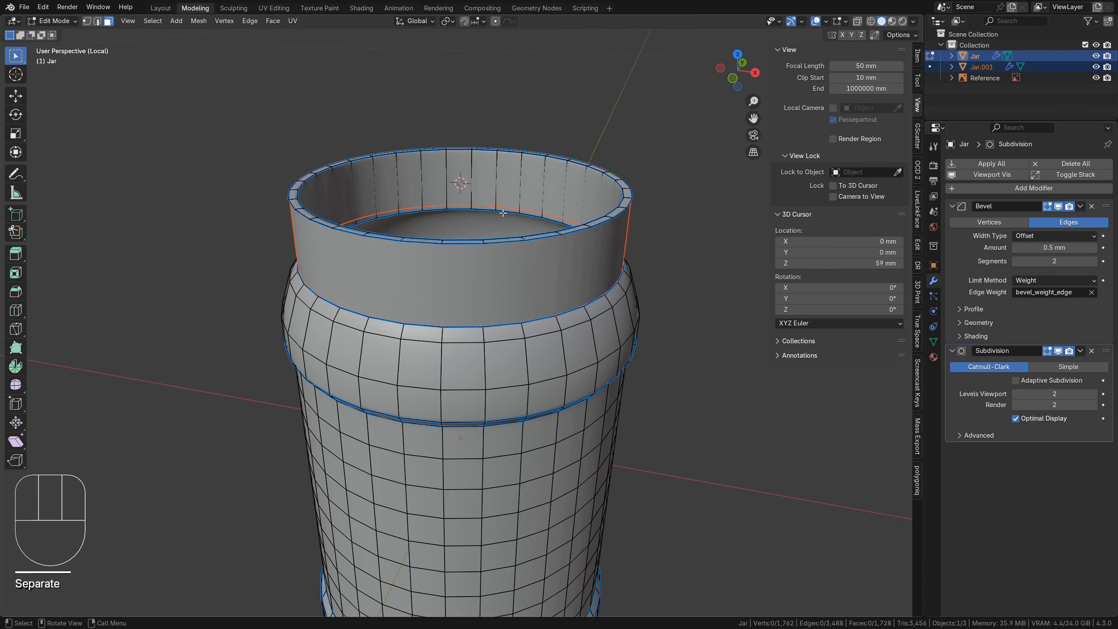
pyautogui.press('Tab')
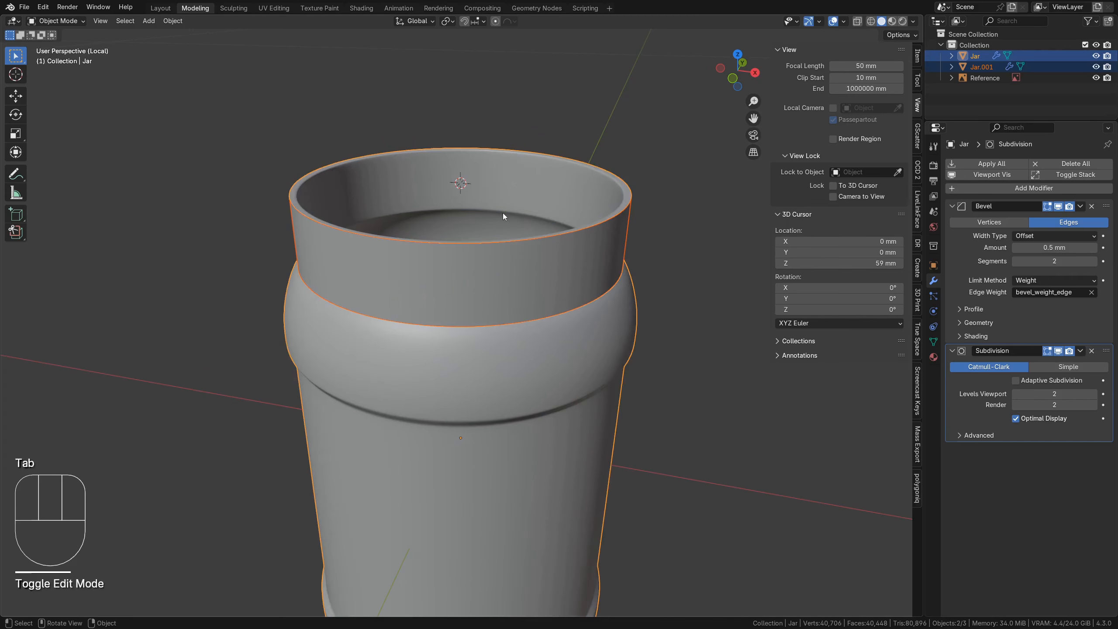
# Open the separated neck ring for mesh editing and remove its Bevel modifier
pyautogui.click(524, 287)
pyautogui.press('Tab')
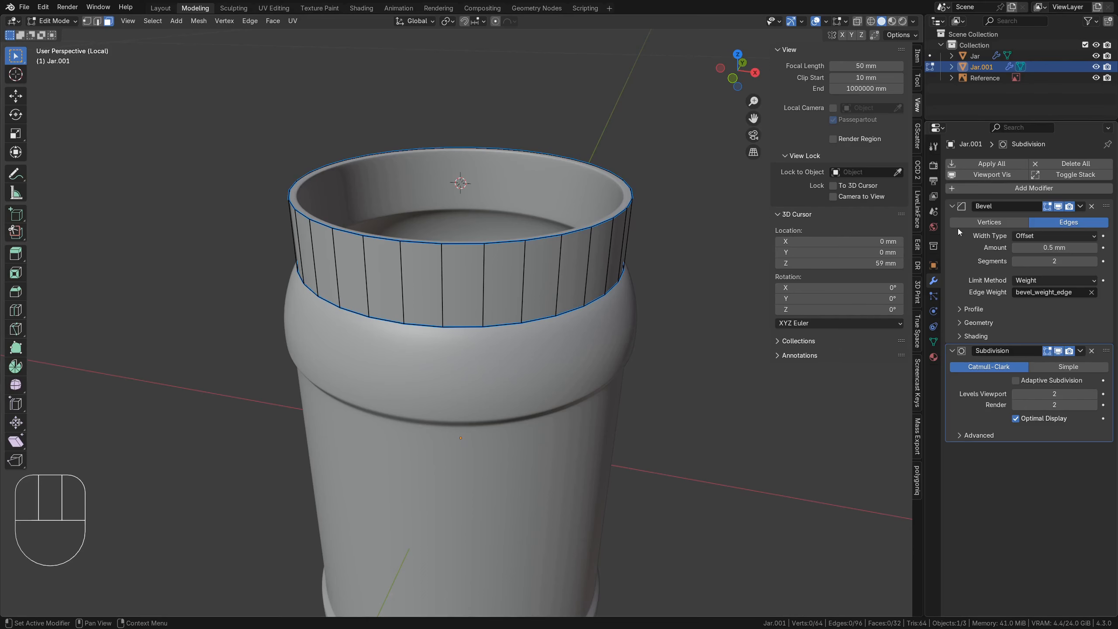
pyautogui.click(1093, 206)
# Add three evenly spaced horizontal loop cuts around the separated neck ring
pyautogui.moveTo(493, 255); pyautogui.dragTo(494, 220, button='middle')
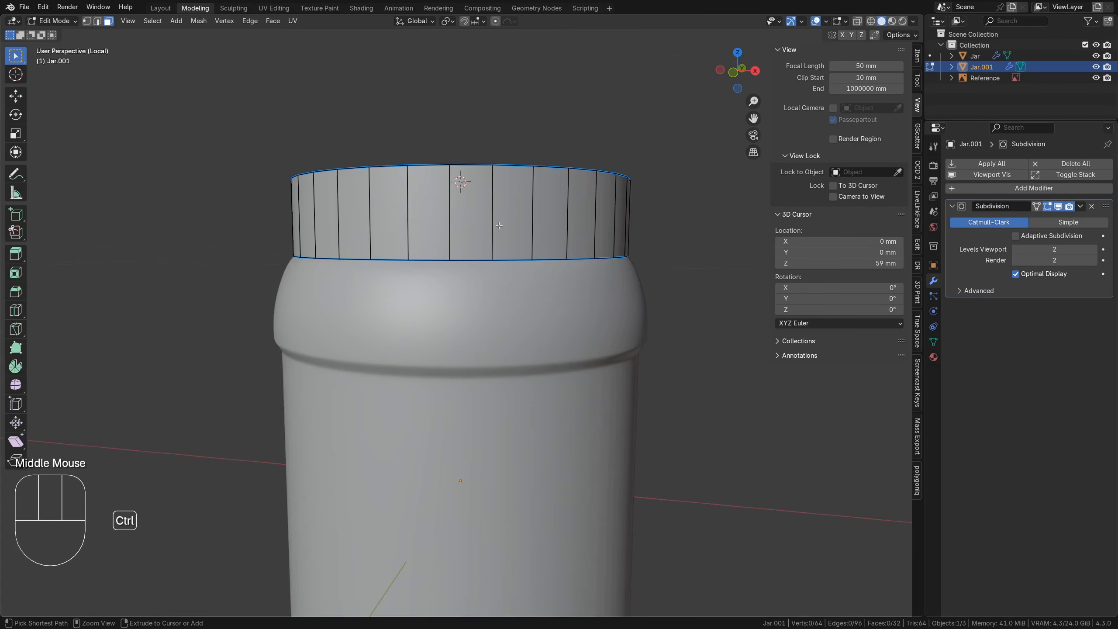
pyautogui.hotkey('ctrl', 'r')
pyautogui.scroll(2, 494, 220)
pyautogui.click(495, 220)
pyautogui.press('Escape')
# In front view, extrude the ring's outermost vertical edge just below the middle loop outward about 2.4 mm along X
pyautogui.press('KP_1')
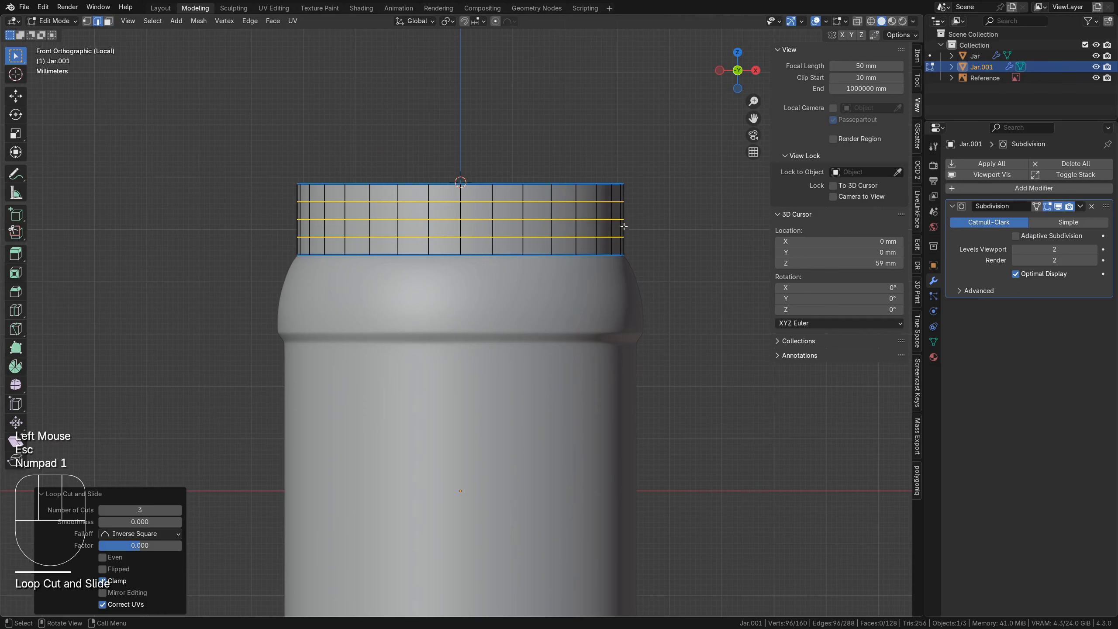
pyautogui.click(624, 227)
pyautogui.press('e')
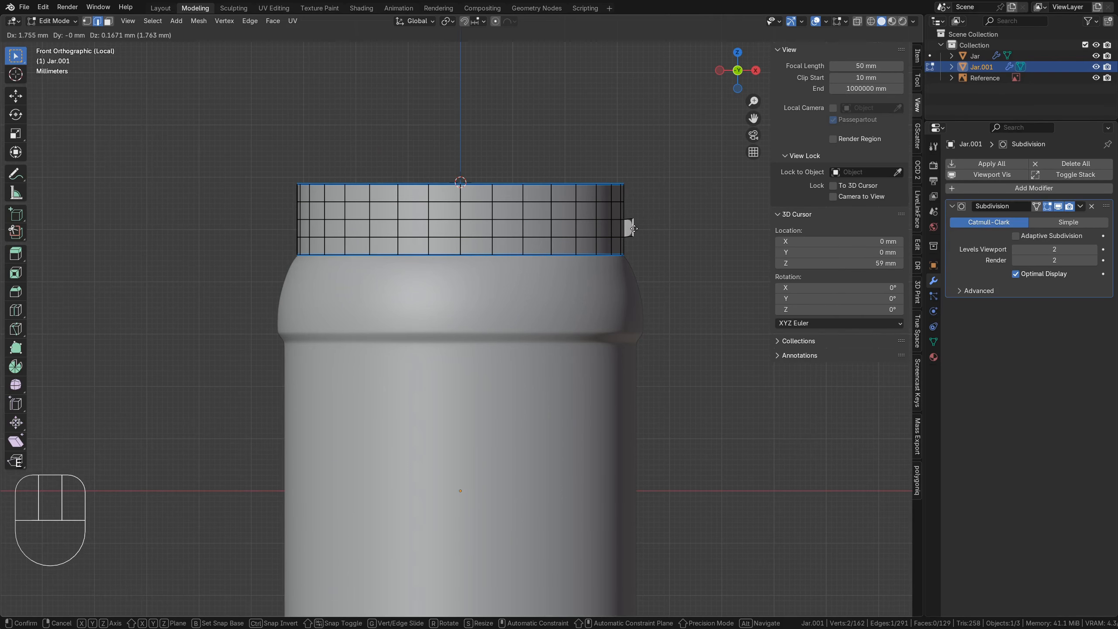
pyautogui.press('x')
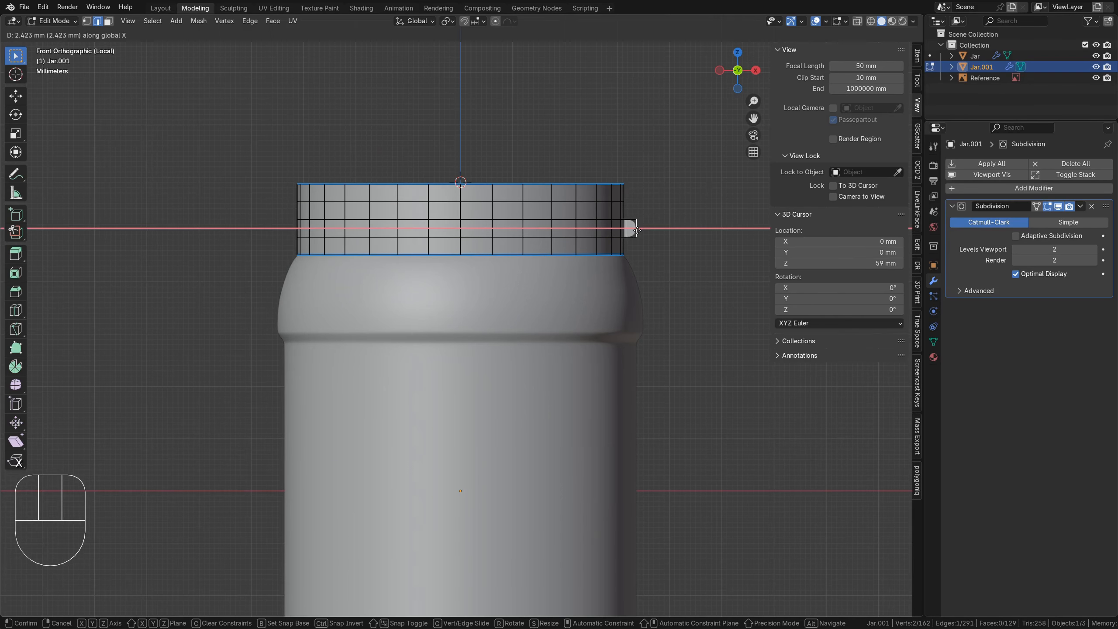
pyautogui.click(636, 229)
# Delete all vertices of the neck ring, keeping only the small extruded face
pyautogui.press('3')
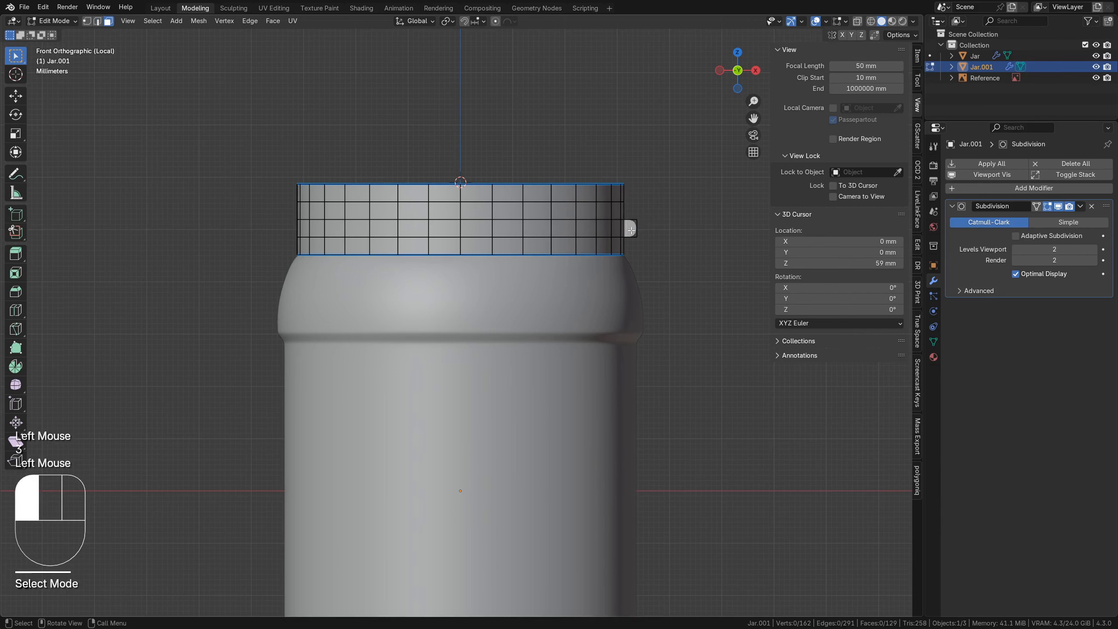
pyautogui.click(631, 228)
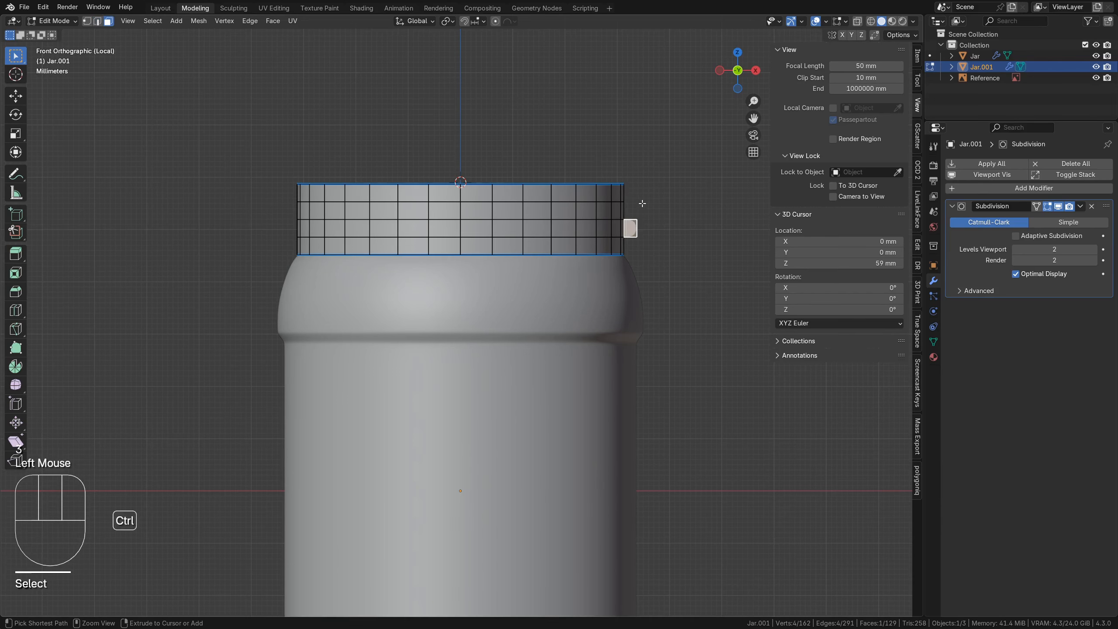
pyautogui.hotkey('ctrl', 'i')
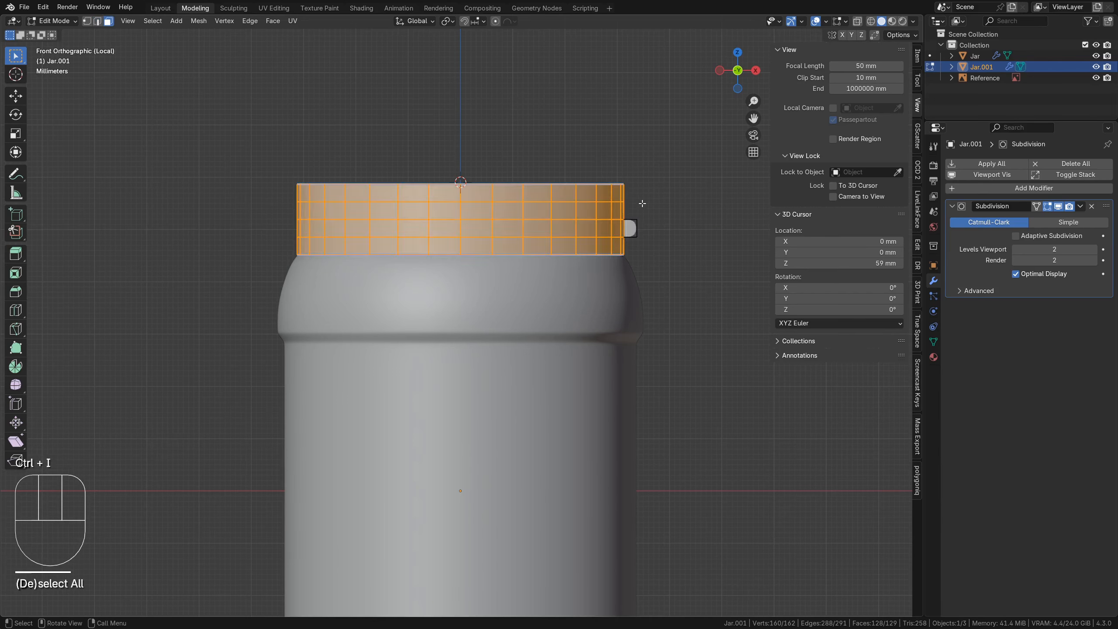
pyautogui.press('x')
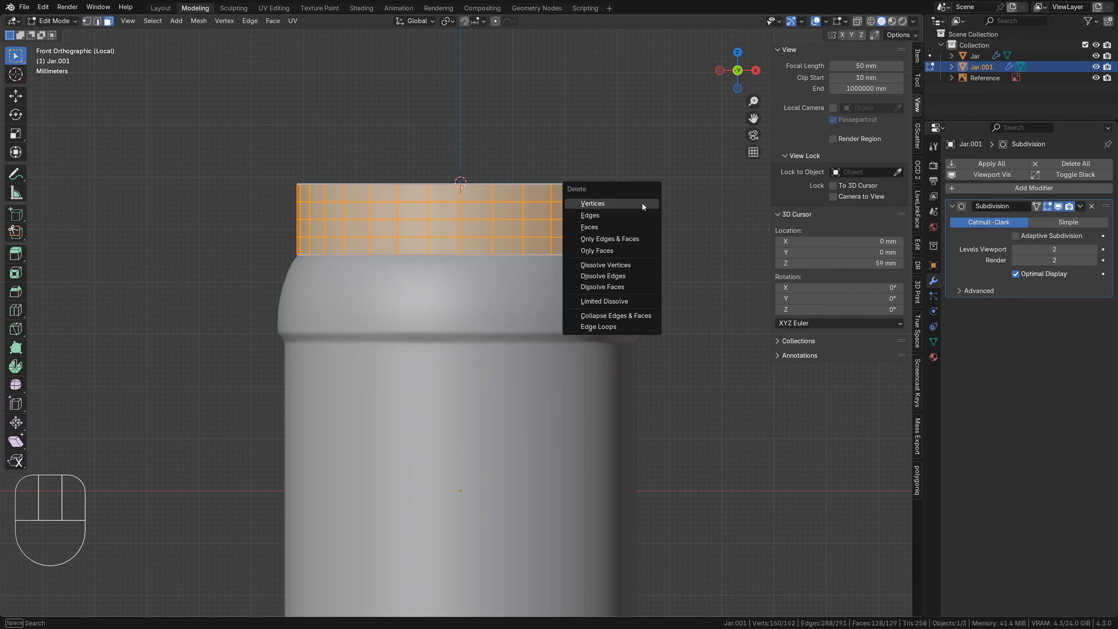
pyautogui.click(642, 204)
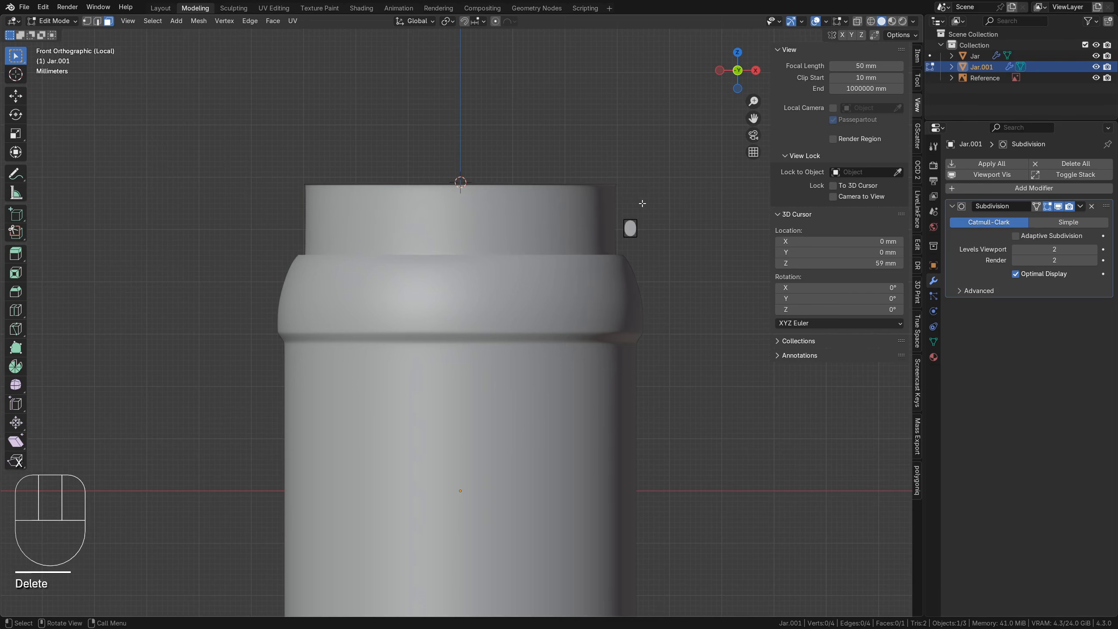
# Delete the inner vertical edge of the remaining face to leave an open three-sided thread profile, and return to Object Mode
pyautogui.press('2')
pyautogui.click(624, 229)
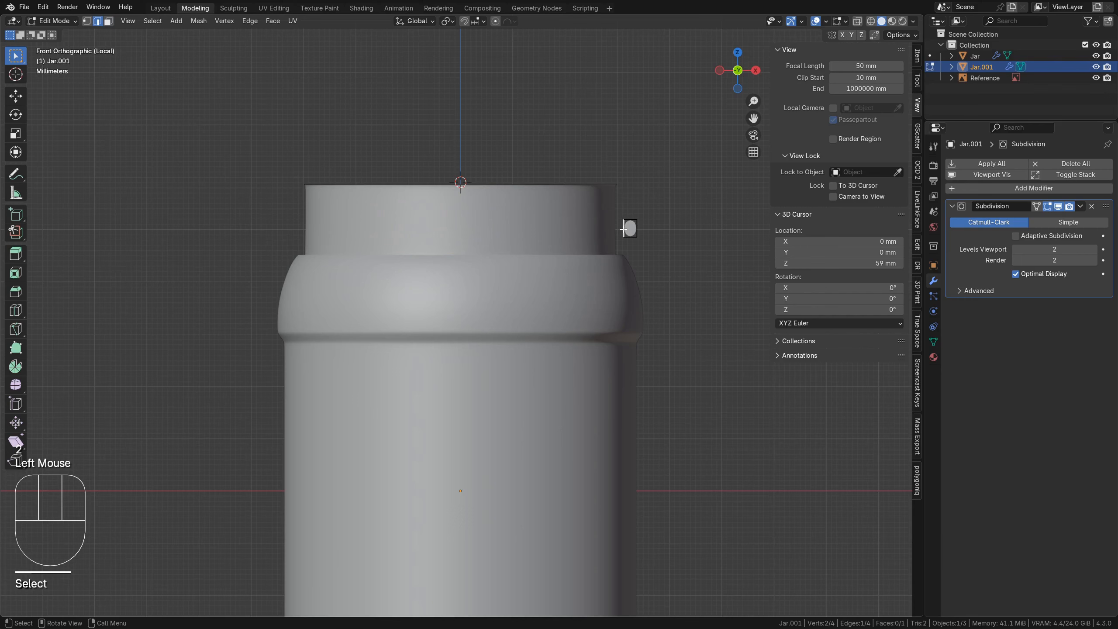
pyautogui.press('x')
pyautogui.click(624, 228)
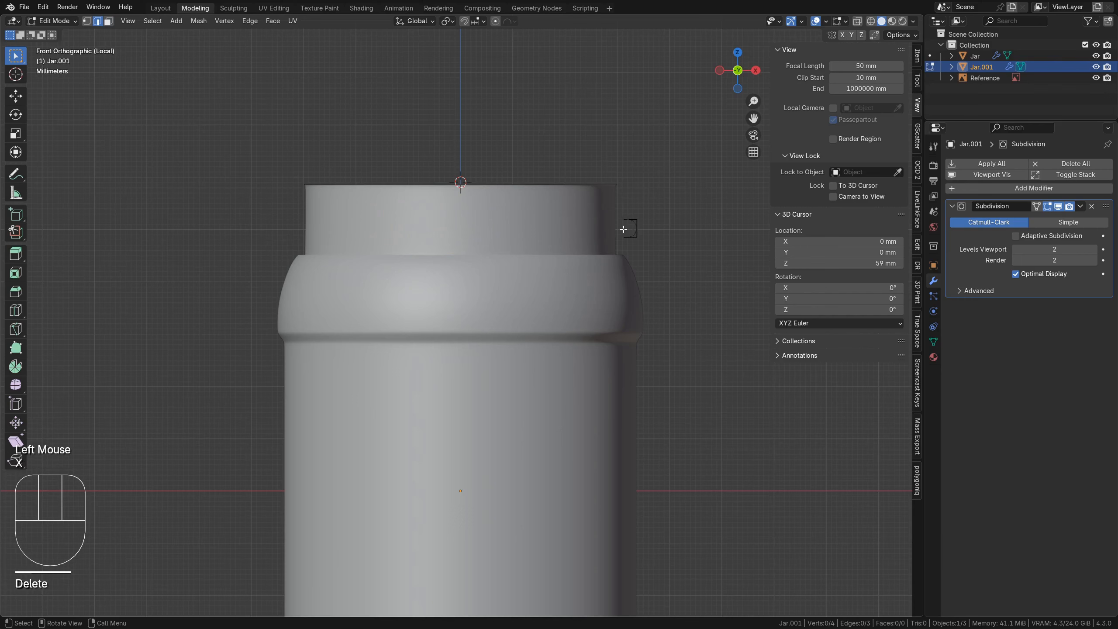
pyautogui.press('Tab')
pyautogui.click(639, 257)
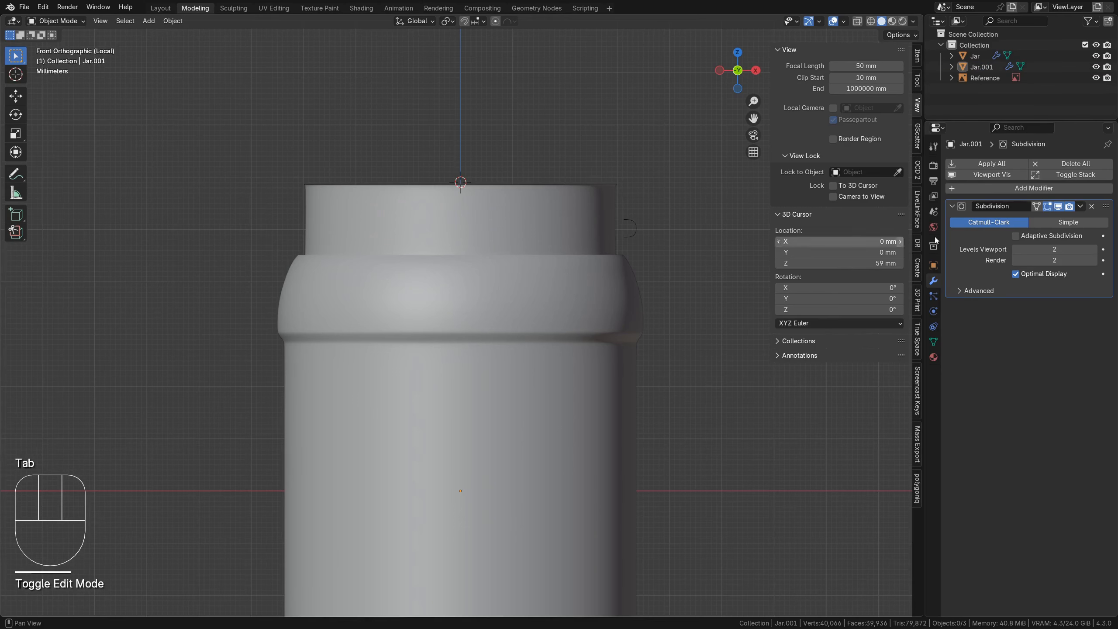
# Add a Screw modifier to the thread profile and place it above the Subdivision modifier
pyautogui.click(1016, 189)
pyautogui.moveTo(1017, 189)
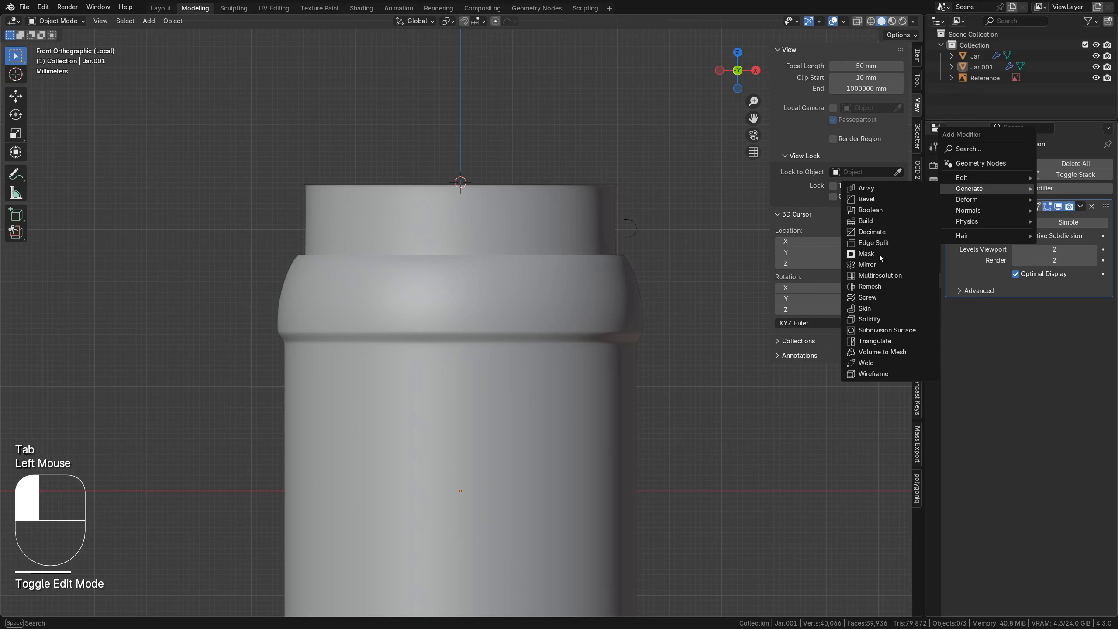
pyautogui.click(874, 298)
pyautogui.moveTo(1106, 305); pyautogui.dragTo(1106, 206)
# Set the Screw modifier's screw height to 7 mm and both its viewport and render steps to 34
pyautogui.doubleClick(1057, 235)
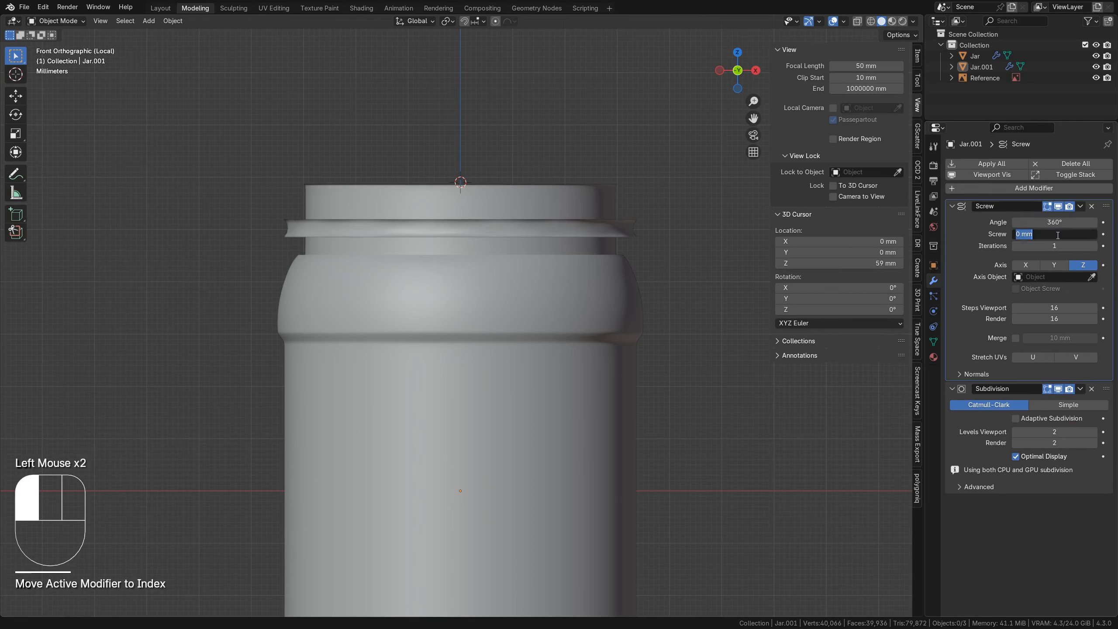
pyautogui.write('7')
pyautogui.press('Return')
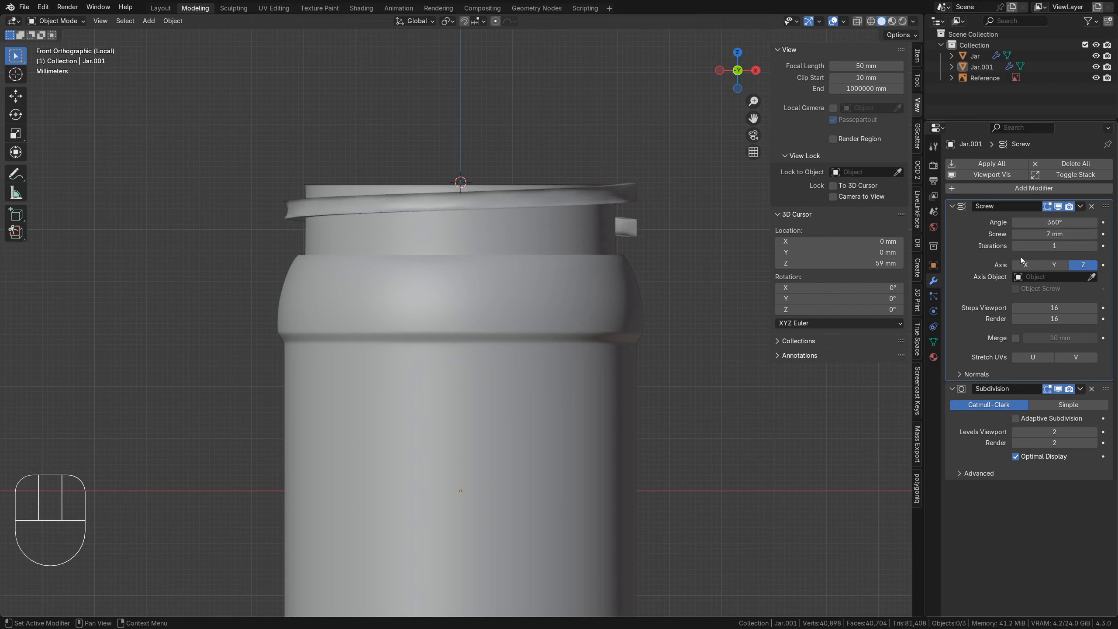
pyautogui.moveTo(1056, 307); pyautogui.dragTo(1056, 318)
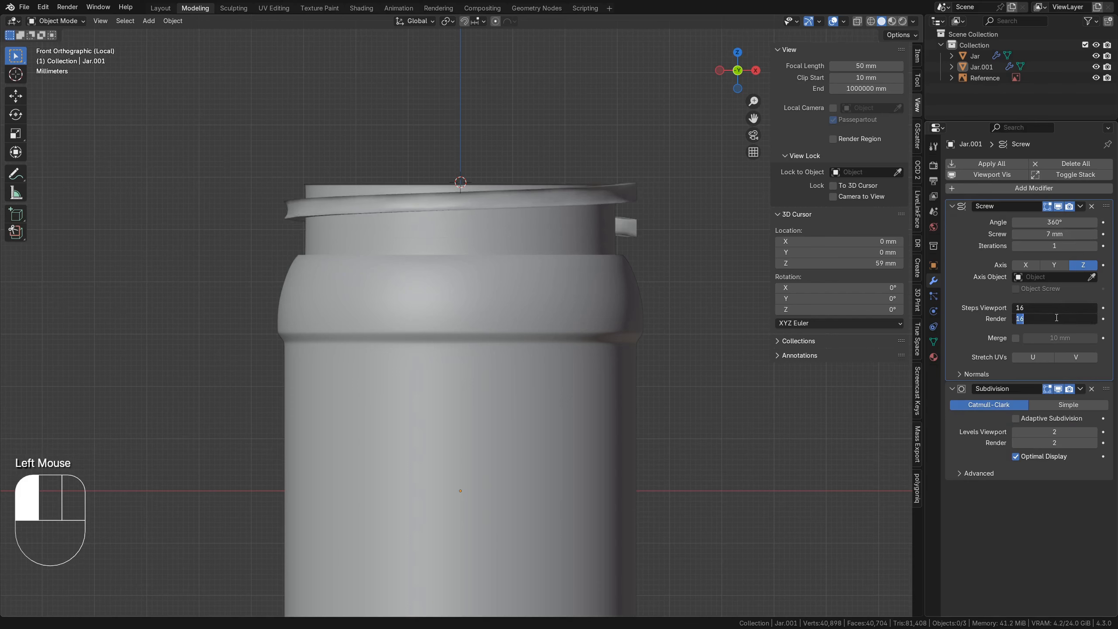
pyautogui.write('34')
pyautogui.press('Return')
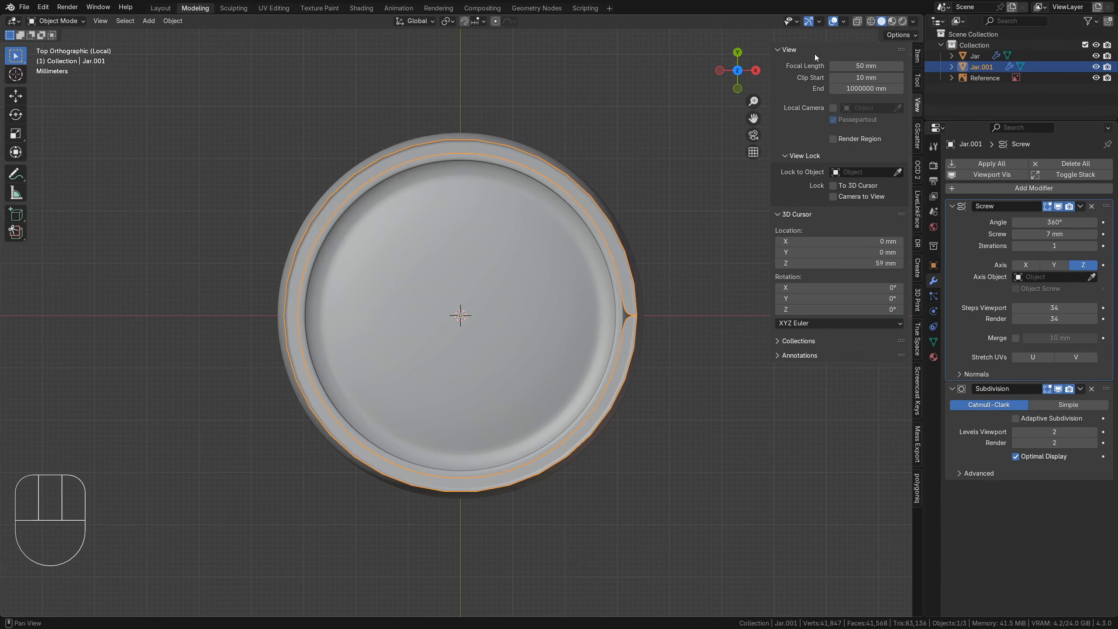
# Set the Screw modifier's angle to 383°, using the wireframe overlay as a temporary guide
pyautogui.click(844, 22)
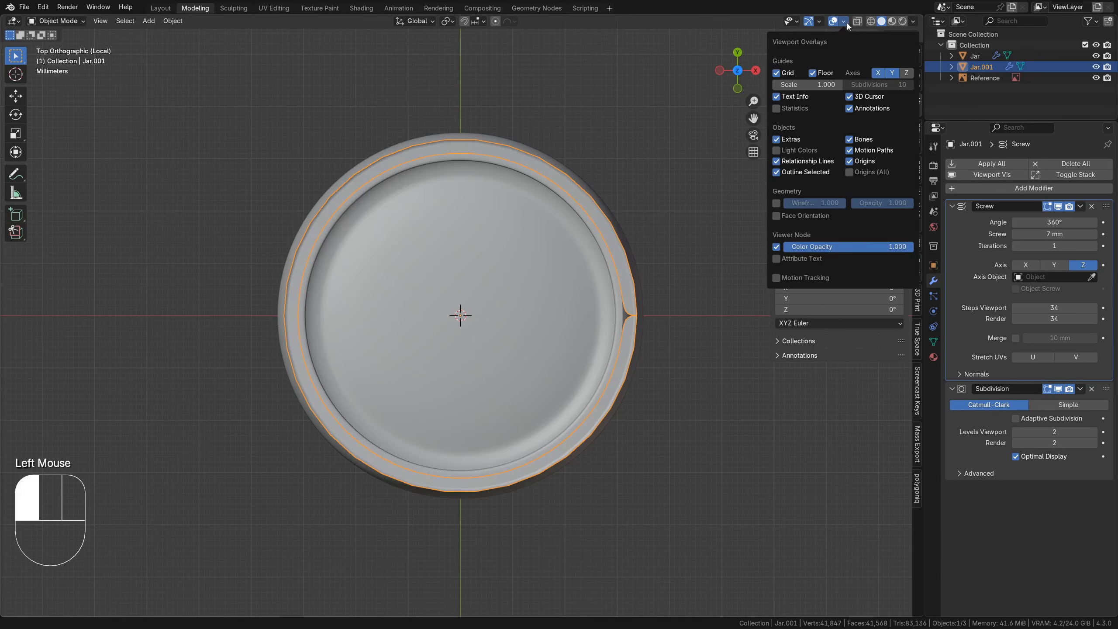
pyautogui.click(775, 203)
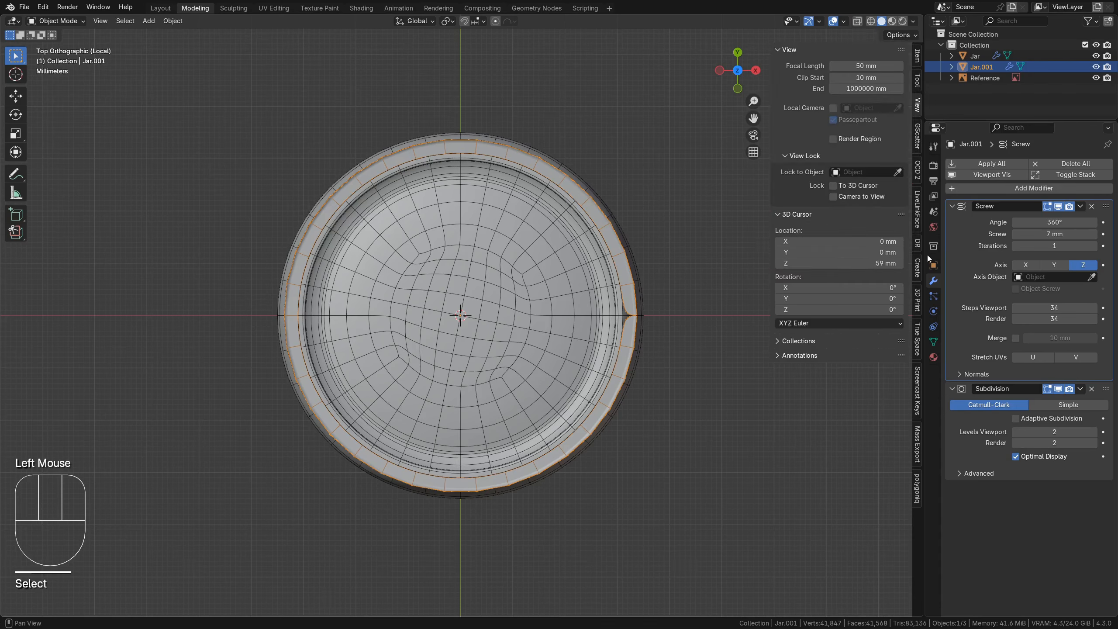
pyautogui.keyDown('shift'); pyautogui.moveTo(1054, 222); pyautogui.dragTo(1084, 222); pyautogui.keyUp('shift')
pyautogui.click(843, 21)
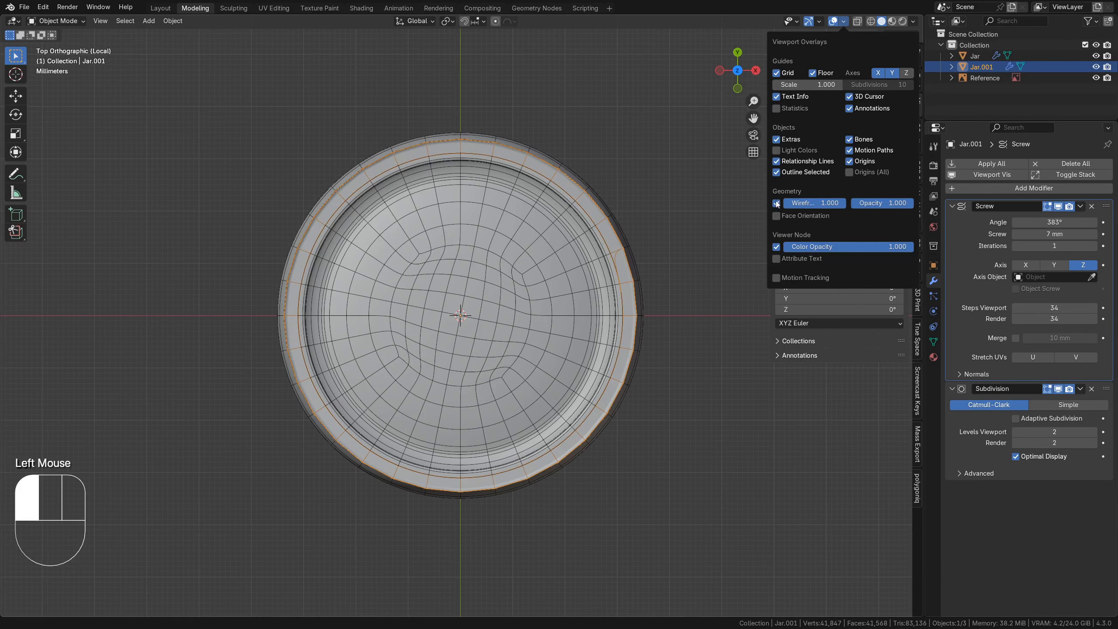
pyautogui.click(776, 203)
# Apply the thread's Screw modifier and join the thread into the jar object
pyautogui.moveTo(675, 398); pyautogui.dragTo(681, 295, button='middle')
pyautogui.click(1081, 205)
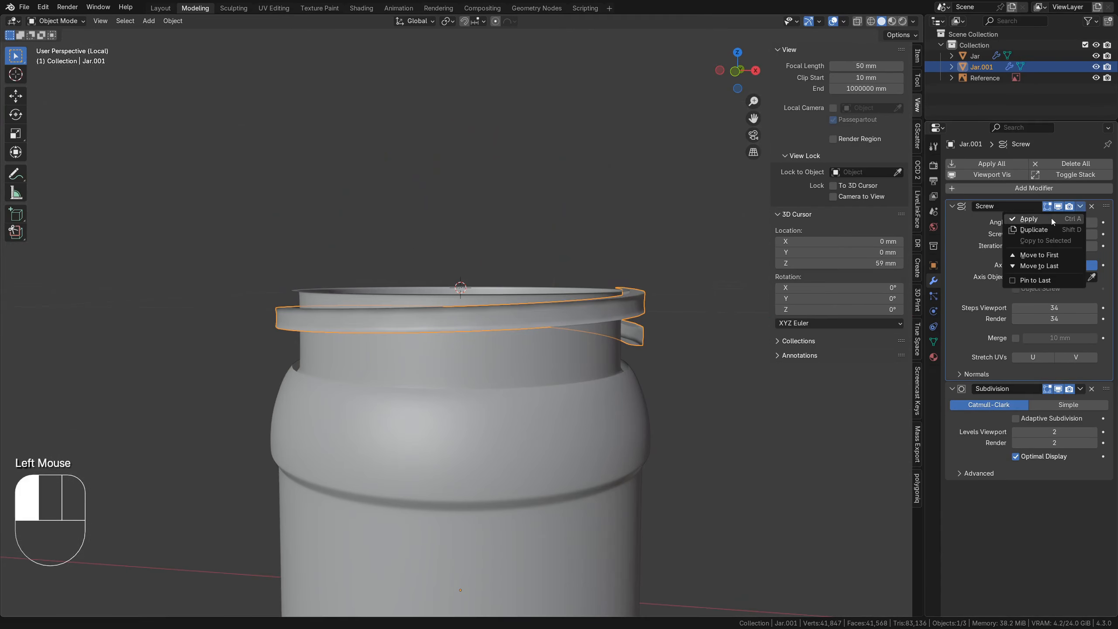
pyautogui.click(1051, 218)
pyautogui.keyDown('shift'); pyautogui.click(507, 363); pyautogui.keyUp('shift')
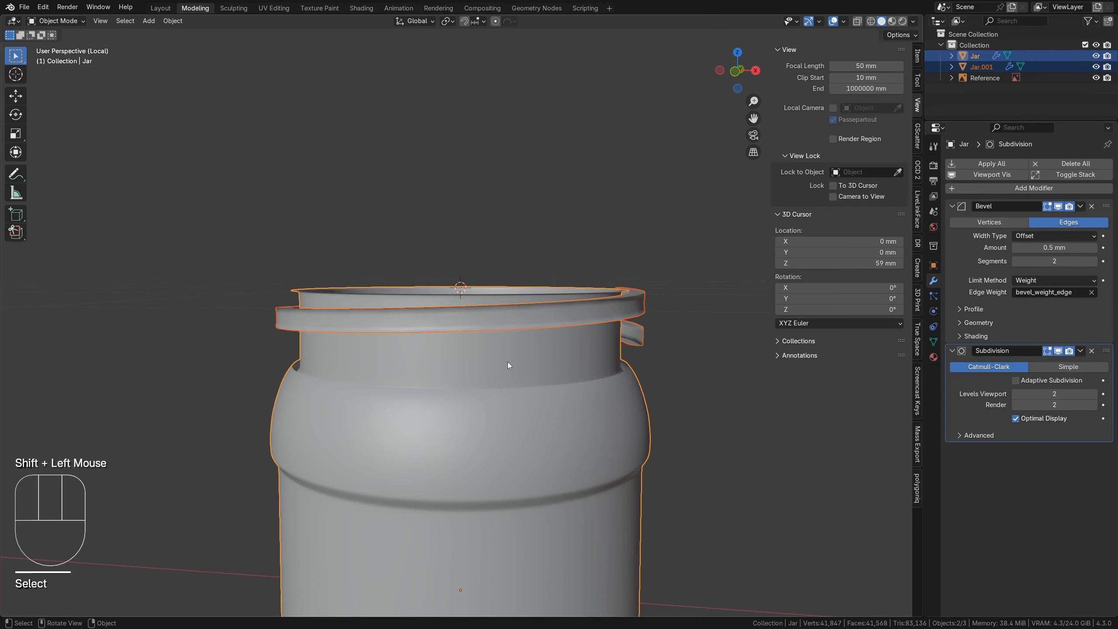
pyautogui.hotkey('ctrl', 'j')
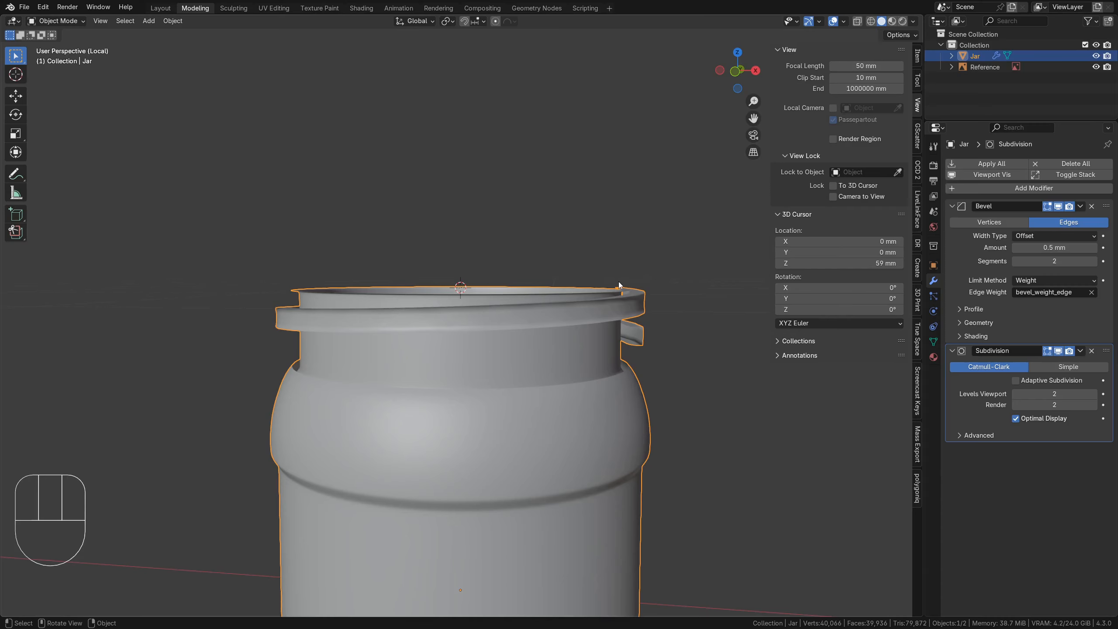
# Select all of the thread's linked geometry in the jar mesh and recalculate its normals
pyautogui.click(628, 313)
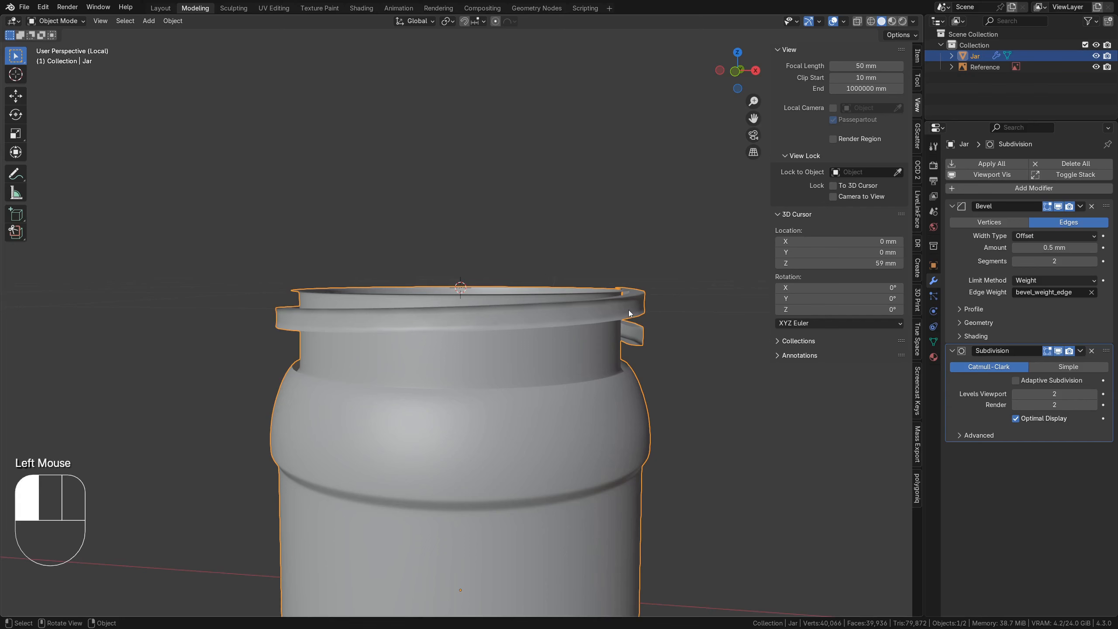
pyautogui.press('Tab')
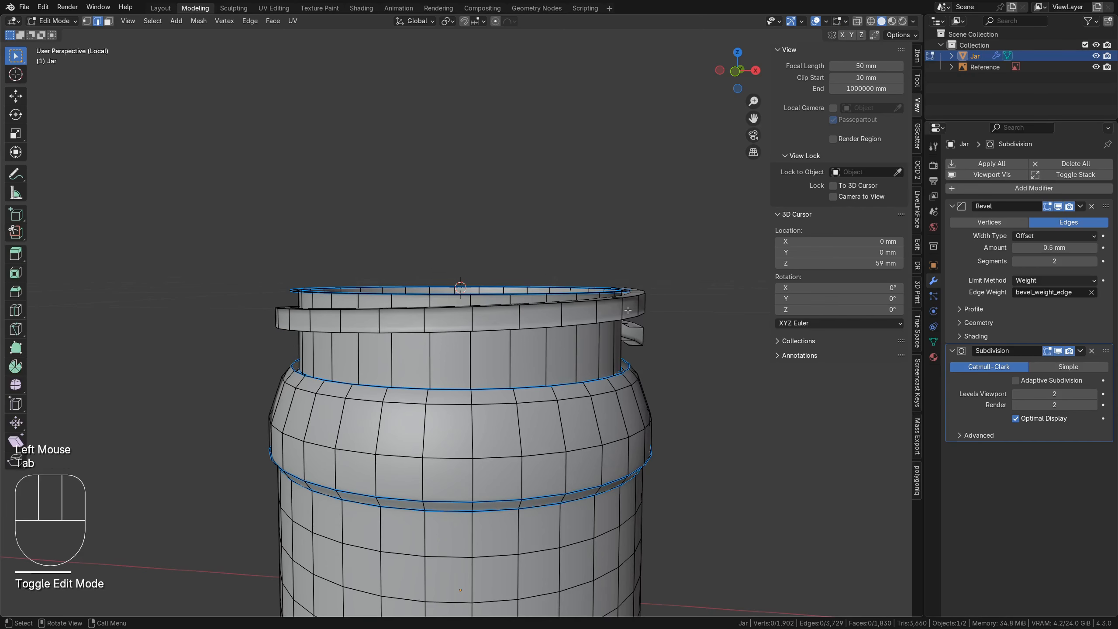
pyautogui.press('l')
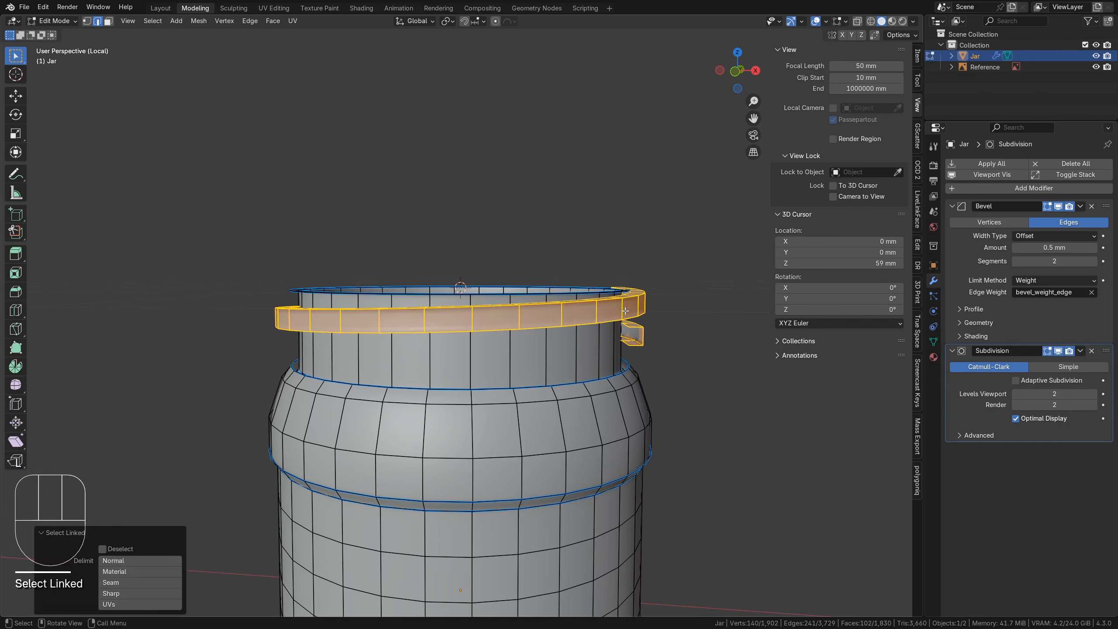
pyautogui.press('shift')
pyautogui.hotkey('shift', 'n')
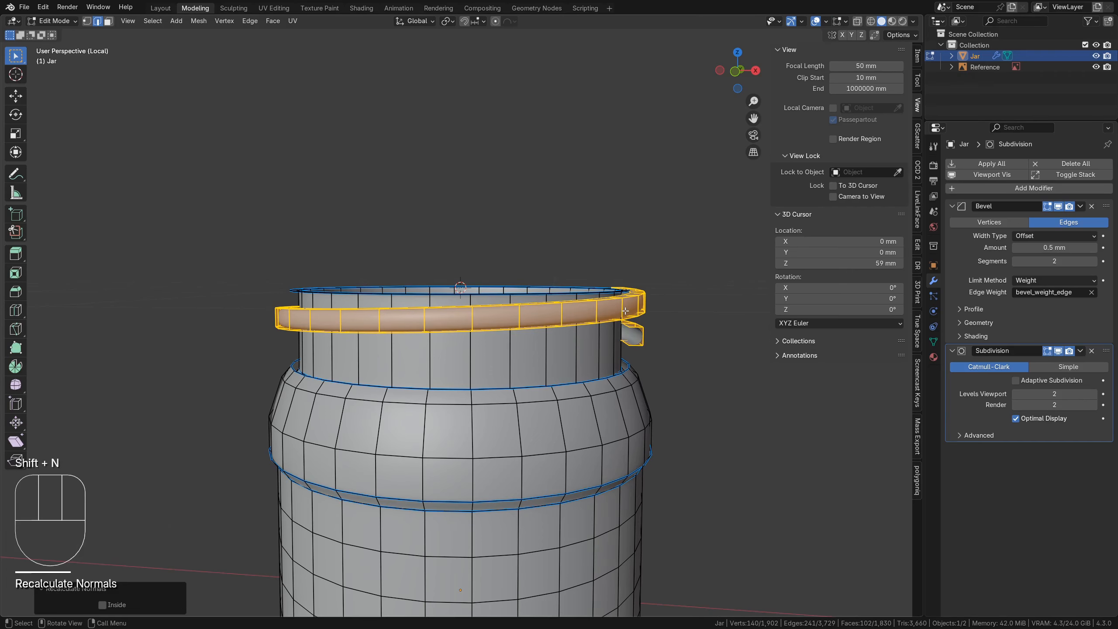
# Lower the selected thread about 1.9 mm along the global Z axis
pyautogui.press('g')
pyautogui.press('z')
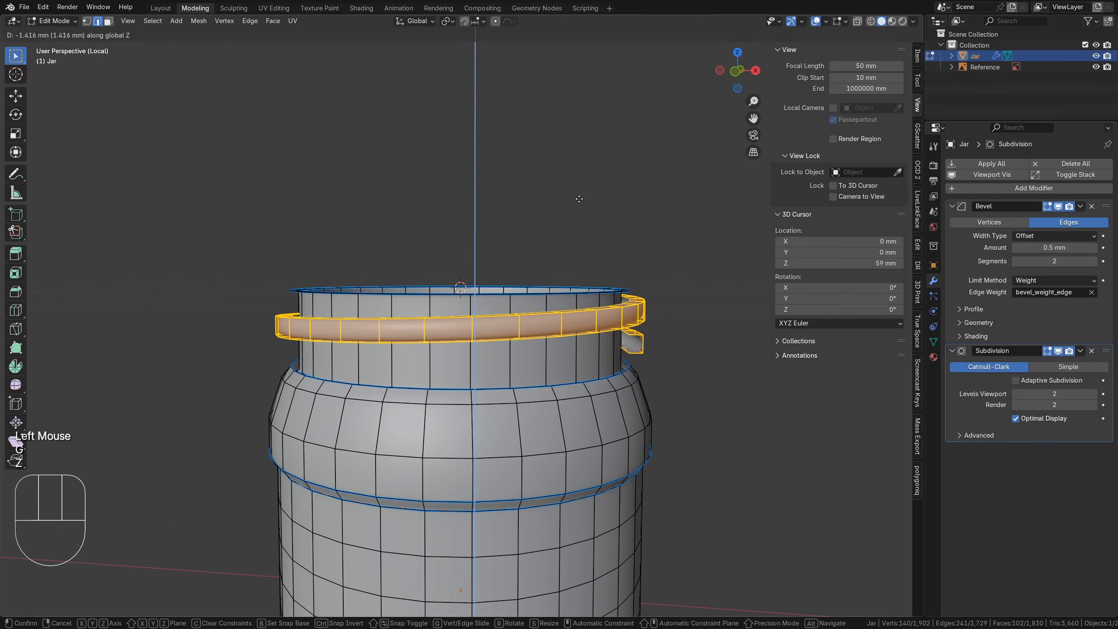
pyautogui.click(541, 255)
# Bridge the neck's outer rim loop to the thread's upper inner edge, leaving out the edges at the overlap
pyautogui.press('alt')
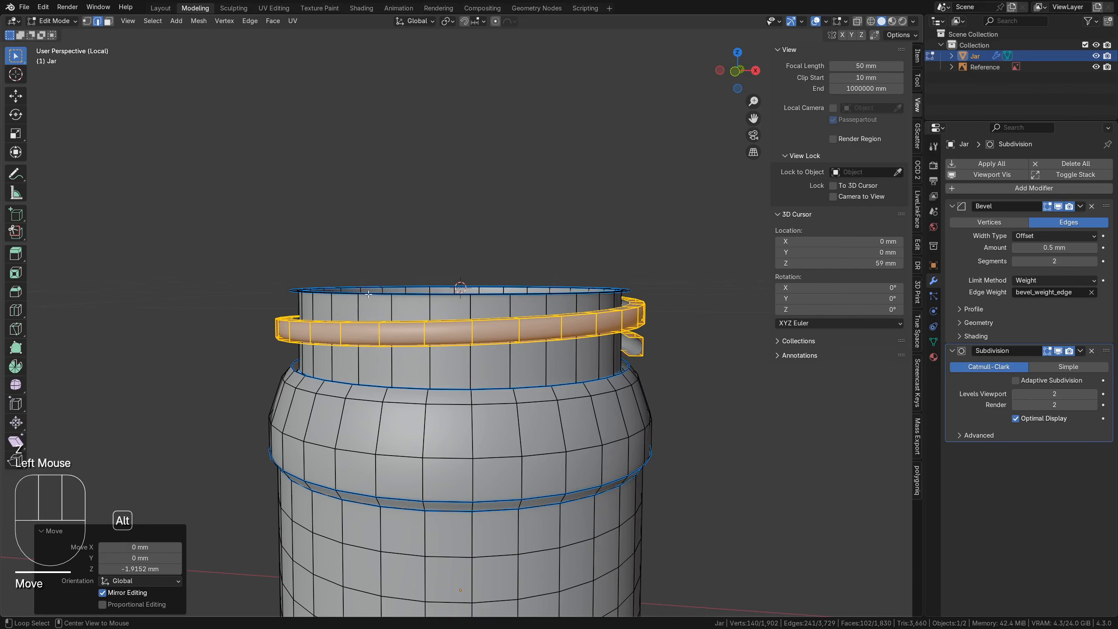
pyautogui.keyDown('alt'); pyautogui.click(357, 285); pyautogui.keyUp('alt')
pyautogui.moveTo(449, 267); pyautogui.dragTo(467, 369, button='middle')
pyautogui.keyDown('alt'); pyautogui.keyDown('shift'); pyautogui.click(440, 363); pyautogui.keyUp('shift'); pyautogui.keyUp('alt')
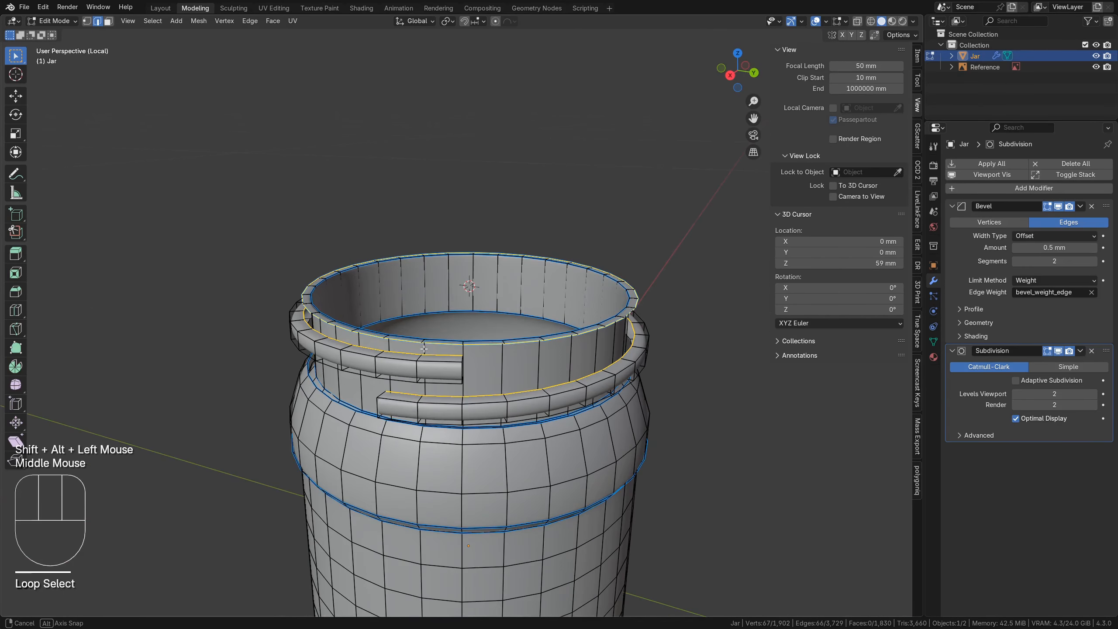
pyautogui.keyDown('ctrl'); pyautogui.moveTo(480, 339); pyautogui.dragTo(483, 389); pyautogui.keyUp('ctrl')
pyautogui.keyDown('ctrl'); pyautogui.click(444, 399); pyautogui.keyUp('ctrl')
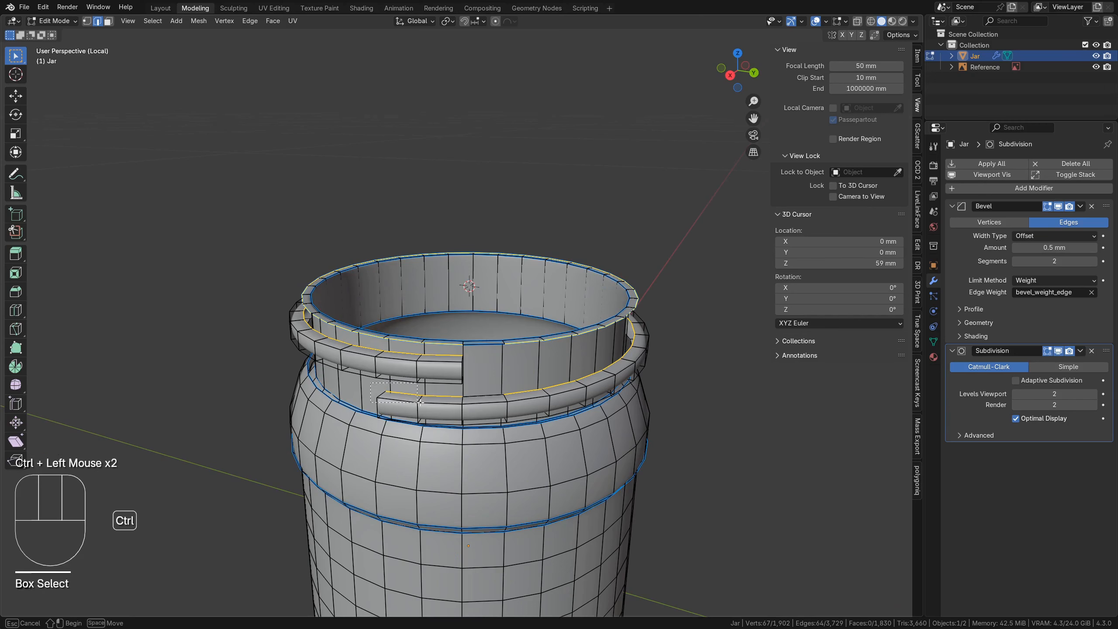
pyautogui.hotkey('ctrl', 'e')
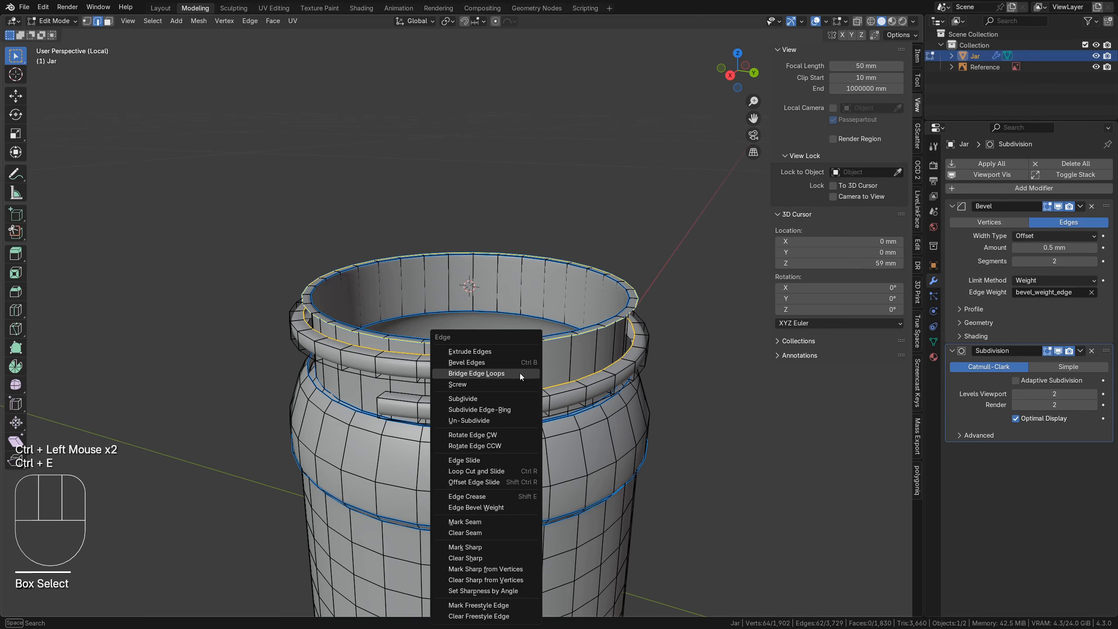
pyautogui.click(519, 373)
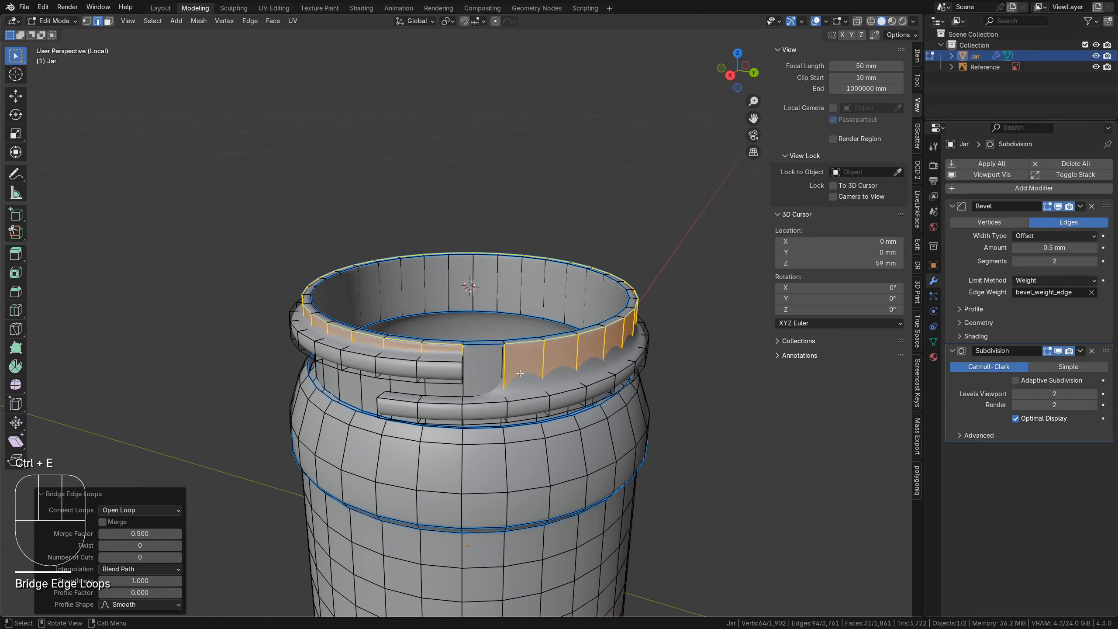
# Bridge the thread's lower inner edge to the loop at the base of the neck, leaving out the edges at the overlap
pyautogui.moveTo(520, 374); pyautogui.dragTo(502, 307, button='middle')
pyautogui.keyDown('alt'); pyautogui.click(473, 295); pyautogui.keyUp('alt')
pyautogui.keyDown('alt'); pyautogui.keyDown('shift'); pyautogui.click(471, 306); pyautogui.keyUp('shift'); pyautogui.keyUp('alt')
pyautogui.keyDown('ctrl'); pyautogui.moveTo(448, 304); pyautogui.dragTo(459, 315); pyautogui.keyUp('ctrl')
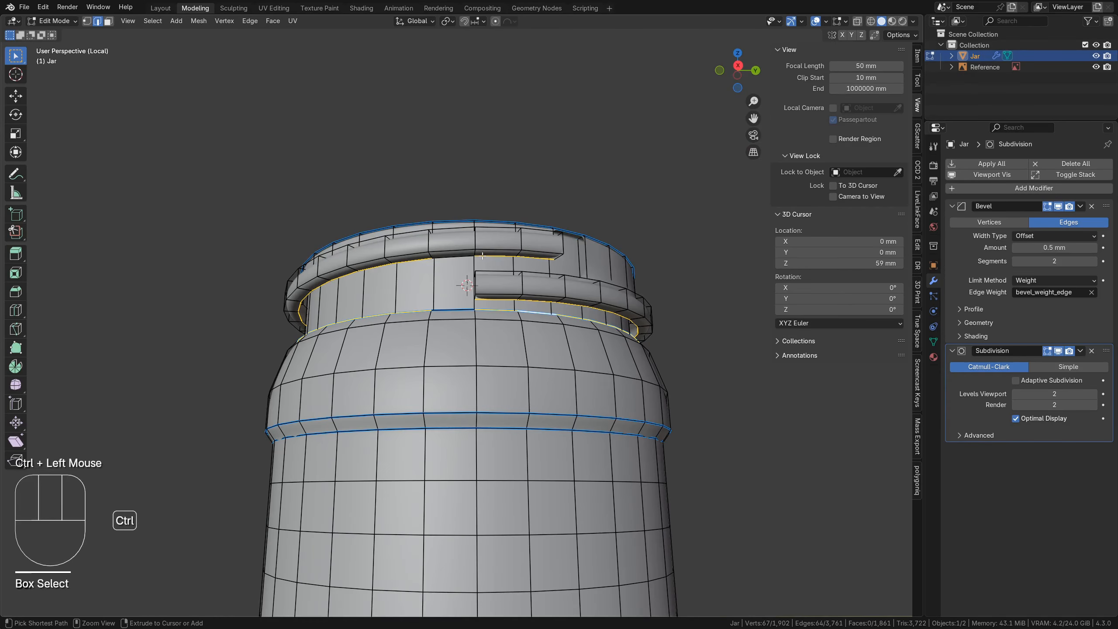
pyautogui.keyDown('ctrl'); pyautogui.moveTo(449, 252); pyautogui.dragTo(461, 266); pyautogui.keyUp('ctrl')
pyautogui.keyDown('ctrl'); pyautogui.moveTo(497, 251); pyautogui.dragTo(538, 272); pyautogui.keyUp('ctrl')
pyautogui.hotkey('ctrl', 'e')
pyautogui.click(538, 274)
# Bridge the remaining edges between the two overlapping turns of the thread
pyautogui.click(505, 314)
pyautogui.moveTo(539, 274); pyautogui.dragTo(467, 299, button='middle')
pyautogui.keyDown('shift'); pyautogui.click(462, 314); pyautogui.keyUp('shift')
pyautogui.hotkey('ctrl', 'e')
pyautogui.click(484, 328)
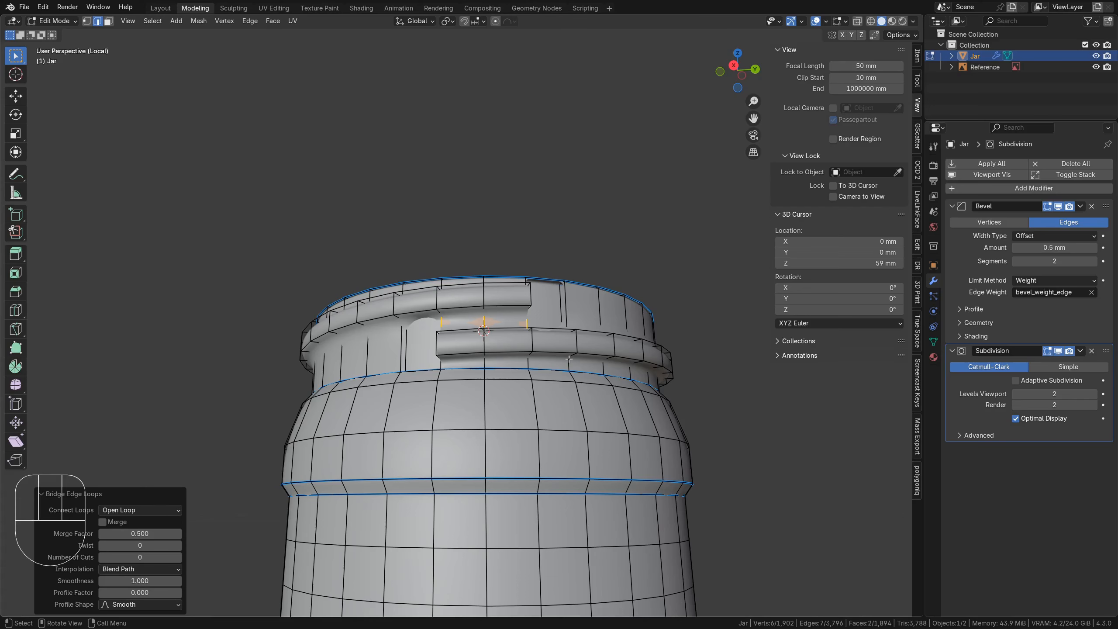
# Hide the Subdivision and Bevel modifiers in the viewport, and fill the thread's upper end and the neck hole beside it
pyautogui.click(1058, 352)
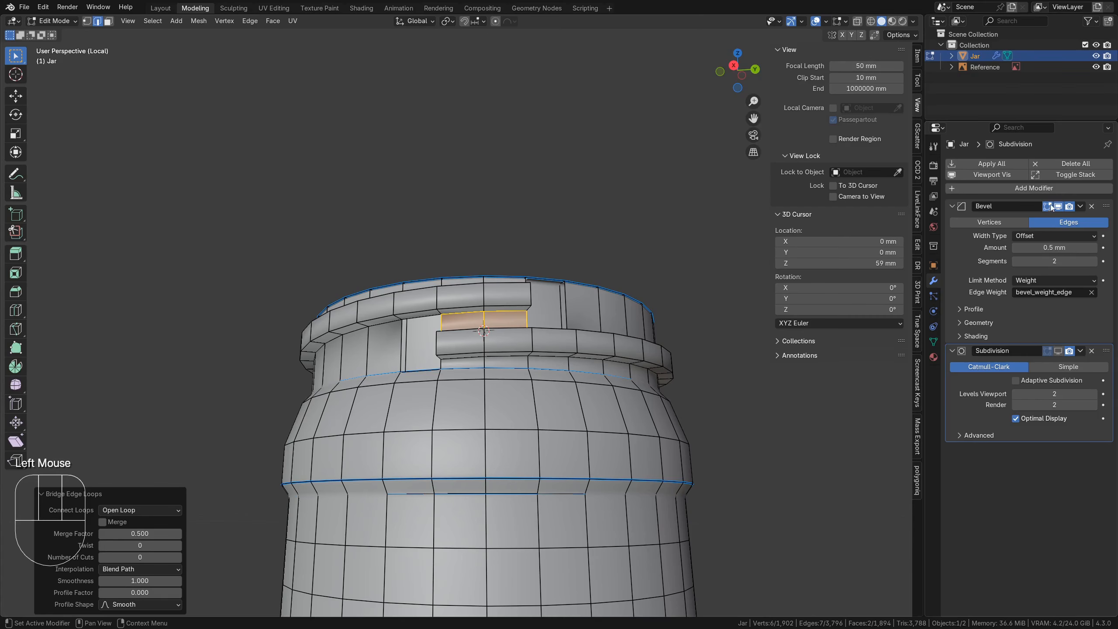
pyautogui.click(1049, 206)
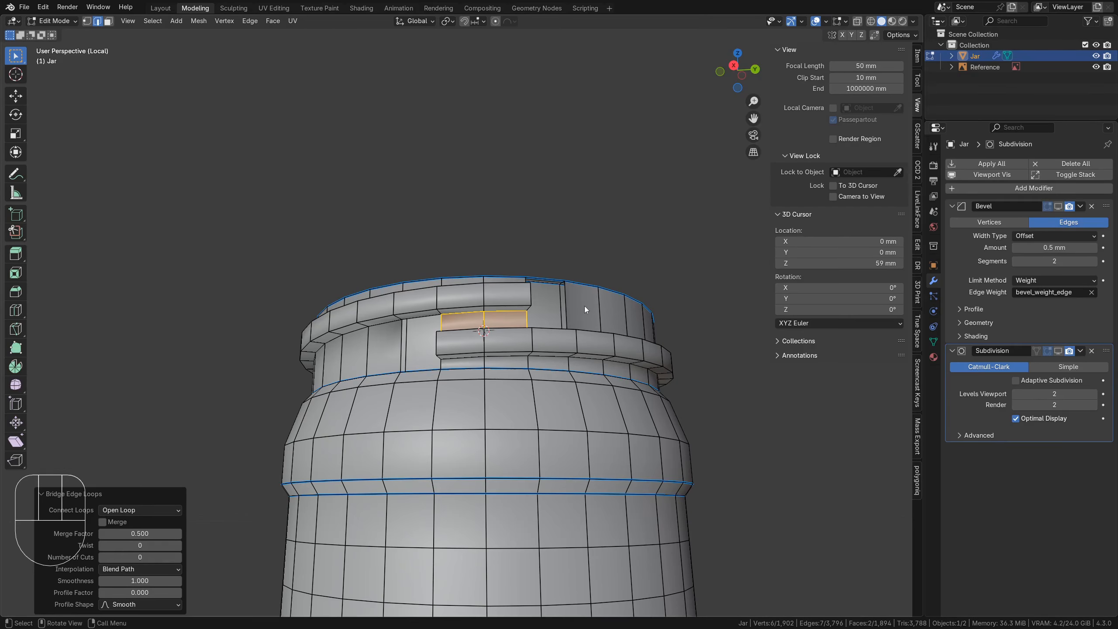
pyautogui.moveTo(585, 309); pyautogui.dragTo(506, 271, button='middle')
pyautogui.click(523, 299)
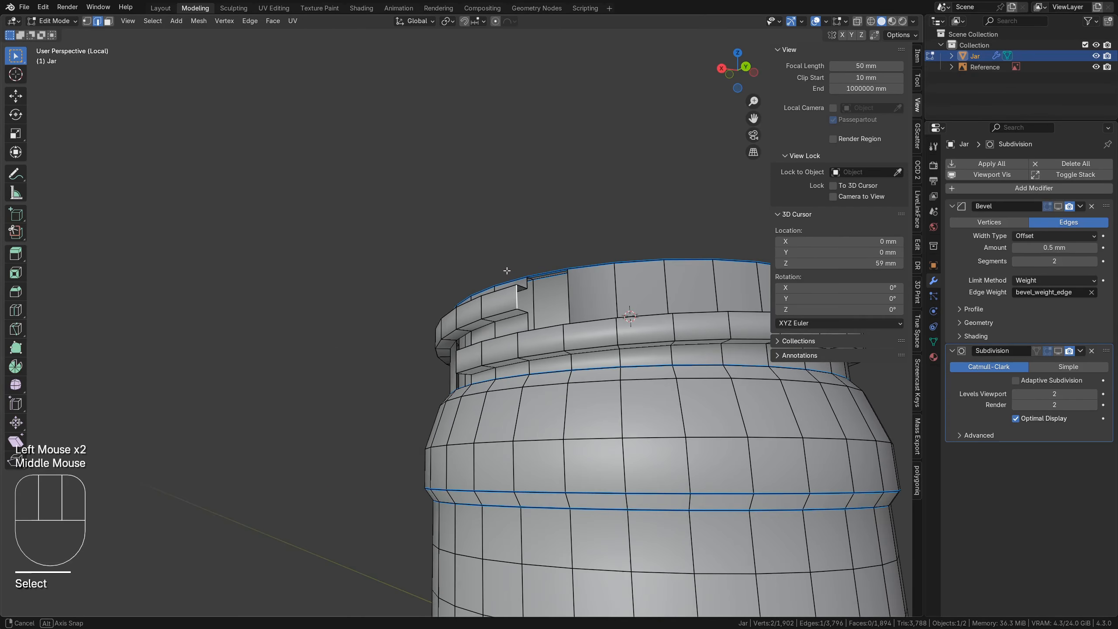
pyautogui.keyDown('shift'); pyautogui.click(523, 287); pyautogui.keyUp('shift')
pyautogui.keyDown('shift'); pyautogui.click(522, 310); pyautogui.keyUp('shift')
pyautogui.press('f')
pyautogui.keyDown('alt'); pyautogui.click(569, 294); pyautogui.keyUp('alt')
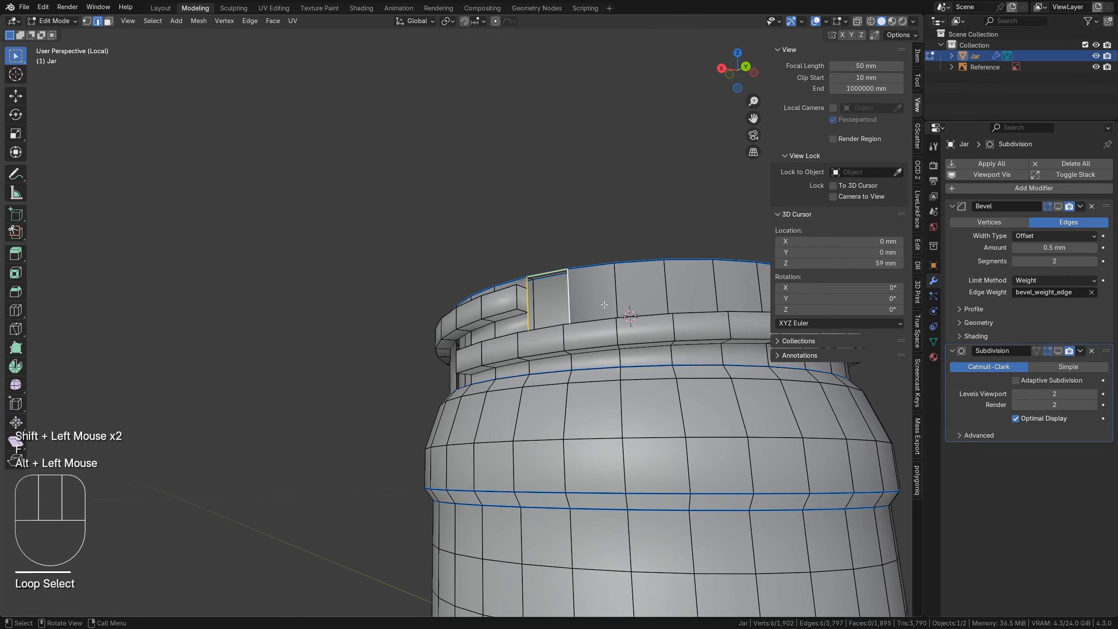
pyautogui.press('f')
# Fill the open lower end of the thread and the hole in the neck beside it
pyautogui.moveTo(524, 314); pyautogui.dragTo(649, 341, button='middle')
pyautogui.click(517, 350)
pyautogui.moveTo(518, 348); pyautogui.dragTo(532, 363, button='middle')
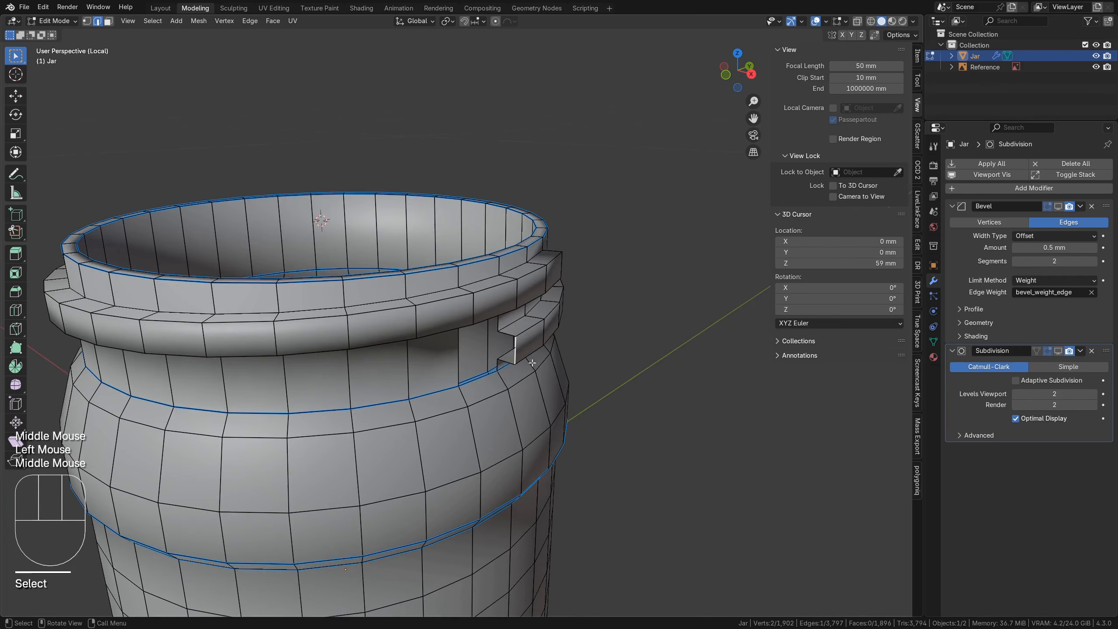
pyautogui.keyDown('shift'); pyautogui.click(507, 331); pyautogui.keyUp('shift')
pyautogui.keyDown('shift'); pyautogui.click(506, 362); pyautogui.keyUp('shift')
pyautogui.press('f')
pyautogui.keyDown('alt'); pyautogui.click(505, 364); pyautogui.keyUp('alt')
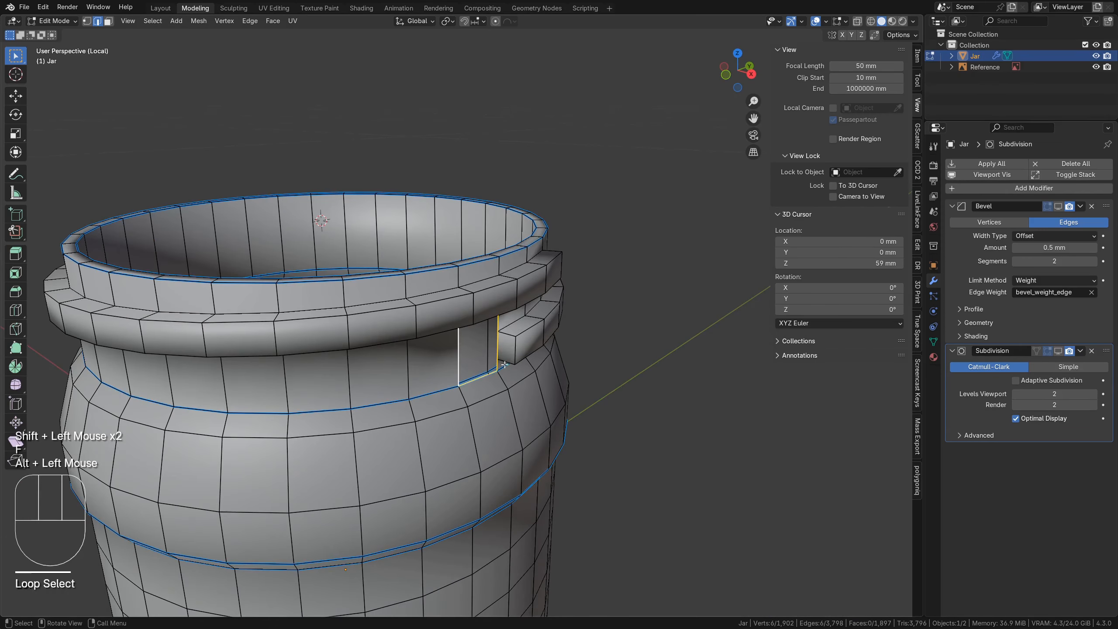
pyautogui.press('f')
# Knife a short bracket-shaped cut into the neck face at the thread's lower end and connect it to the face's far corners
pyautogui.moveTo(504, 364); pyautogui.dragTo(467, 288, button='middle')
pyautogui.press('k')
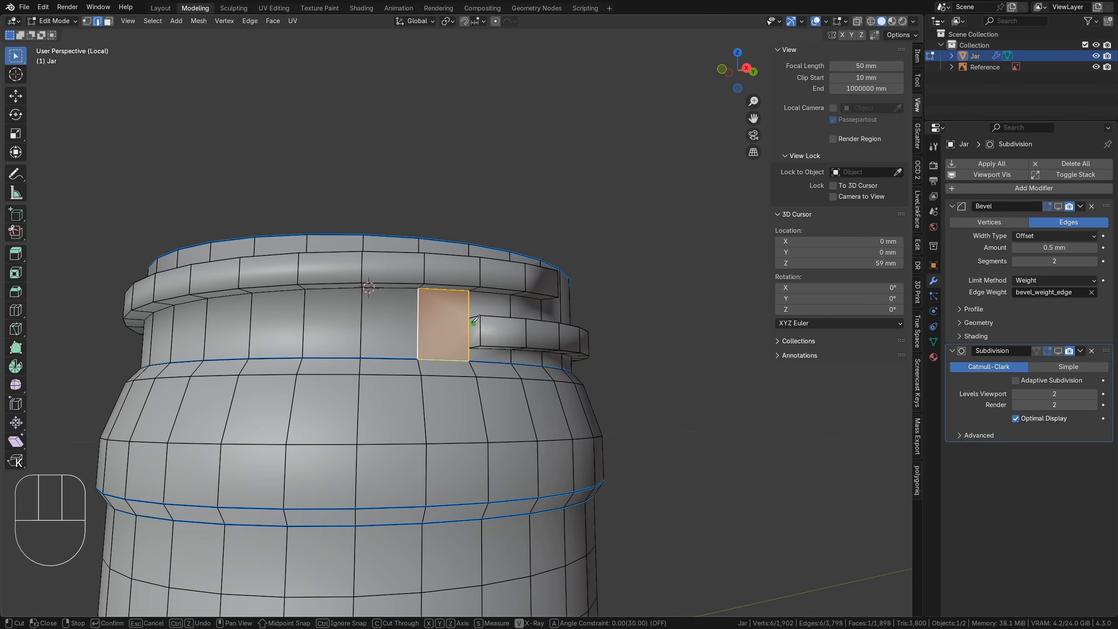
pyautogui.click(468, 318)
pyautogui.click(441, 321)
pyautogui.click(442, 337)
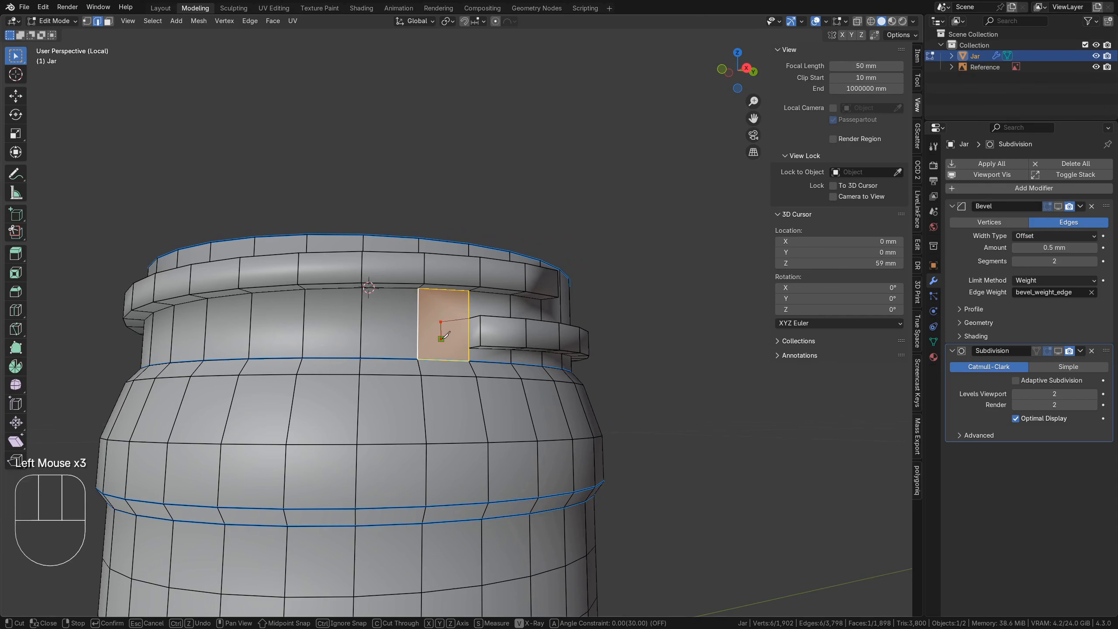
pyautogui.click(469, 347)
pyautogui.rightClick(454, 341)
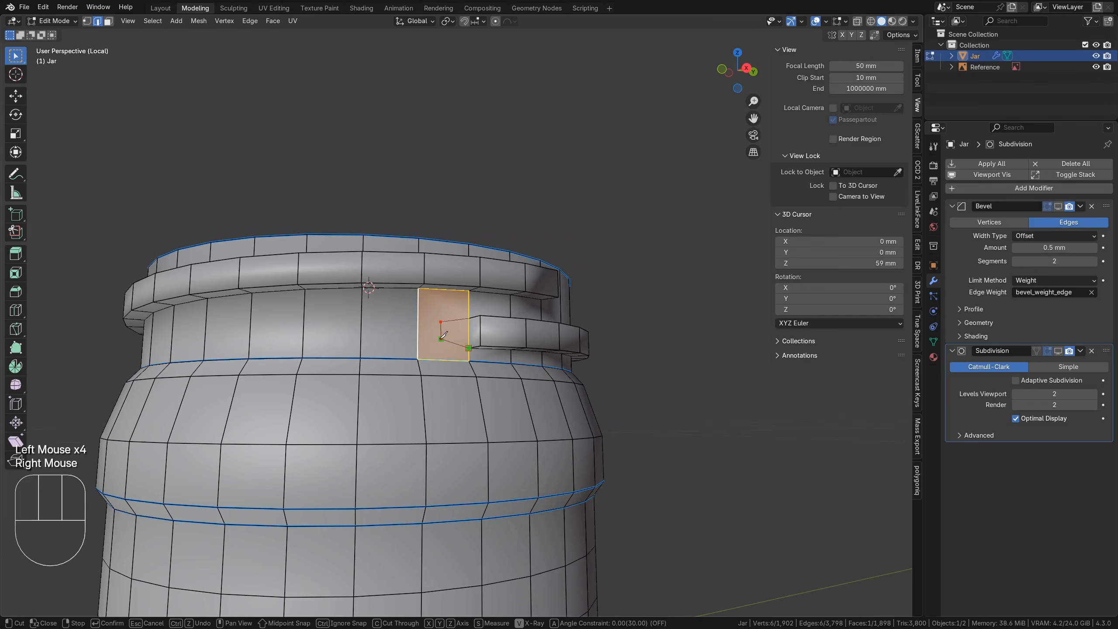
pyautogui.click(440, 338)
pyautogui.click(417, 358)
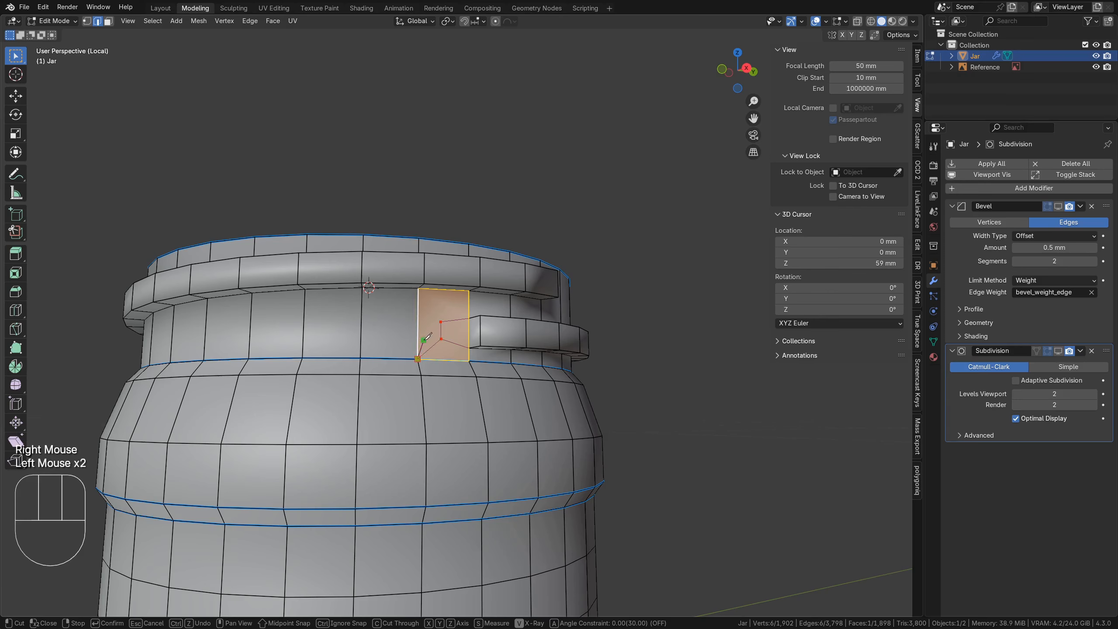
pyautogui.rightClick(424, 339)
pyautogui.click(440, 321)
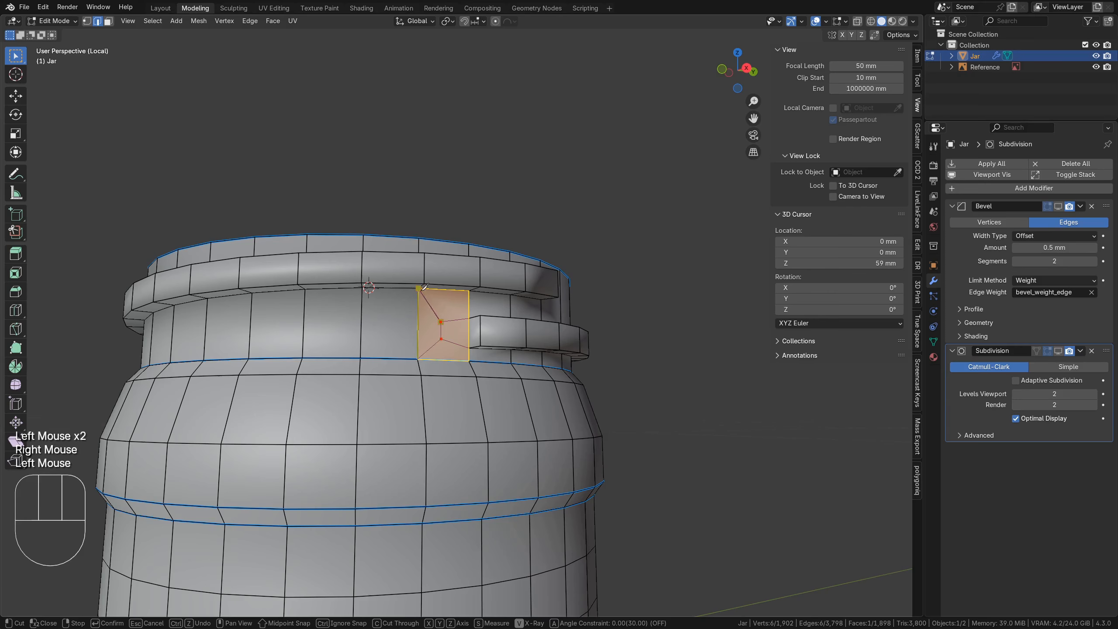
pyautogui.click(418, 289)
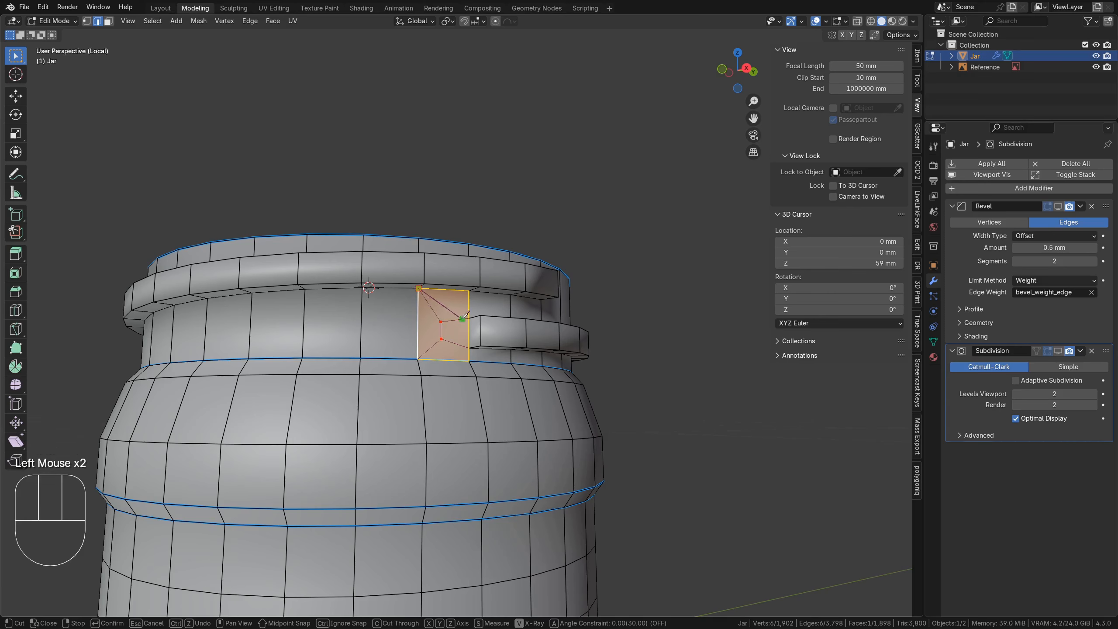
pyautogui.press('Return')
# Knife the matching bracket-shaped cut into the neck face at the thread's upper end and connect it to the far corners
pyautogui.moveTo(480, 328)
pyautogui.mouseDown(button='middle')
pyautogui.moveTo(522, 335)
pyautogui.moveTo(456, 331)
pyautogui.mouseUp(button='middle')
pyautogui.press('k')
pyautogui.click(451, 302)
pyautogui.click(478, 307)
pyautogui.click(478, 328)
pyautogui.click(450, 335)
pyautogui.rightClick(458, 336)
pyautogui.click(478, 328)
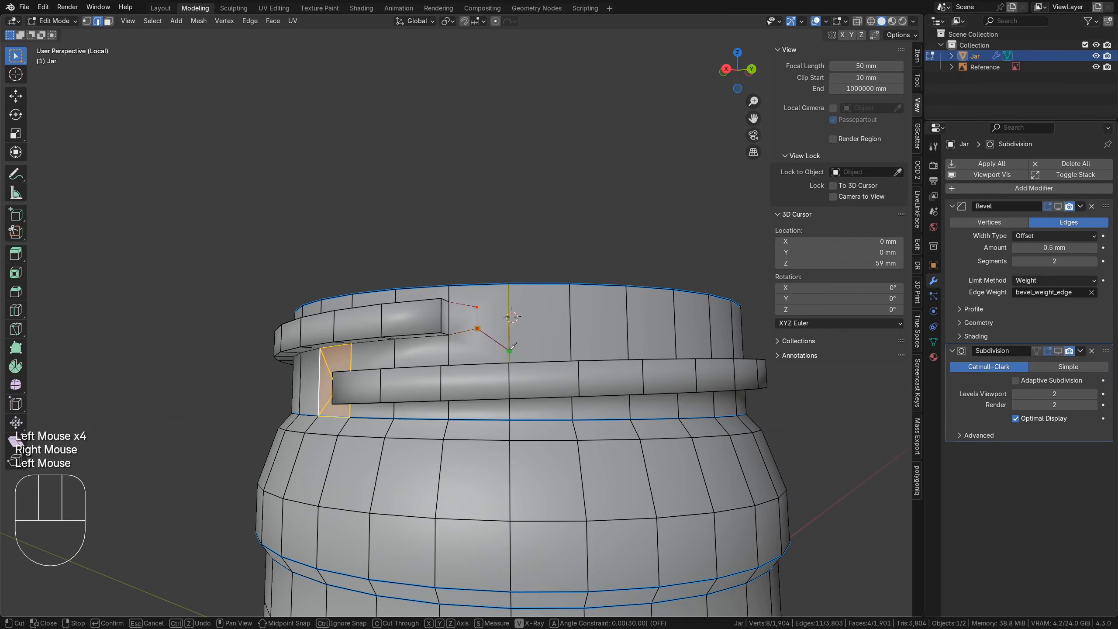
# Select the edges where the thread and its ends meet the neck and set their mean bevel weight to 1.00
pyautogui.moveTo(493, 370); pyautogui.dragTo(502, 368, button='middle')
pyautogui.keyDown('alt'); pyautogui.click(543, 376); pyautogui.keyUp('alt')
pyautogui.moveTo(539, 370); pyautogui.dragTo(588, 304, button='middle')
pyautogui.keyDown('alt'); pyautogui.keyDown('shift'); pyautogui.click(444, 211); pyautogui.keyUp('shift'); pyautogui.keyUp('alt')
pyautogui.keyDown('alt'); pyautogui.keyDown('shift'); pyautogui.click(497, 279); pyautogui.keyUp('shift'); pyautogui.keyUp('alt')
pyautogui.keyDown('shift'); pyautogui.click(595, 321); pyautogui.keyUp('shift')
pyautogui.keyDown('alt'); pyautogui.keyDown('shift'); pyautogui.click(620, 304); pyautogui.keyUp('shift'); pyautogui.keyUp('alt')
pyautogui.moveTo(664, 298); pyautogui.dragTo(528, 286, button='middle')
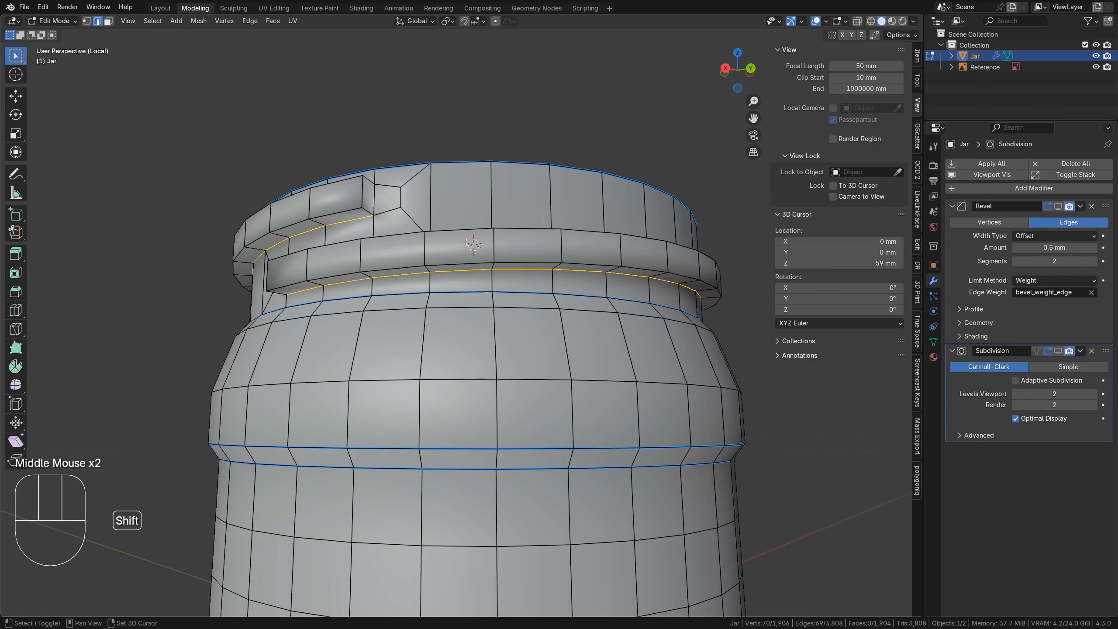
pyautogui.keyDown('shift'); pyautogui.click(375, 201); pyautogui.keyUp('shift')
pyautogui.click(916, 56)
pyautogui.moveTo(852, 169); pyautogui.dragTo(897, 169)
# Add two evenly spaced loop cuts around the inside wall of the neck
pyautogui.moveTo(519, 251); pyautogui.dragTo(592, 266, button='middle')
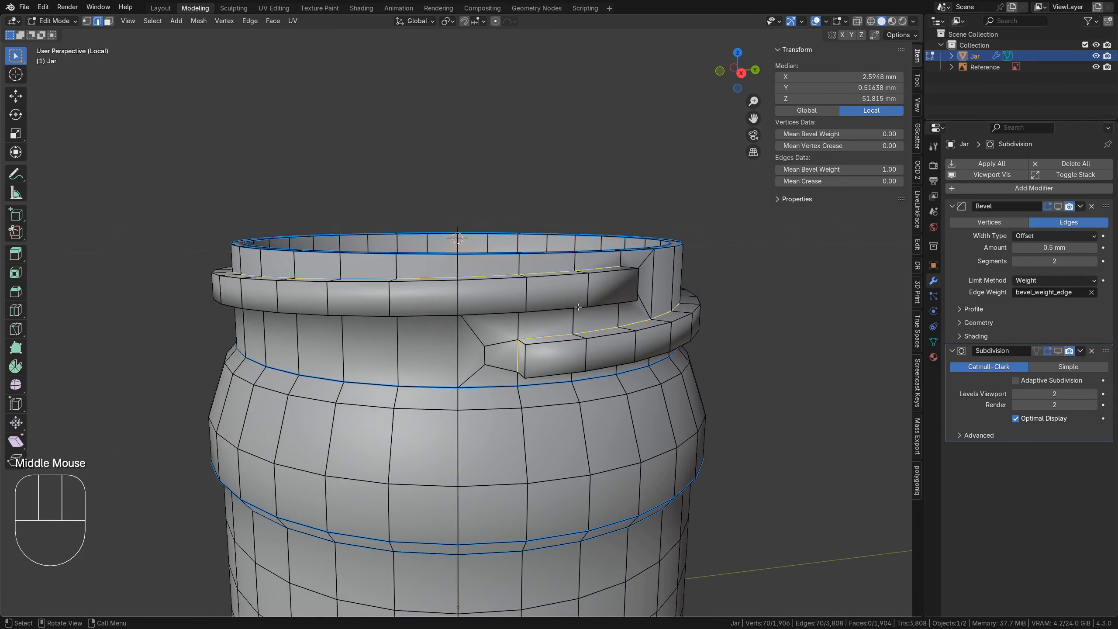
pyautogui.moveTo(458, 187); pyautogui.dragTo(463, 218, button='middle')
pyautogui.hotkey('ctrl', 'r')
pyautogui.scroll(1, 464, 216)
pyautogui.click(464, 217)
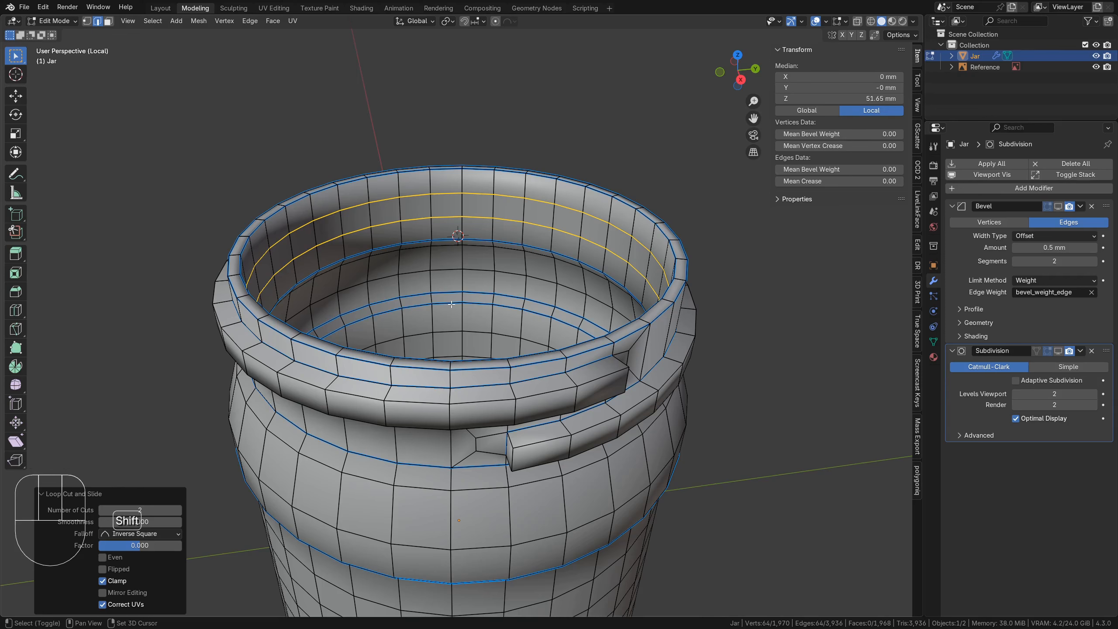
# Reset the 3D cursor to the world origin and set its Z location to 59 mm
pyautogui.hotkey('shift', 's')
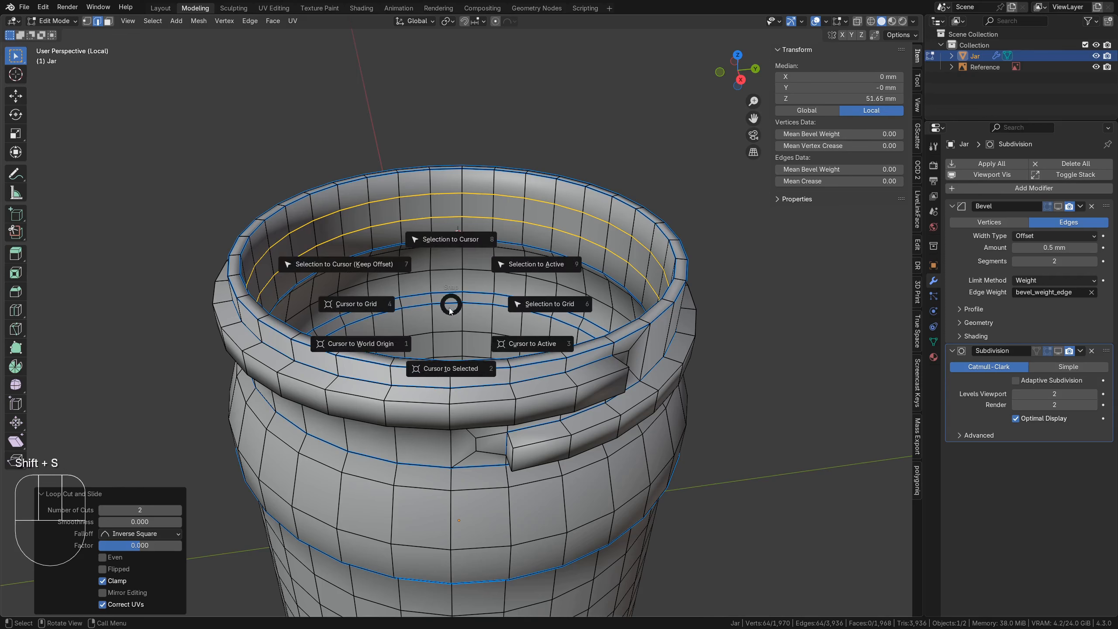
pyautogui.click(382, 345)
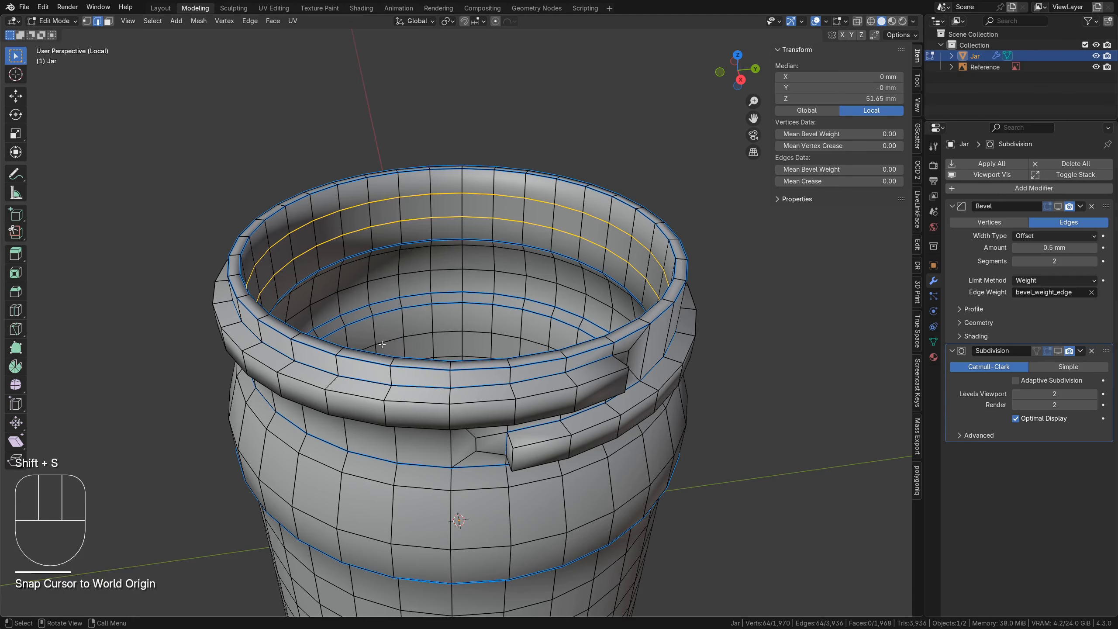
pyautogui.press('KP_1')
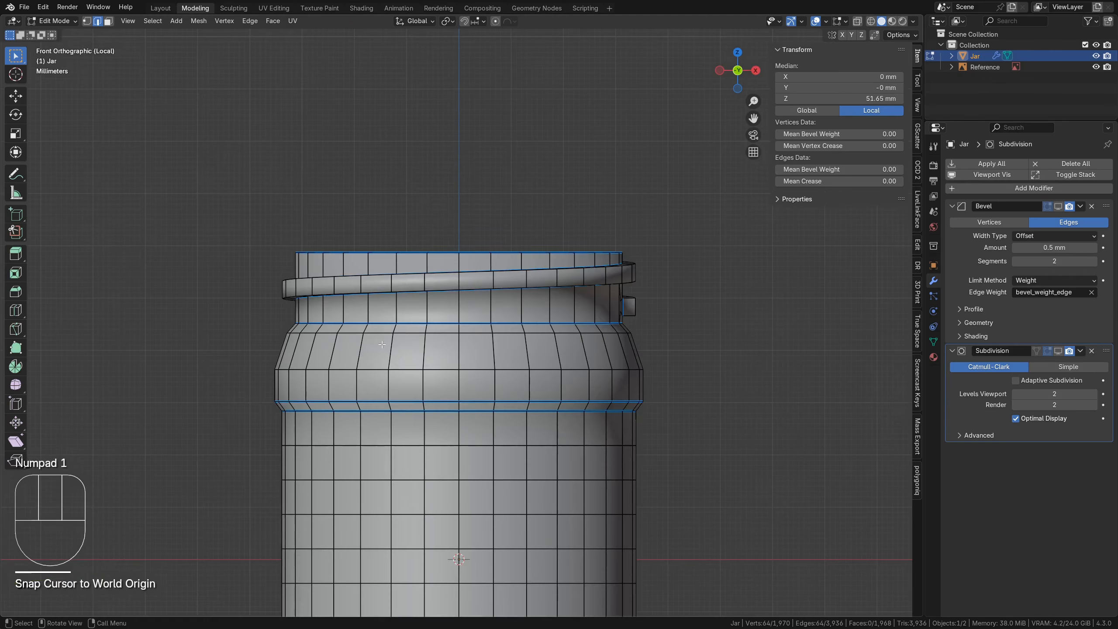
pyautogui.scroll(-1, 382, 344)
pyautogui.click(916, 105)
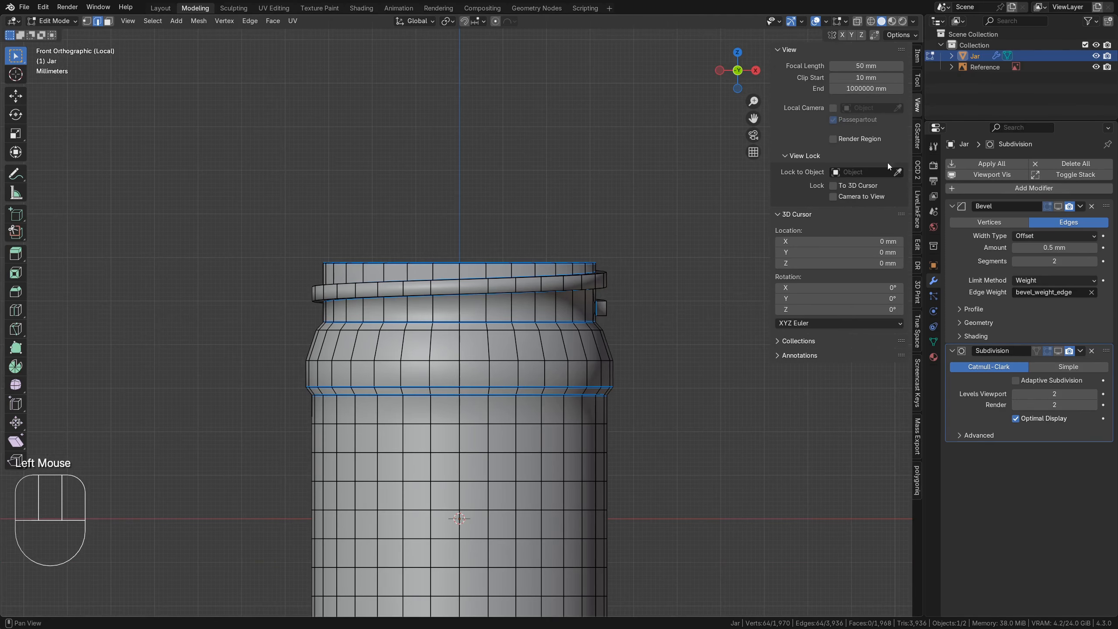
pyautogui.keyDown('shift'); pyautogui.moveTo(846, 266); pyautogui.dragTo(832, 263); pyautogui.keyUp('shift')
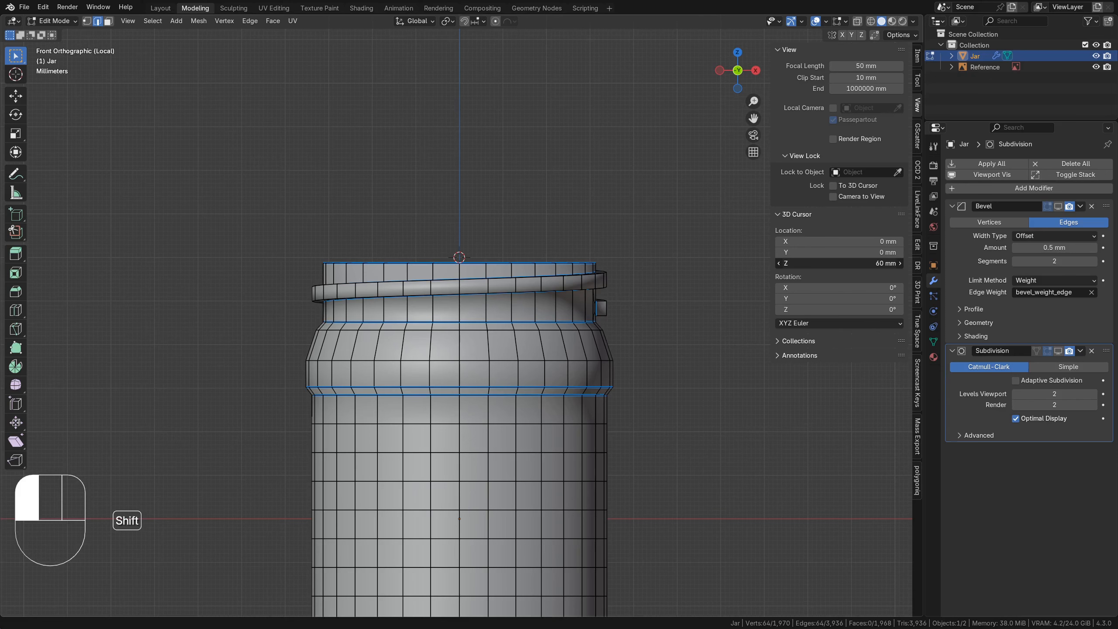
pyautogui.keyDown('shift'); pyautogui.moveTo(847, 265); pyautogui.dragTo(847, 266); pyautogui.keyUp('shift')
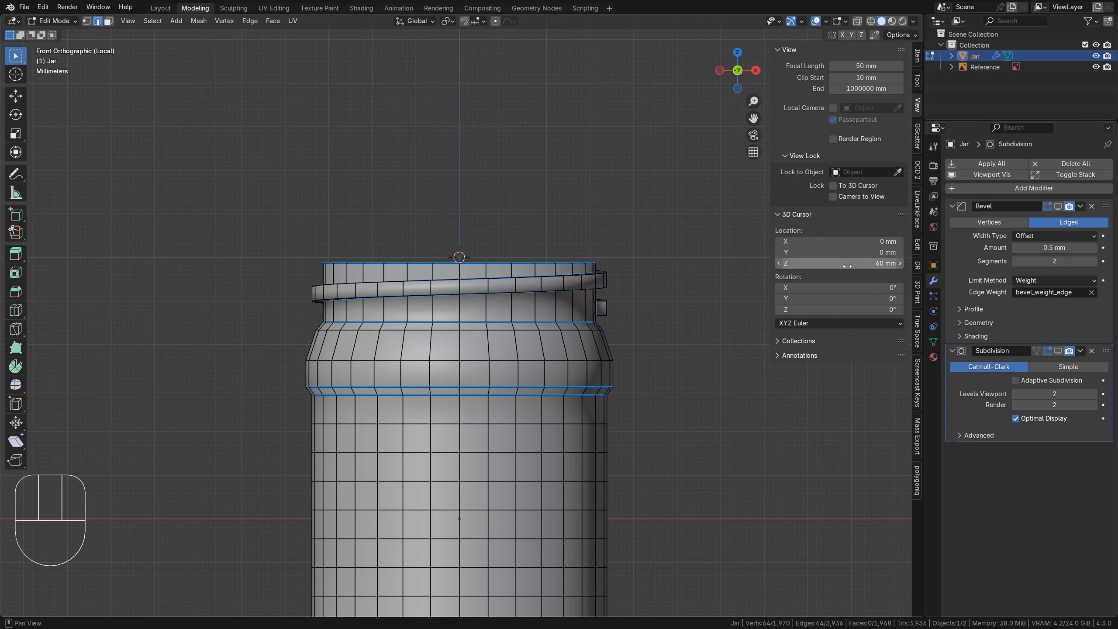
pyautogui.click(877, 264)
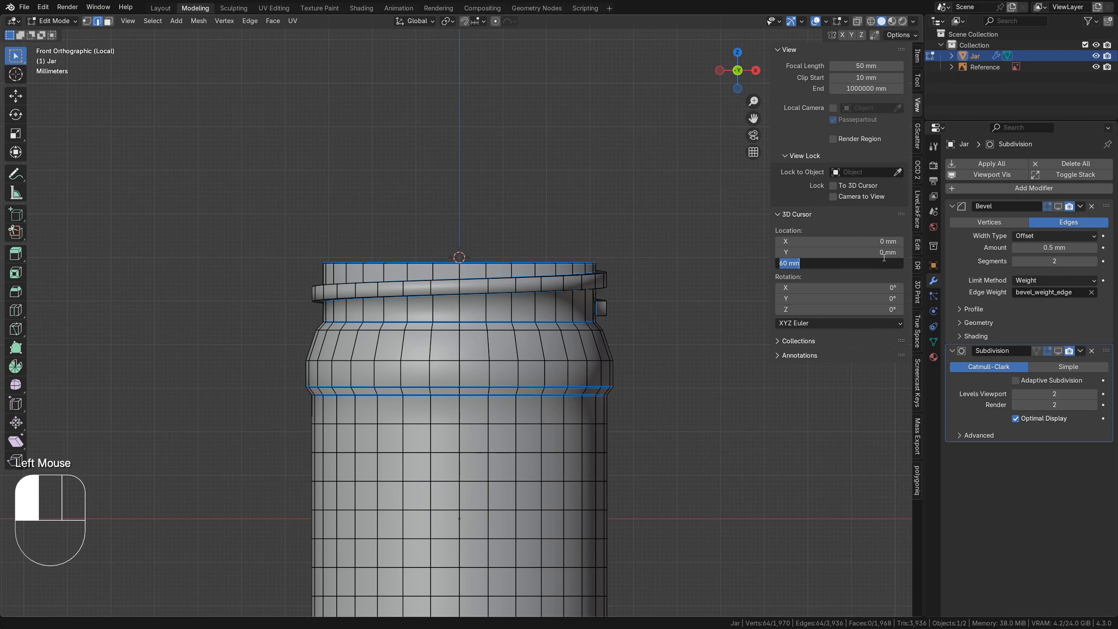
pyautogui.write('59')
pyautogui.press('Return')
# Leave mesh editing and local view, then add a 256-vertex mesh circle at the 3D cursor and name it Lid
pyautogui.press('Tab')
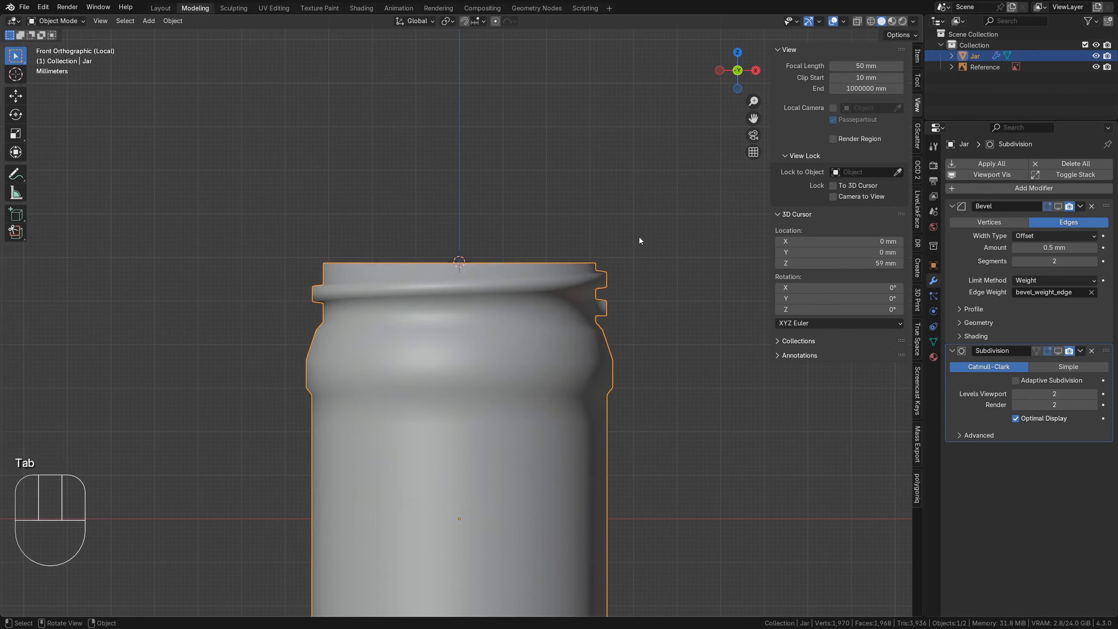
pyautogui.press('KP_Divide')
pyautogui.hotkey('shift', 'a')
pyautogui.moveTo(603, 246)
pyautogui.click(655, 269)
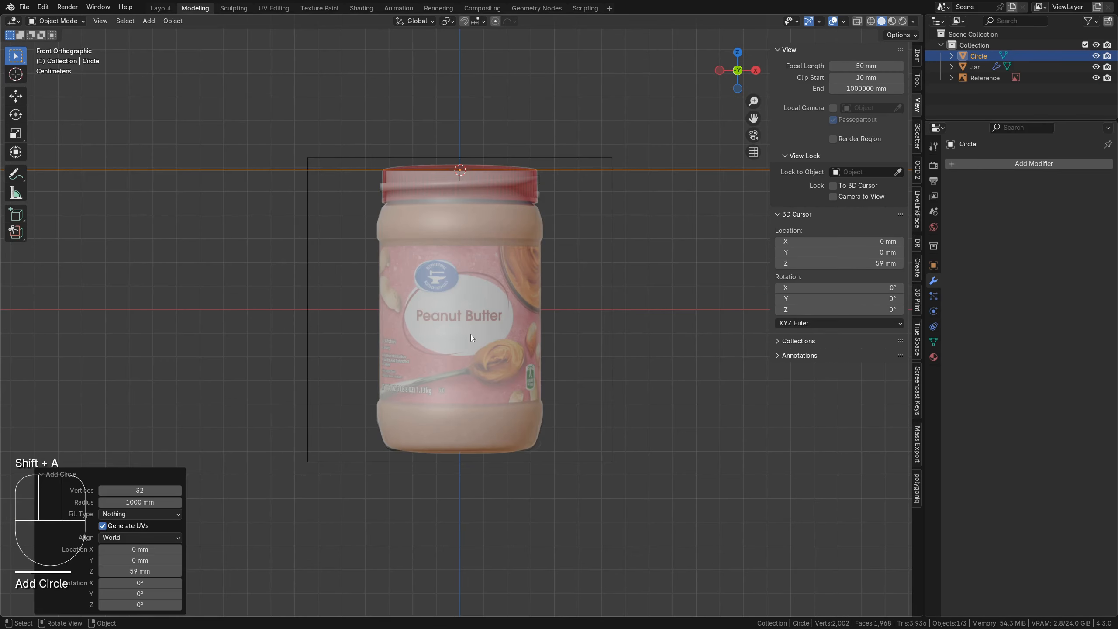
pyautogui.click(160, 489)
pyautogui.write('256')
pyautogui.press('Return')
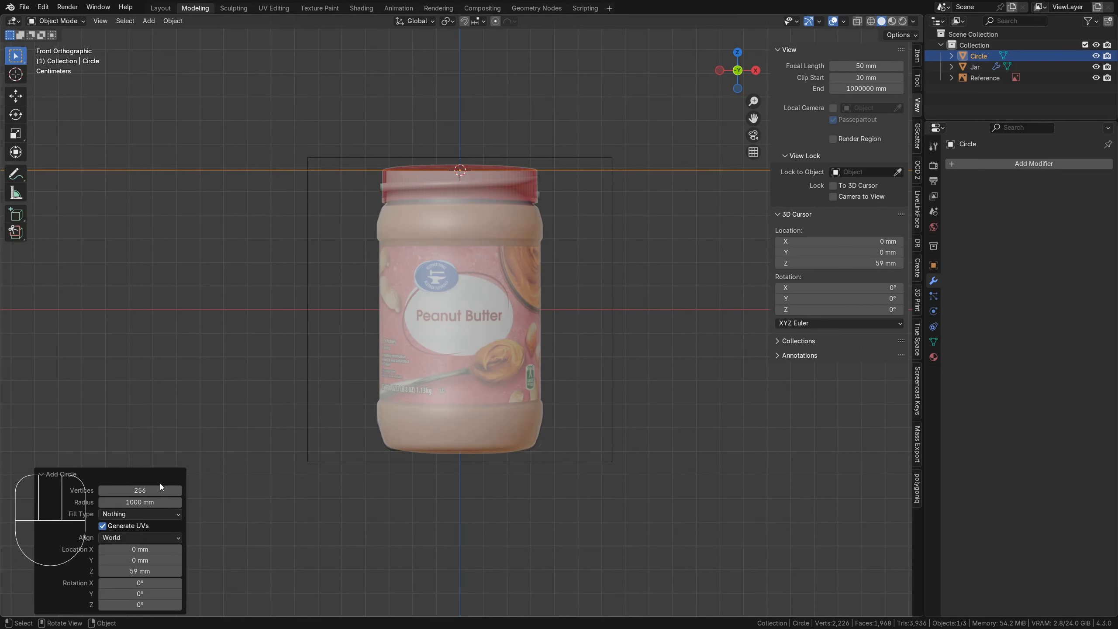
pyautogui.press('F2')
pyautogui.write('Lid')
pyautogui.press('Return')
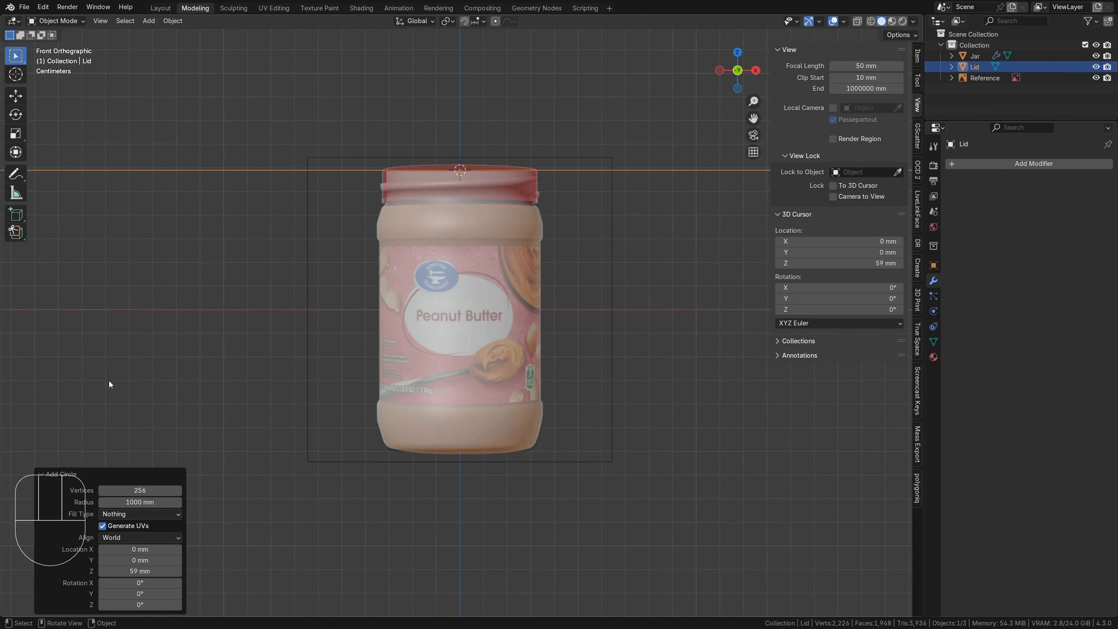
# Scale the circle down to roughly the reference lid's width and try to apply its rotation and scale
pyautogui.press('s')
pyautogui.click(388, 225)
pyautogui.press('s')
pyautogui.click(422, 239)
pyautogui.hotkey('ctrl', 'a')
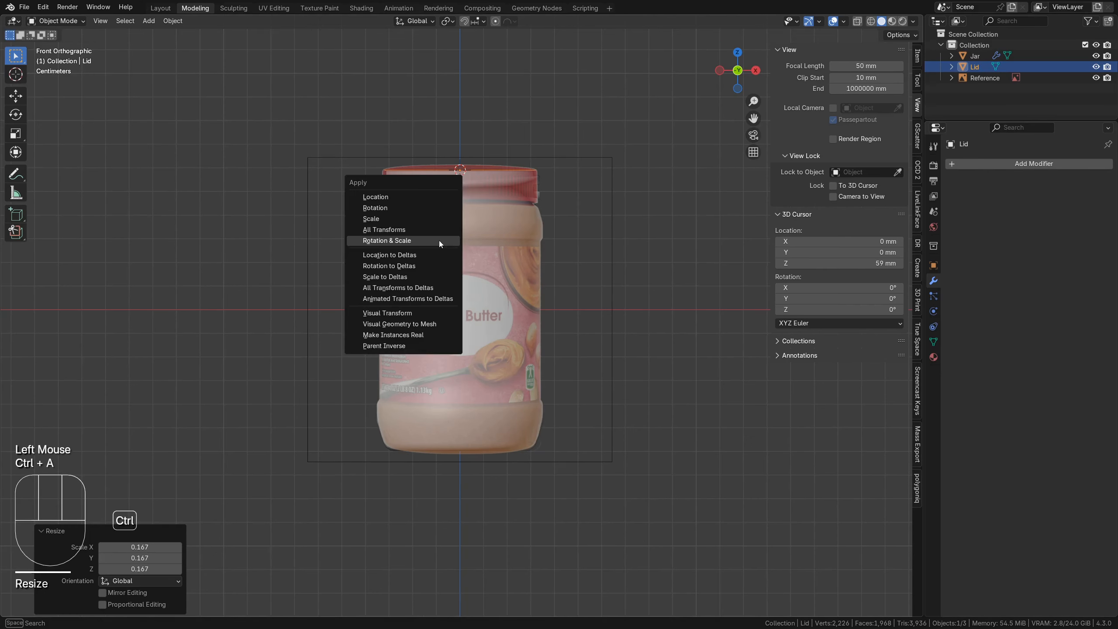
pyautogui.click(439, 241)
# Extrude the lid circle about 13.5 mm straight down along Z to the lower edge of the reference lid
pyautogui.press('Tab')
pyautogui.scroll(3, 464, 132)
pyautogui.scroll(2, 464, 132)
pyautogui.keyDown('shift'); pyautogui.moveTo(479, 118); pyautogui.dragTo(494, 502, button='middle'); pyautogui.keyUp('shift')
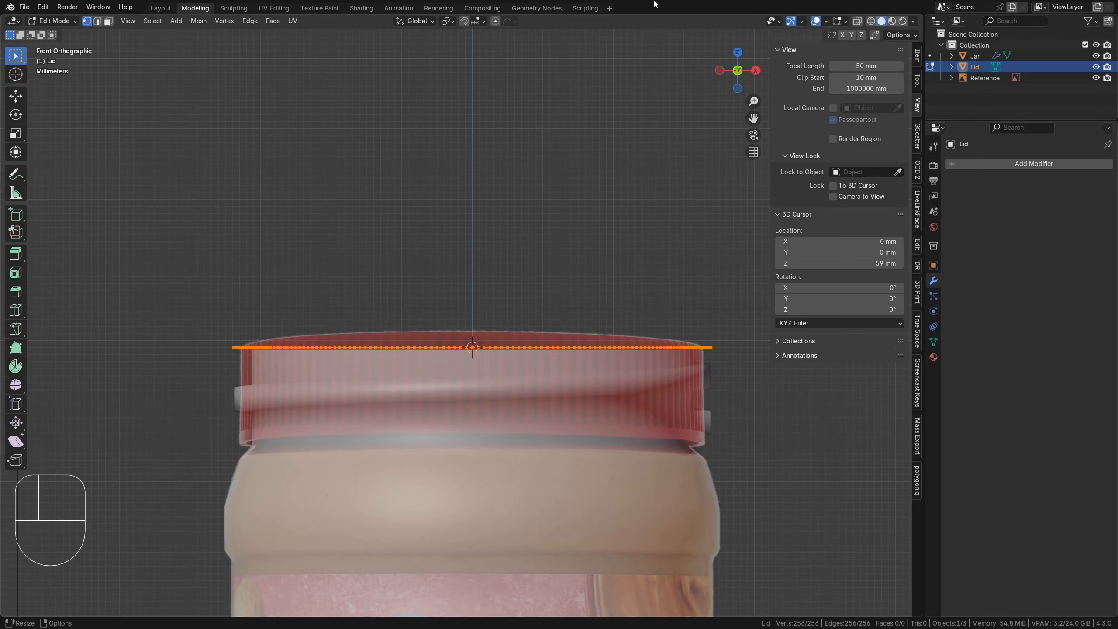
pyautogui.click(670, 2)
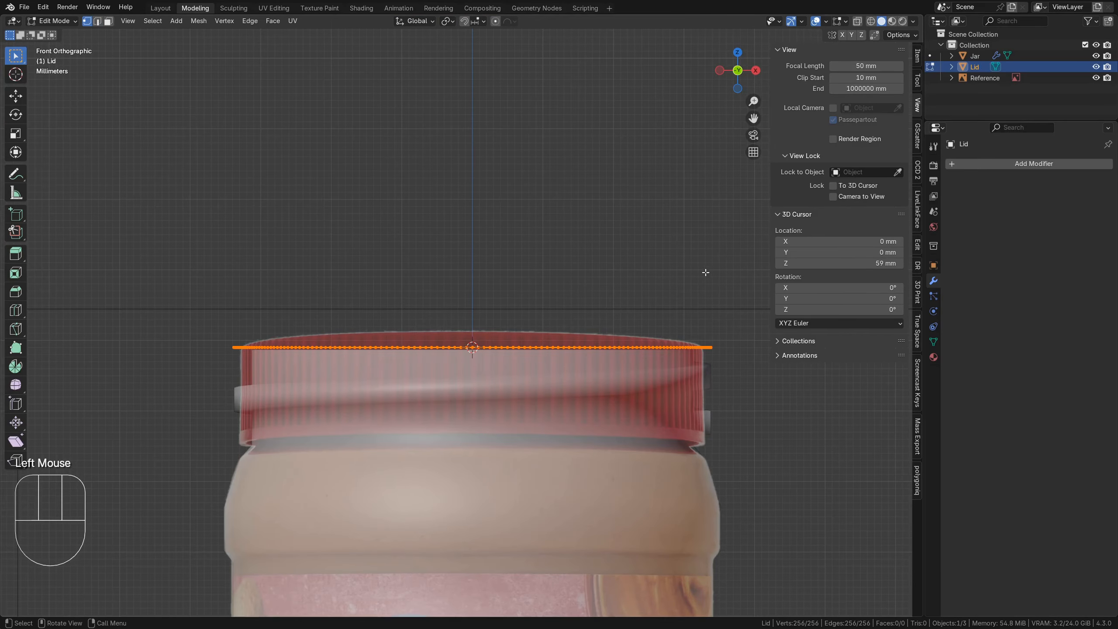
pyautogui.press('e')
pyautogui.press('z')
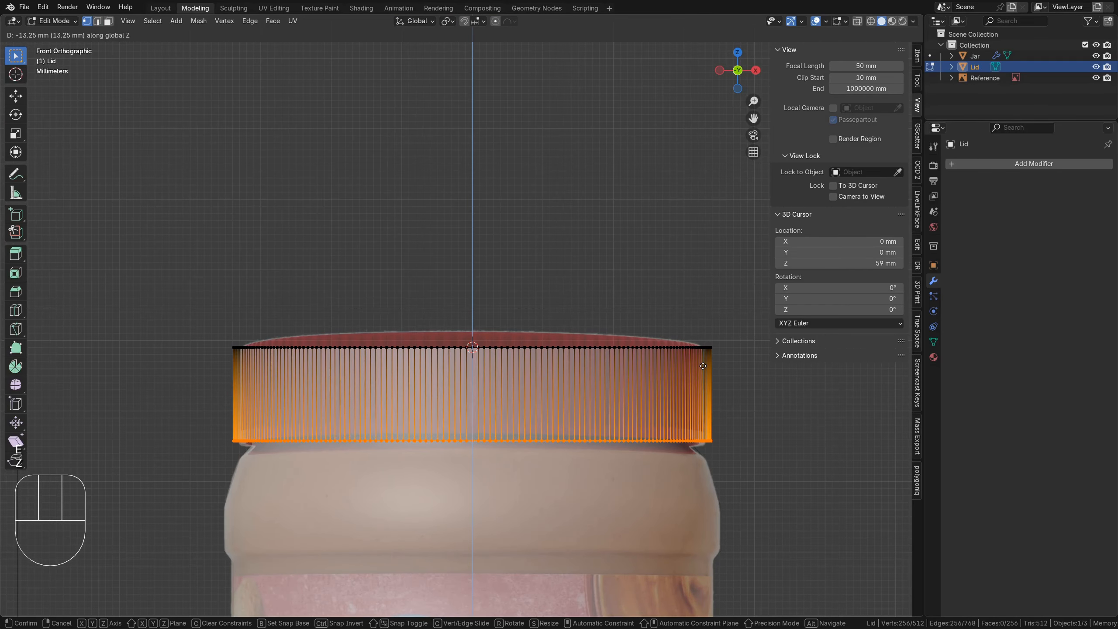
pyautogui.click(702, 366)
# Delete the lid's whole wall except three adjacent faces at the front centre
pyautogui.press('3')
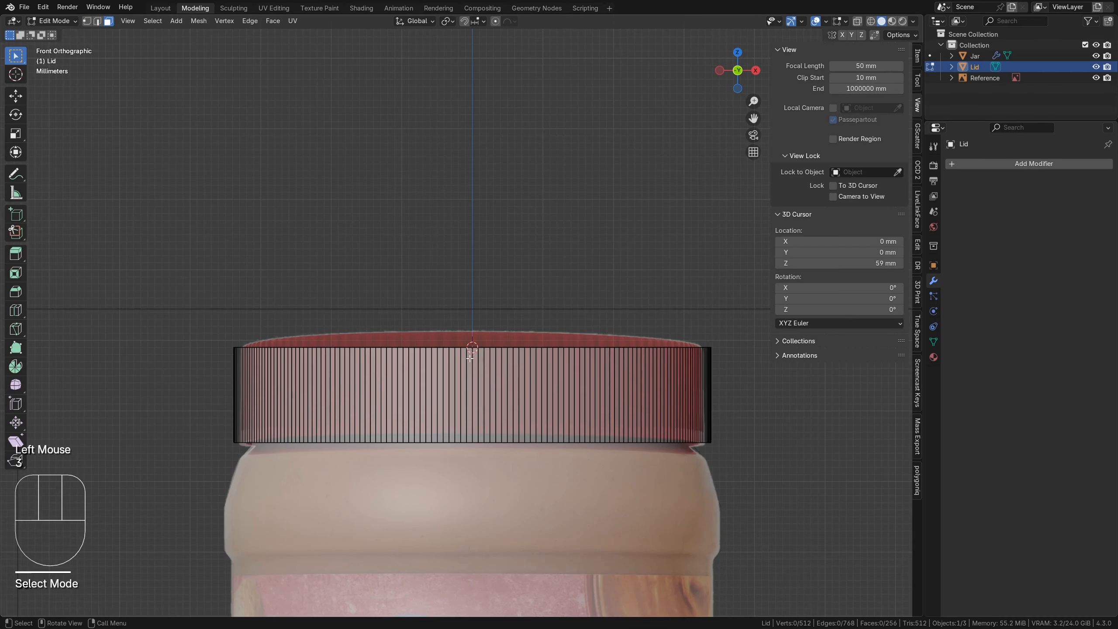
pyautogui.click(479, 364)
pyautogui.hotkey('ctrl', 'i')
pyautogui.press('x')
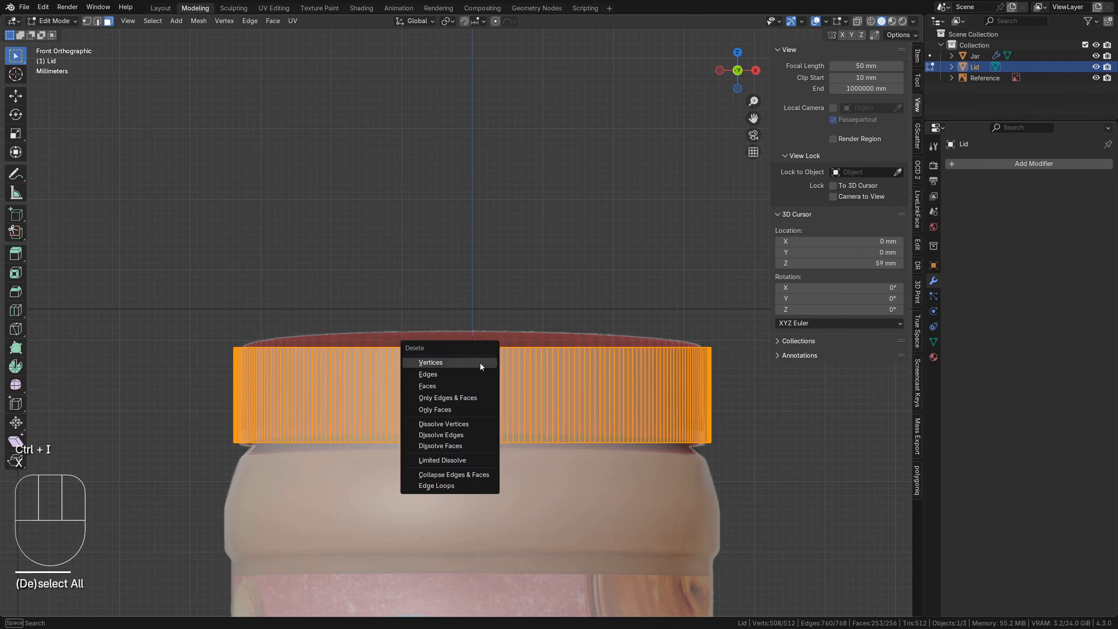
pyautogui.click(480, 364)
# Add a horizontal loop cut across the three remaining strips, close to their lower end
pyautogui.hotkey('ctrl', 'r')
pyautogui.click(490, 403)
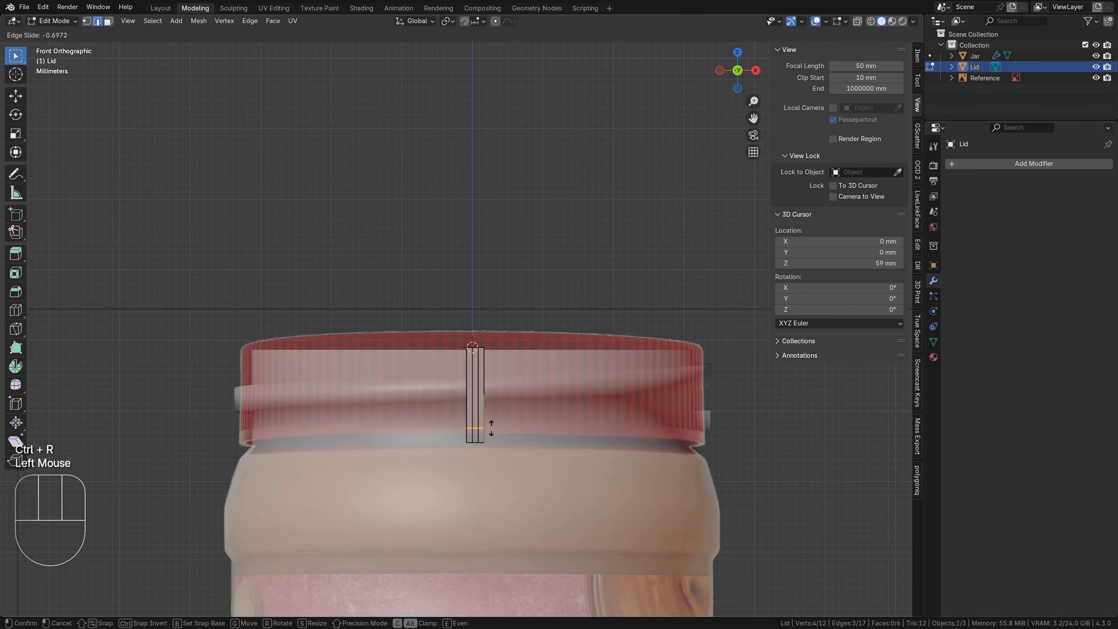
pyautogui.click(491, 428)
# Select every face except the tall middle one and extrude the selection outward along the normals to form two ribs
pyautogui.press('3')
pyautogui.click(474, 399)
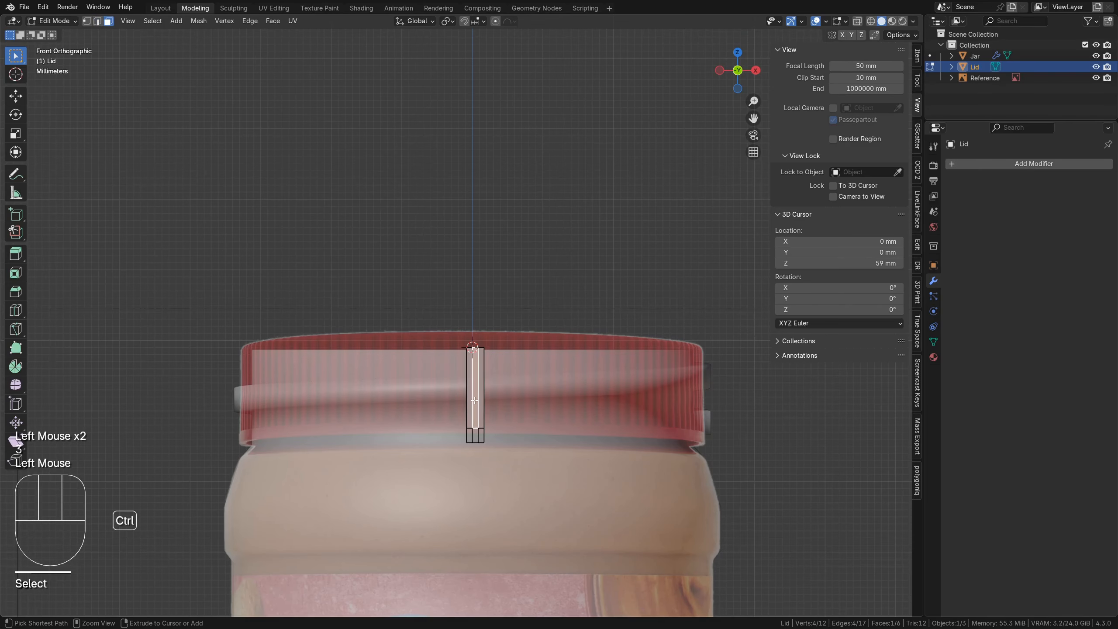
pyautogui.hotkey('ctrl', 'l')
pyautogui.moveTo(474, 399); pyautogui.dragTo(570, 415, button='middle')
pyautogui.hotkey('alt', 'e')
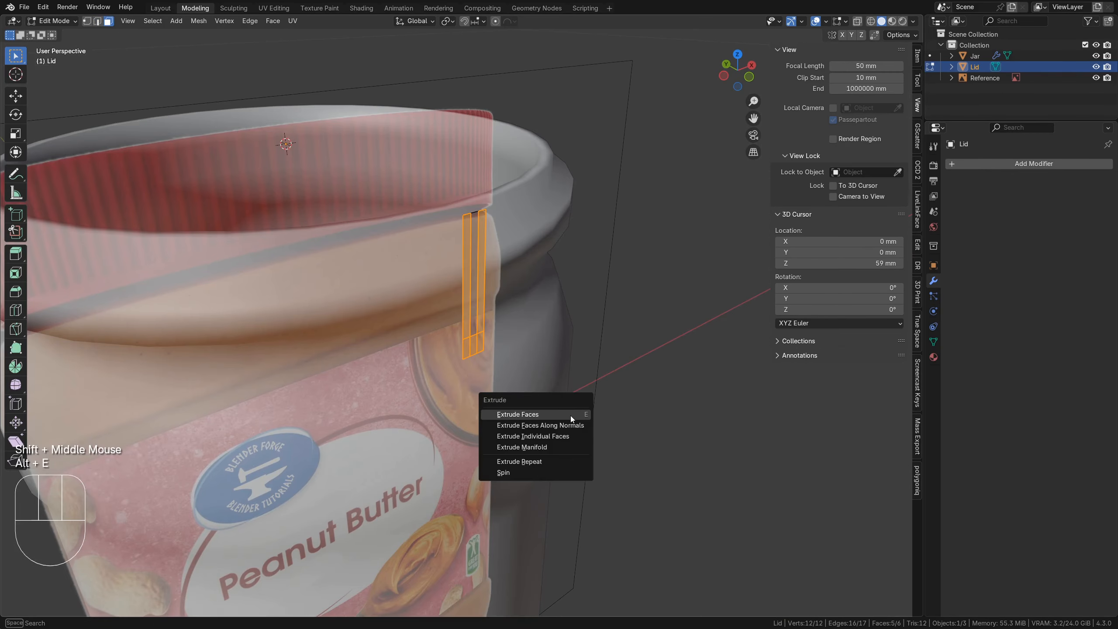
pyautogui.click(570, 426)
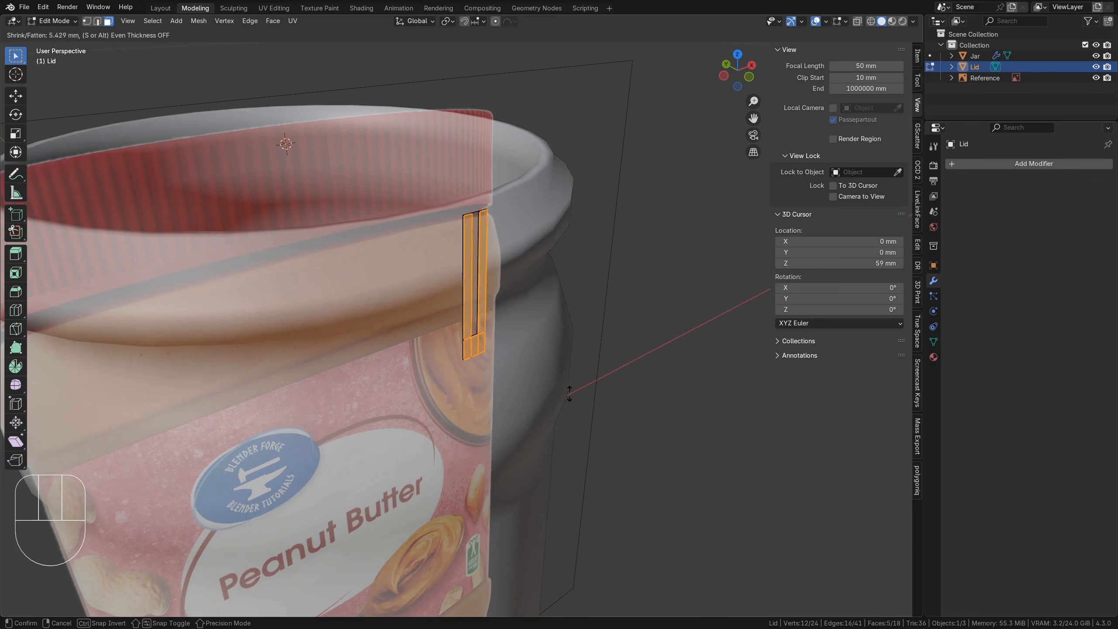
pyautogui.click(511, 220)
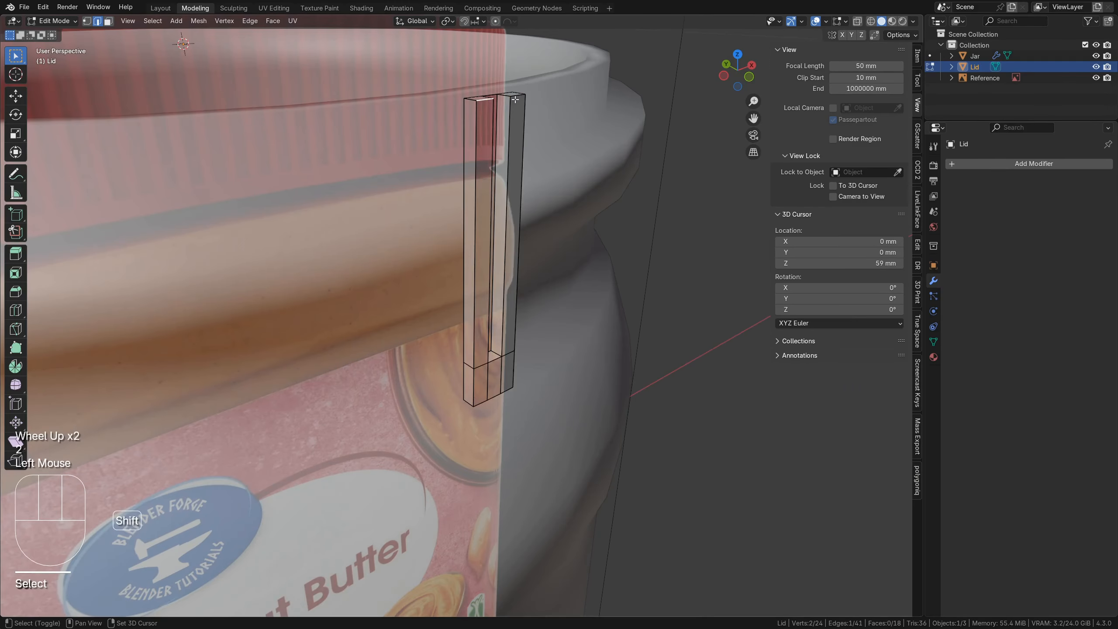
# Slide the outer top edges of both ribs slightly down so that their tops slope
pyautogui.keyDown('shift'); pyautogui.click(488, 220); pyautogui.keyUp('shift')
pyautogui.press('g')
pyautogui.press('g')
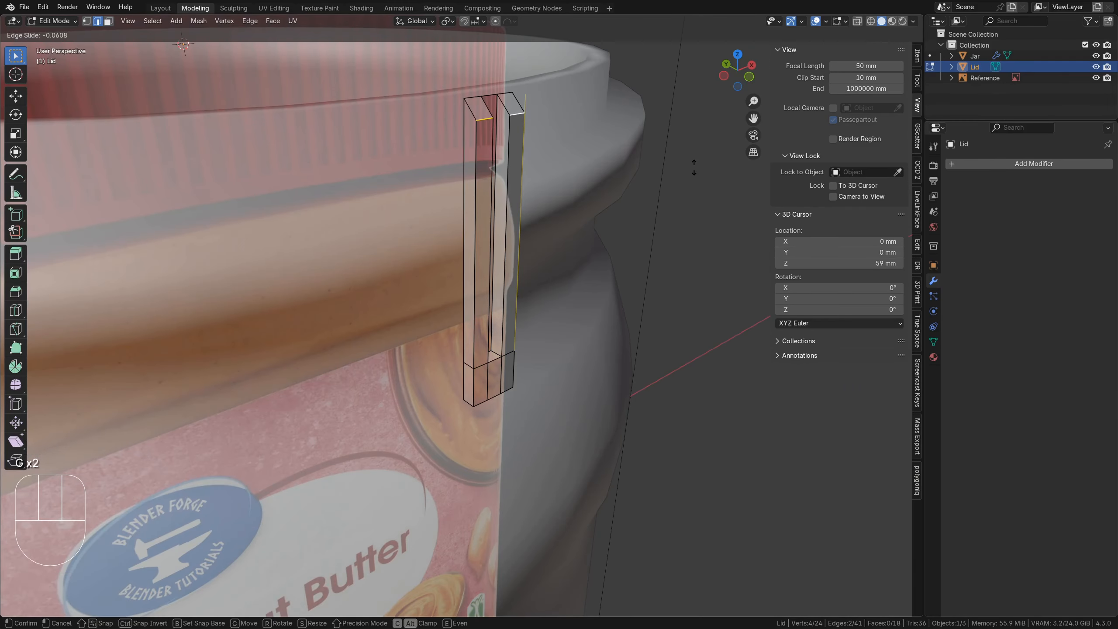
pyautogui.click(694, 168)
# Delete the left rib and the right rib's outer side faces, leaving a repeatable two-strip lid segment, and leave mesh editing
pyautogui.press('3')
pyautogui.click(469, 326)
pyautogui.keyDown('shift'); pyautogui.click(468, 382); pyautogui.keyUp('shift')
pyautogui.keyDown('alt'); pyautogui.keyDown('shift'); pyautogui.click(481, 370); pyautogui.keyUp('shift'); pyautogui.keyUp('alt')
pyautogui.moveTo(564, 346); pyautogui.dragTo(485, 334, button='middle')
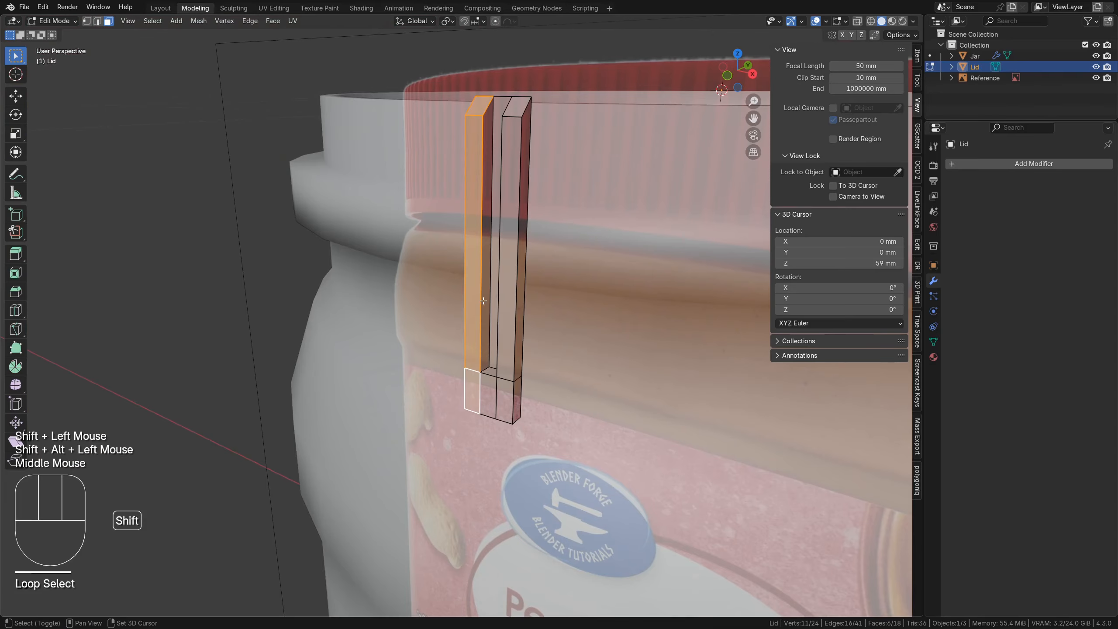
pyautogui.keyDown('shift'); pyautogui.click(486, 311); pyautogui.keyUp('shift')
pyautogui.keyDown('shift'); pyautogui.click(520, 334); pyautogui.keyUp('shift')
pyautogui.keyDown('shift'); pyautogui.click(518, 399); pyautogui.keyUp('shift')
pyautogui.moveTo(570, 331)
pyautogui.mouseDown(button='middle')
pyautogui.moveTo(596, 337)
pyautogui.moveTo(490, 303)
pyautogui.moveTo(569, 381)
pyautogui.moveTo(614, 281)
pyautogui.moveTo(564, 323)
pyautogui.mouseUp(button='middle')
pyautogui.press('x')
pyautogui.click(596, 337)
pyautogui.click(613, 282)
pyautogui.press('Tab')
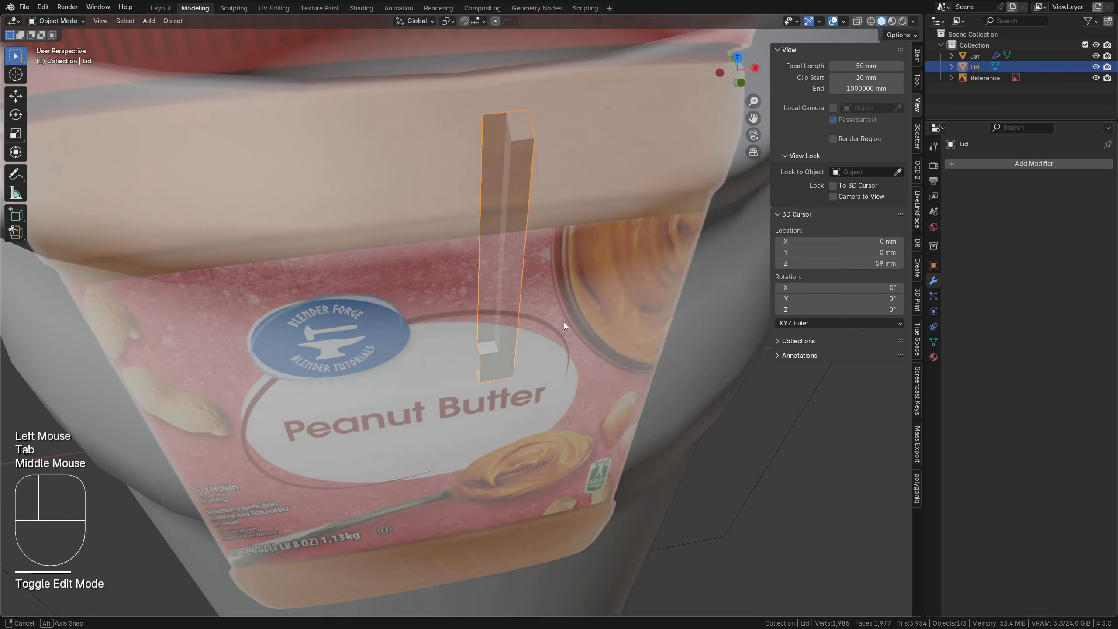
# Add a plain axes empty at the 3D cursor
pyautogui.scroll(-3, 564, 323)
pyautogui.keyDown('shift'); pyautogui.moveTo(534, 263); pyautogui.dragTo(538, 319, button='middle'); pyautogui.keyUp('shift')
pyautogui.hotkey('shift', 'a')
pyautogui.moveTo(538, 323)
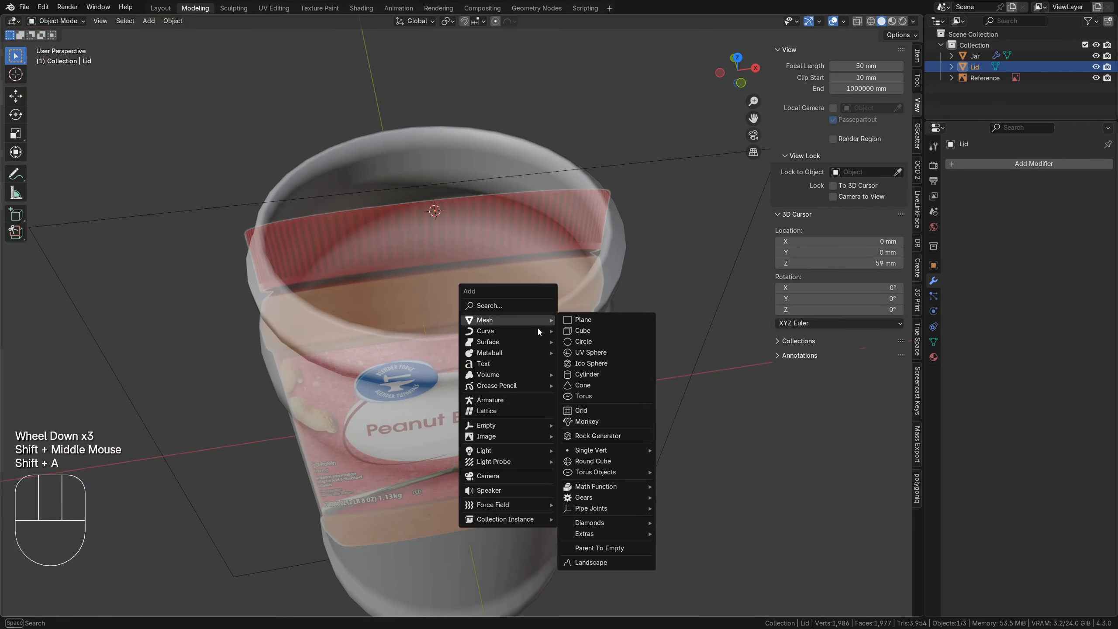
pyautogui.moveTo(534, 425)
pyautogui.click(609, 428)
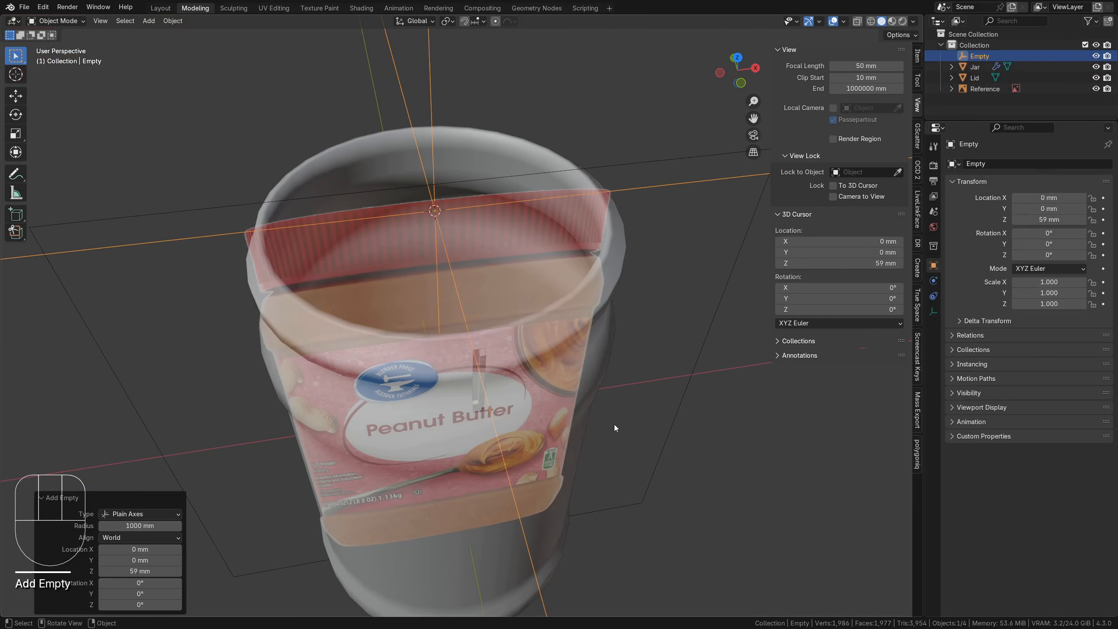
# Rotate the empty 2.8125° about the global Z axis and show its transform values
pyautogui.press('r')
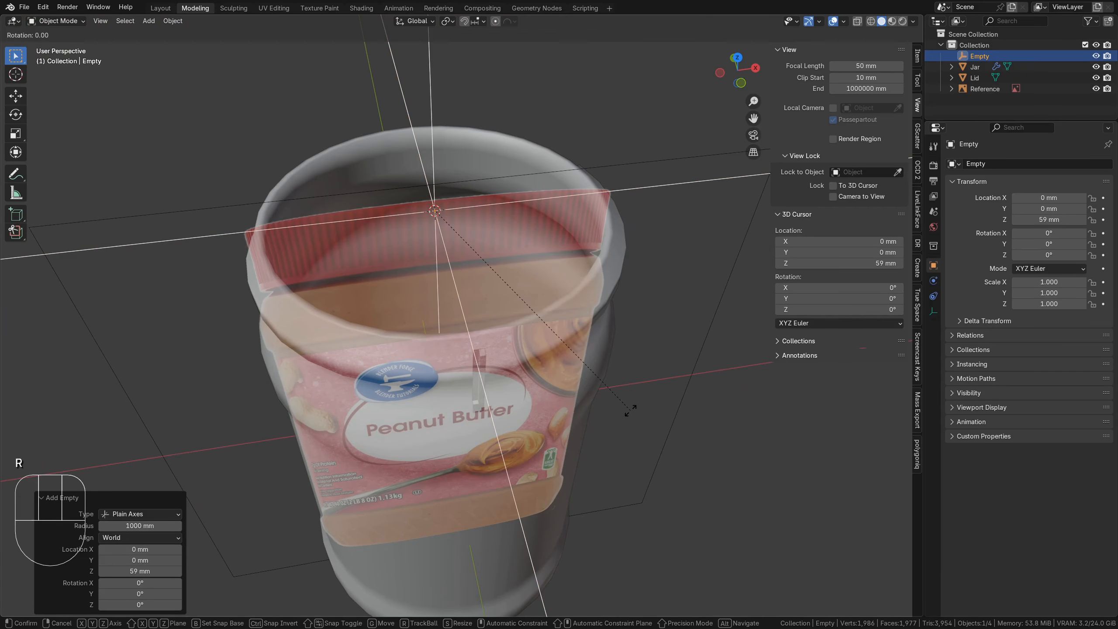
pyautogui.write('z')
pyautogui.write('2.8125')
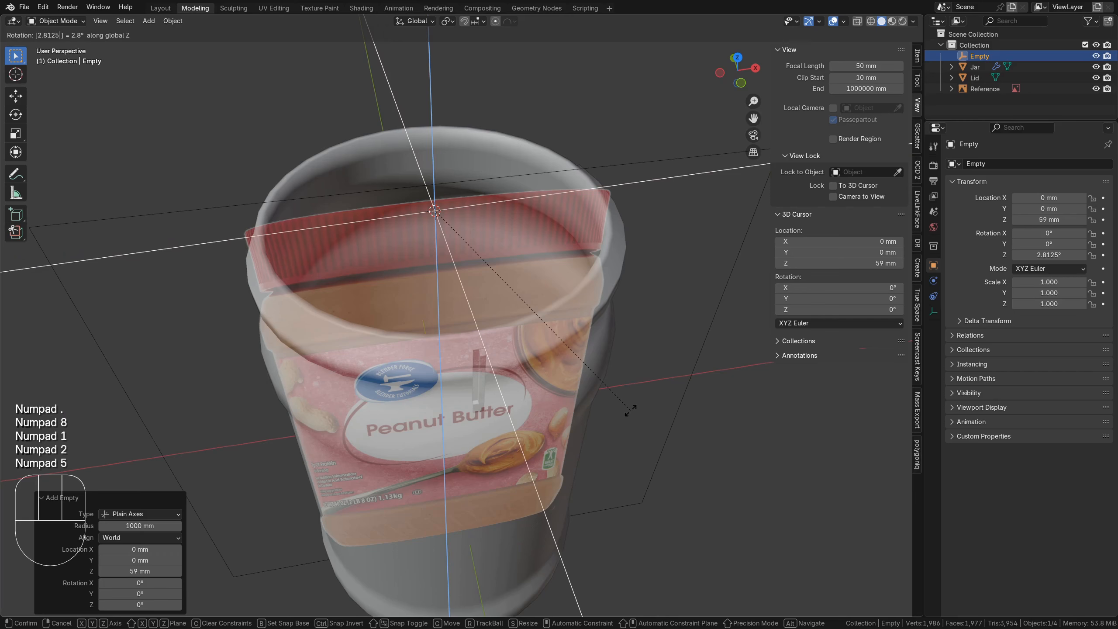
pyautogui.press('KP_Enter')
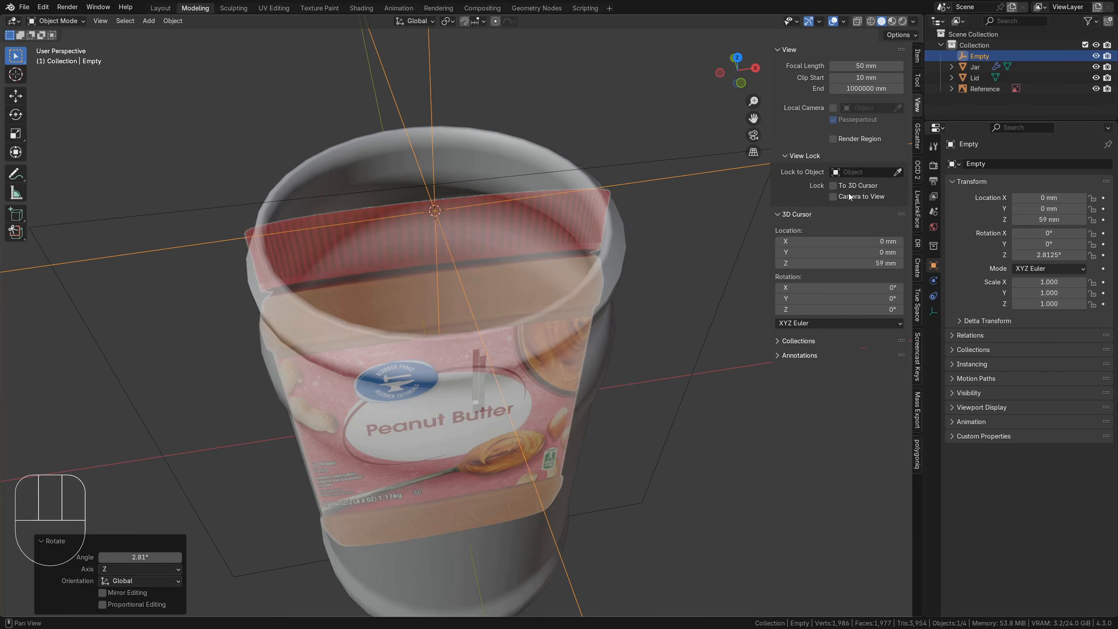
pyautogui.click(916, 56)
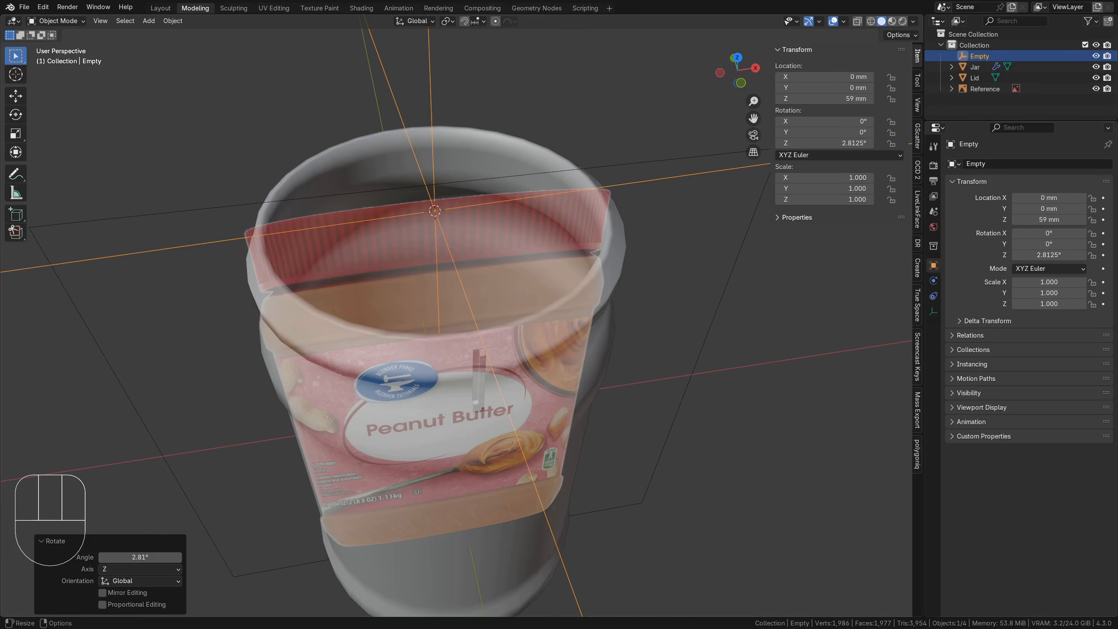
# Add an Array modifier to the lid segment with a fixed count of 128 and turn off its relative offset
pyautogui.click(477, 362)
pyautogui.click(933, 281)
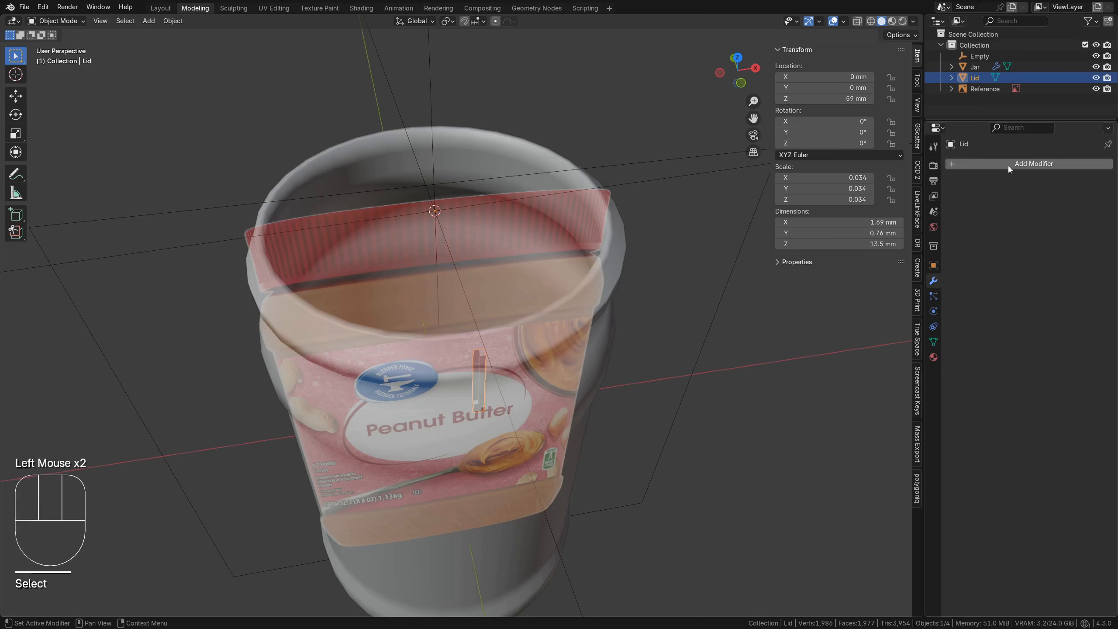
pyautogui.click(1008, 166)
pyautogui.moveTo(990, 198)
pyautogui.click(883, 205)
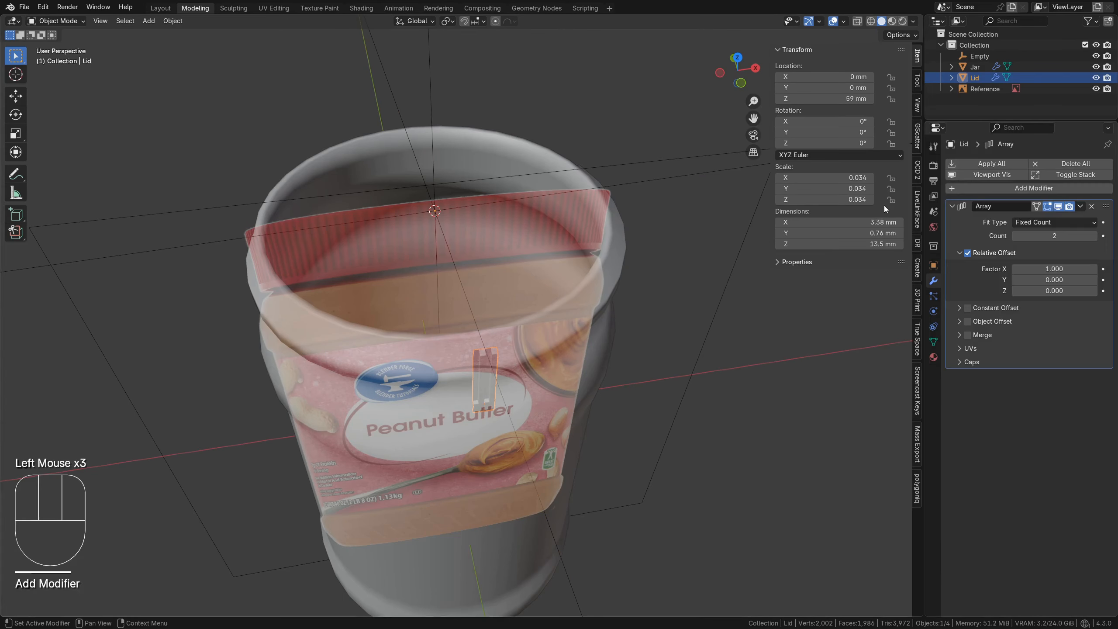
pyautogui.click(1043, 237)
pyautogui.write('128')
pyautogui.press('Return')
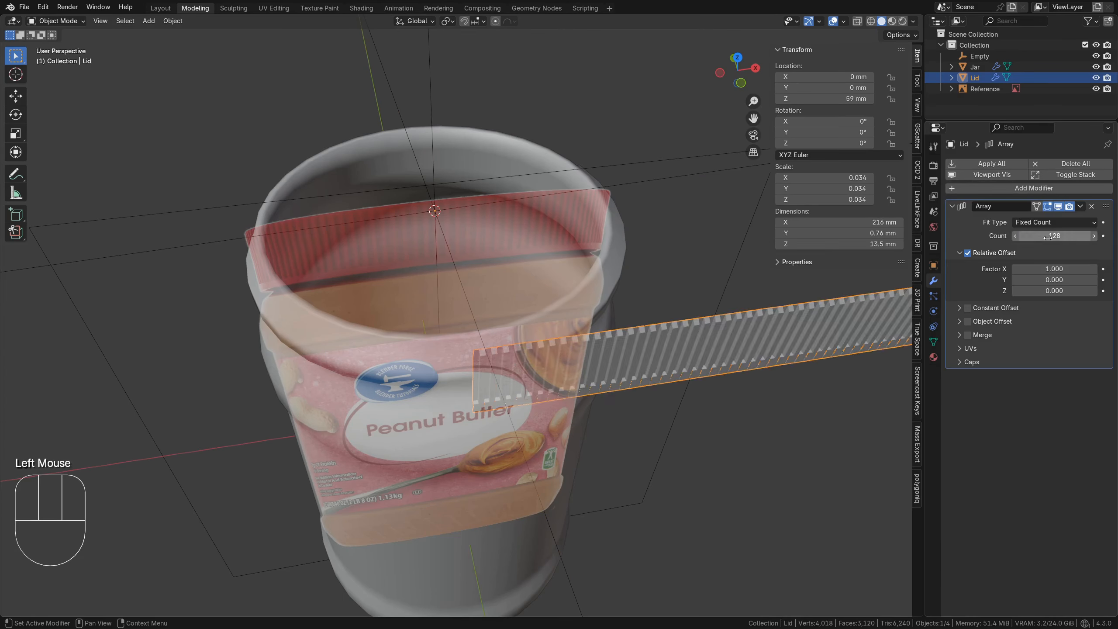
pyautogui.click(967, 253)
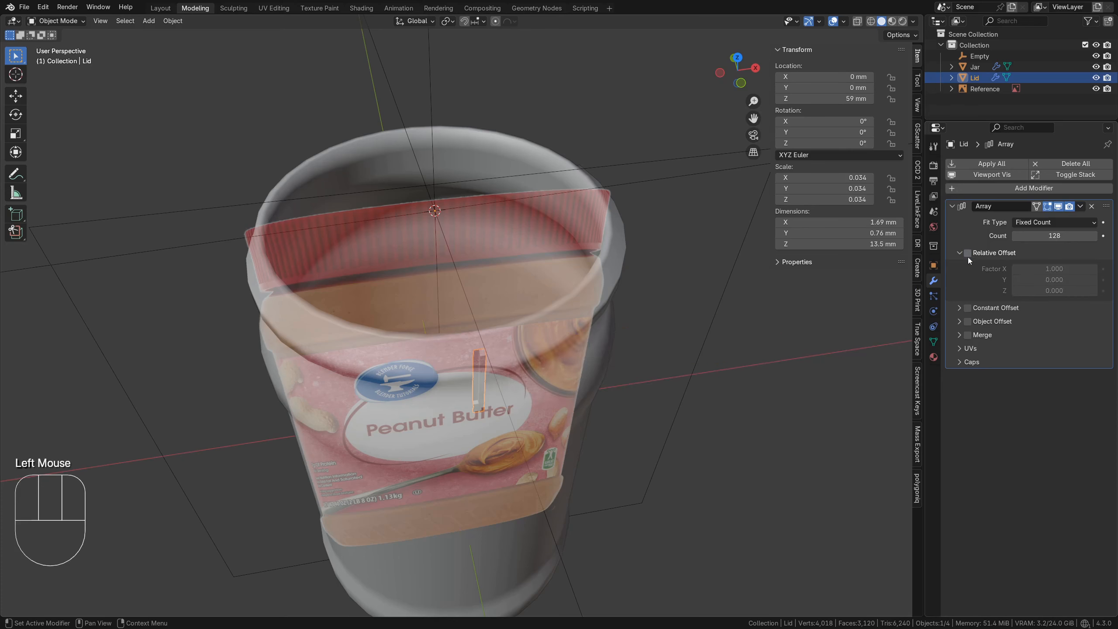
# Enable Object Offset in the lid's Array modifier and assign the Empty as the offset object
pyautogui.click(967, 322)
pyautogui.click(959, 321)
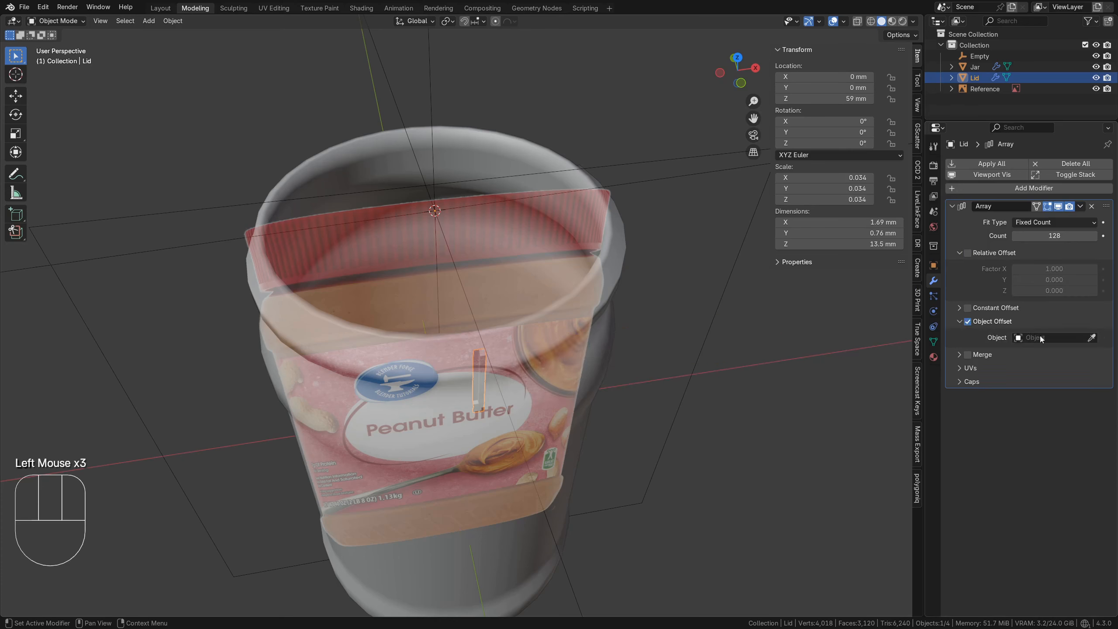
pyautogui.click(1092, 337)
pyautogui.click(434, 92)
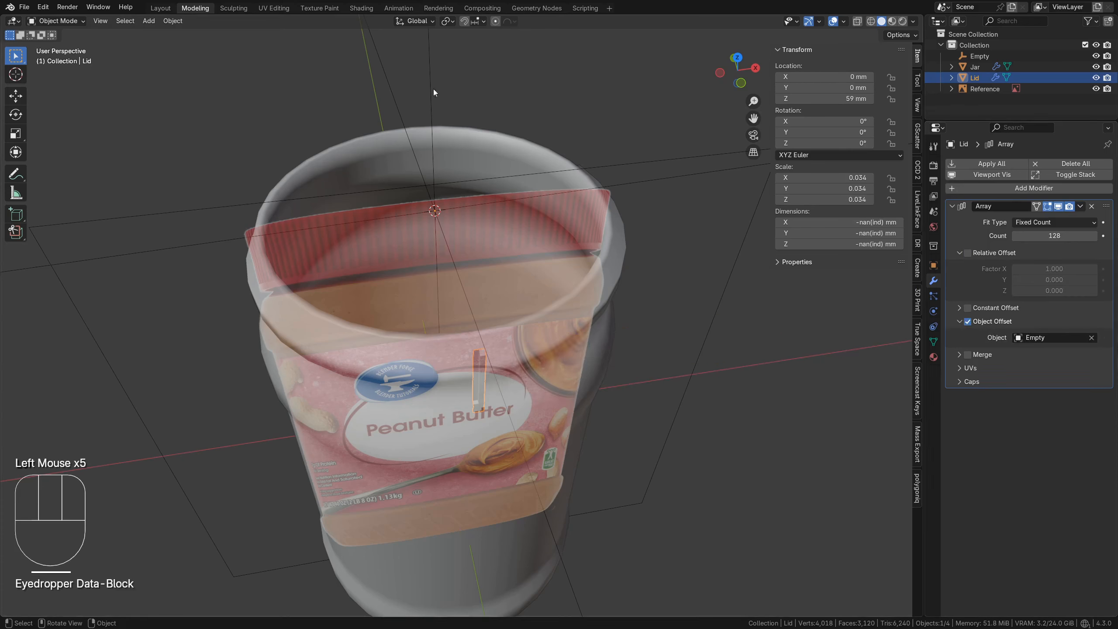
# Enable merging in the lid's Array modifier, including first and last copies, with a merge distance of 0.05 mm
pyautogui.click(959, 355)
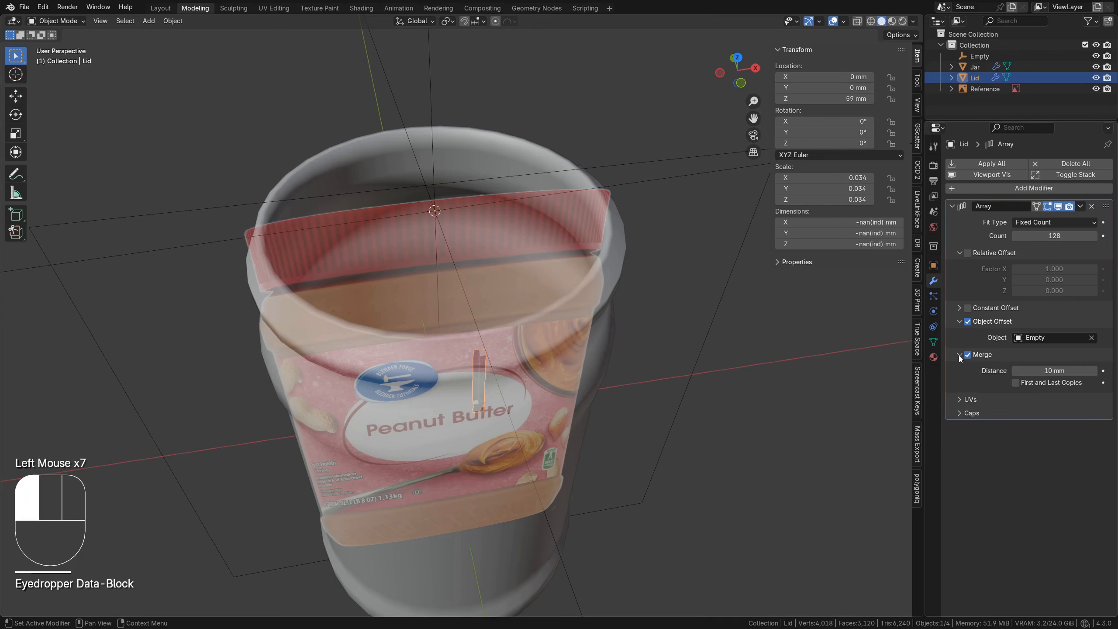
pyautogui.click(1026, 384)
pyautogui.click(1064, 371)
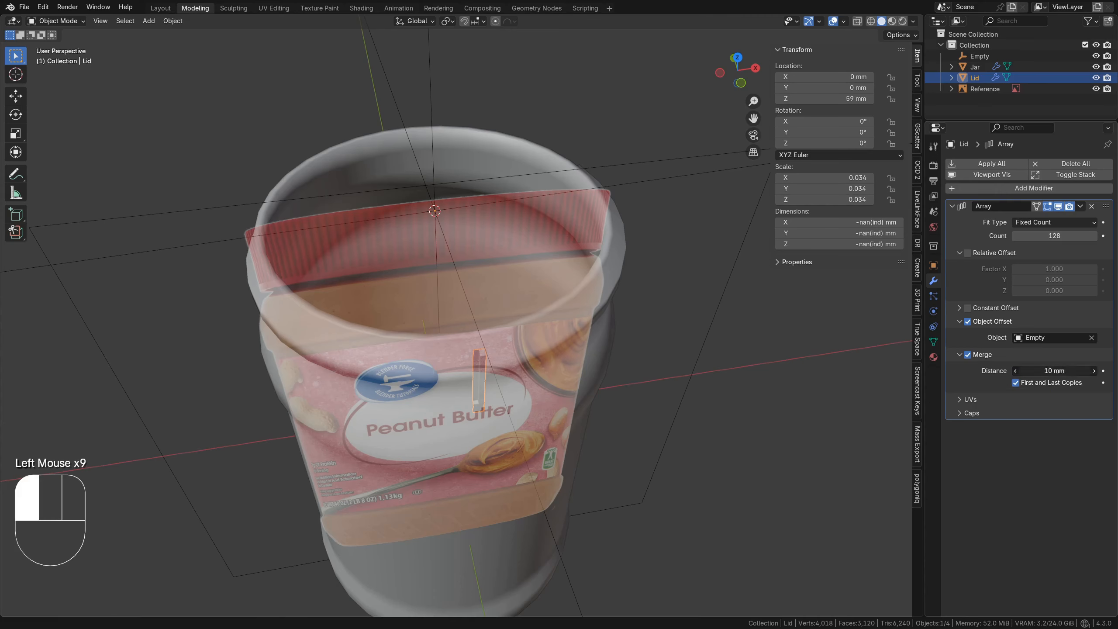
pyautogui.press('BackSpace')
pyautogui.write('.05')
pyautogui.press('Return')
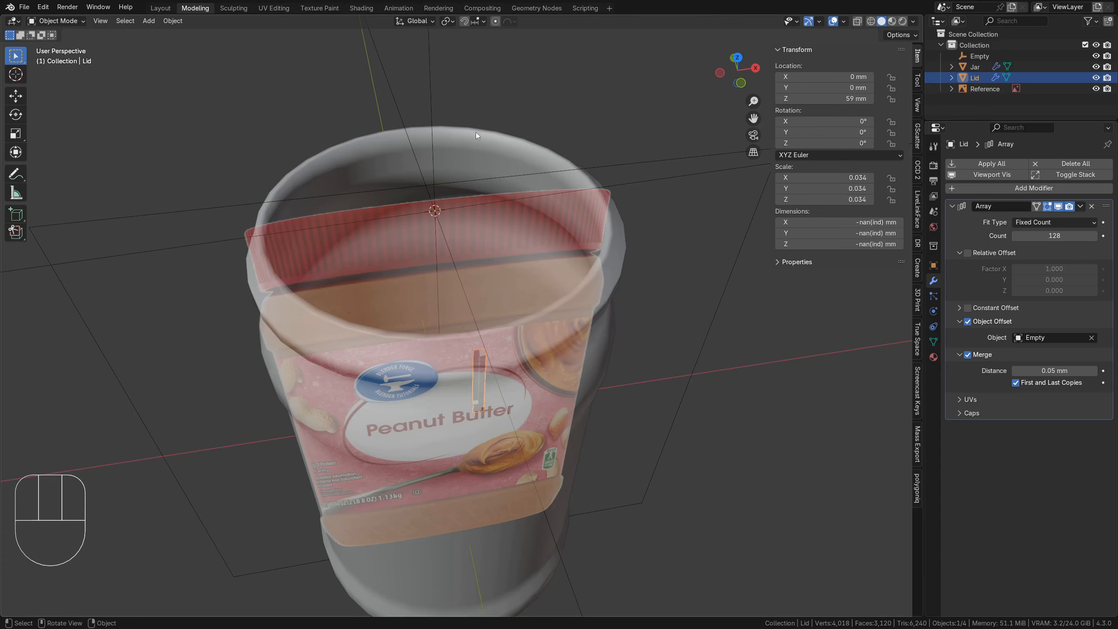
# Apply the lid segment's scale so the array forms a full ring around the jar neck
pyautogui.click(507, 375)
pyautogui.hotkey('ctrl', 'a')
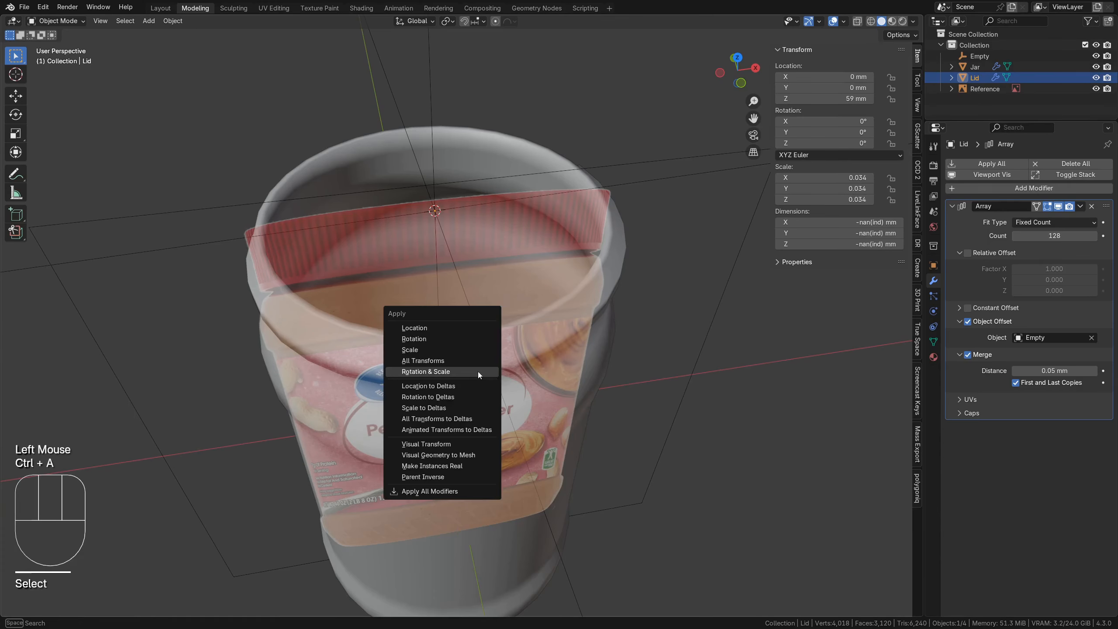
pyautogui.click(469, 353)
pyautogui.moveTo(453, 365); pyautogui.dragTo(435, 337, button='middle')
pyautogui.keyDown('ctrl'); pyautogui.moveTo(336, 319); pyautogui.dragTo(345, 253, button='middle'); pyautogui.keyUp('ctrl')
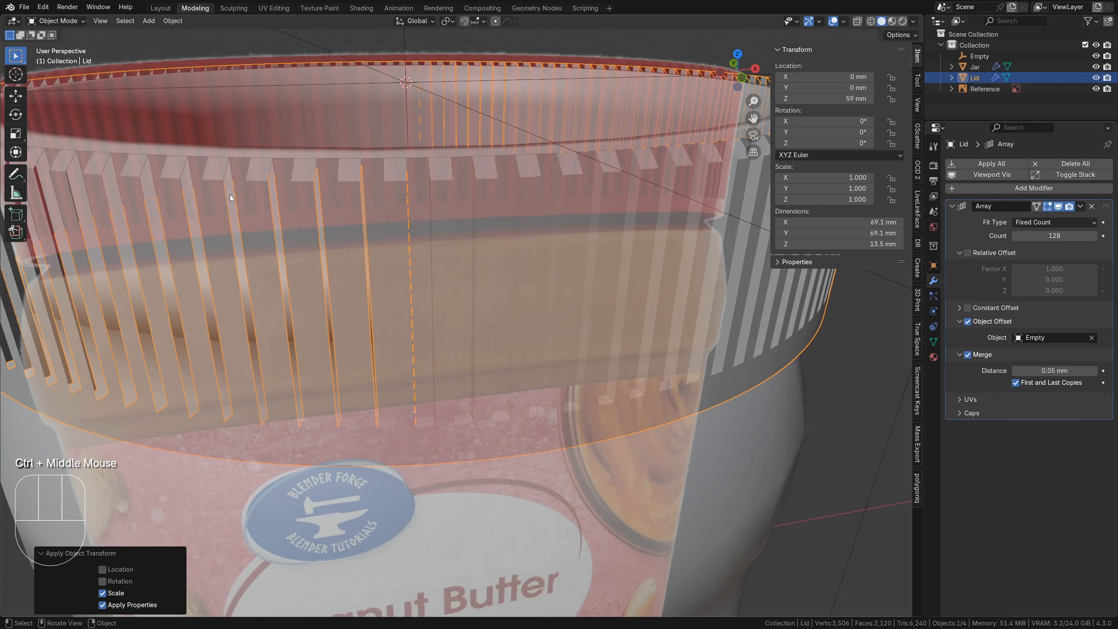
# Fill a triangular face on the open side of the lid segment's rib from its outer vertical edge and short top edge
pyautogui.press('Tab')
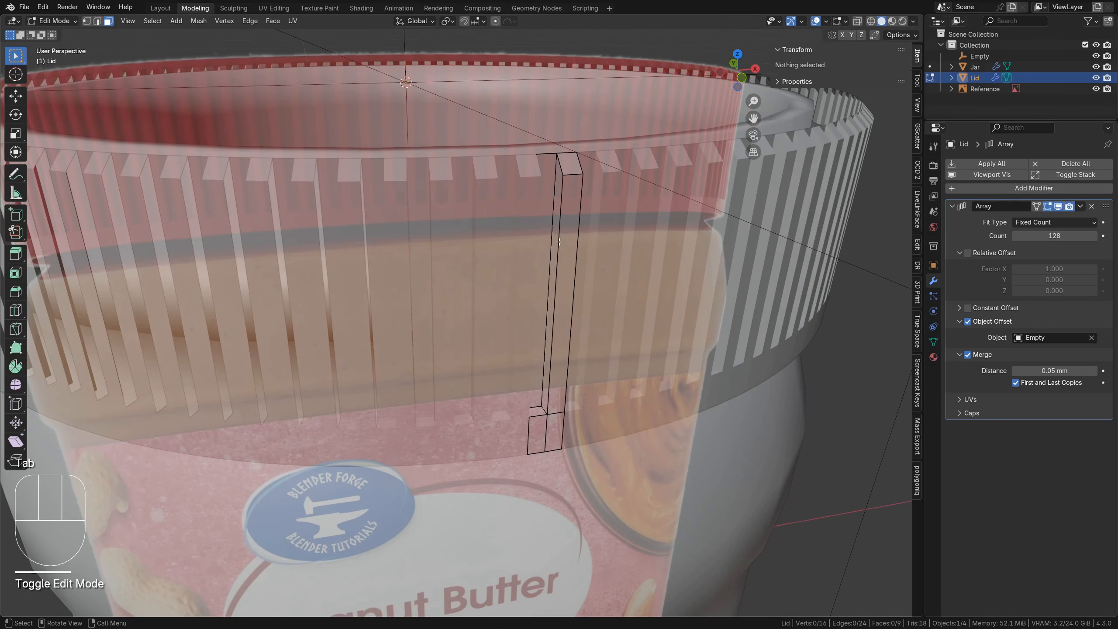
pyautogui.press('2')
pyautogui.keyDown('alt'); pyautogui.click(557, 229); pyautogui.keyUp('alt')
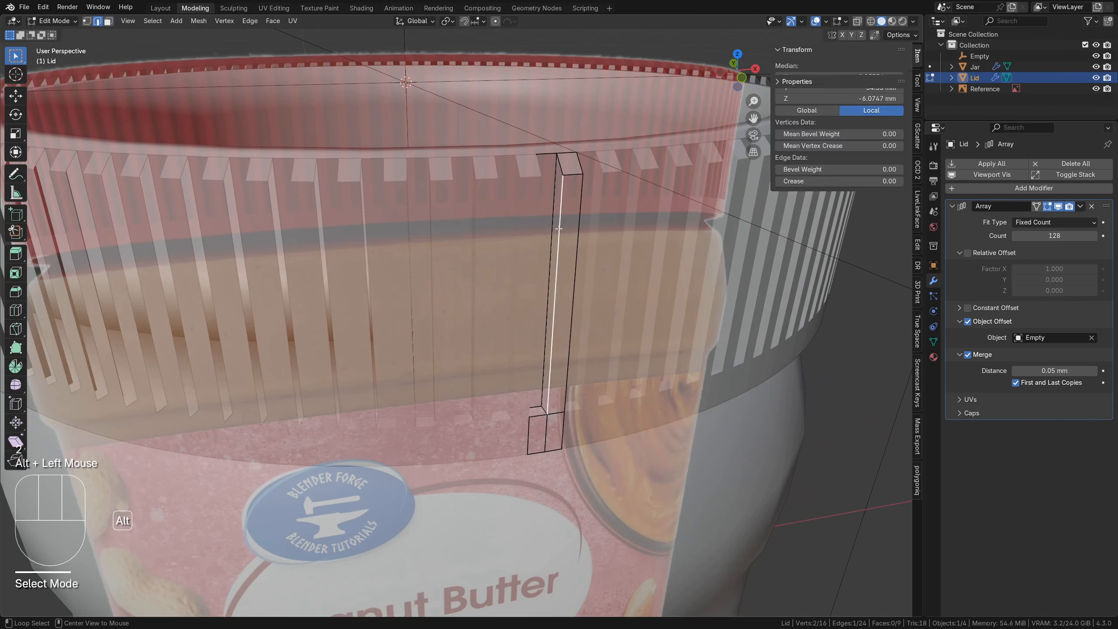
pyautogui.moveTo(557, 228); pyautogui.dragTo(492, 233, button='middle')
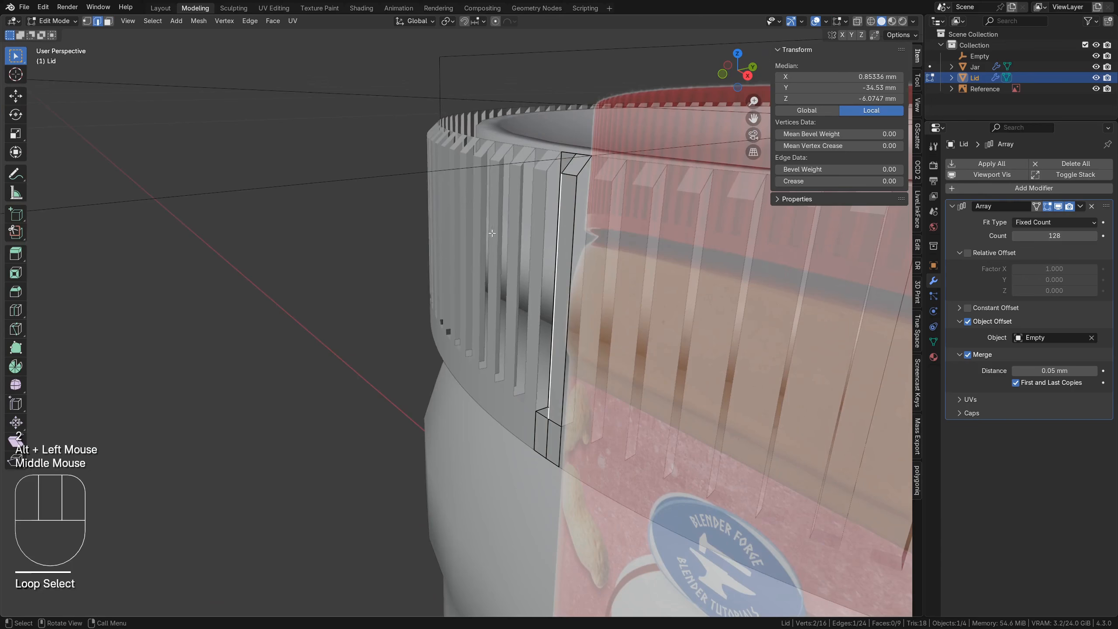
pyautogui.click(579, 234)
pyautogui.keyDown('shift'); pyautogui.click(582, 225); pyautogui.keyUp('shift')
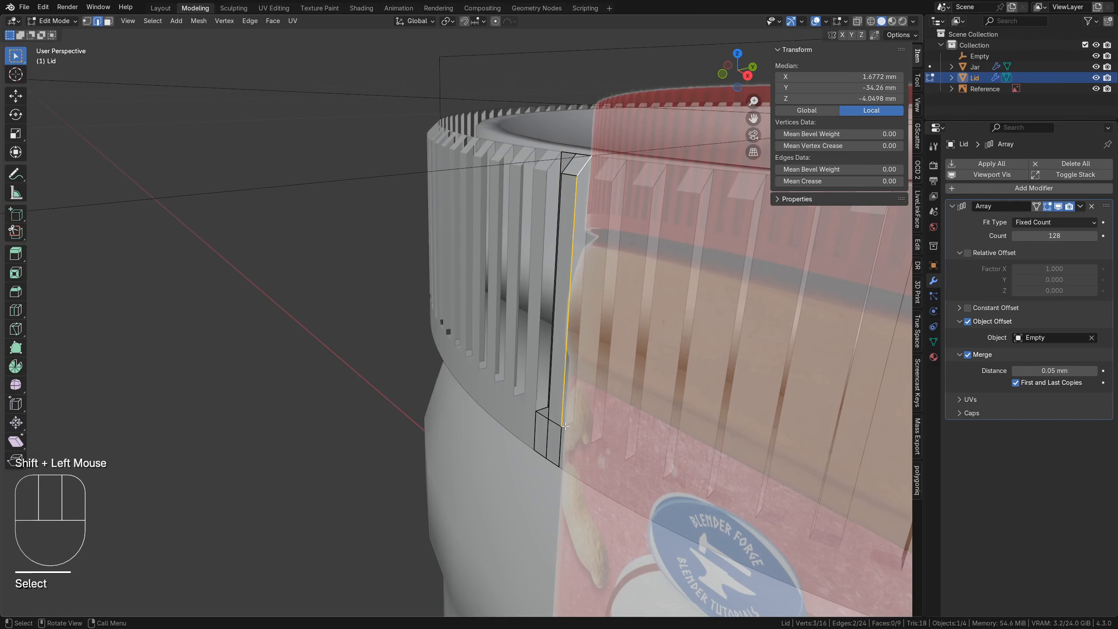
pyautogui.press('f')
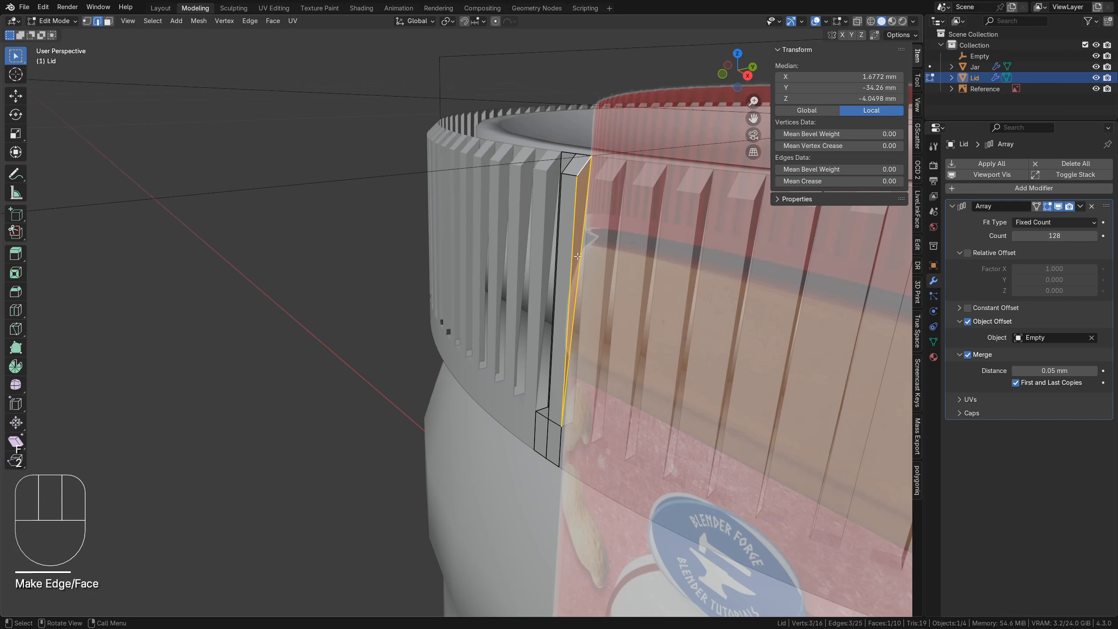
# Subdivide the diagonal edge of the triangular rib side face with one cut
pyautogui.click(585, 270)
pyautogui.rightClick(591, 274)
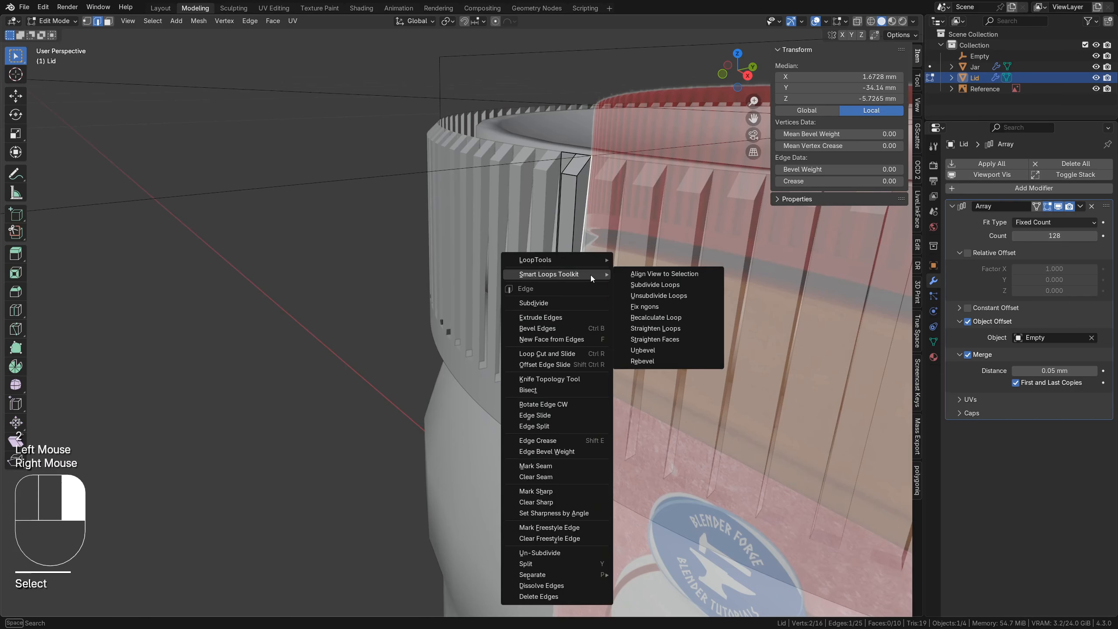
pyautogui.click(578, 302)
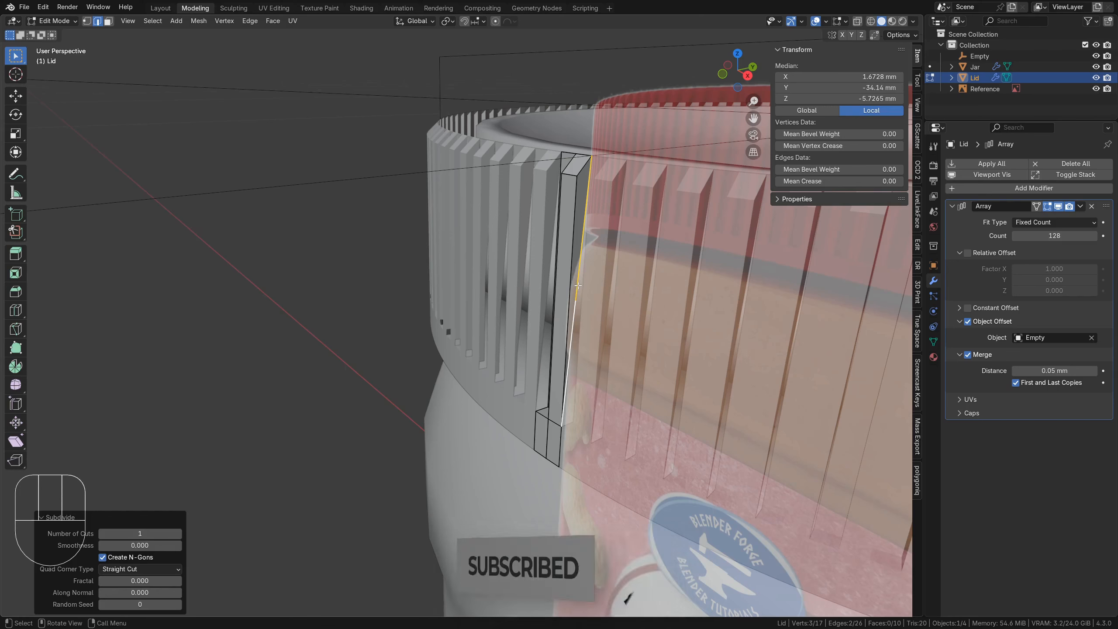
# Enable vertex snapping and move the diagonal edge's midpoint vertex down along global Z, level with the rib's lower outer corner
pyautogui.press('1')
pyautogui.click(576, 301)
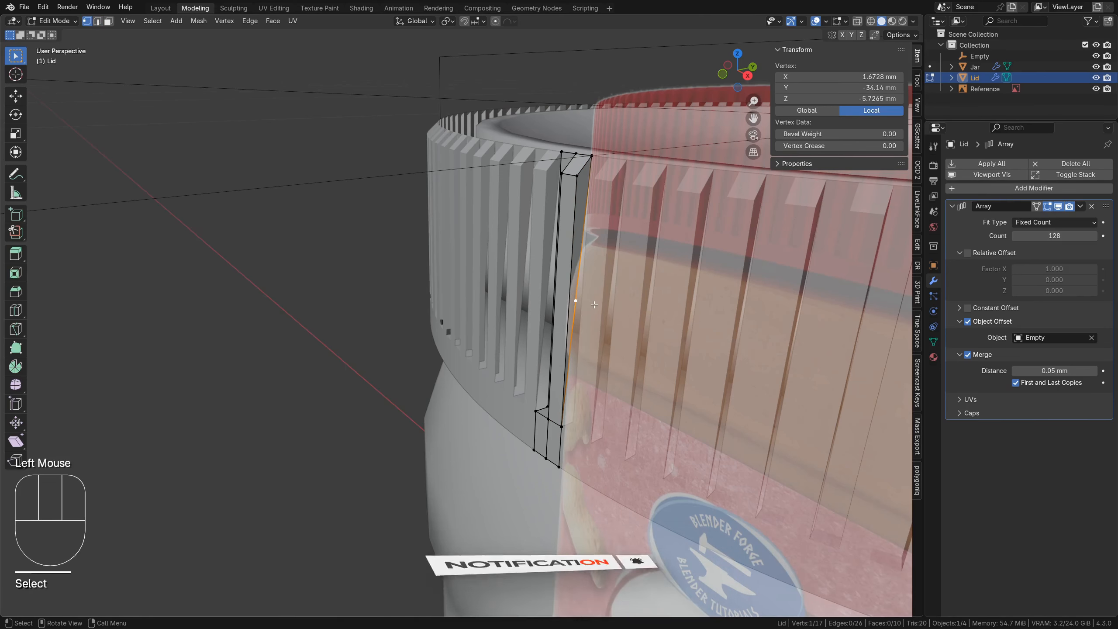
pyautogui.click(477, 22)
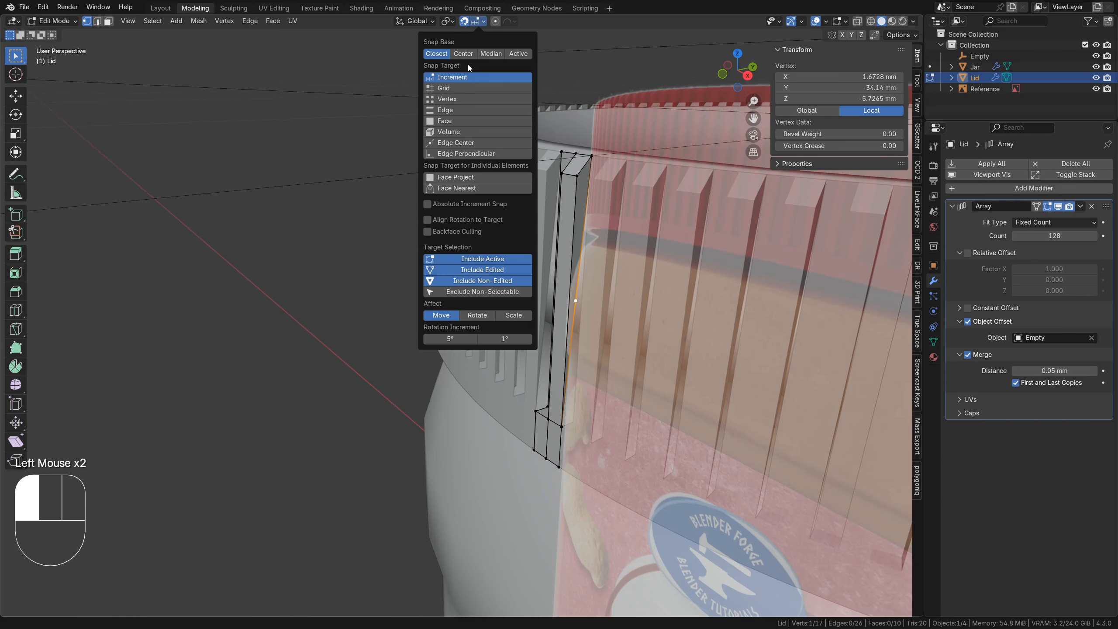
pyautogui.click(437, 99)
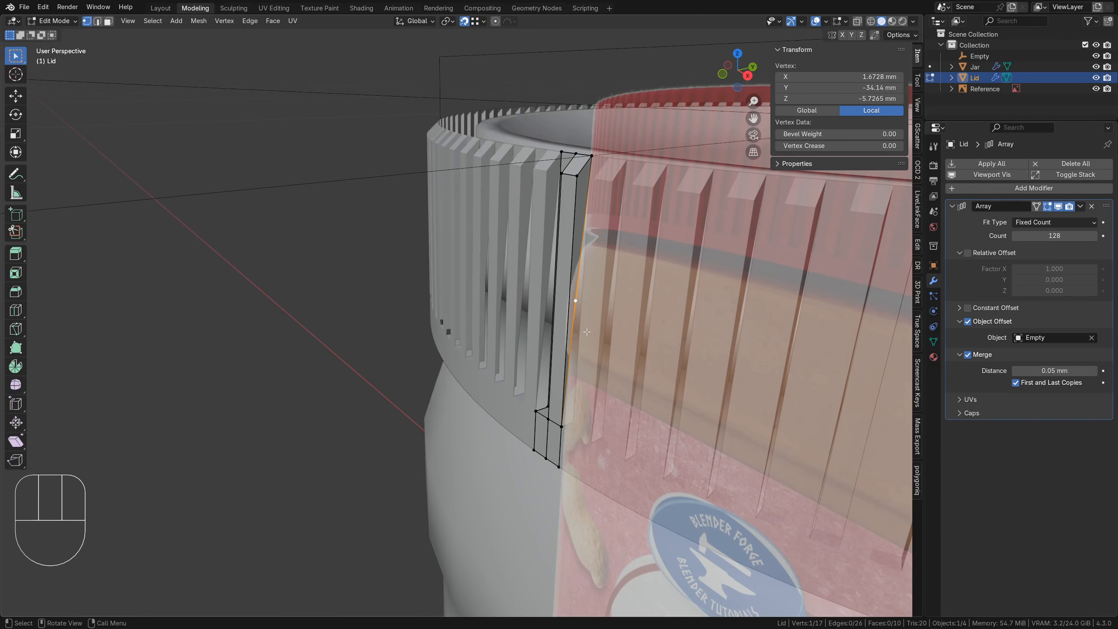
pyautogui.press('g')
pyautogui.press('z')
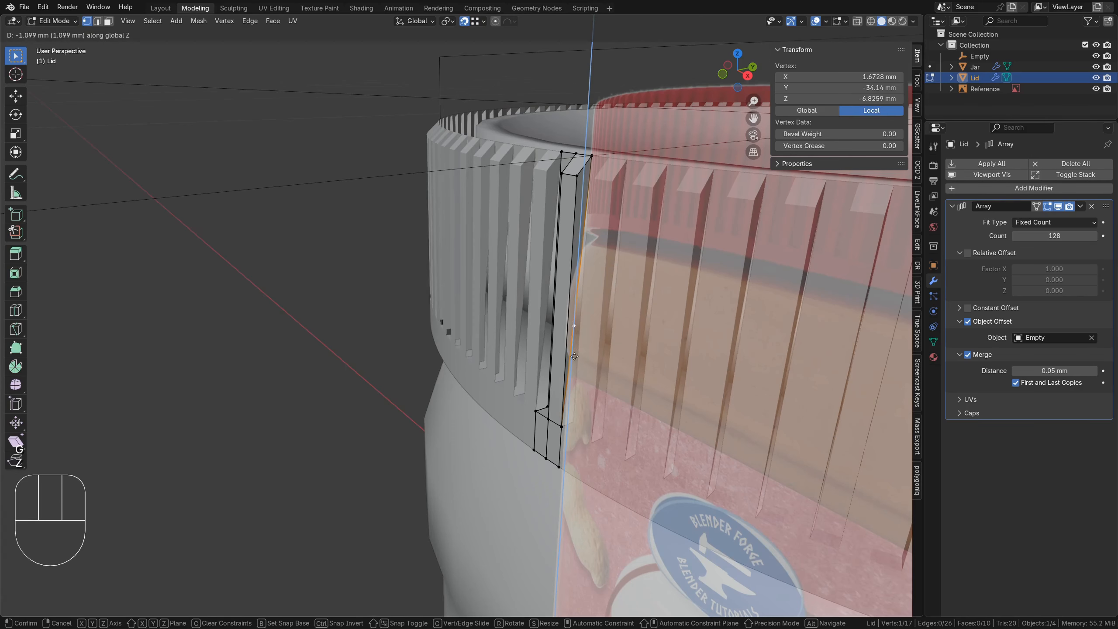
pyautogui.click(562, 425)
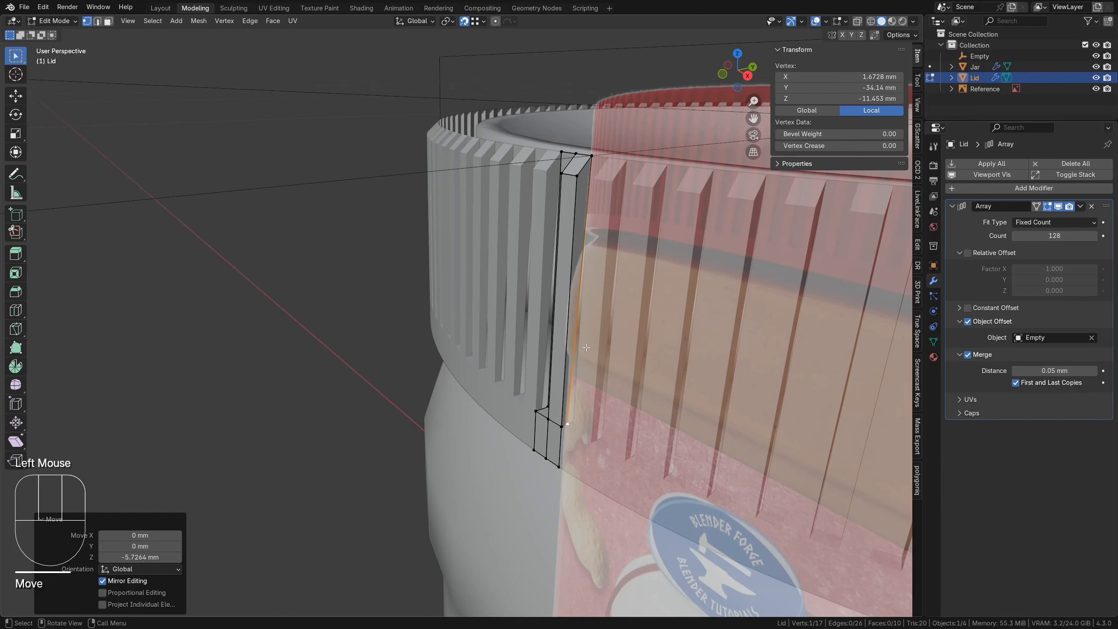
# Move the same vertex horizontally with Z locked, snapping it in line with the rib side's upper inner corner
pyautogui.press('g')
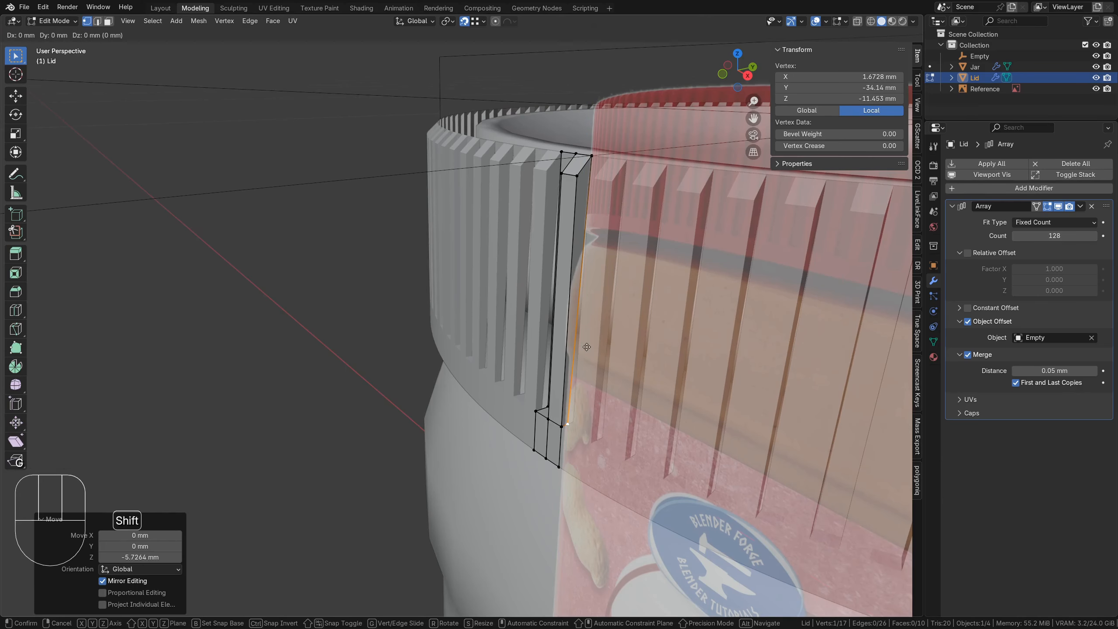
pyautogui.hotkey('shift', 'z')
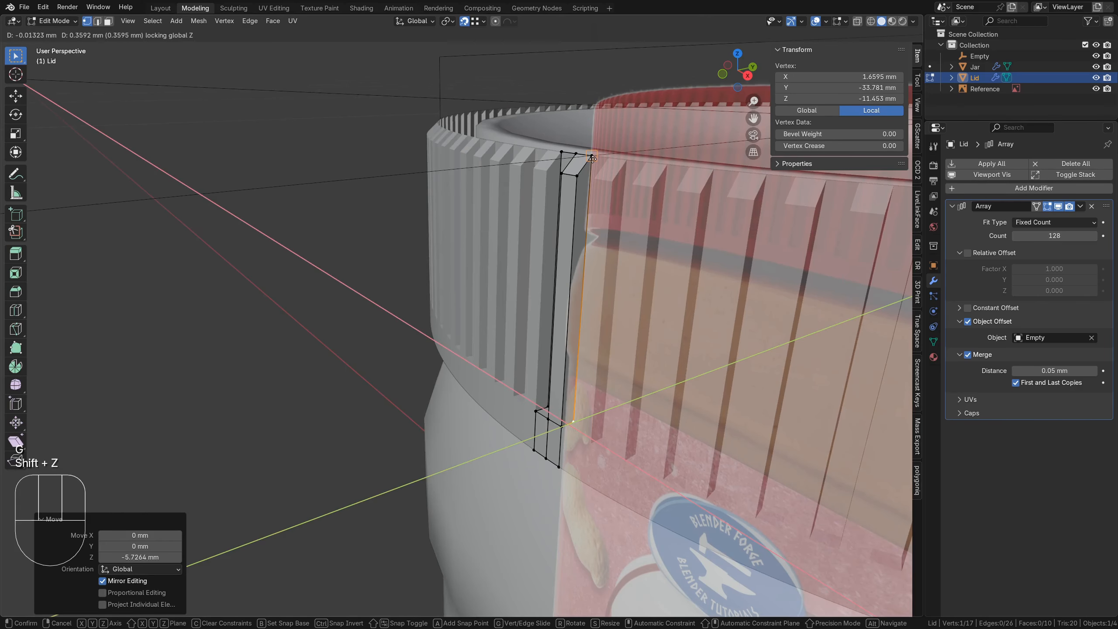
pyautogui.click(593, 159)
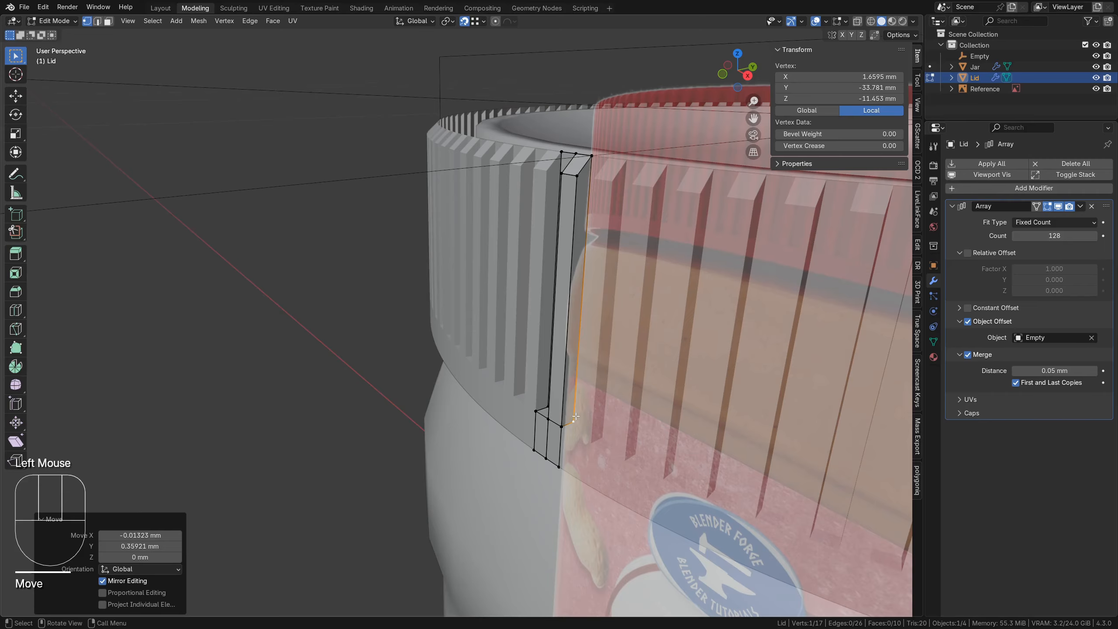
pyautogui.moveTo(576, 416); pyautogui.dragTo(710, 352, button='middle')
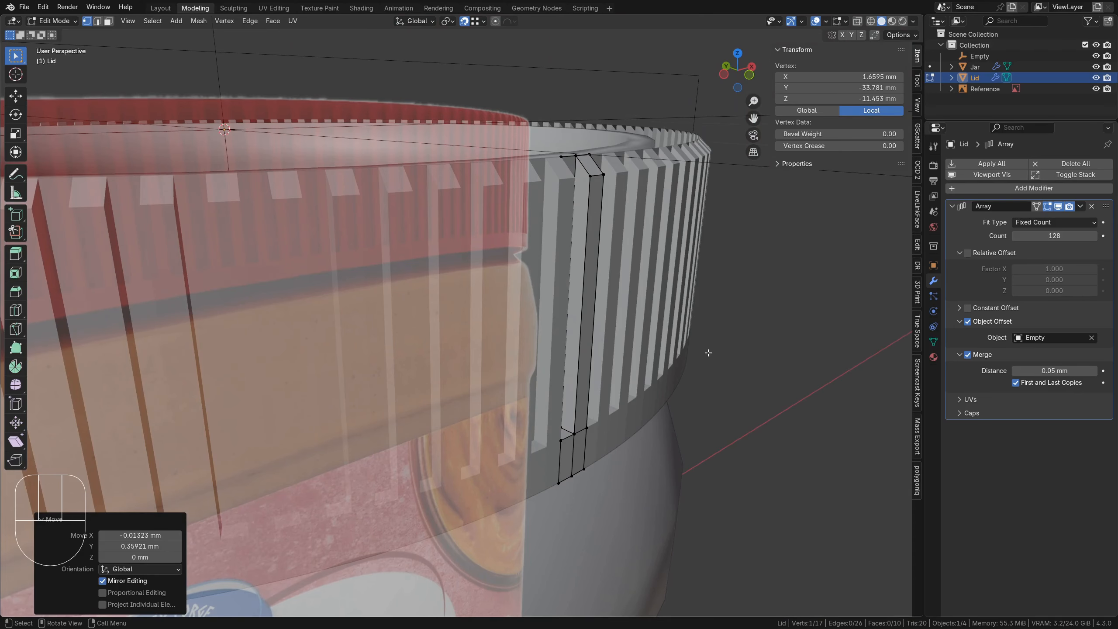
# Set the transform pivot point to the 3D cursor and select the lid segment's two top inner edges in mesh editing
pyautogui.press('Tab')
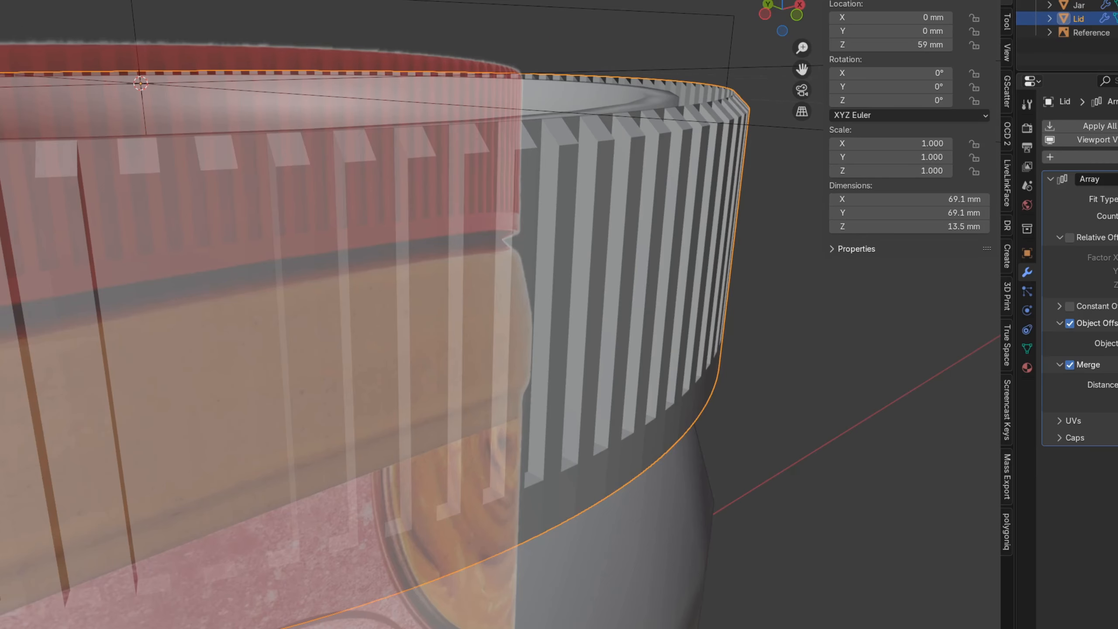
pyautogui.click(424, 0)
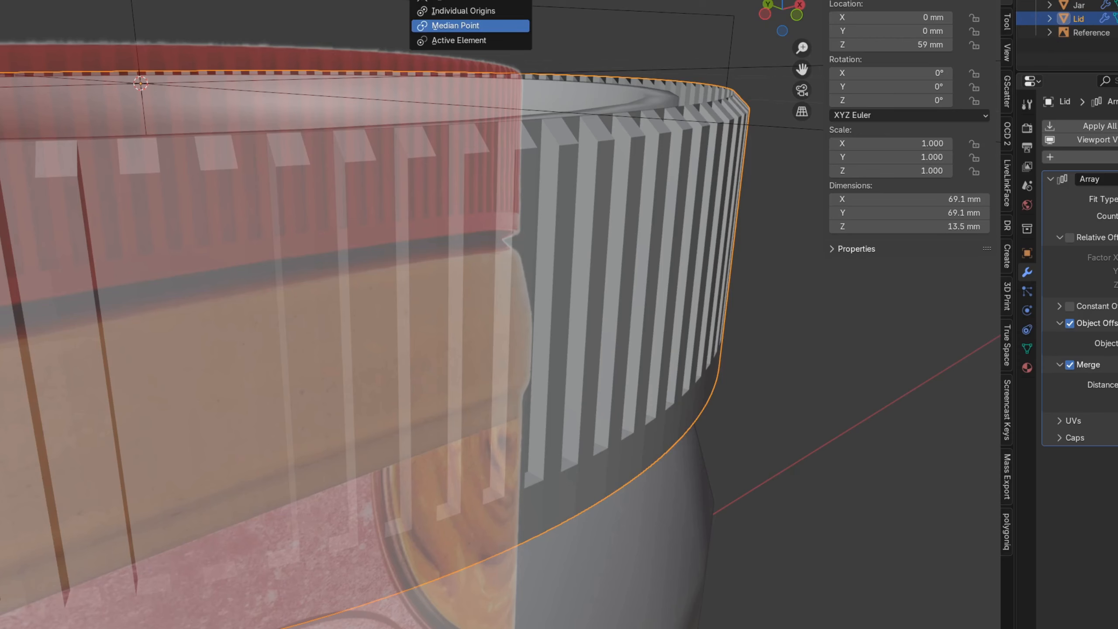
pyautogui.click(479, 3)
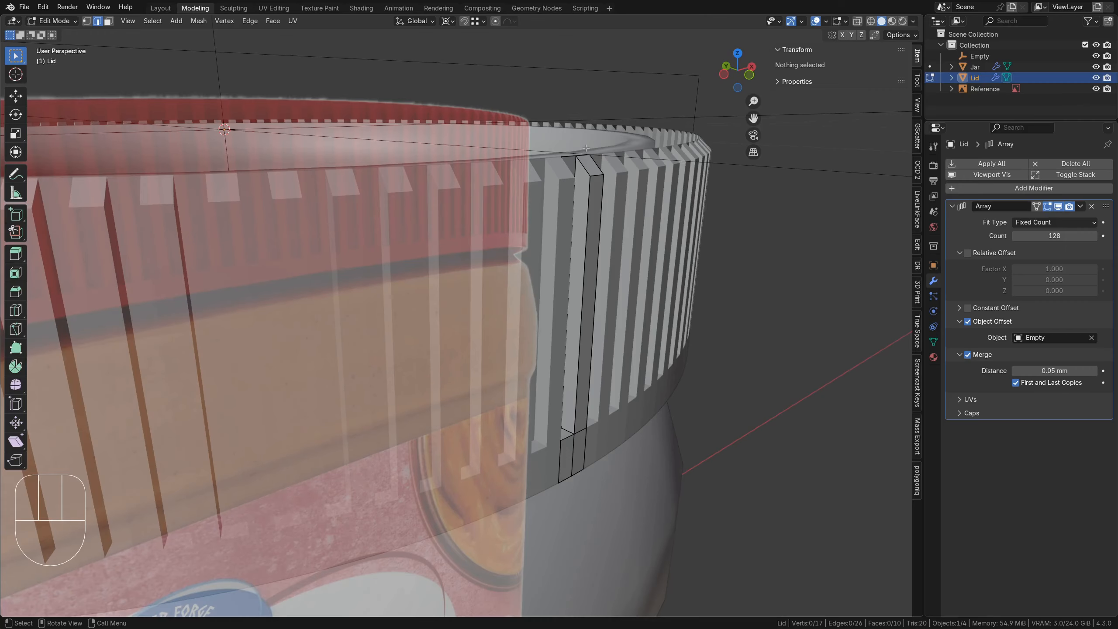
pyautogui.click(568, 155)
pyautogui.keyDown('shift'); pyautogui.click(586, 154); pyautogui.keyUp('shift')
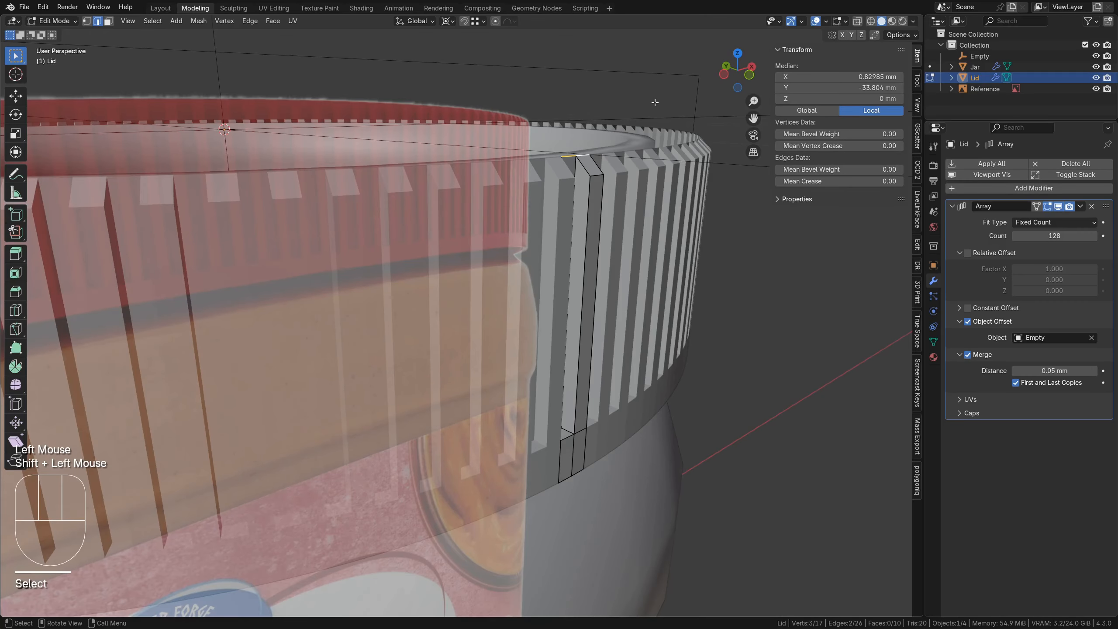
# Extrude the lid segment's top edges inward at scale 0.870 and resize them by 1.121 to form a narrow rim
pyautogui.press('e')
pyautogui.press('s')
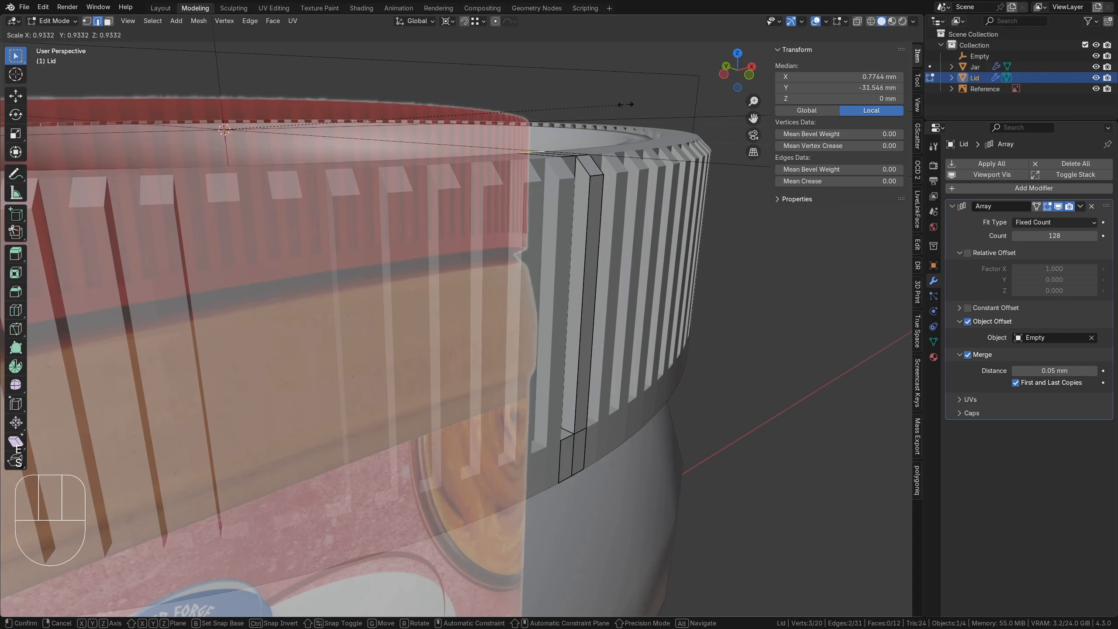
pyautogui.click(599, 127)
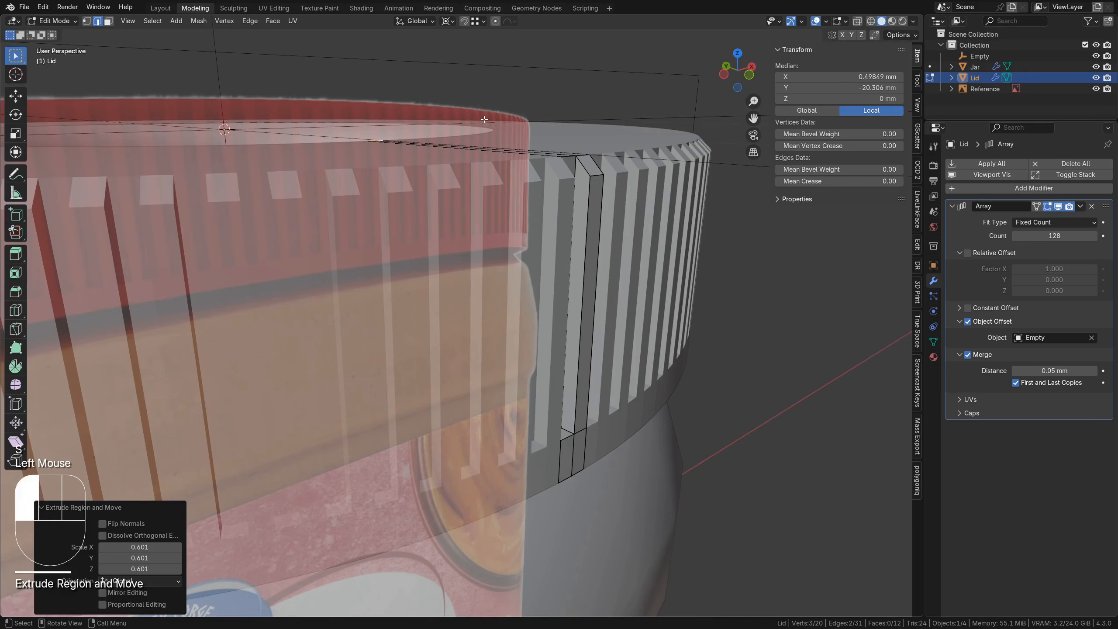
pyautogui.moveTo(594, 204); pyautogui.dragTo(603, 252, button='middle')
pyautogui.press('s')
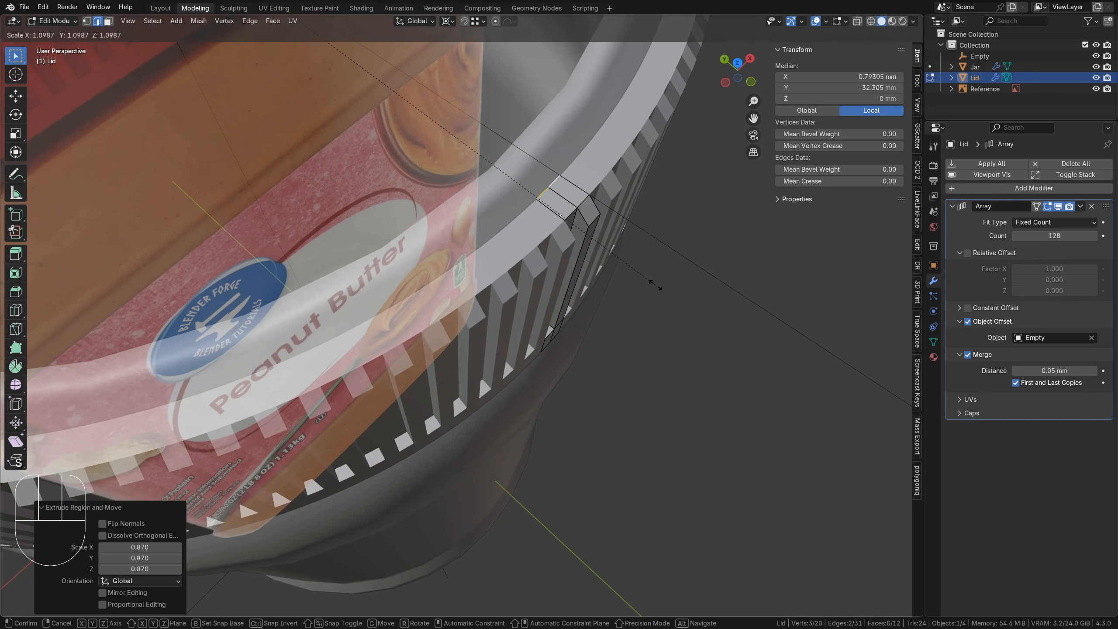
pyautogui.click(663, 296)
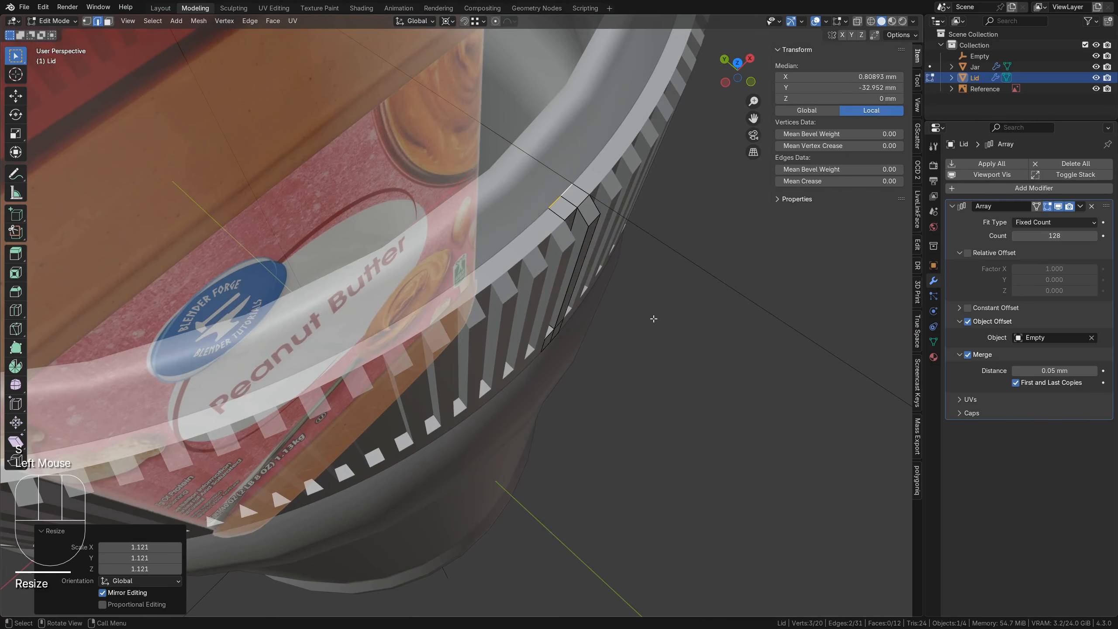
# Scale the lid segment's inner bottom edges to 0.981 in X and Y, keeping Z locked
pyautogui.moveTo(608, 458); pyautogui.dragTo(616, 348, button='middle')
pyautogui.click(615, 510)
pyautogui.keyDown('shift'); pyautogui.click(620, 514); pyautogui.keyUp('shift')
pyautogui.press('s')
pyautogui.hotkey('shift', 'z')
pyautogui.click(777, 497)
# Extrude the inner bottom edges upward along Z to just below the lid's top, forming the inner wall
pyautogui.hotkey('alt', 'z')
pyautogui.press('e')
pyautogui.press('z')
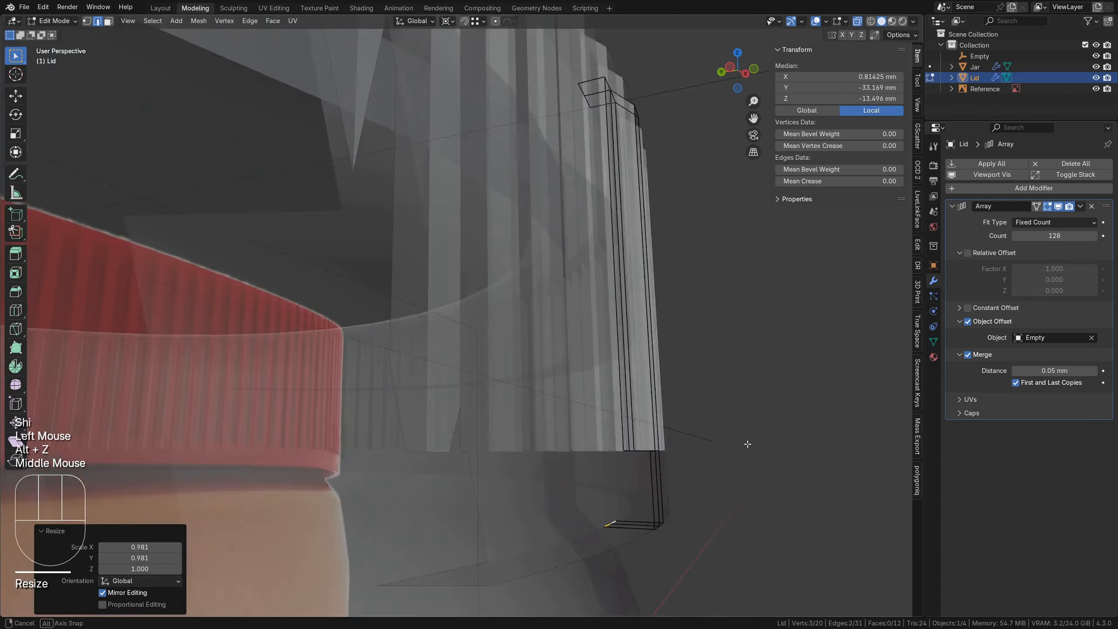
pyautogui.click(744, 154)
# Extrude the inner wall's upper edges and scale them inward in X and Y to form a narrow ledge
pyautogui.moveTo(740, 157); pyautogui.dragTo(693, 264, button='middle')
pyautogui.press('e')
pyautogui.press('s')
pyautogui.hotkey('shift', 'z')
pyautogui.click(702, 215)
# Apply the Array modifier on the lid
pyautogui.moveTo(693, 264); pyautogui.dragTo(660, 260, button='middle')
pyautogui.press('Tab')
pyautogui.click(1080, 207)
pyautogui.click(1065, 218)
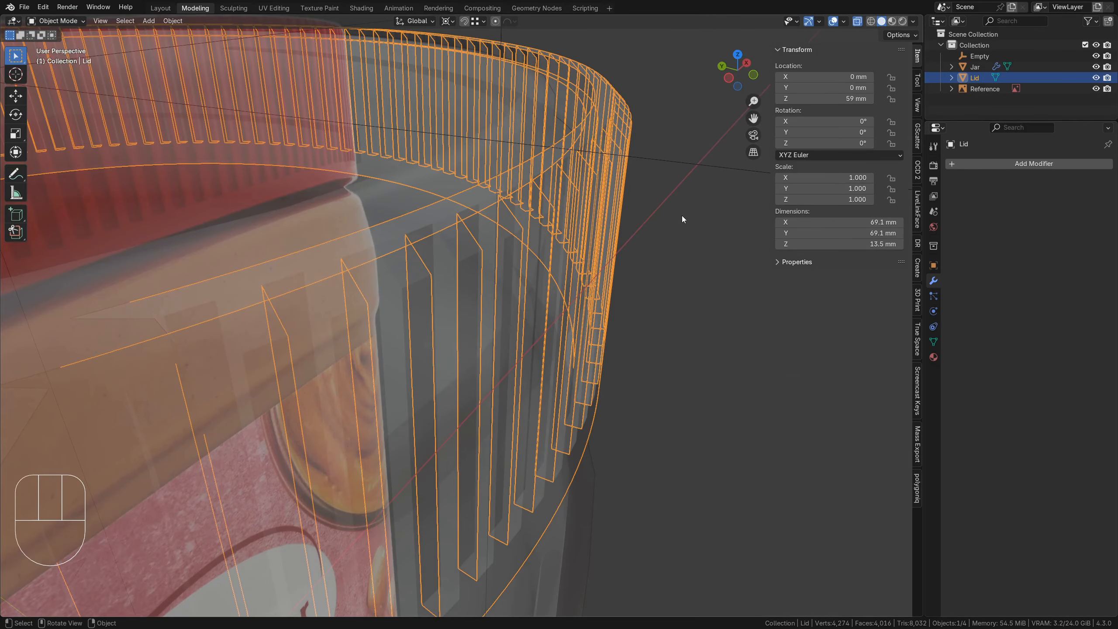
# Fill the lid's inner opening with Grid Fill using the selected inner edge loop
pyautogui.hotkey('alt', 'z')
pyautogui.press('Tab')
pyautogui.moveTo(674, 213); pyautogui.dragTo(552, 219, button='middle')
pyautogui.hotkey('ctrl', 'f')
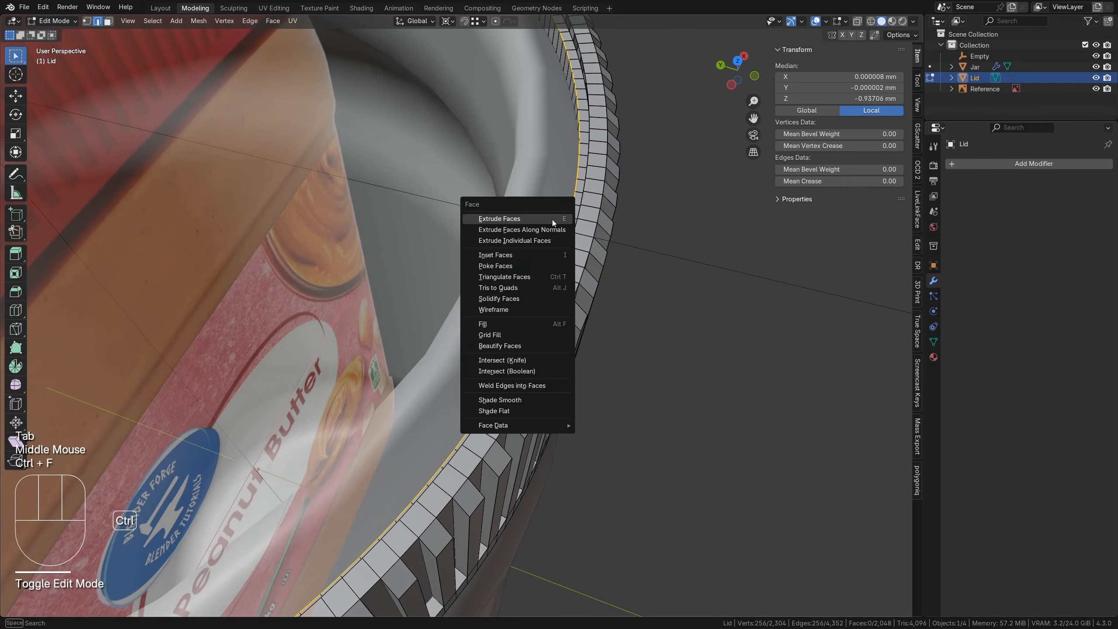
pyautogui.press('g')
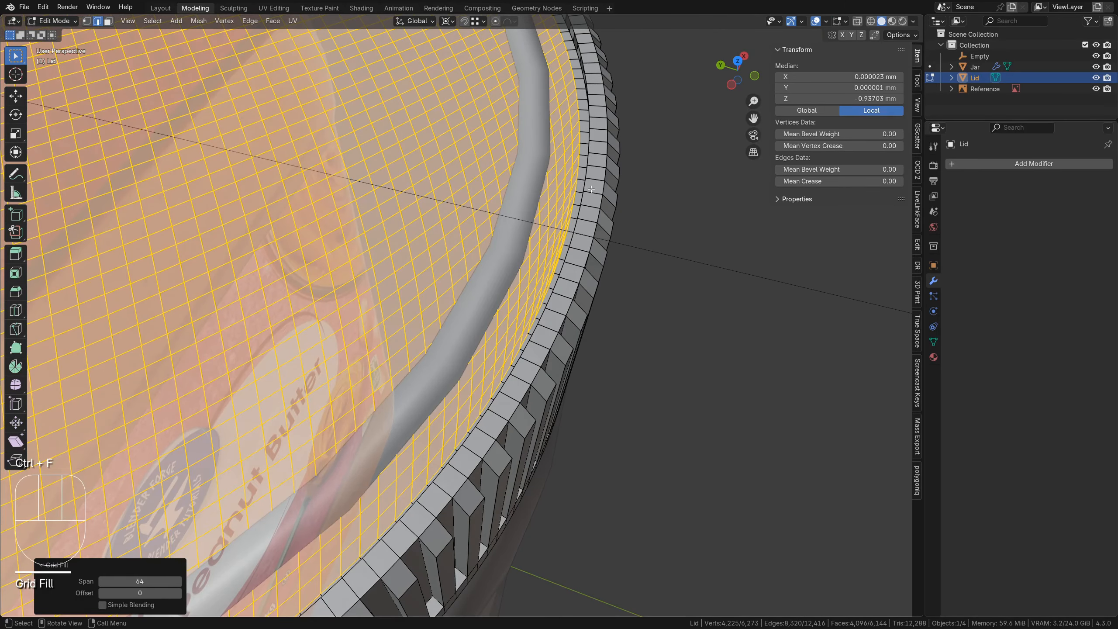
# Select the lid's upper rim edge loop and close the outer top surface with Grid Fill
pyautogui.scroll(-6, 591, 188)
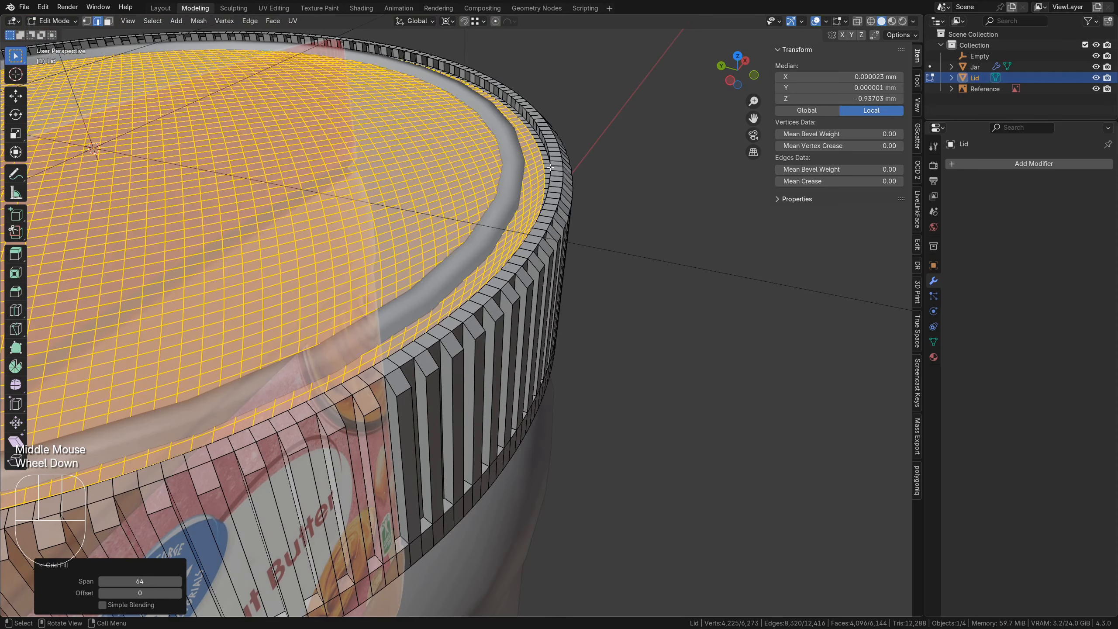
pyautogui.keyDown('alt'); pyautogui.click(549, 169); pyautogui.keyUp('alt')
pyautogui.hotkey('ctrl', 'f')
pyautogui.press('g')
pyautogui.scroll(-3, 593, 247)
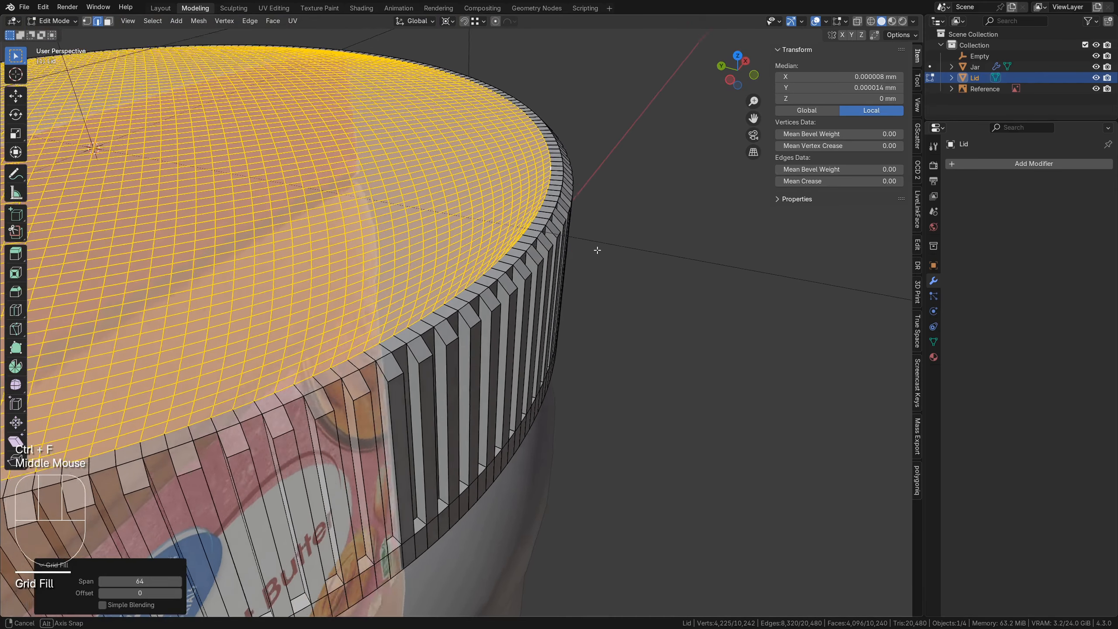
pyautogui.press('Tab')
# Turn on viewport display of the jar's Bevel and Subdivision modifiers
pyautogui.moveTo(571, 269); pyautogui.dragTo(636, 277, button='middle')
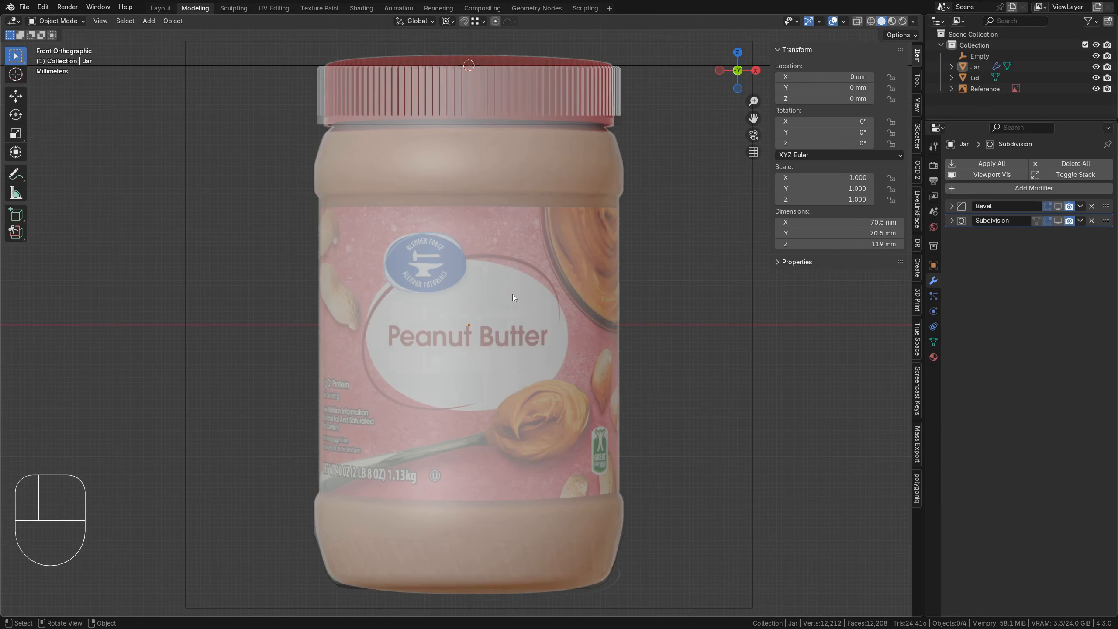
pyautogui.click(511, 294)
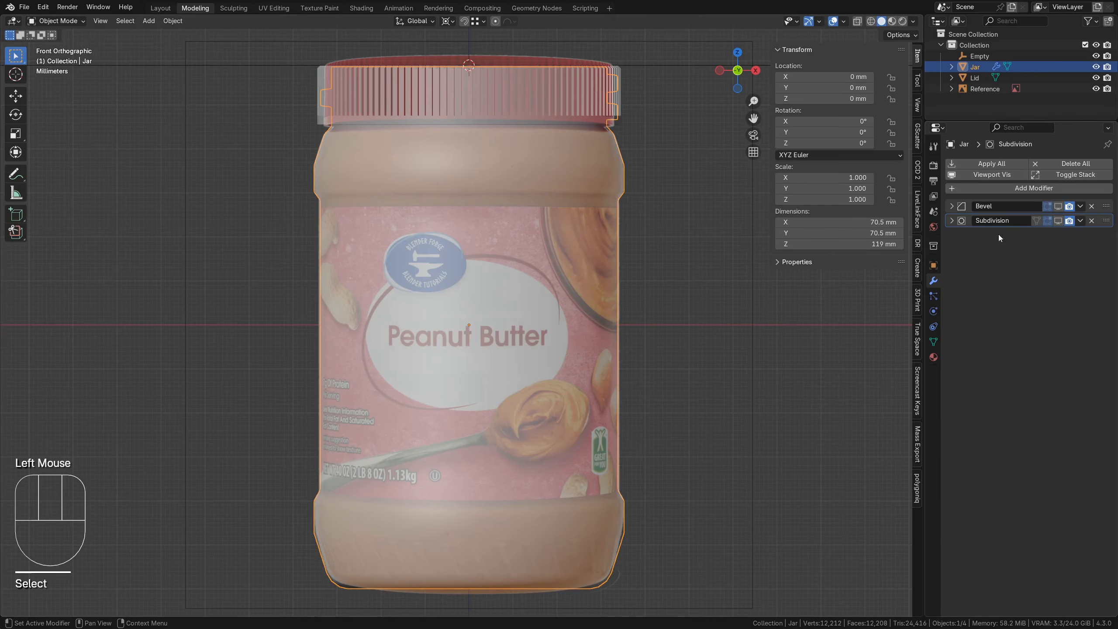
pyautogui.click(1056, 207)
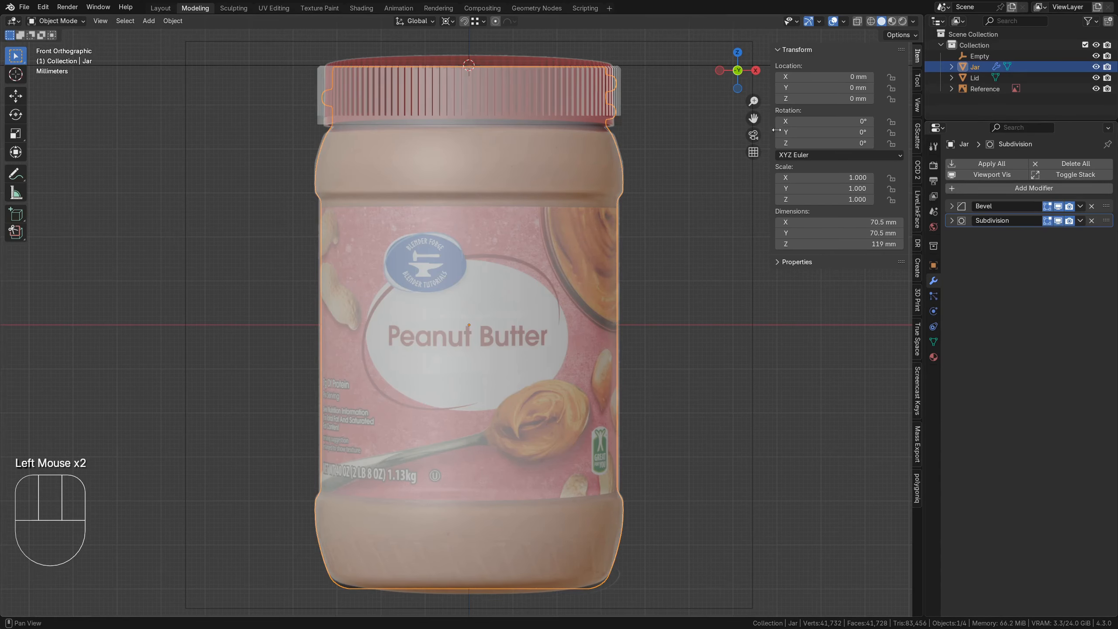
# Select the lid's whole mesh and scale it uniformly against the front reference image
pyautogui.click(616, 91)
pyautogui.scroll(3, 616, 91)
pyautogui.keyDown('shift'); pyautogui.moveTo(638, 176); pyautogui.dragTo(667, 267, button='middle'); pyautogui.keyUp('shift')
pyautogui.press('Tab')
pyautogui.press('a')
pyautogui.press('s')
pyautogui.click(790, 363)
# Scale the lid mesh along Z and shift it vertically to match the reference lid's height and position
pyautogui.press('s')
pyautogui.press('z')
pyautogui.click(829, 357)
pyautogui.press('g')
pyautogui.press('z')
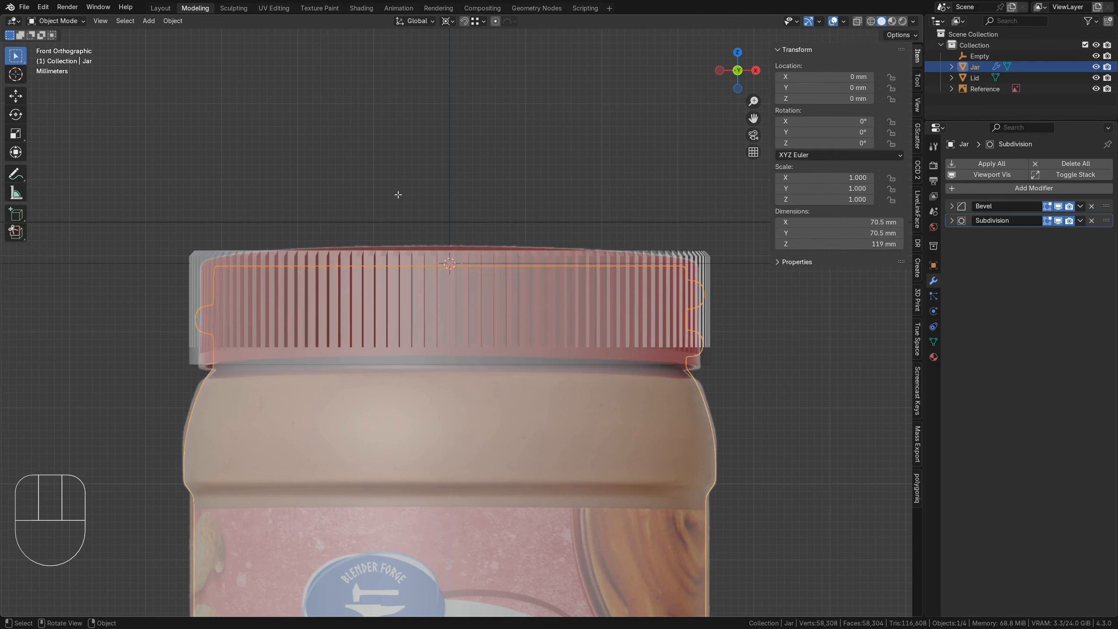
# Select the jar's neck and thread faces through the mesh and scale them to about 0.911 in X and Y
pyautogui.press('Tab')
pyautogui.hotkey('alt', 'z')
pyautogui.moveTo(122, 201); pyautogui.dragTo(753, 374)
pyautogui.press('s')
pyautogui.hotkey('shift', 'z')
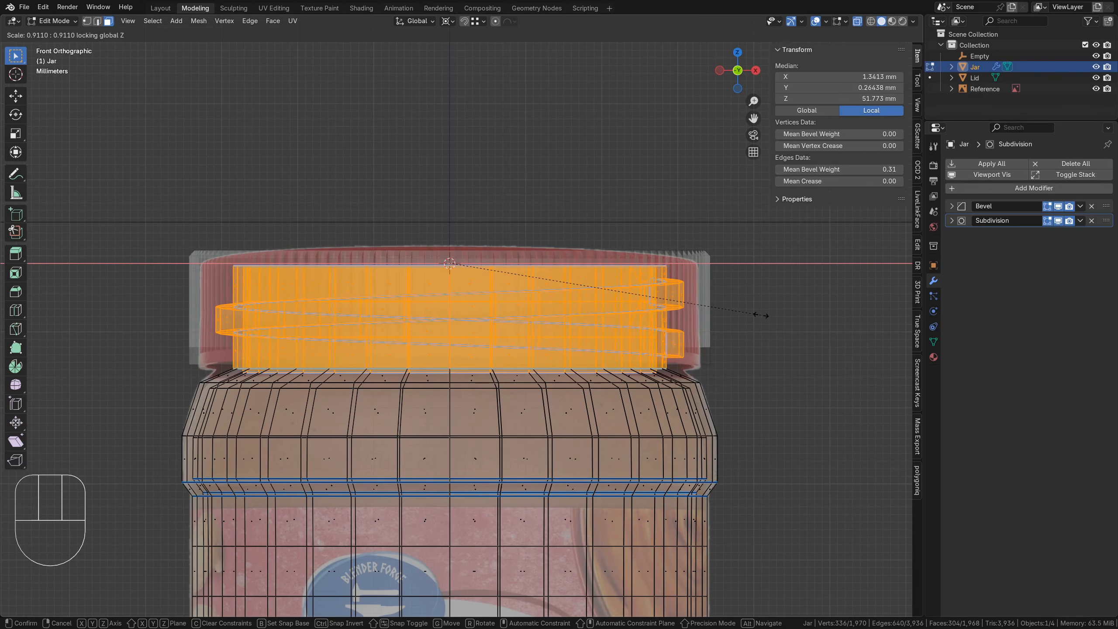
pyautogui.click(760, 314)
pyautogui.press('Tab')
# Scale the entire lid mesh in X and Y to about 64.7 mm in diameter, matching the reference lid
pyautogui.click(724, 291)
pyautogui.press('Tab')
pyautogui.press('s')
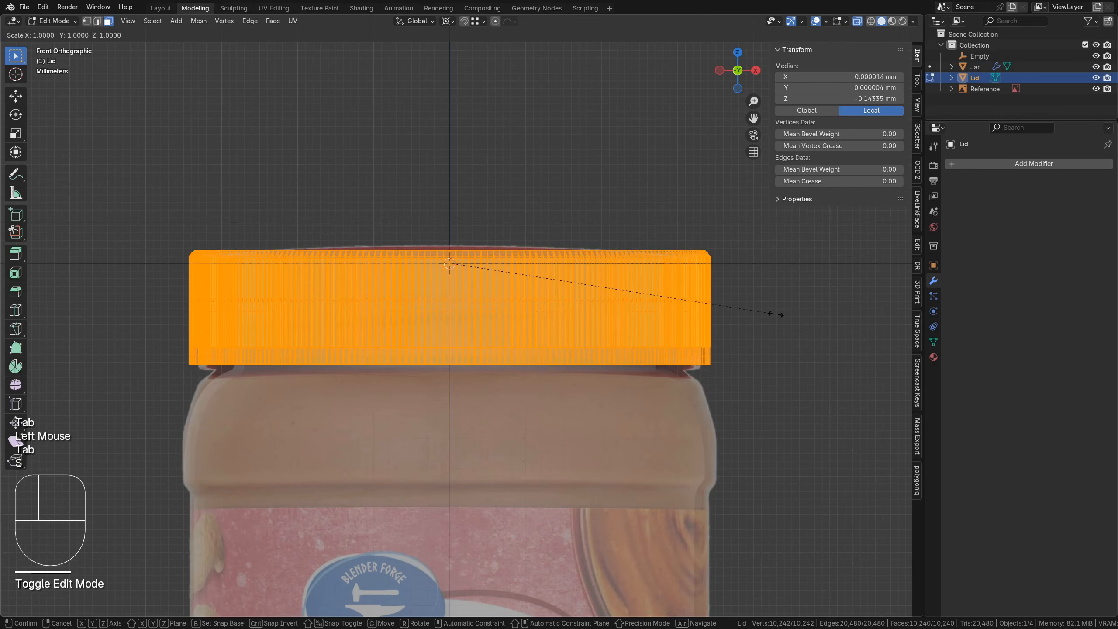
pyautogui.hotkey('shift', 'z')
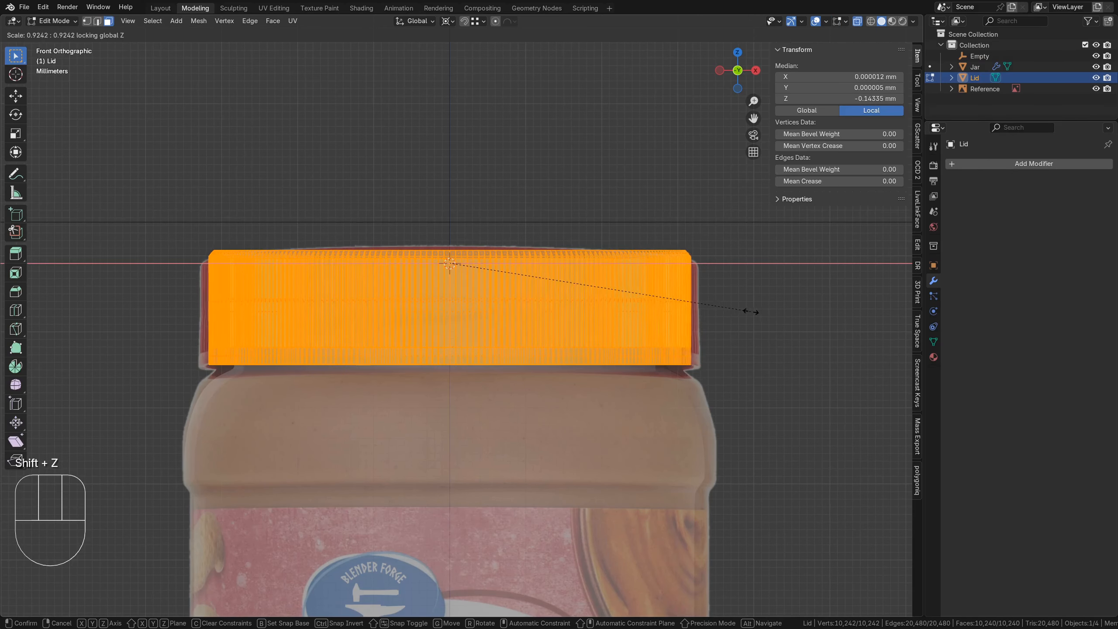
pyautogui.click(755, 312)
pyautogui.press('Tab')
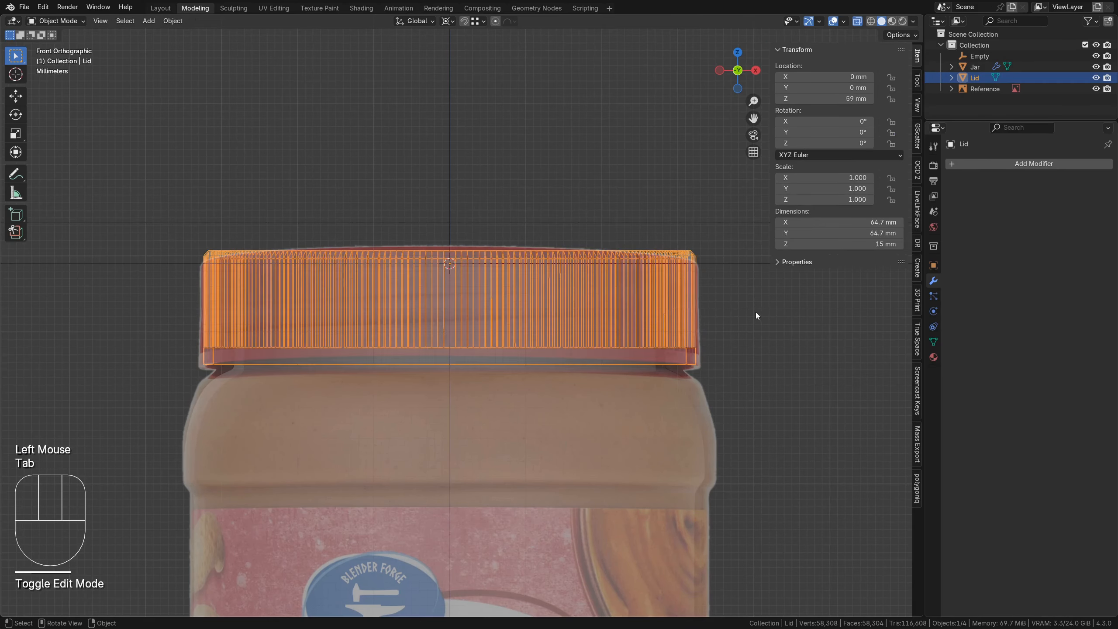
# Turn off X-ray, toggle the lid's visibility to check the jar's neck, and hide the Reference image
pyautogui.hotkey('alt', 'z')
pyautogui.scroll(-6, 756, 312)
pyautogui.click(1095, 78)
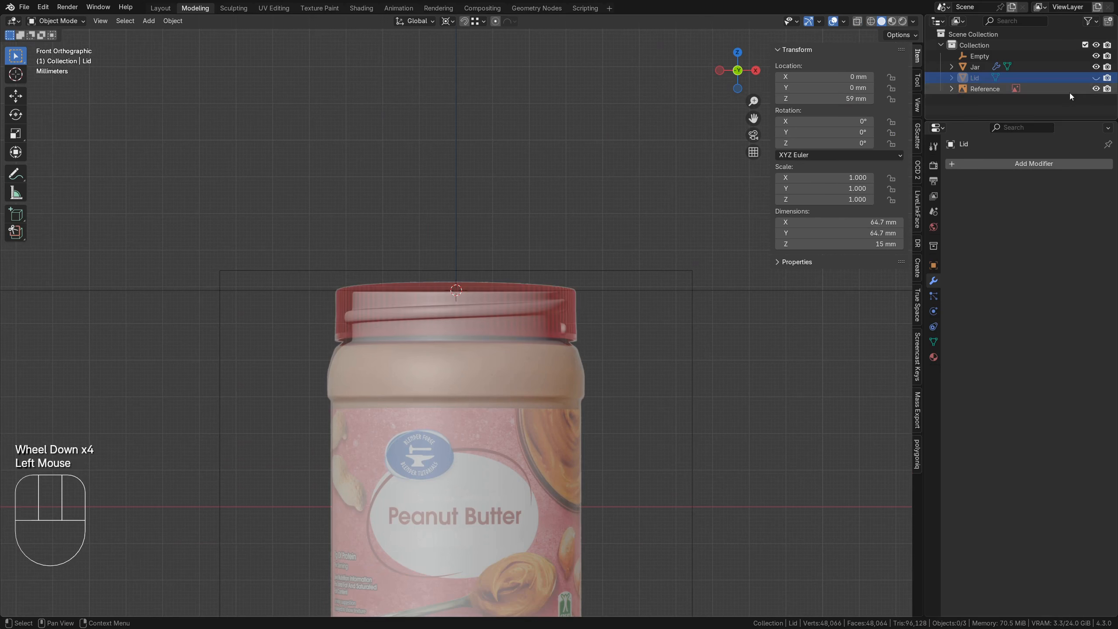
pyautogui.click(1096, 78)
pyautogui.click(1096, 89)
pyautogui.keyDown('shift'); pyautogui.moveTo(642, 484); pyautogui.dragTo(658, 324, button='middle'); pyautogui.keyUp('shift')
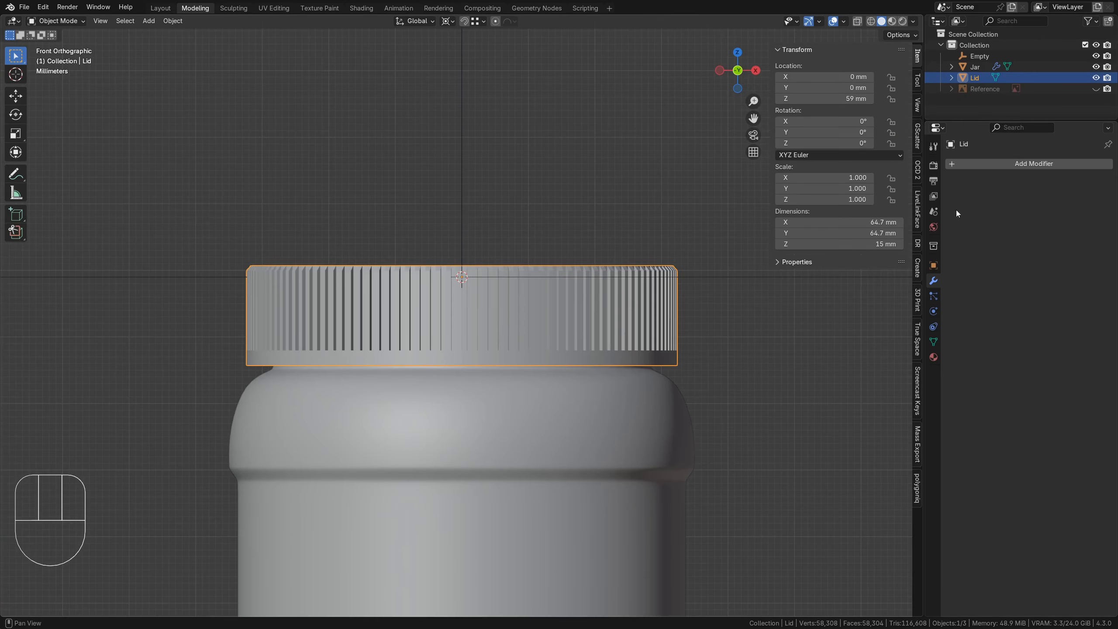
# Add a Bevel modifier with 2 segments to the lid
pyautogui.click(1033, 165)
pyautogui.moveTo(1031, 163)
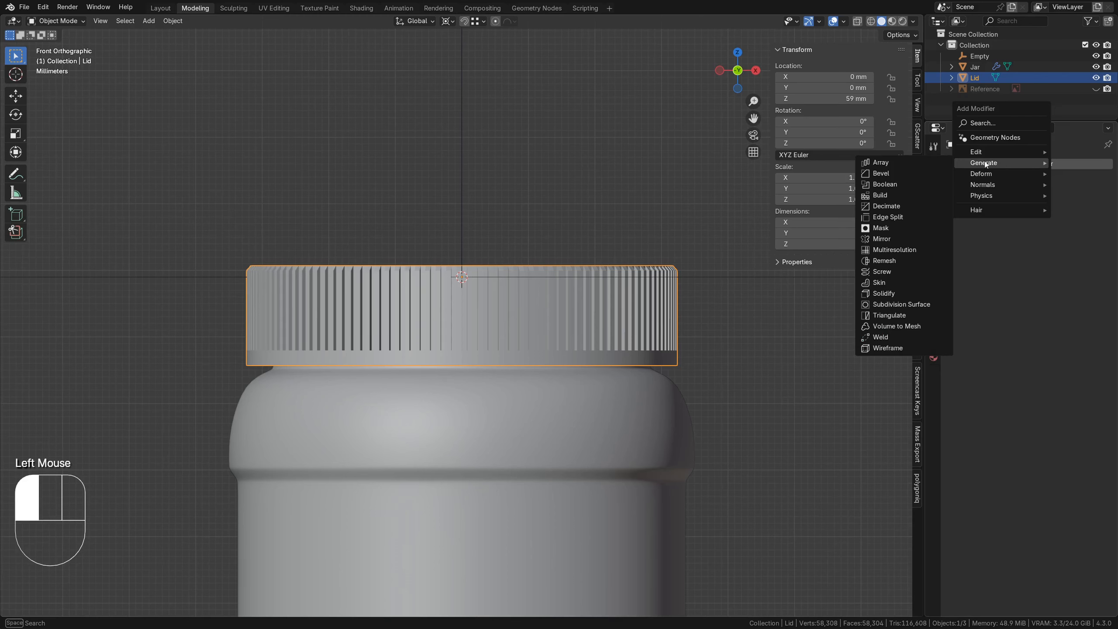
pyautogui.click(900, 173)
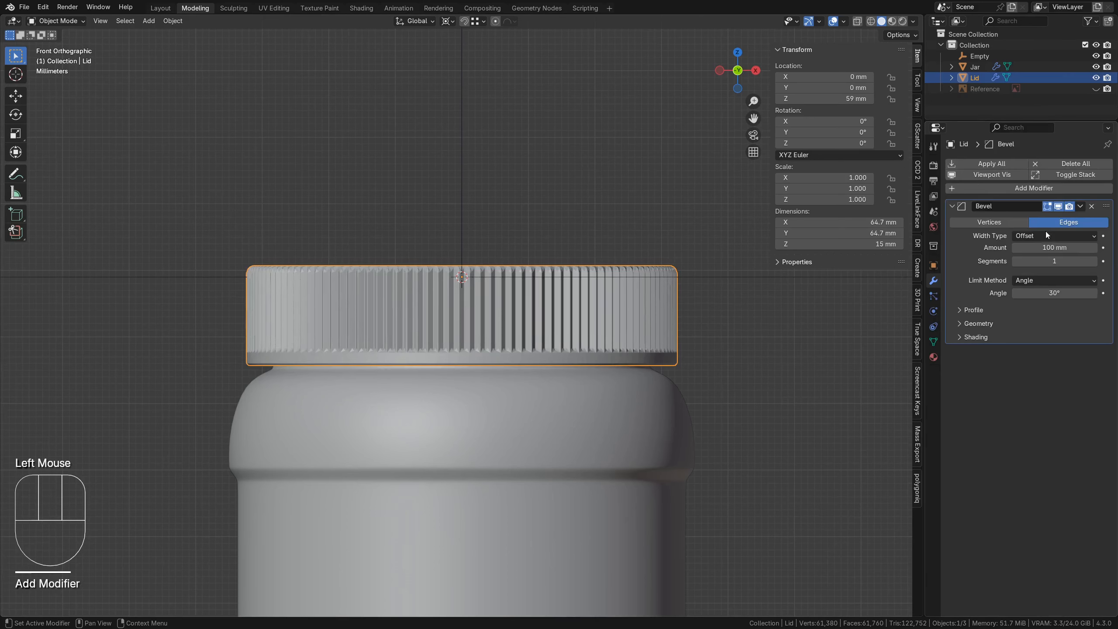
pyautogui.click(1059, 248)
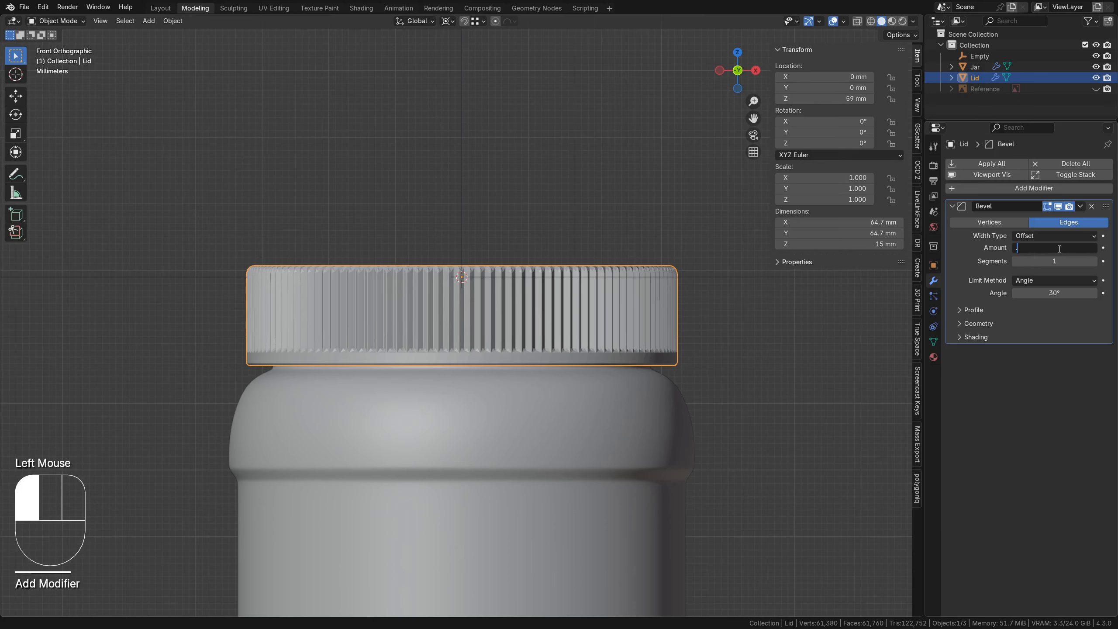
pyautogui.write('.0')
pyautogui.press('Return')
pyautogui.click(1093, 261)
# Set the lid's bevel amount to 0.05 mm and inspect the ridges up close
pyautogui.scroll(8, 629, 281)
pyautogui.keyDown('shift'); pyautogui.moveTo(629, 281); pyautogui.dragTo(489, 218, button='middle'); pyautogui.keyUp('shift')
pyautogui.click(1058, 248)
pyautogui.write('.05')
pyautogui.press('Return')
pyautogui.scroll(-7, 521, 372)
pyautogui.scroll(-5, 496, 360)
pyautogui.moveTo(496, 361); pyautogui.dragTo(566, 459, button='middle')
pyautogui.scroll(3, 551, 401)
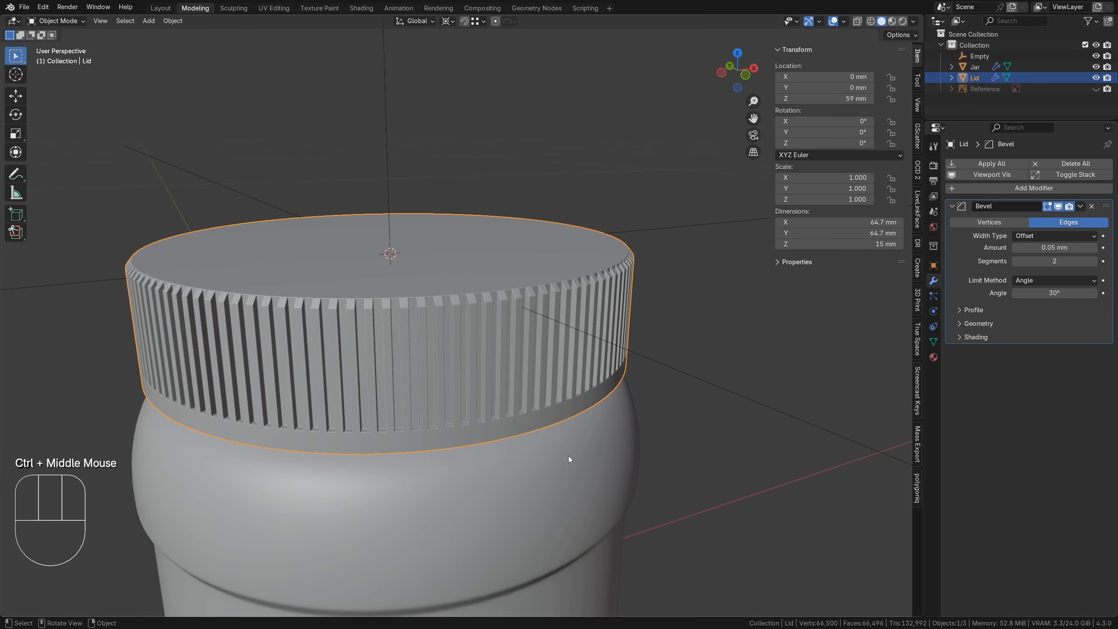
# Isolate the jar in Local View for mesh editing, looking down into its opening
pyautogui.press('KP_1')
pyautogui.press('a')
pyautogui.press('KP_Decimal')
pyautogui.scroll(8, 567, 456)
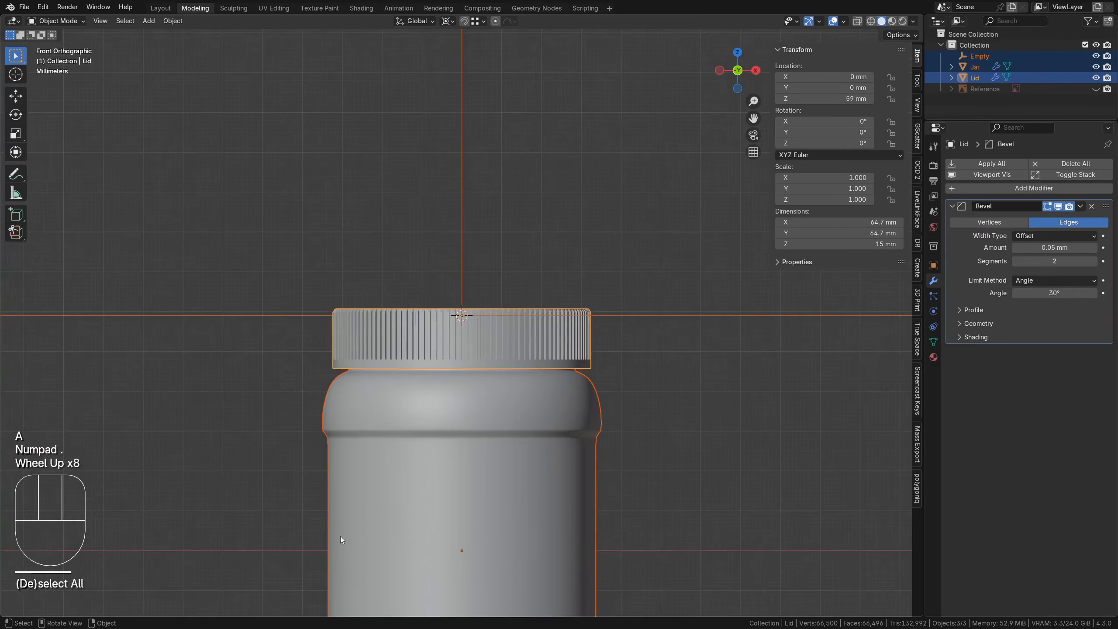
pyautogui.click(424, 368)
pyautogui.press('Tab')
pyautogui.press('KP_Divide')
pyautogui.moveTo(507, 237); pyautogui.dragTo(516, 273, button='middle')
# Select the jar's inner floor faces and grow the selection up the interior wall to below the neck
pyautogui.keyDown('alt'); pyautogui.click(492, 186); pyautogui.keyUp('alt')
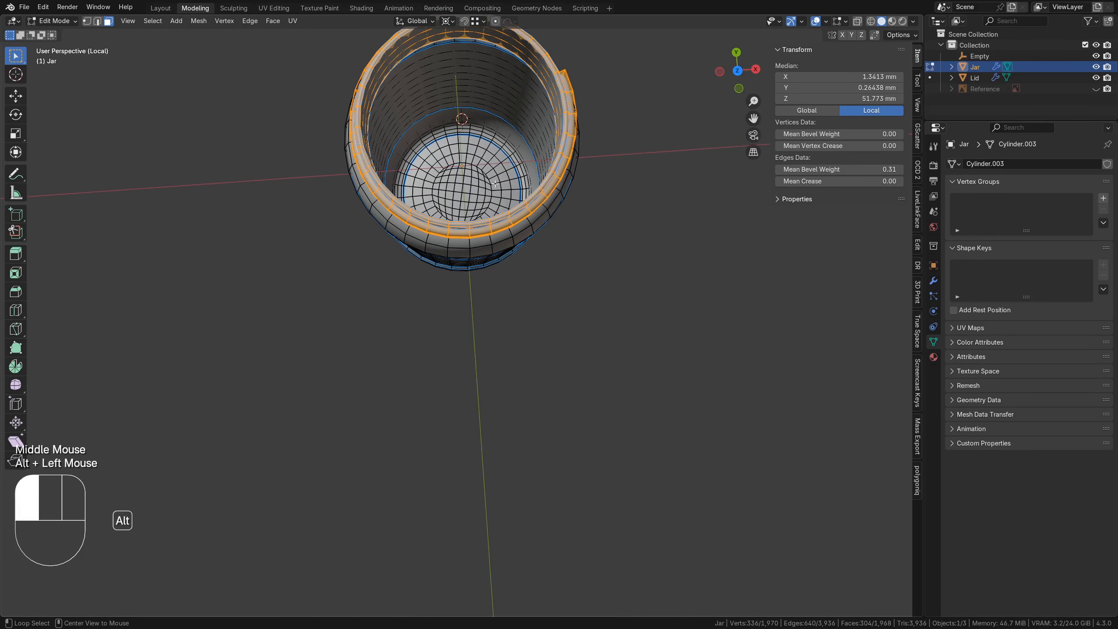
pyautogui.press('ctrl+KP_Add')
pyautogui.press('ctrl+KP_Add')
pyautogui.press('ctrl+KP_Add')
pyautogui.press('ctrl+KP_Add')
pyautogui.press('ctrl+KP_Add')
pyautogui.press('ctrl+KP_Add')
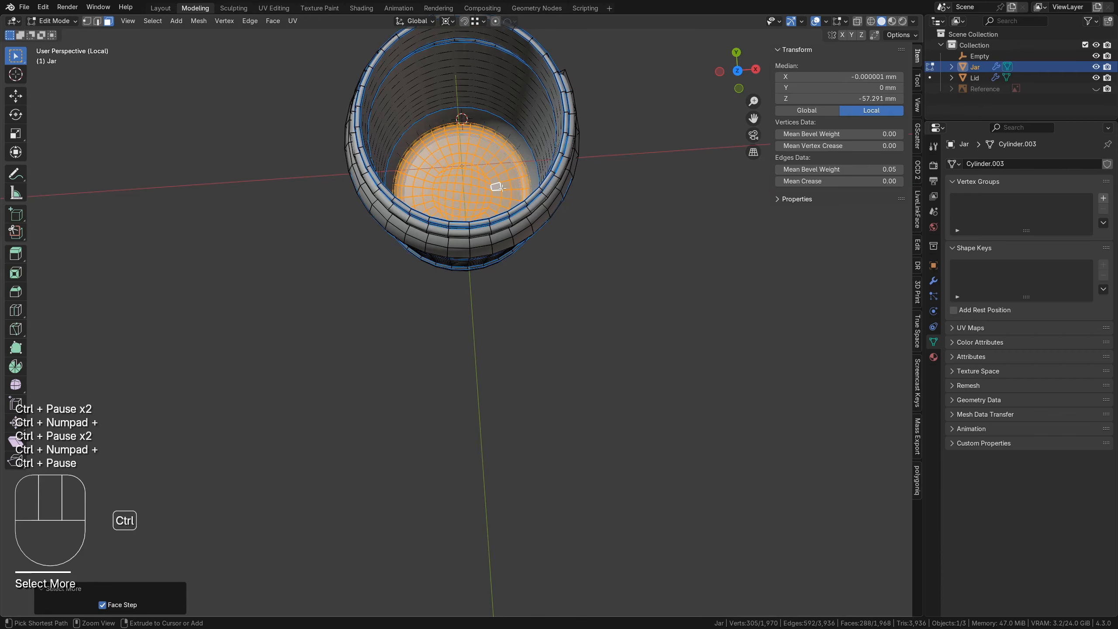
pyautogui.press('ctrl+KP_Add')
pyautogui.moveTo(500, 192); pyautogui.dragTo(511, 266, button='middle')
pyautogui.moveTo(512, 266); pyautogui.dragTo(479, 264, button='middle')
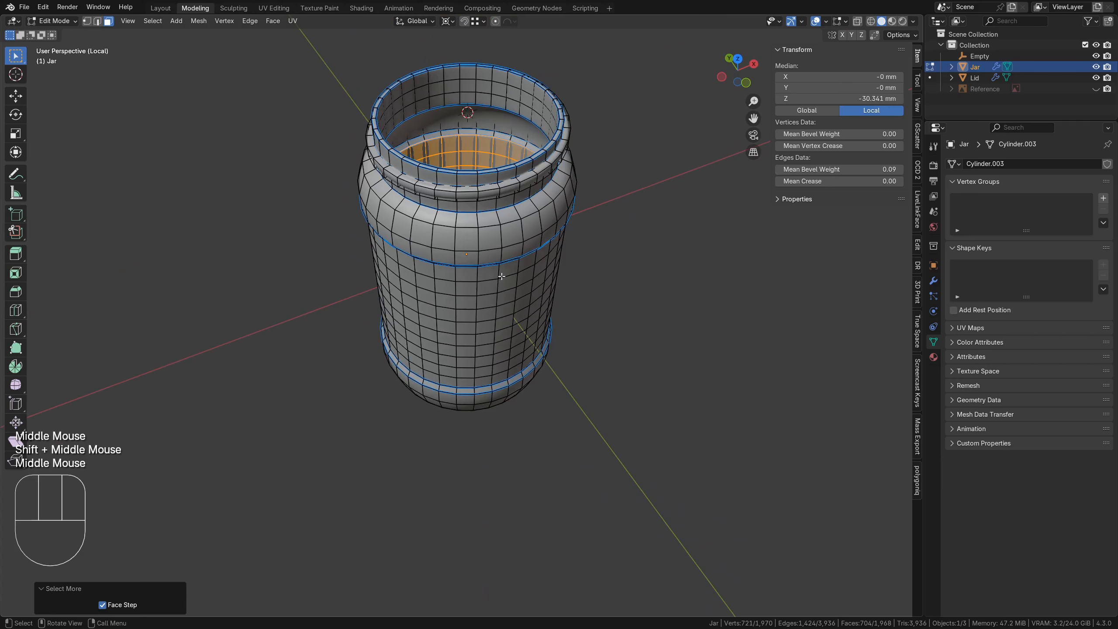
pyautogui.press('ctrl+KP_Add')
pyautogui.press('ctrl+KP_Add')
# Duplicate the selected interior faces in place and separate them into a new object
pyautogui.hotkey('shift', 'd')
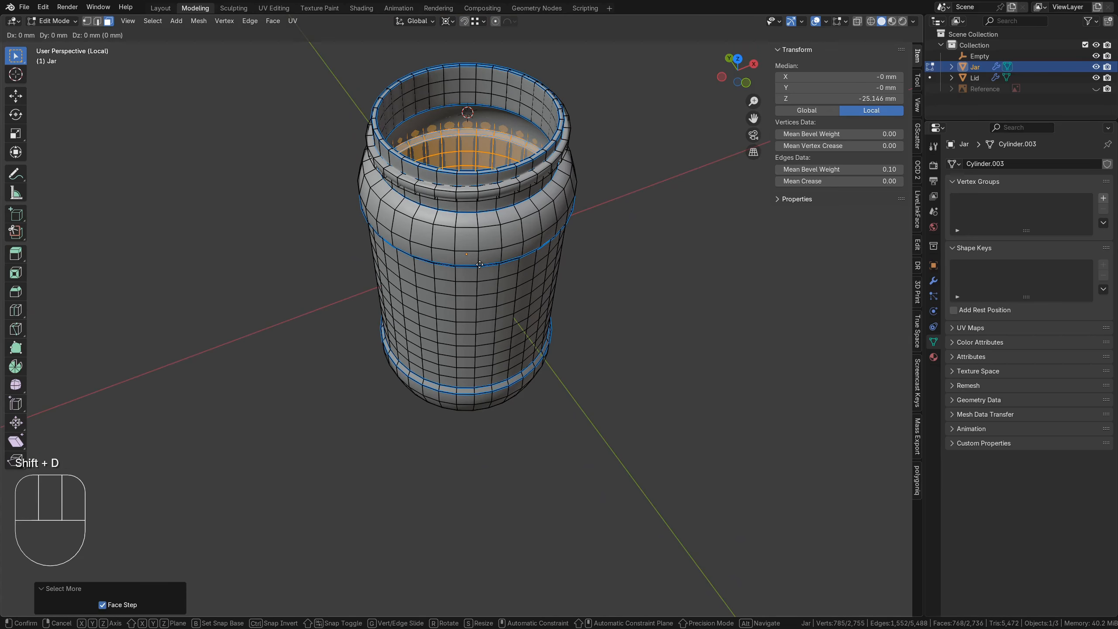
pyautogui.press('Return')
pyautogui.press('p')
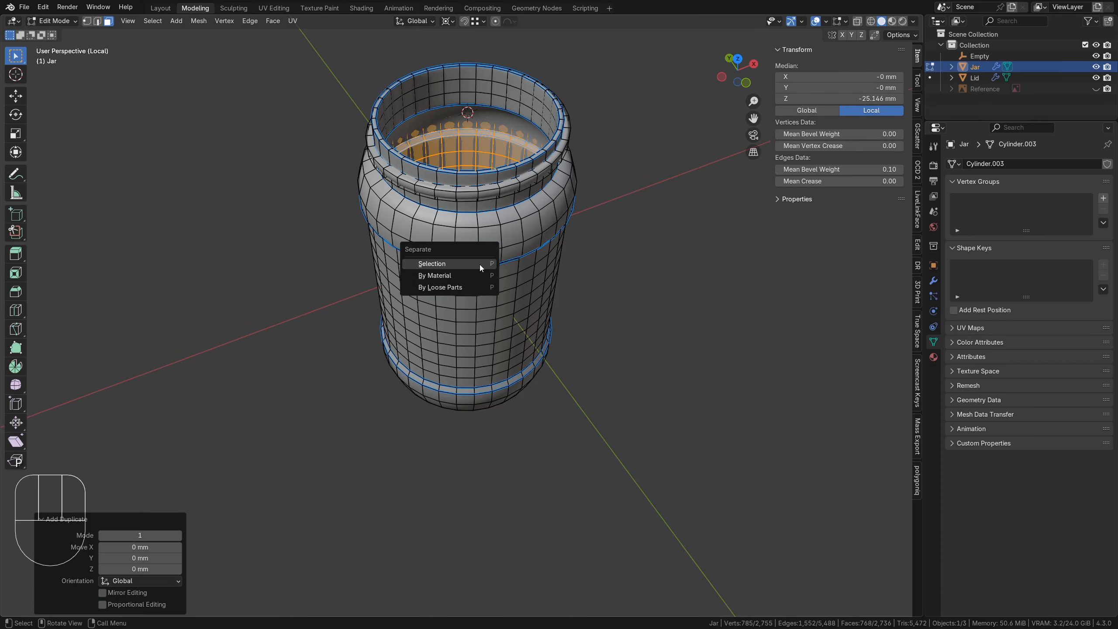
pyautogui.click(480, 265)
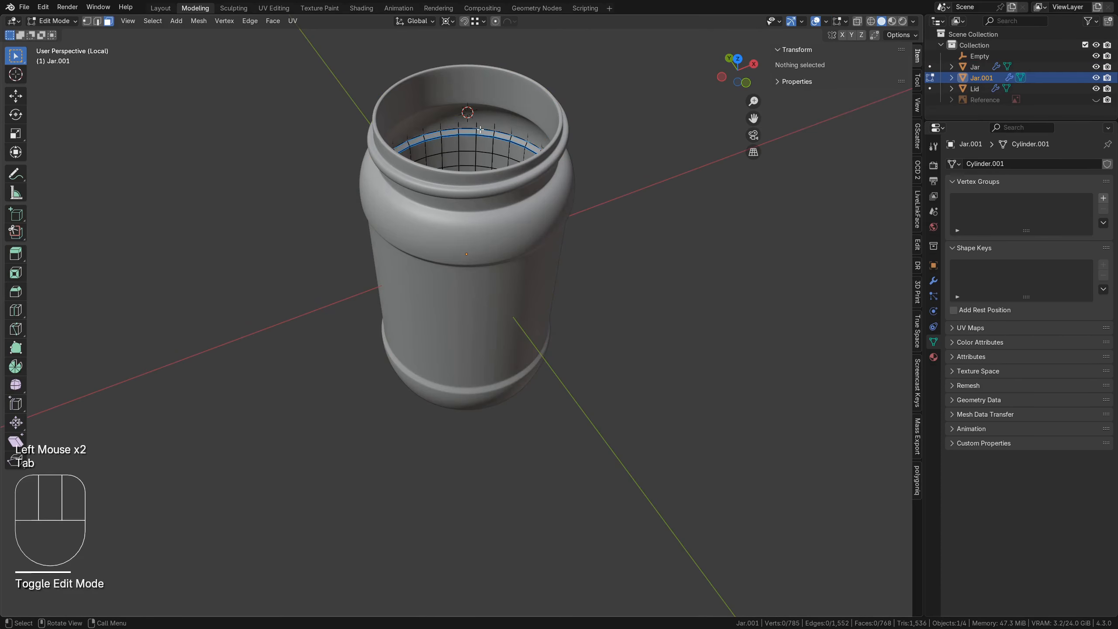
# Isolate the separated interior mesh in Local View and offset all its faces by -0.782 mm with Shrink/Fatten
pyautogui.press('KP_Divide')
pyautogui.press('KP_Divide')
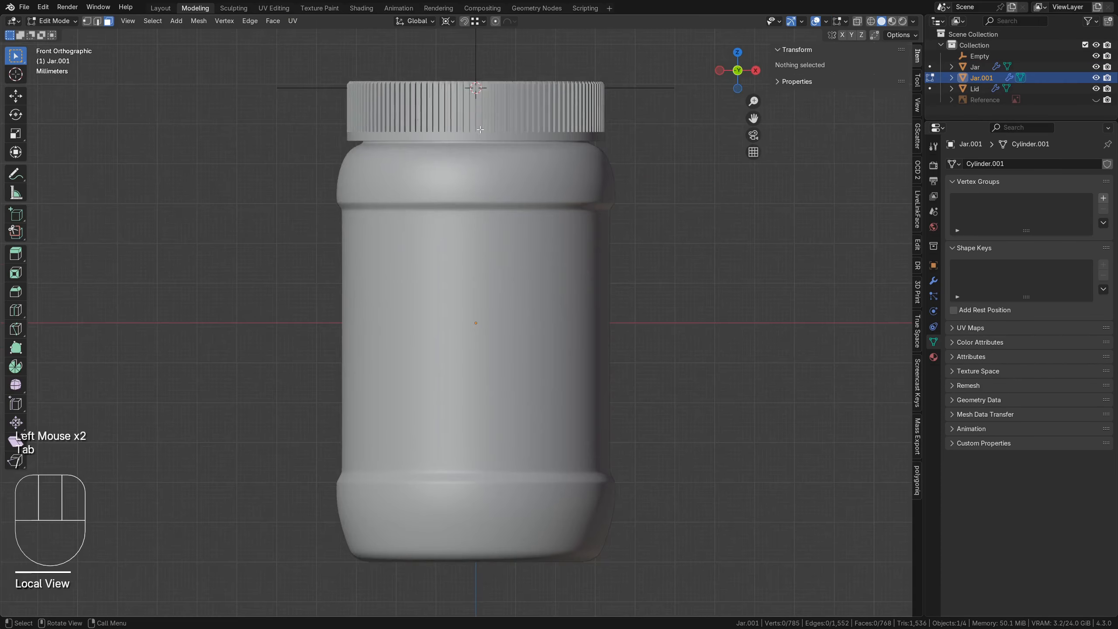
pyautogui.moveTo(479, 129); pyautogui.dragTo(473, 263, button='middle')
pyautogui.scroll(-2, 472, 263)
pyautogui.press('a')
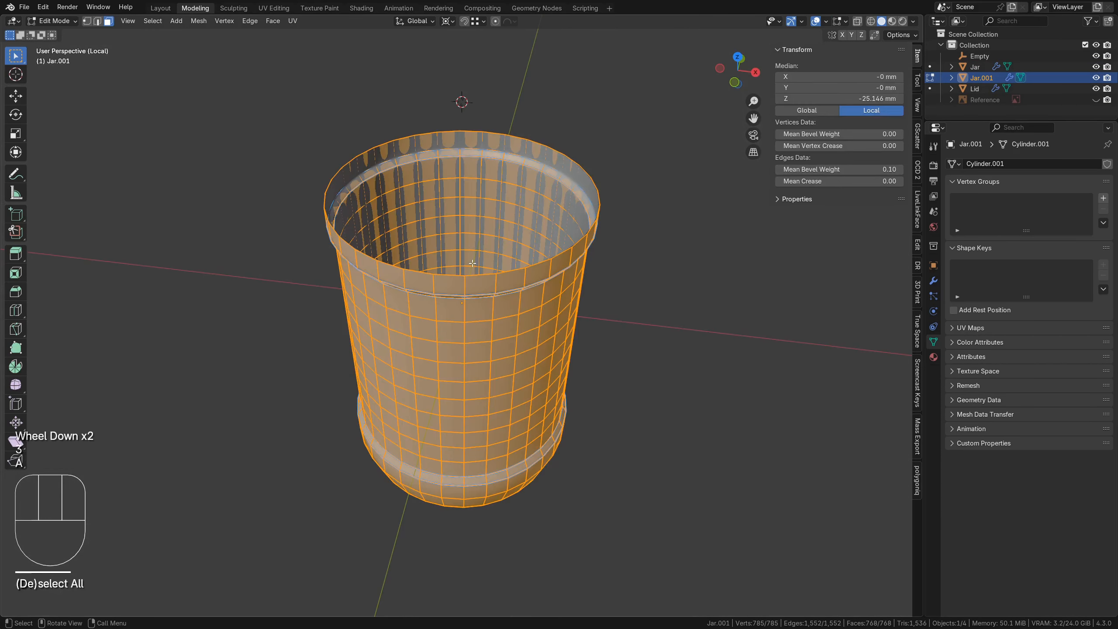
pyautogui.hotkey('alt', 's')
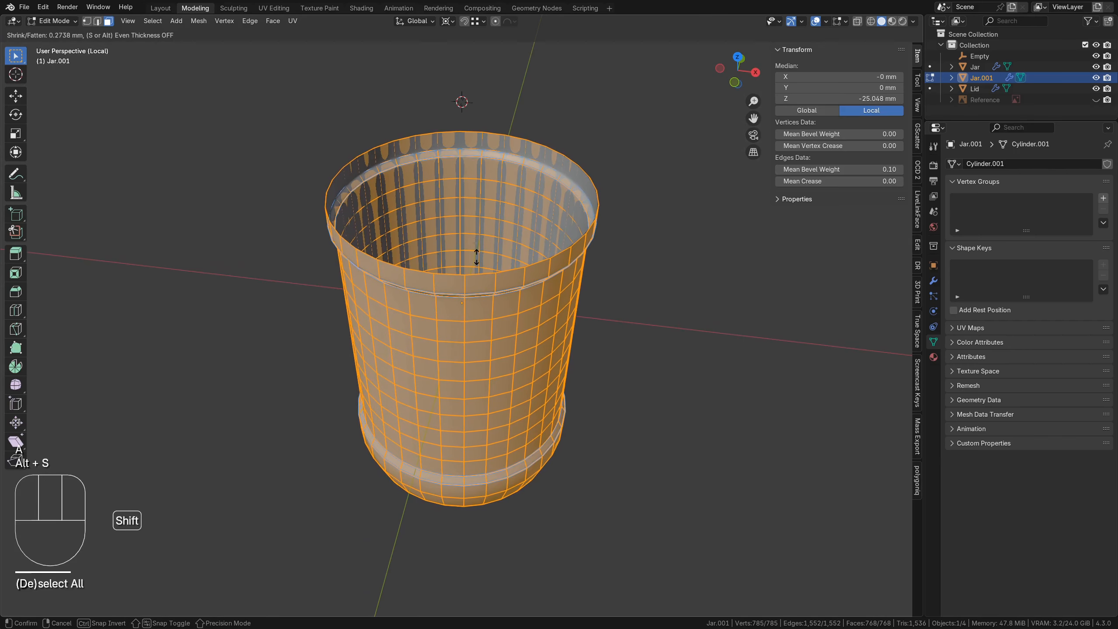
pyautogui.keyDown('shift'); pyautogui.click(474, 280); pyautogui.keyUp('shift')
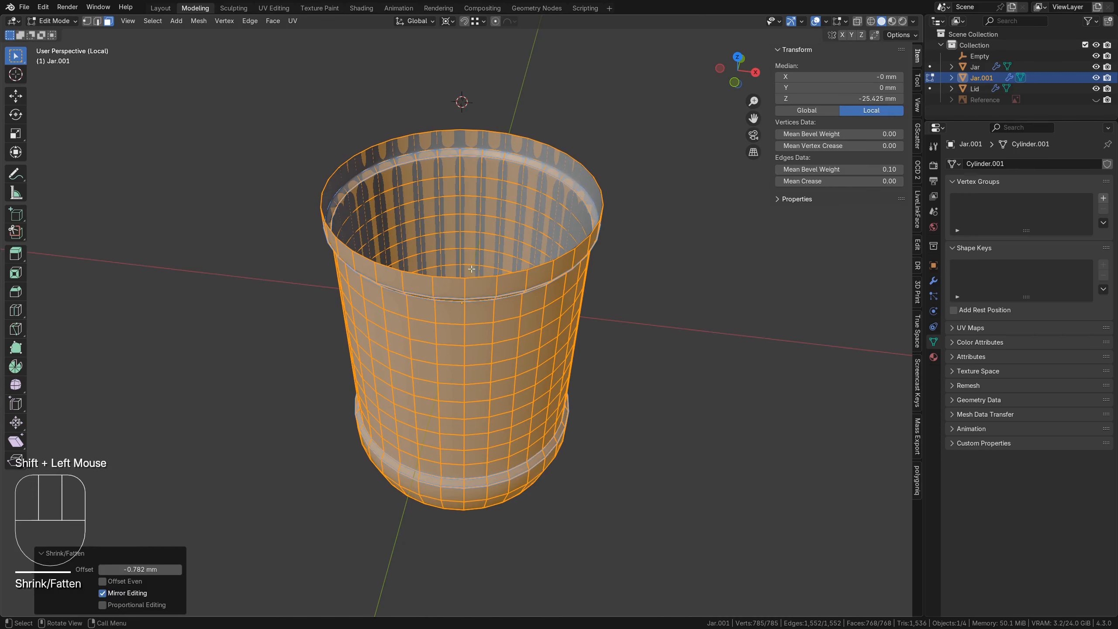
# Set the pivot to Median Point and extrude the inner mesh's open top edge loop inward, scaled to 0.917 in X and Y
pyautogui.press('2')
pyautogui.hotkey('alt', 'a')
pyautogui.click(451, 22)
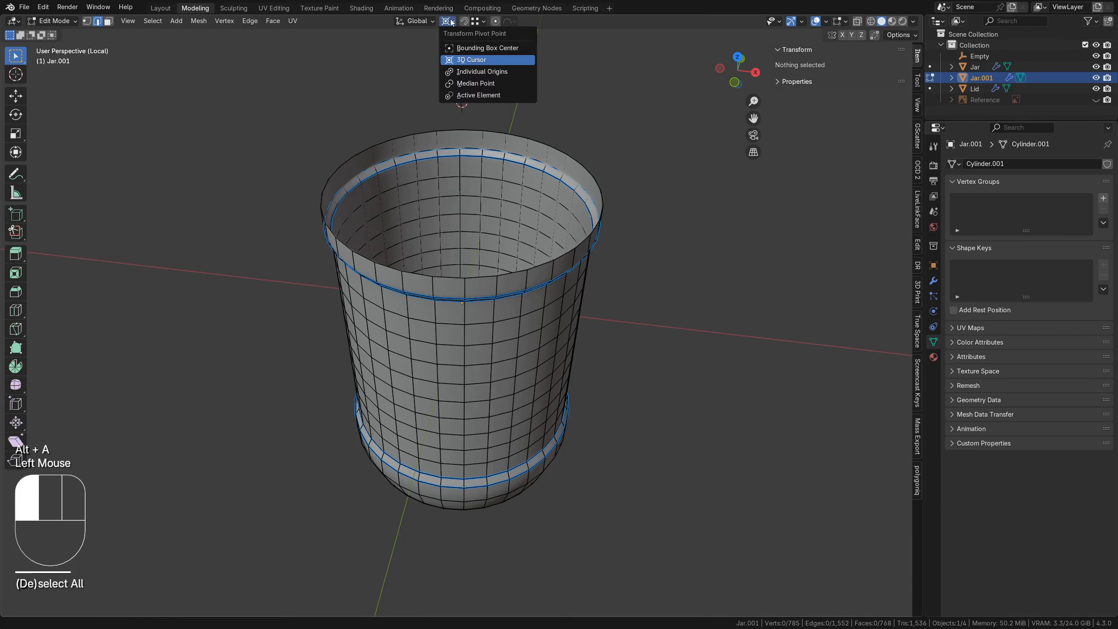
pyautogui.click(473, 83)
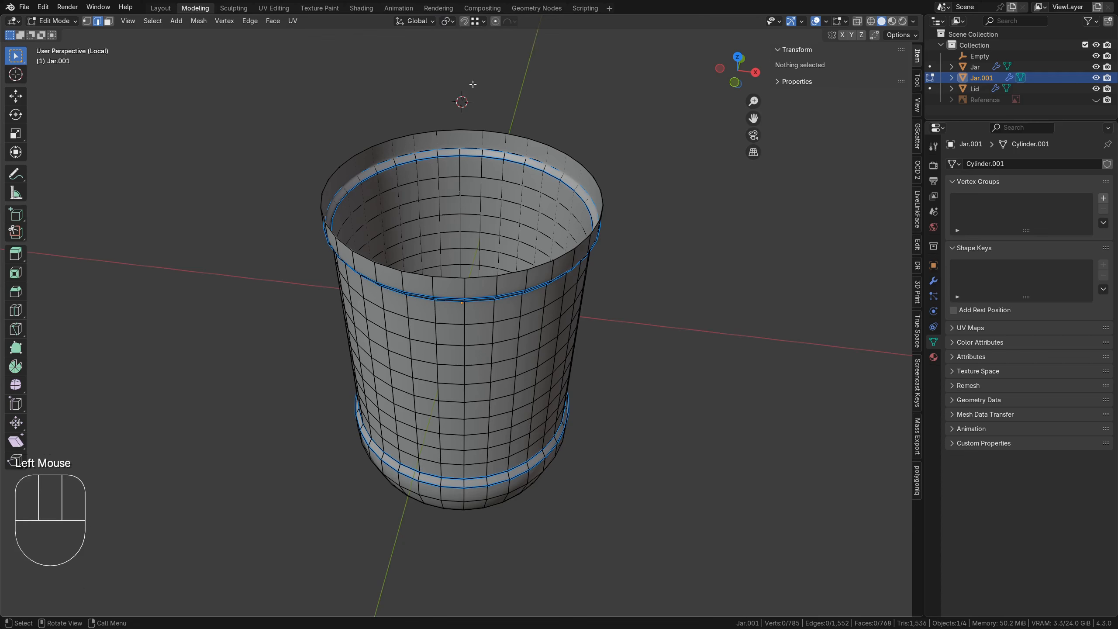
pyautogui.keyDown('alt'); pyautogui.click(509, 278); pyautogui.keyUp('alt')
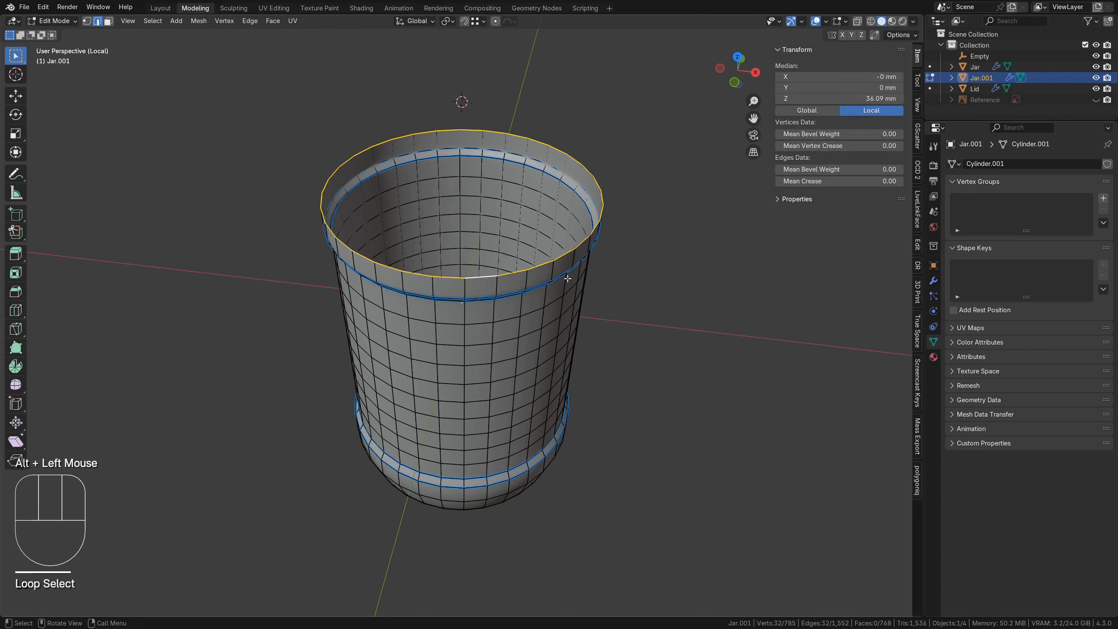
pyautogui.press('e')
pyautogui.press('s')
pyautogui.hotkey('shift', 'z')
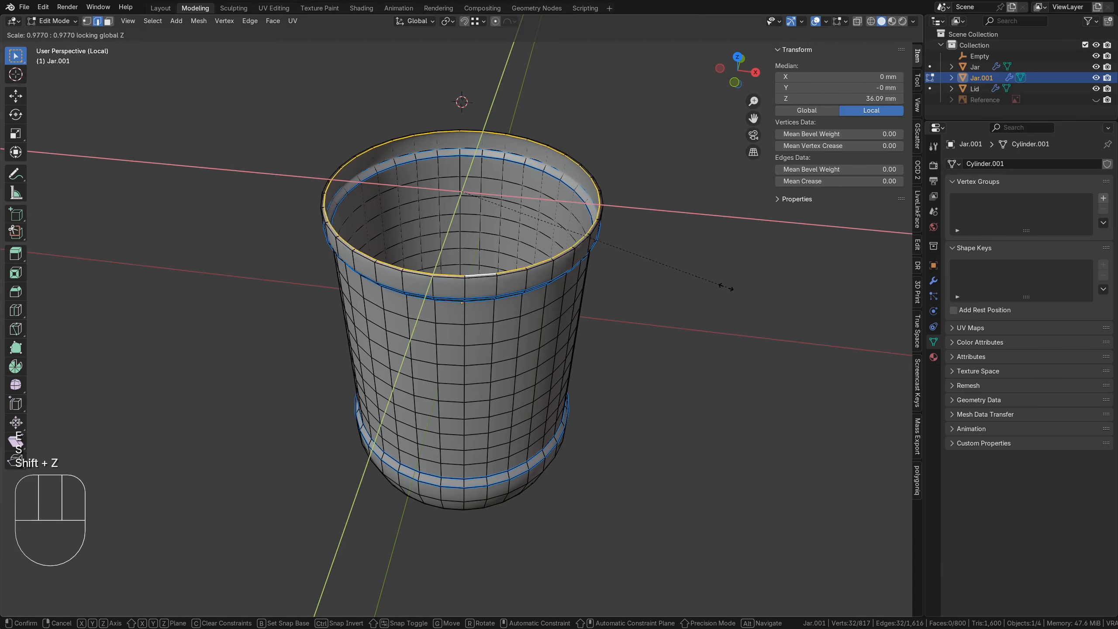
pyautogui.click(709, 282)
# Close the inner mesh's remaining top opening with Grid Fill and leave Edit Mode and Local View
pyautogui.hotkey('ctrl', 'f')
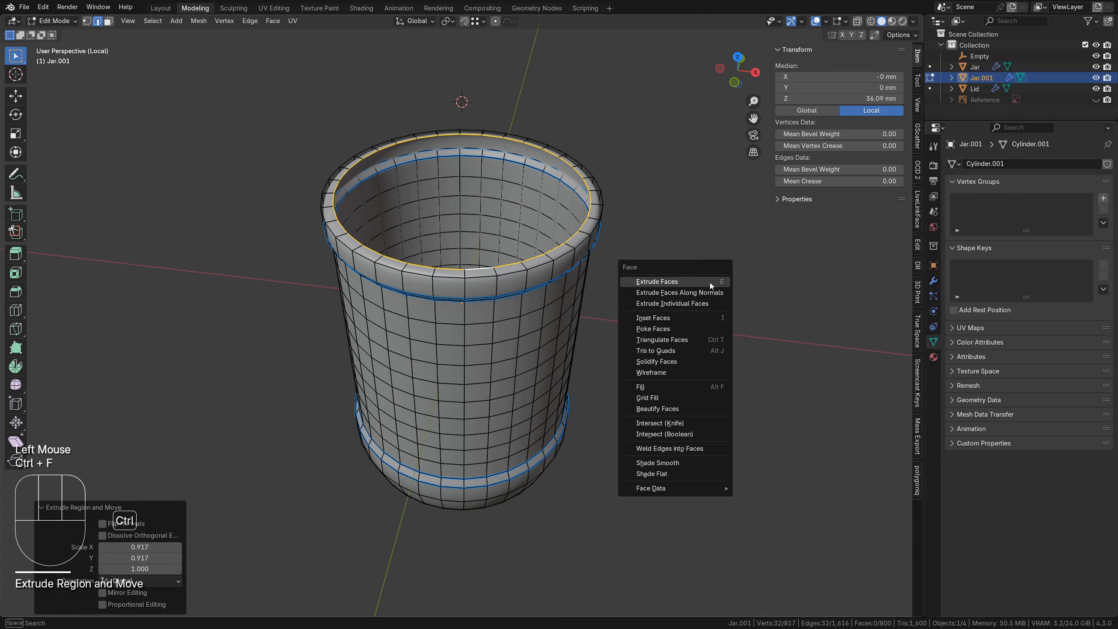
pyautogui.click(647, 397)
pyautogui.press('Tab')
pyautogui.press('/')
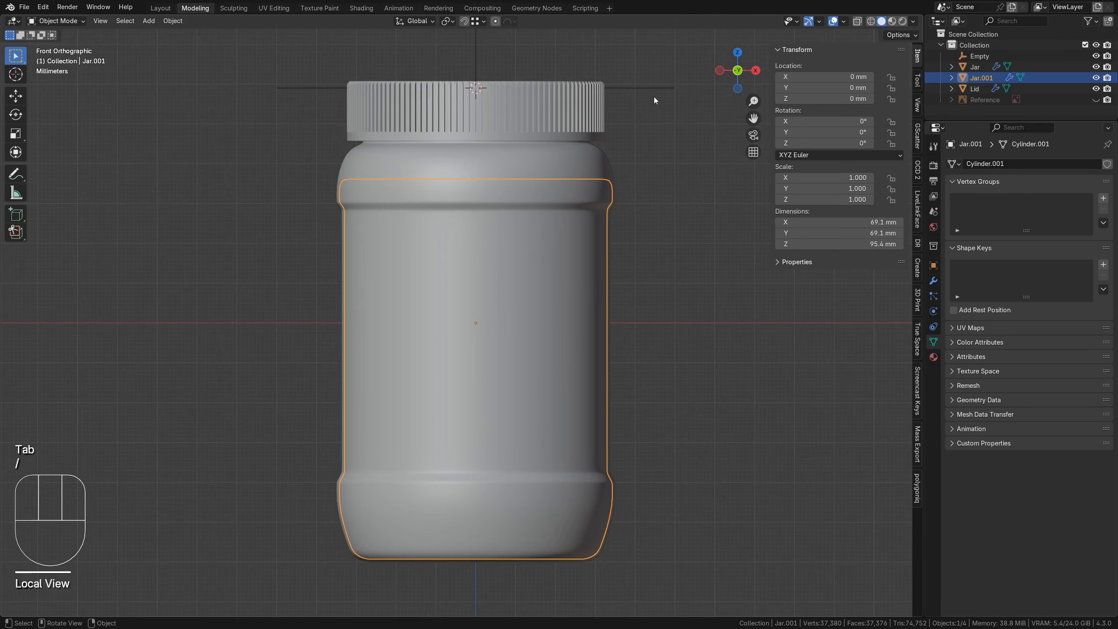
# Add one edge loop around the lid near the top of its ridges and another centred in the smooth lower band
pyautogui.click(487, 108)
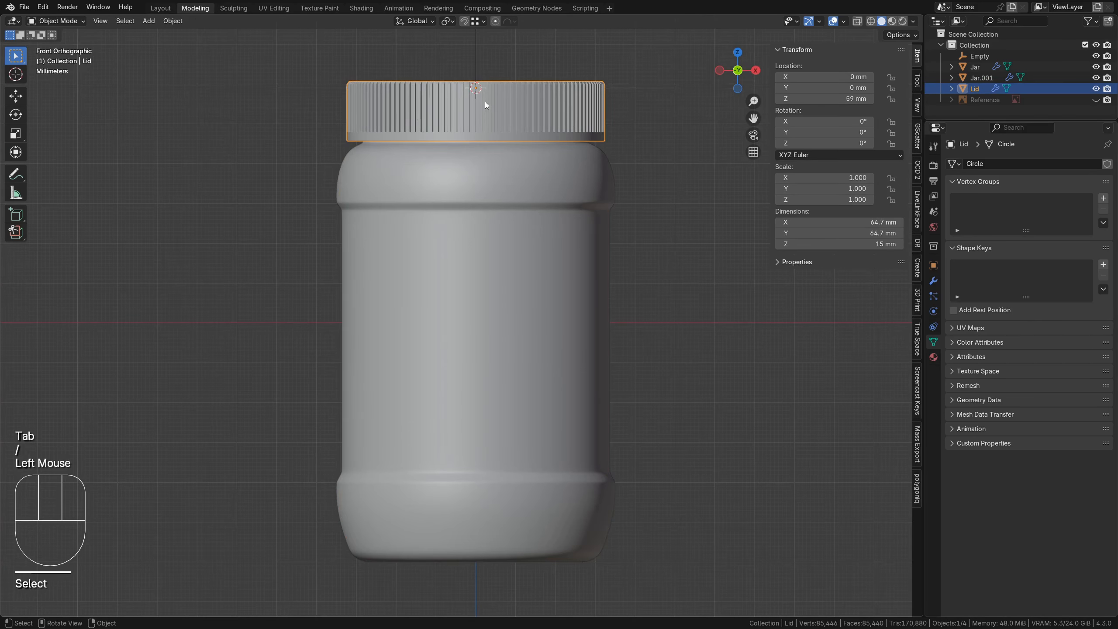
pyautogui.press('KP_Decimal')
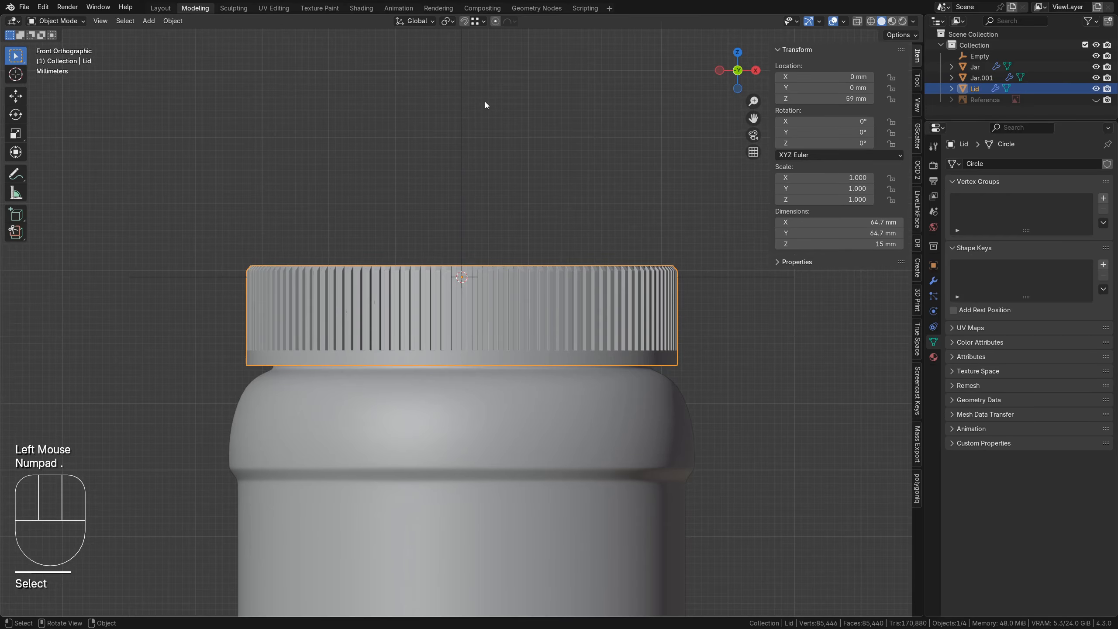
pyautogui.press('Tab')
pyautogui.scroll(2, 520, 298)
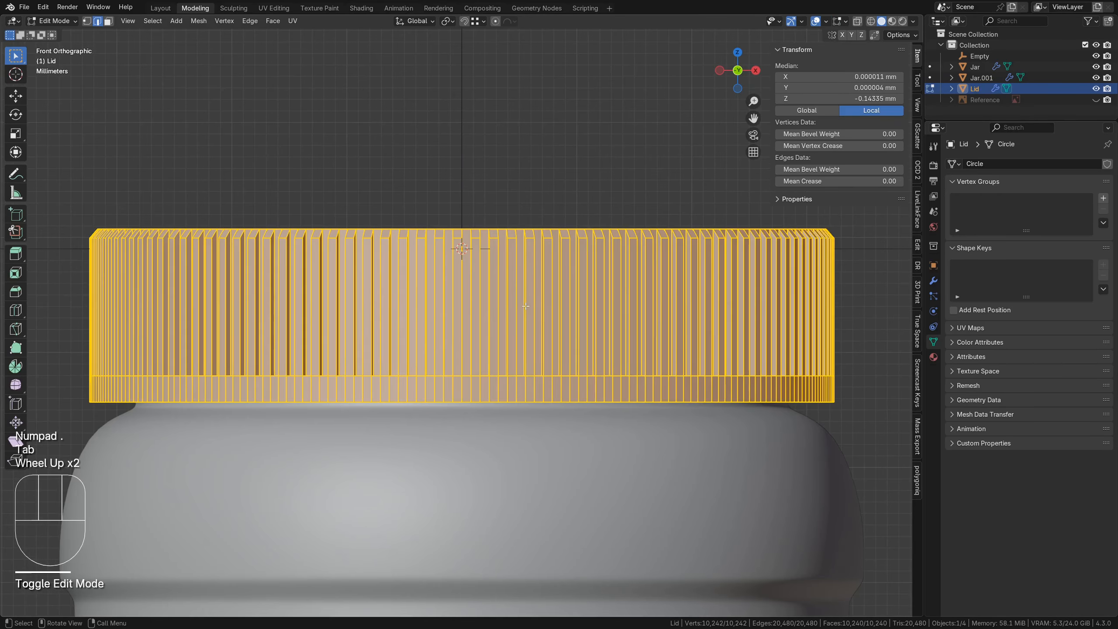
pyautogui.hotkey('ctrl', 'r')
pyautogui.click(490, 278)
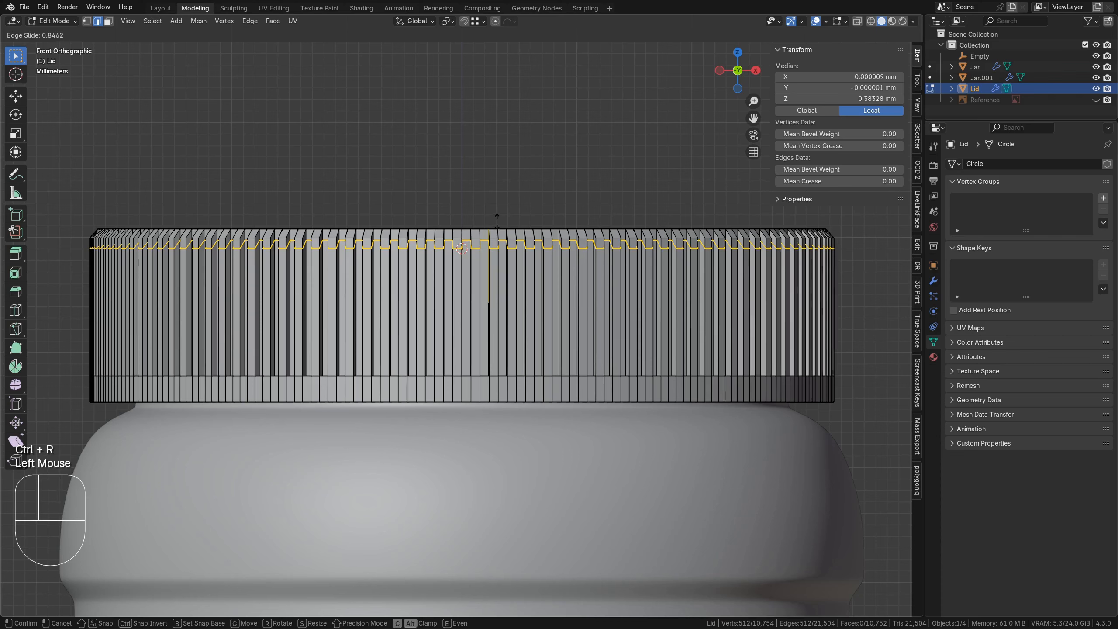
pyautogui.click(496, 217)
pyautogui.hotkey('ctrl', 'r')
pyautogui.click(426, 388)
pyautogui.press('Escape')
pyautogui.press('Tab')
# Shade the lid smooth and add a Subdivision Surface modifier to it
pyautogui.rightClick(469, 327)
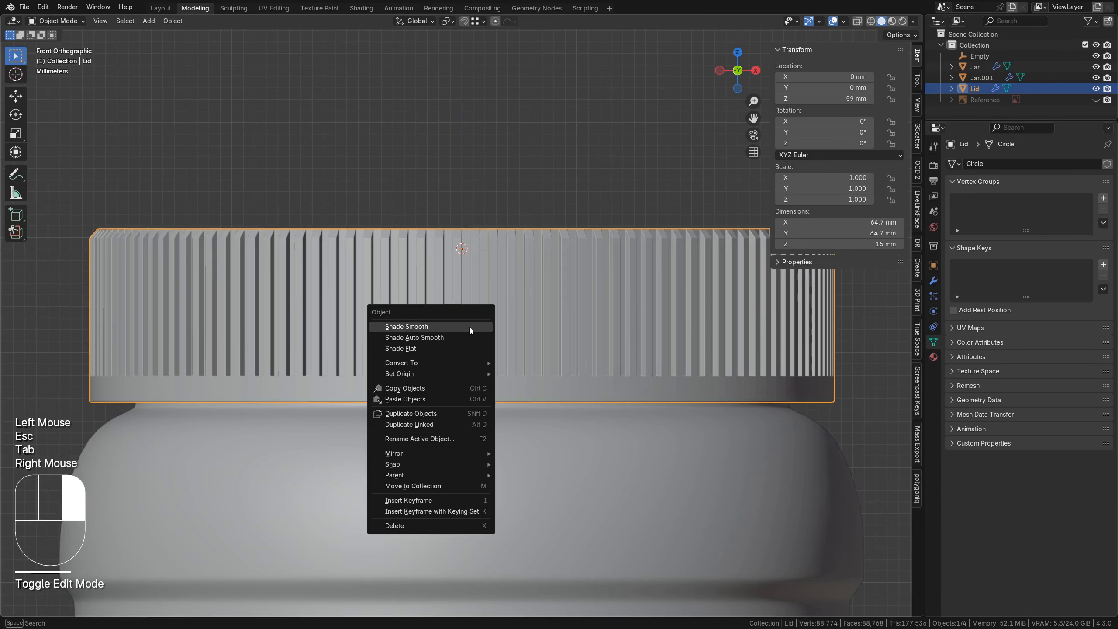
pyautogui.click(469, 326)
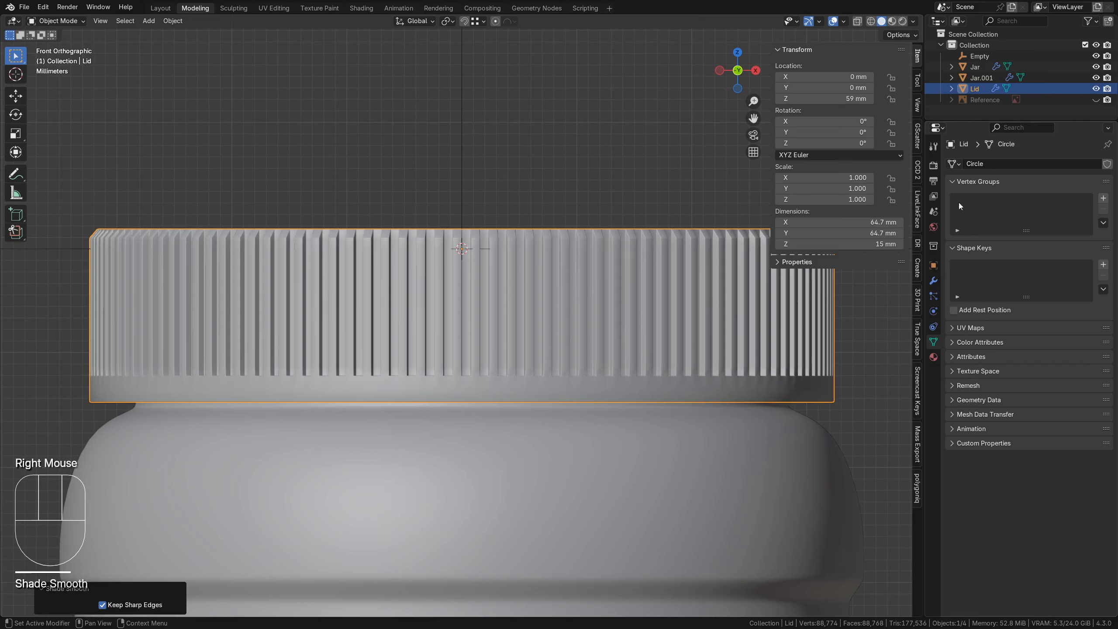
pyautogui.click(933, 280)
pyautogui.click(1011, 199)
pyautogui.moveTo(1014, 194)
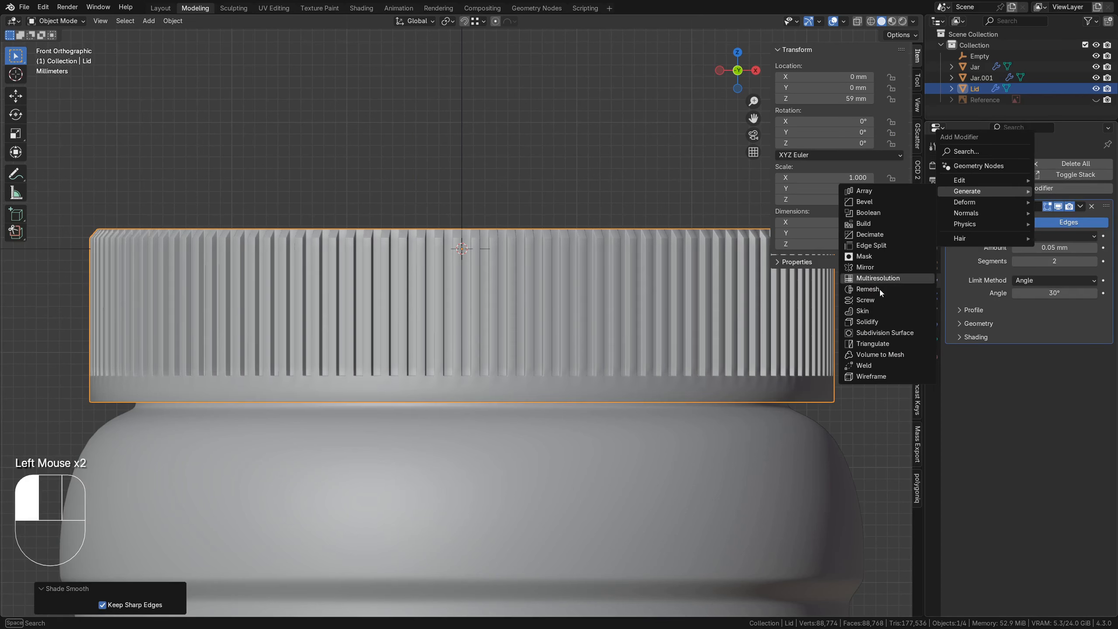
pyautogui.click(880, 331)
pyautogui.press('Home')
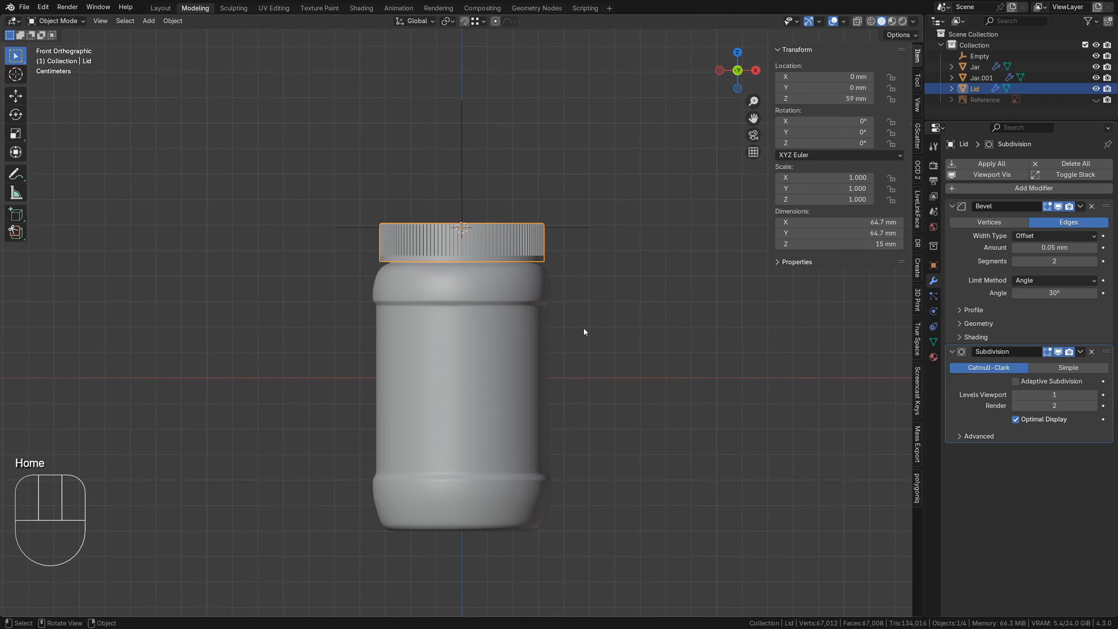
pyautogui.keyDown('shift'); pyautogui.moveTo(550, 436); pyautogui.dragTo(571, 331, button='middle'); pyautogui.keyUp('shift')
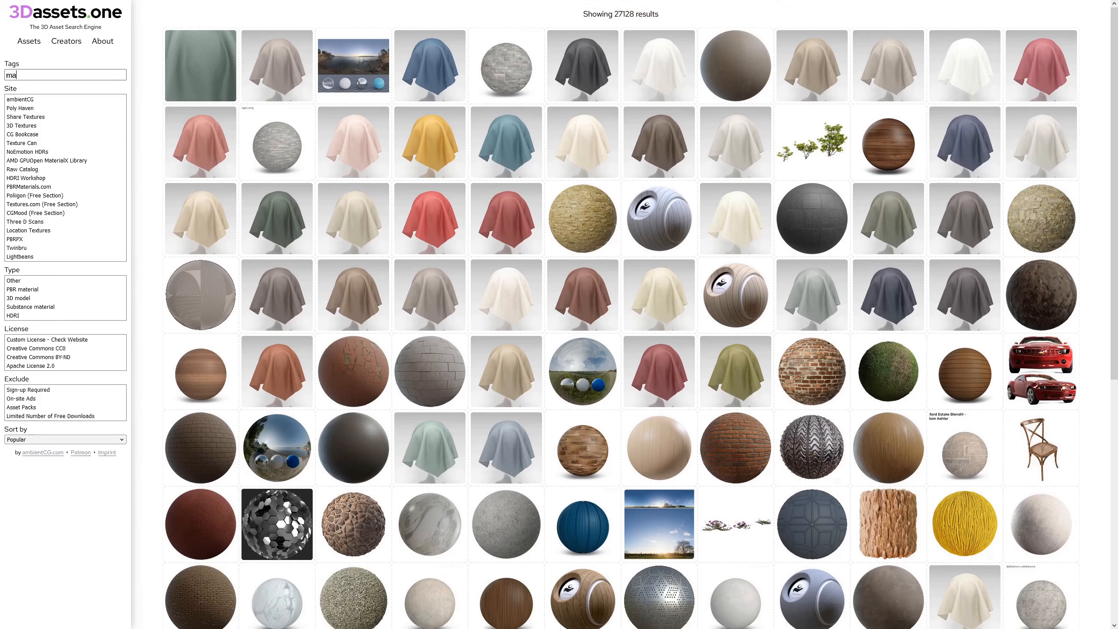
# Search 3Dassets.one for marble materials from ambientCG and download Marble 019 as 4K-JPG
pyautogui.write('le')
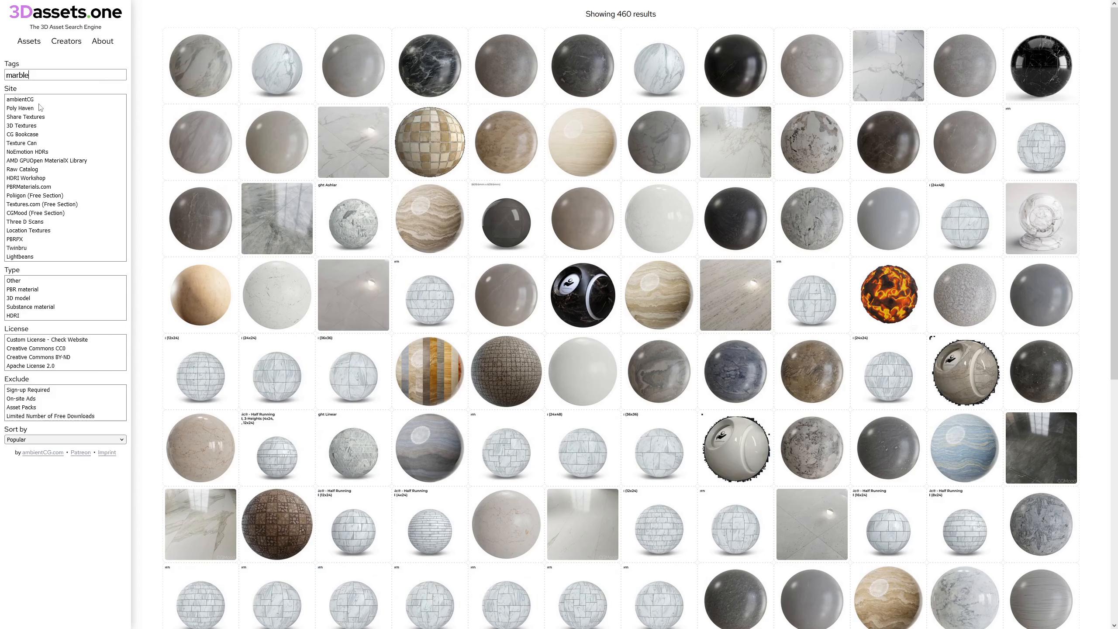
pyautogui.click(24, 100)
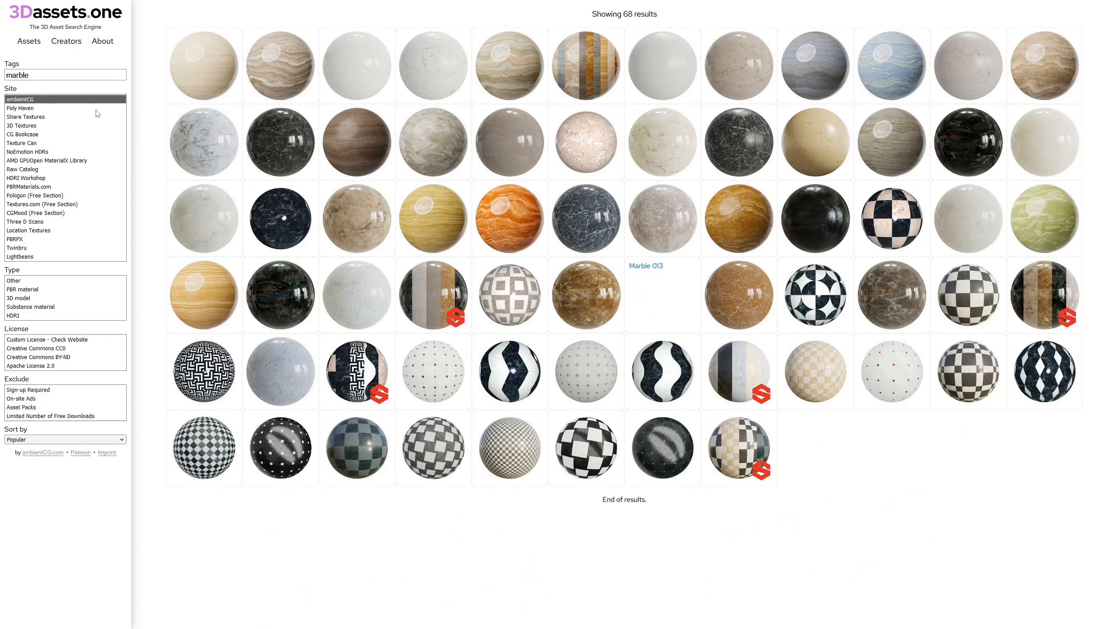
pyautogui.click(429, 86)
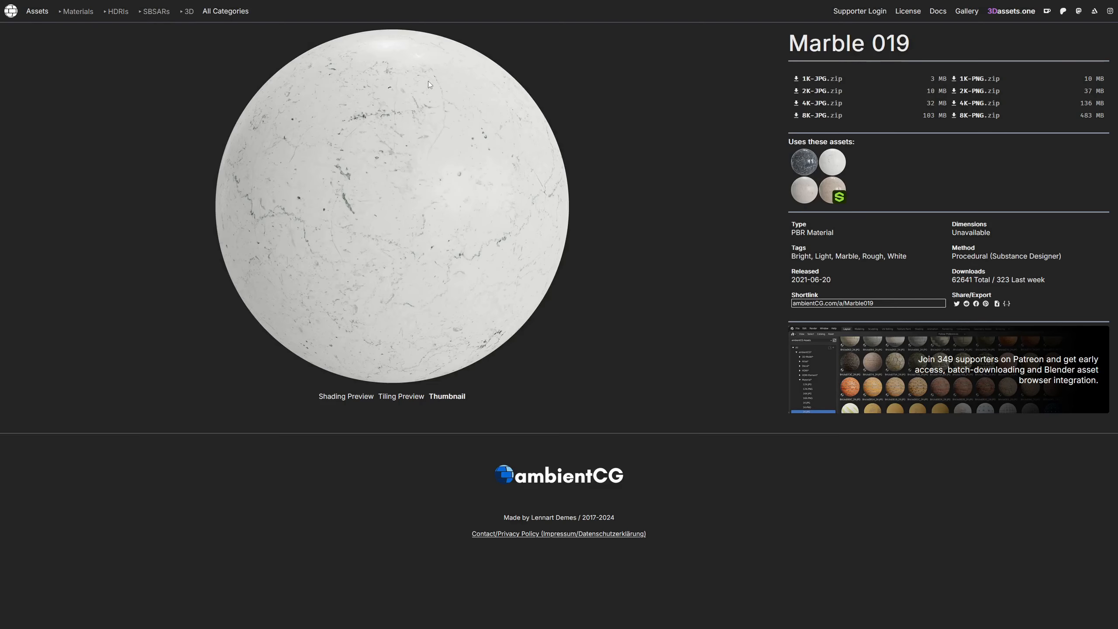
pyautogui.click(821, 105)
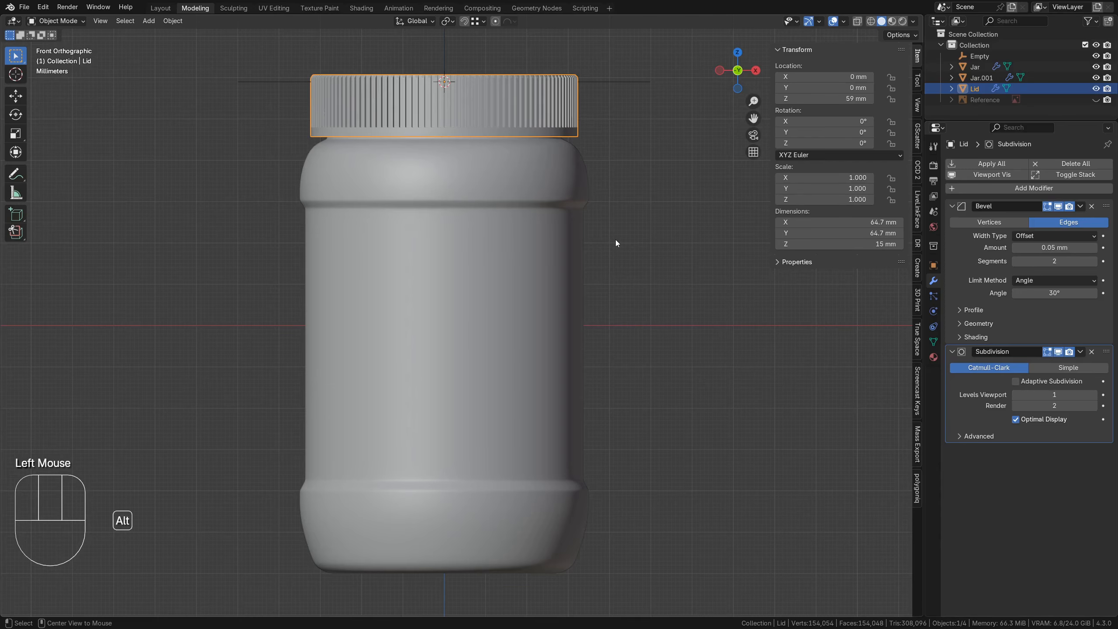
# Back in Blender, unhide the reference image, move it into a new collection named Hidden, and exclude that collection from the view layer
pyautogui.hotkey('alt', 'h')
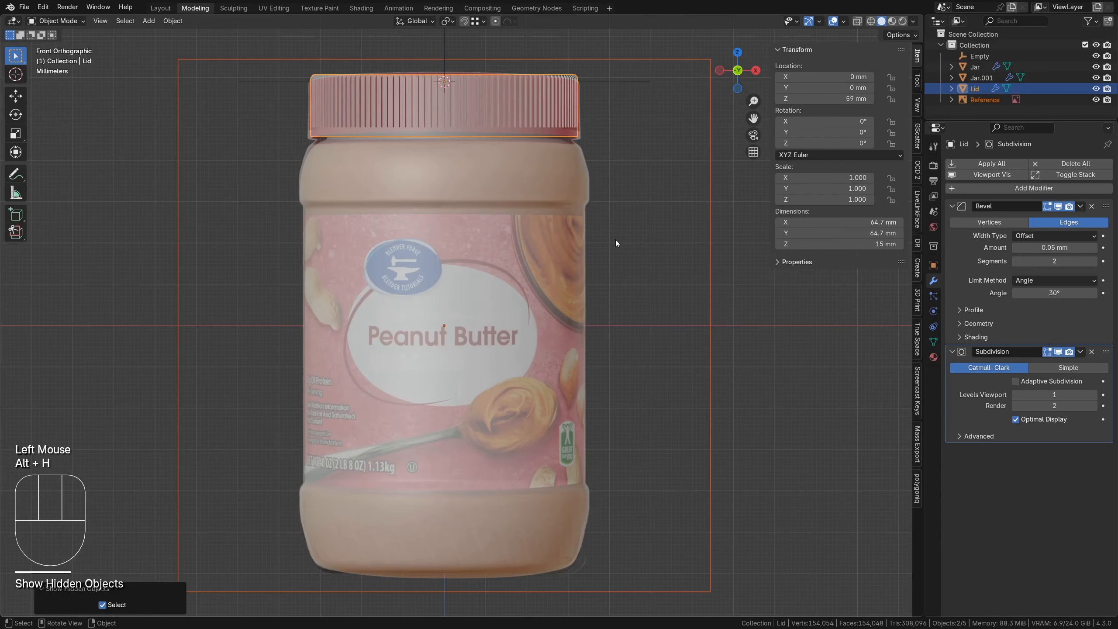
pyautogui.click(669, 61)
pyautogui.press('m')
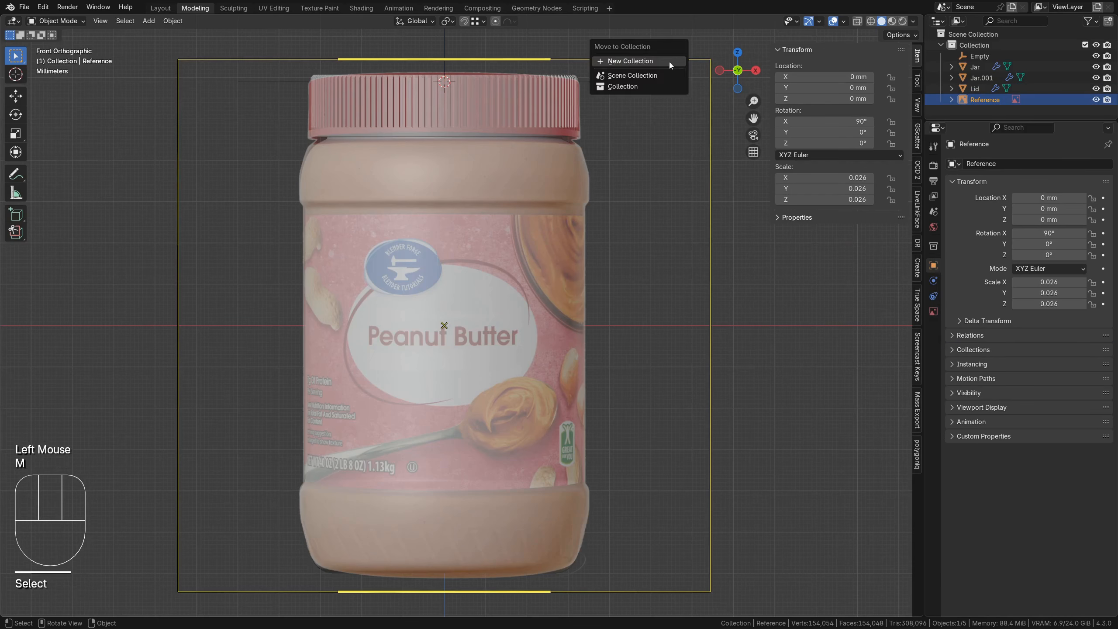
pyautogui.click(668, 62)
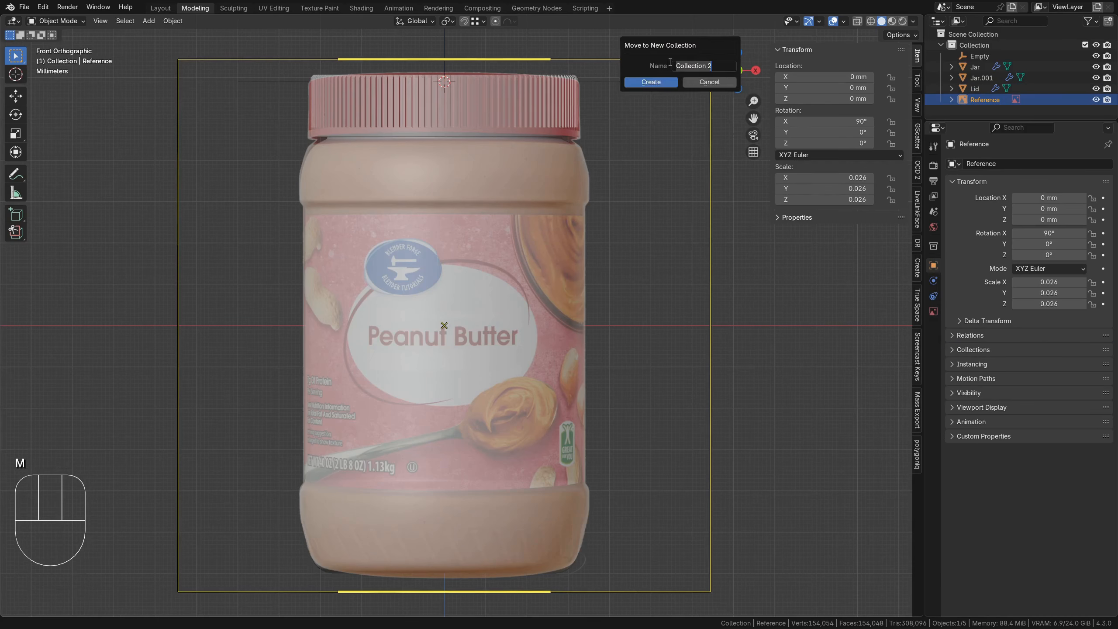
pyautogui.write('Hidd')
pyautogui.write('en')
pyautogui.press('Return')
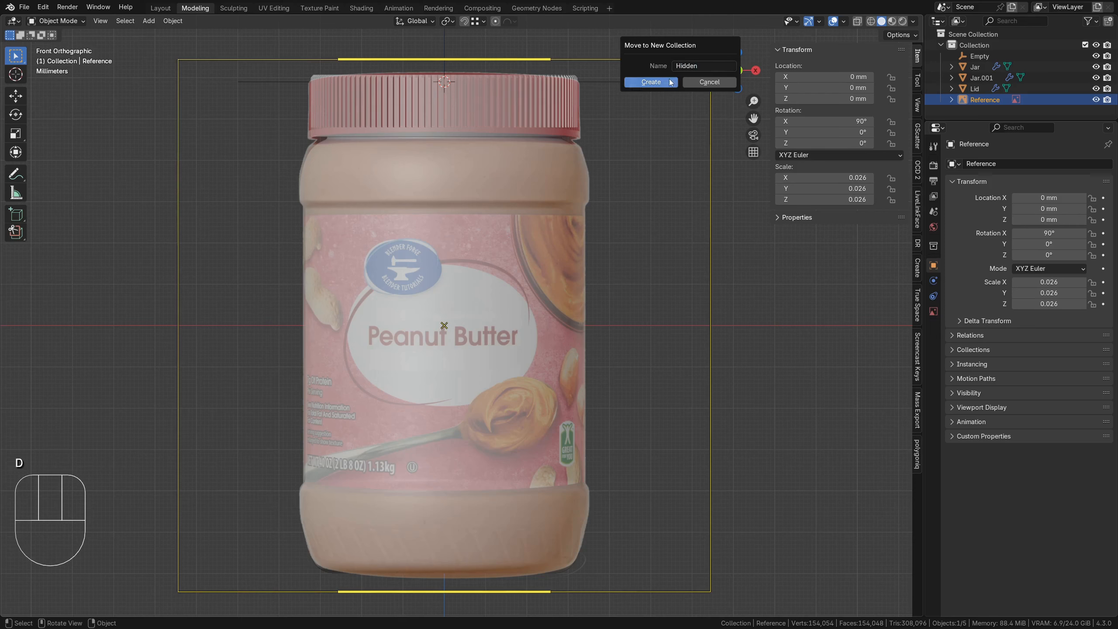
pyautogui.click(669, 82)
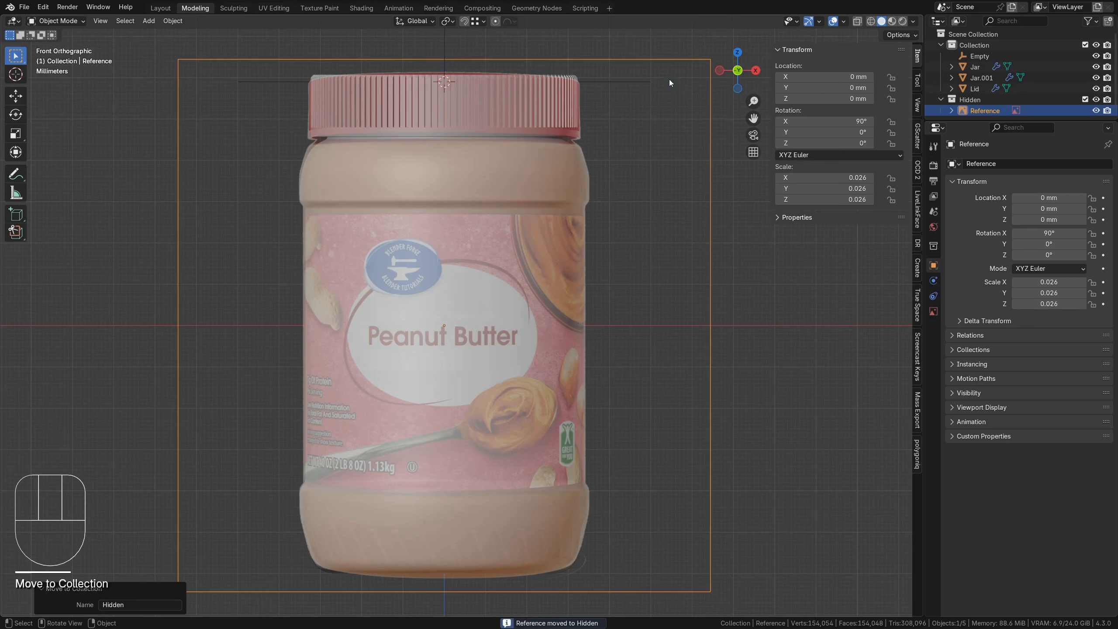
pyautogui.click(1084, 100)
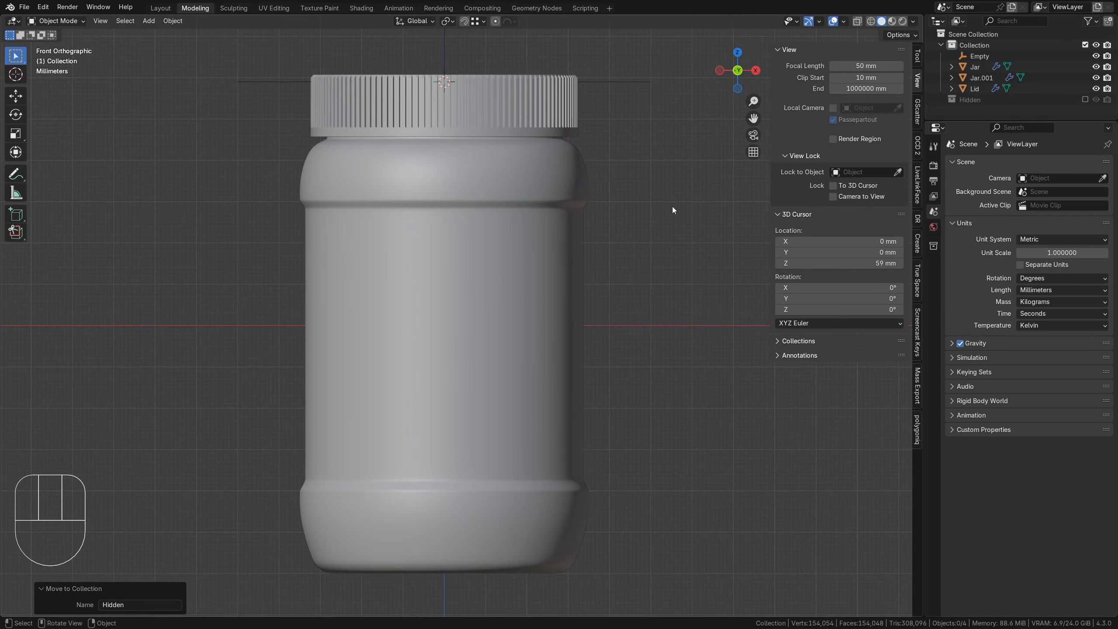
# Switch the viewport to Material Preview shading and select the jar
pyautogui.click(655, 4)
pyautogui.press('z')
pyautogui.click(510, 235)
pyautogui.click(510, 235)
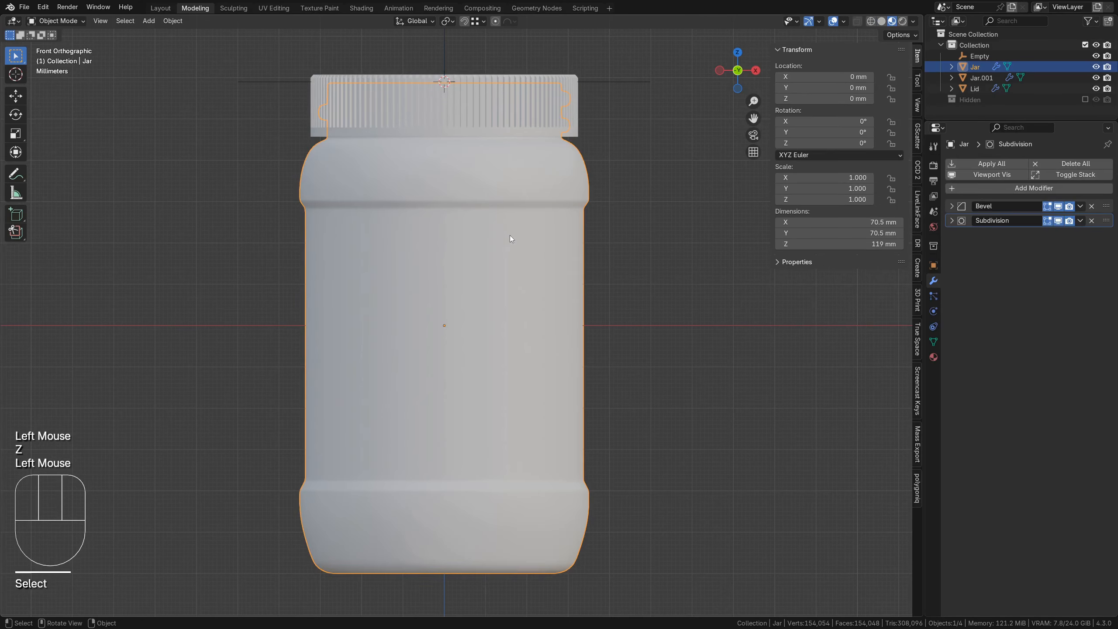
pyautogui.moveTo(418, 263); pyautogui.dragTo(461, 293, button='middle')
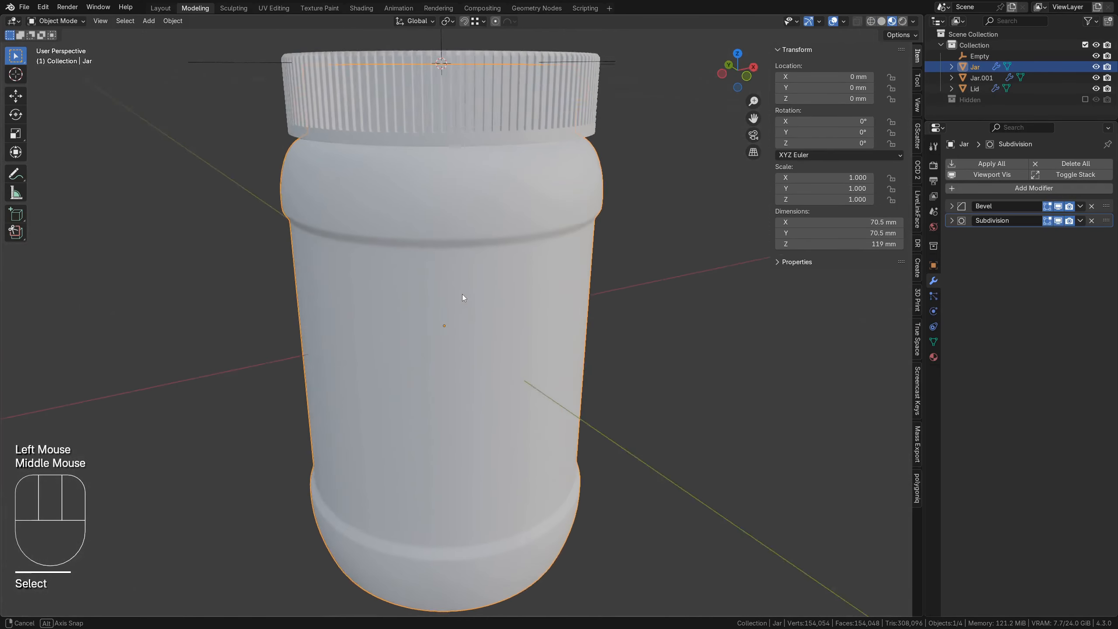
pyautogui.scroll(-3, 467, 302)
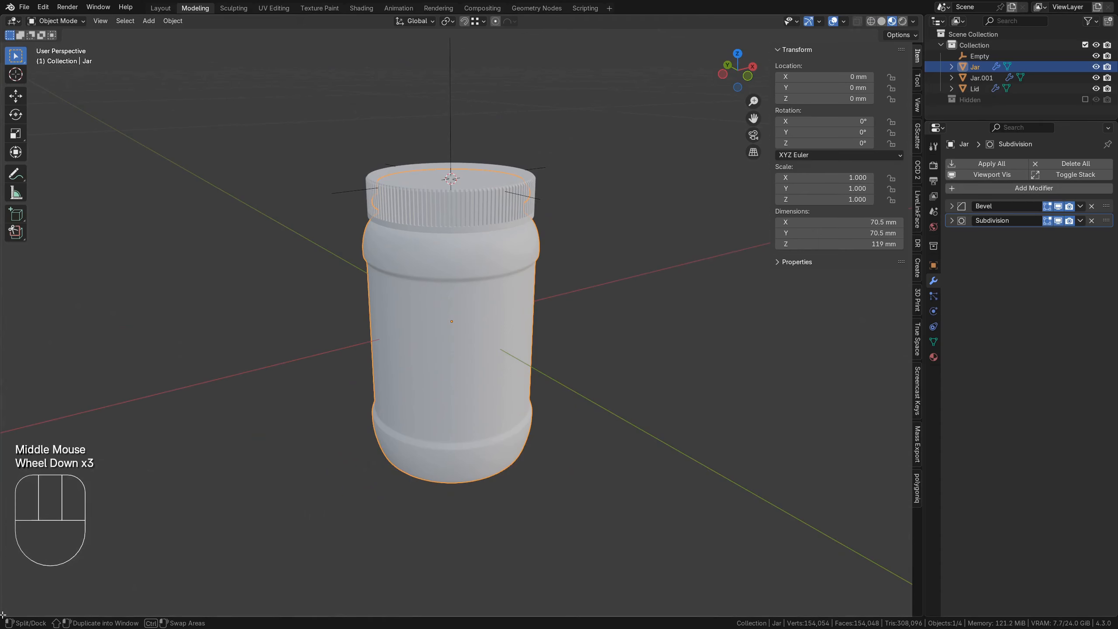
# Split the 3D viewport horizontally and turn the lower area into a Shader Editor
pyautogui.moveTo(5, 612); pyautogui.dragTo(6, 366)
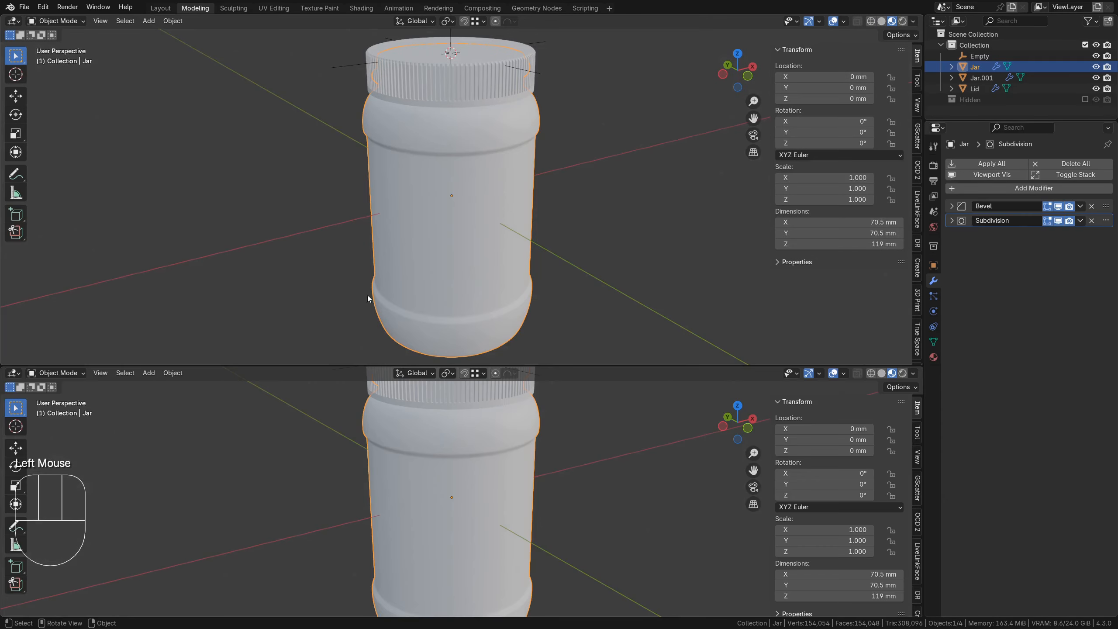
pyautogui.click(14, 373)
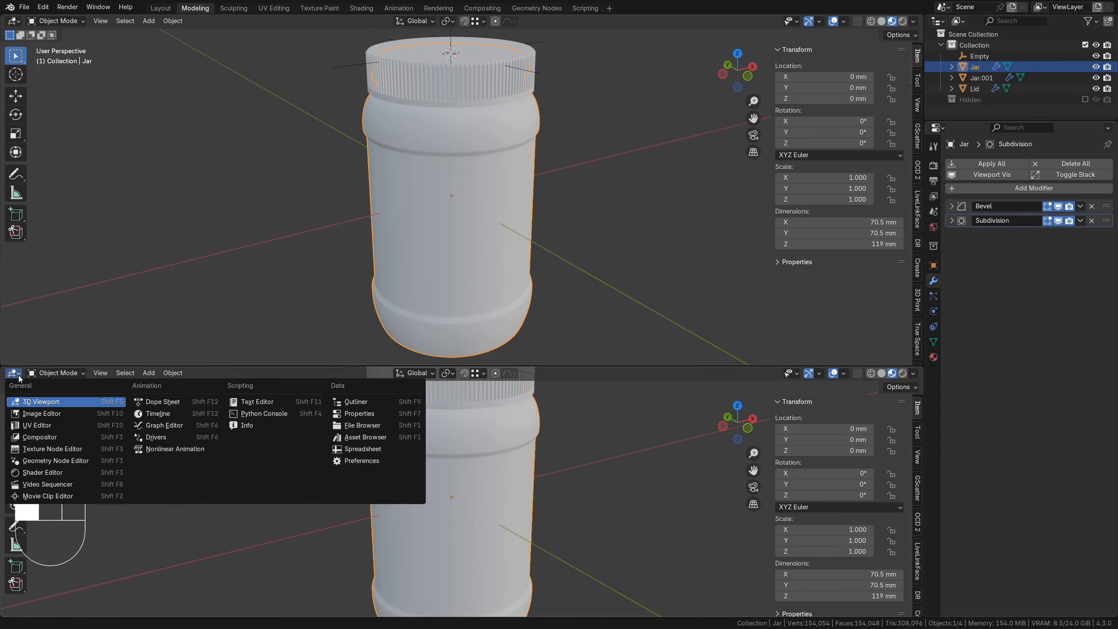
pyautogui.click(29, 473)
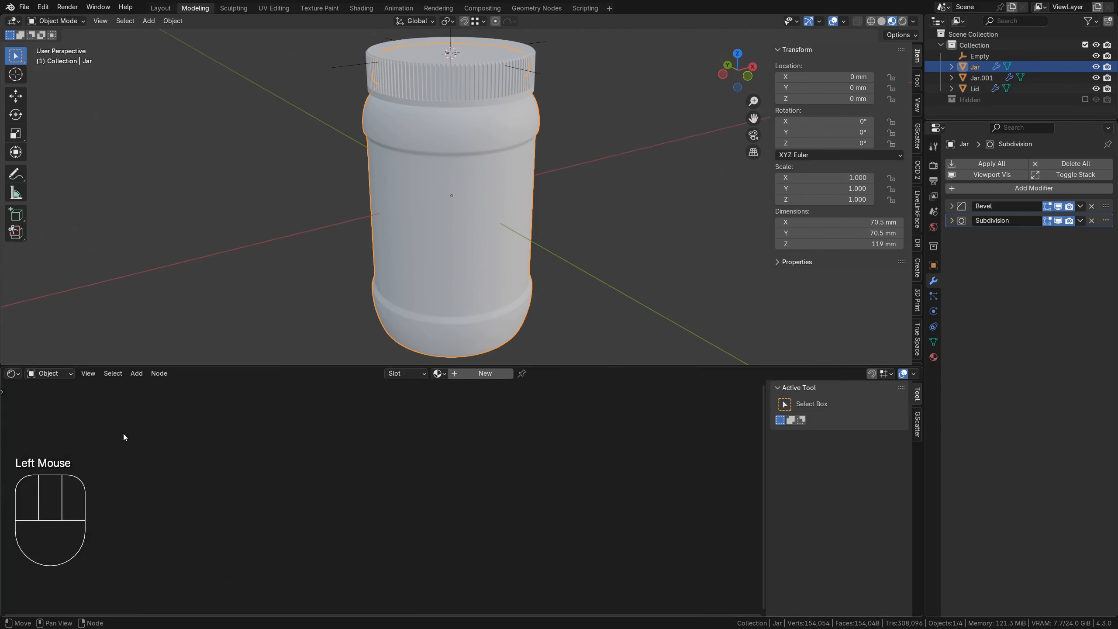
# Create a new material named Jar on the jar and check the Node Wrangler add-on in the Preferences
pyautogui.click(484, 374)
pyautogui.click(473, 373)
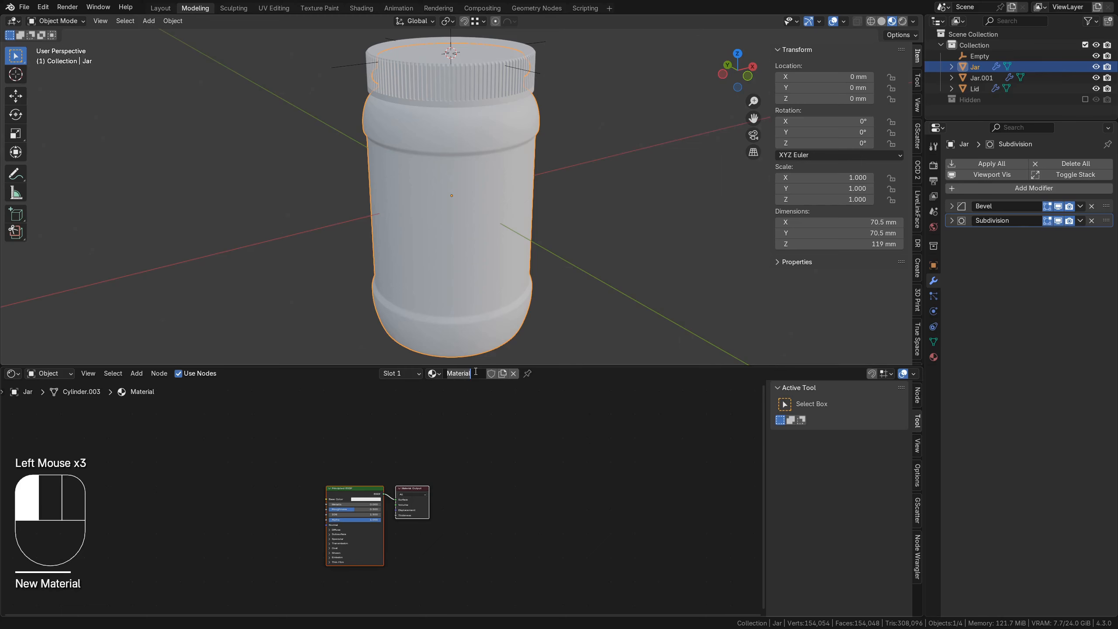
pyautogui.write('Jar')
pyautogui.press('Return')
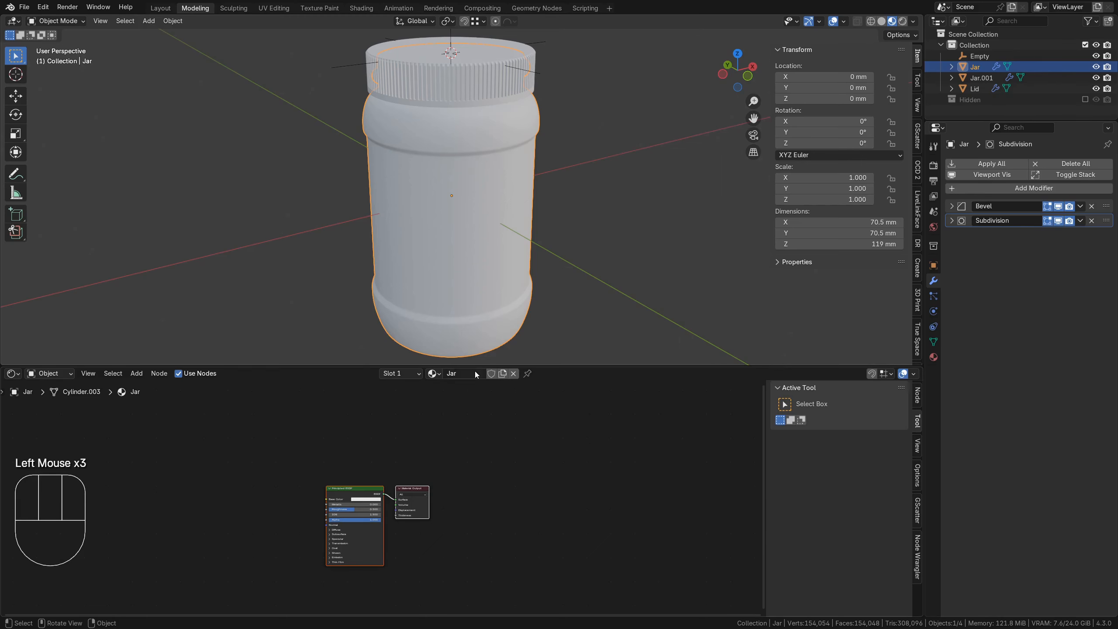
pyautogui.hotkey('ctrl', ',')
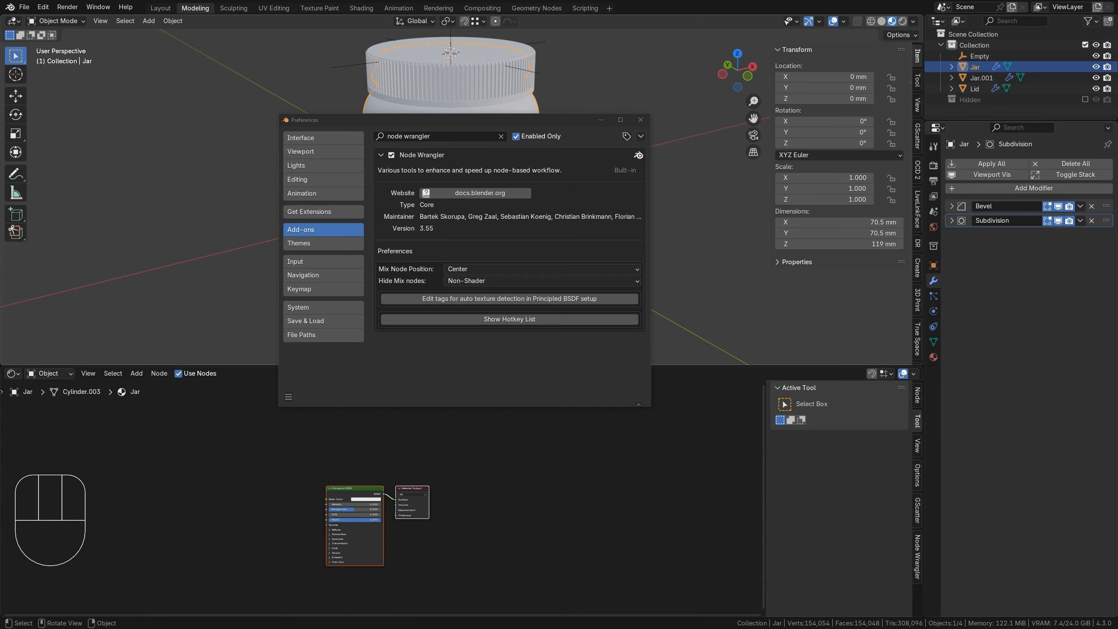
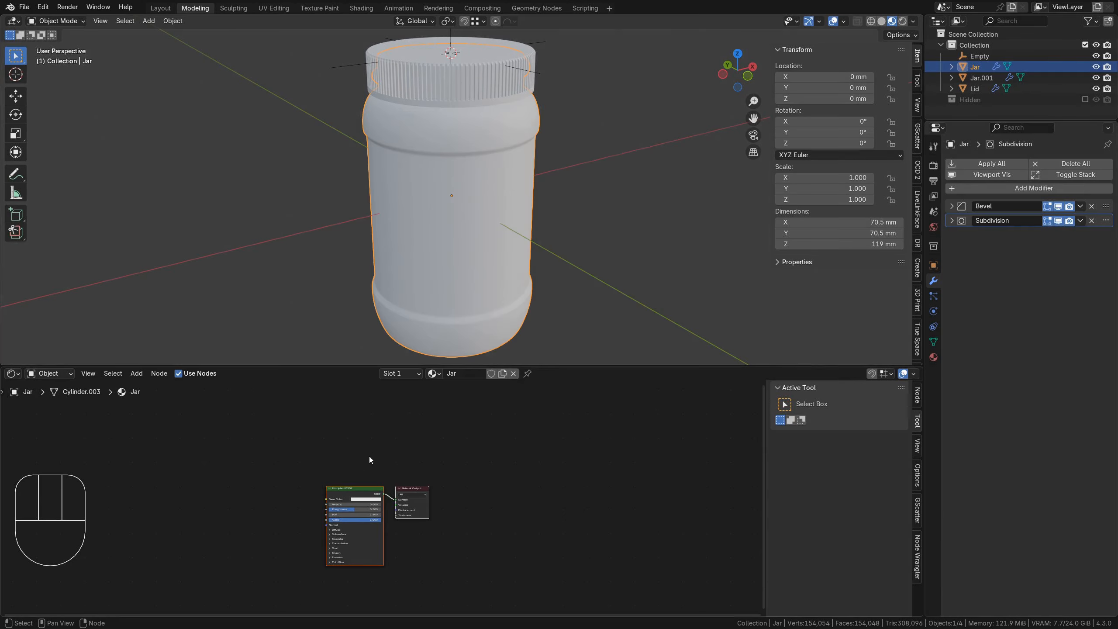
# Add a Principled texture setup to the Jar material using the Plastic016A 4K Roughness and NormalGL images
pyautogui.click(352, 491)
pyautogui.moveTo(328, 513); pyautogui.dragTo(487, 480, button='middle')
pyautogui.scroll(4, 435, 474)
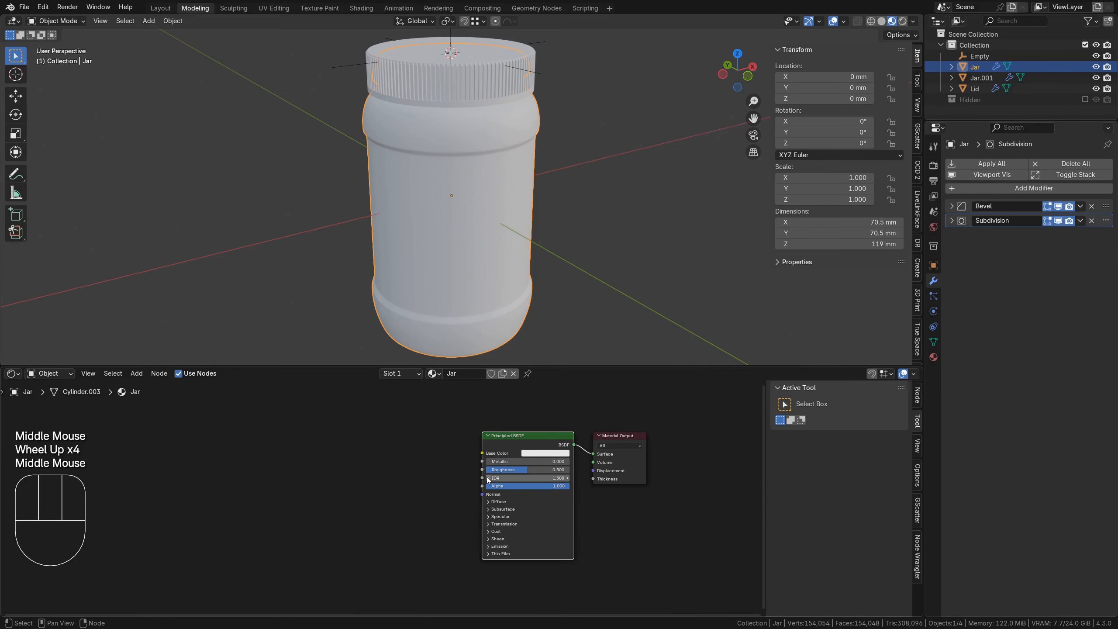
pyautogui.hotkey('ctrl', 'shift', 't')
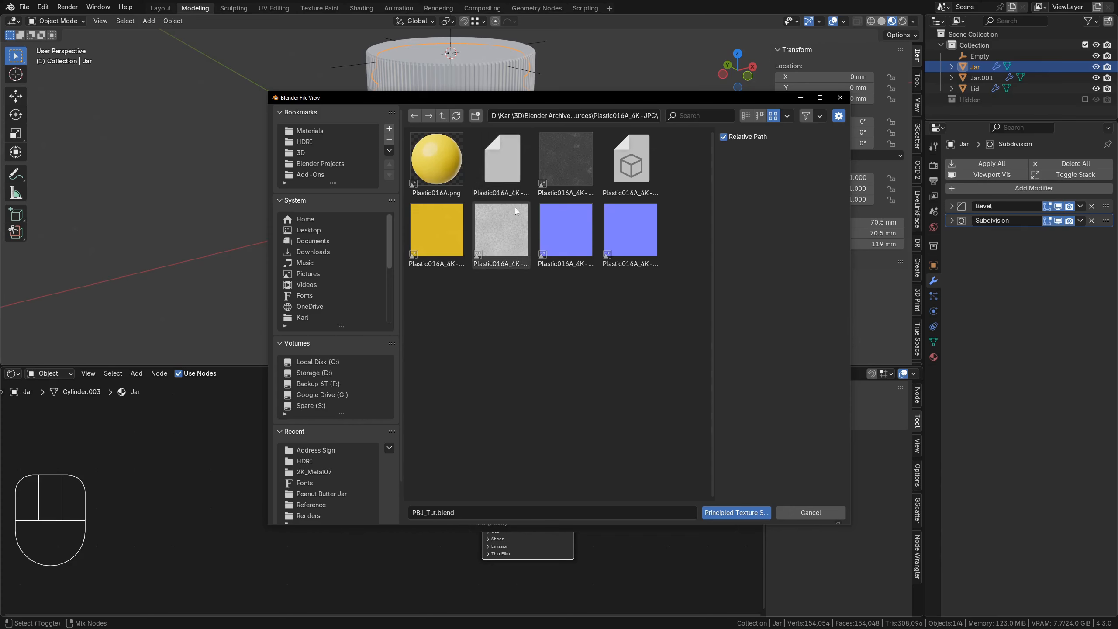
pyautogui.click(745, 115)
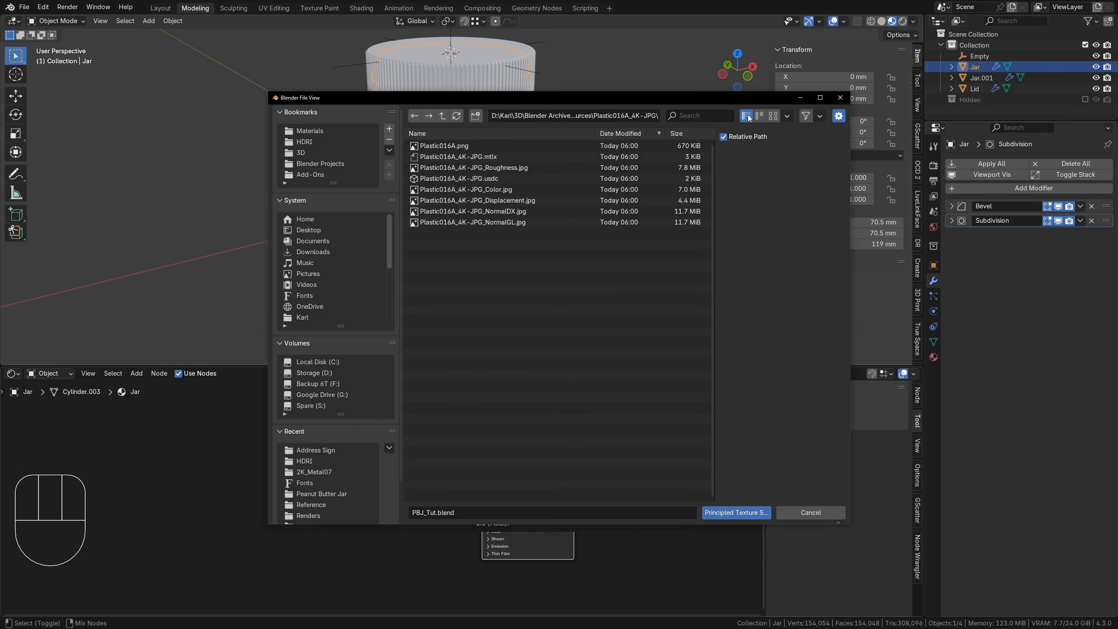
pyautogui.click(515, 220)
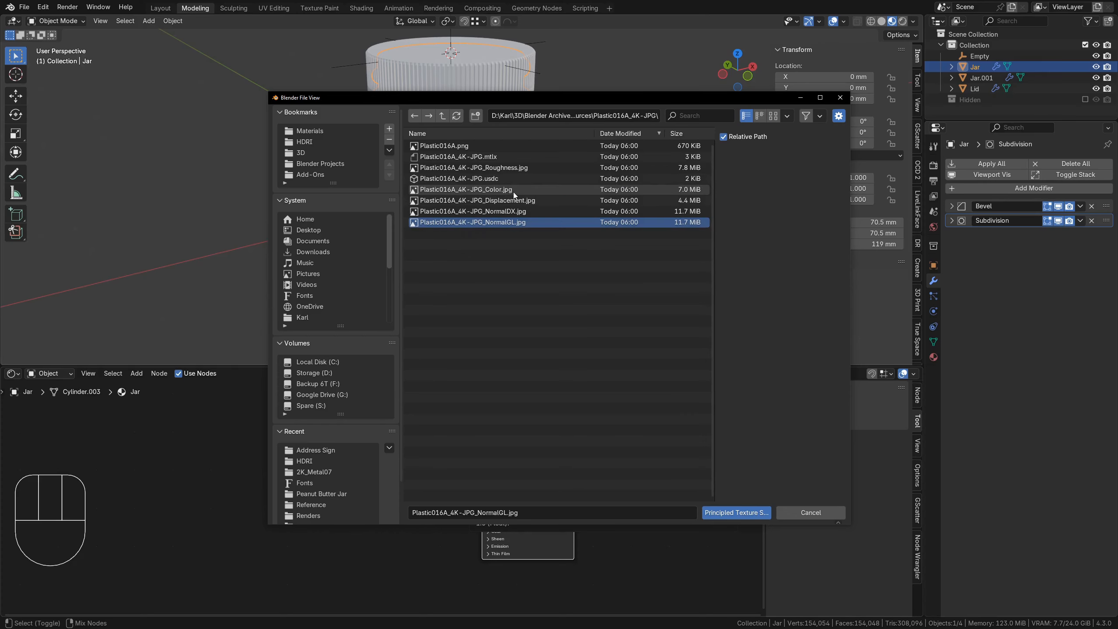
pyautogui.keyDown('ctrl'); pyautogui.click(484, 167); pyautogui.keyUp('ctrl')
pyautogui.click(718, 512)
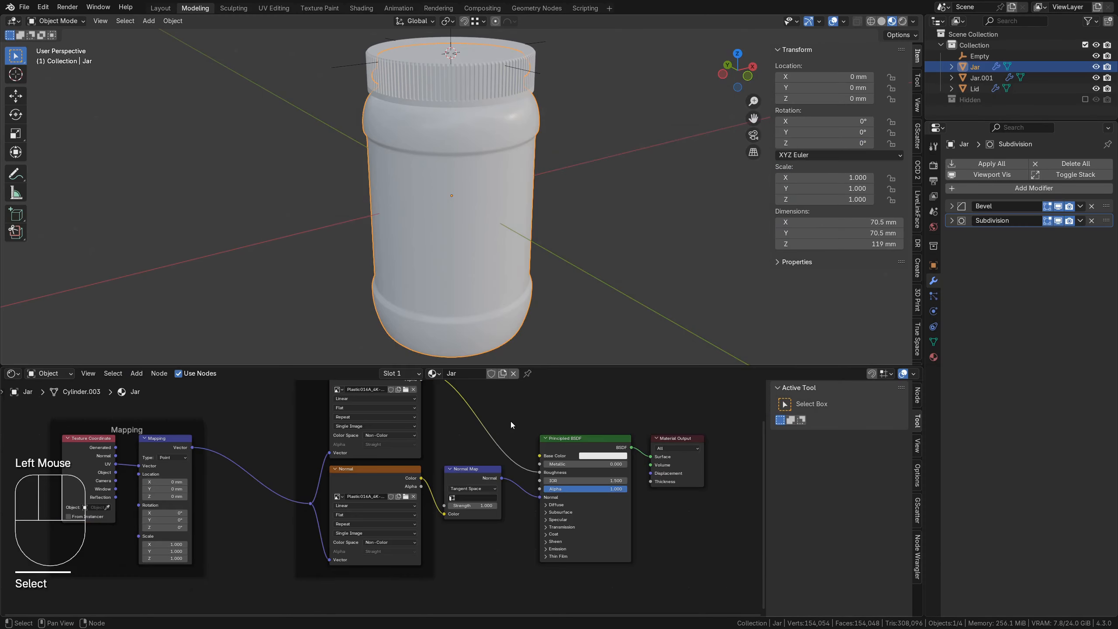
# Maximize the Shader Editor, save the file and open the Principled BSDF's base color for editing
pyautogui.click(510, 421)
pyautogui.hotkey('ctrl', 'space')
pyautogui.moveTo(527, 412); pyautogui.dragTo(549, 434, button='middle')
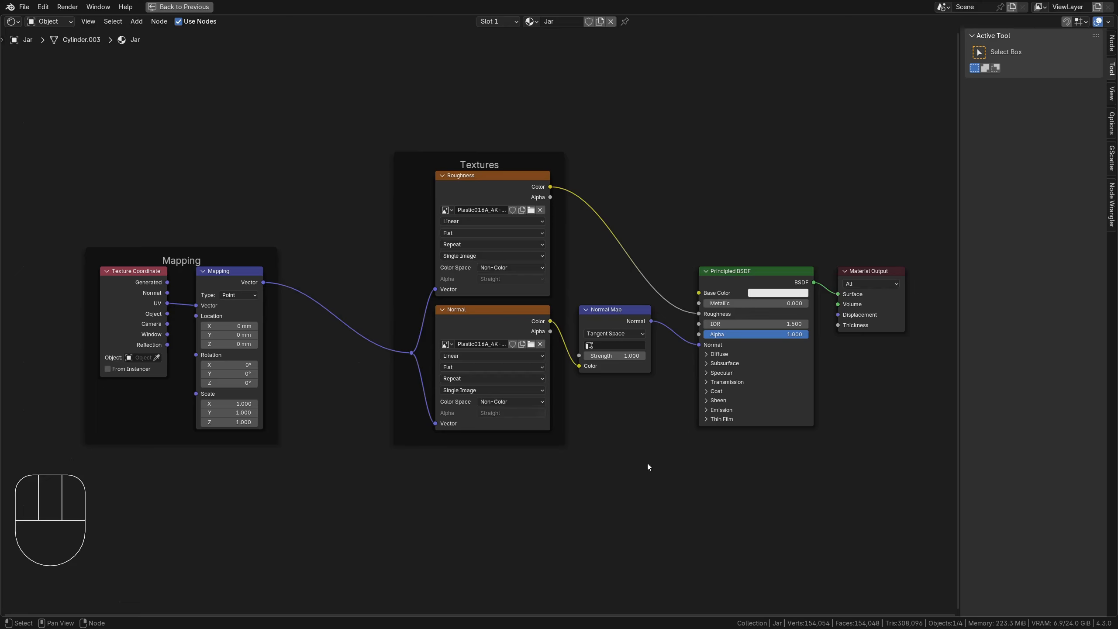
pyautogui.hotkey('ctrl', 's')
pyautogui.click(757, 293)
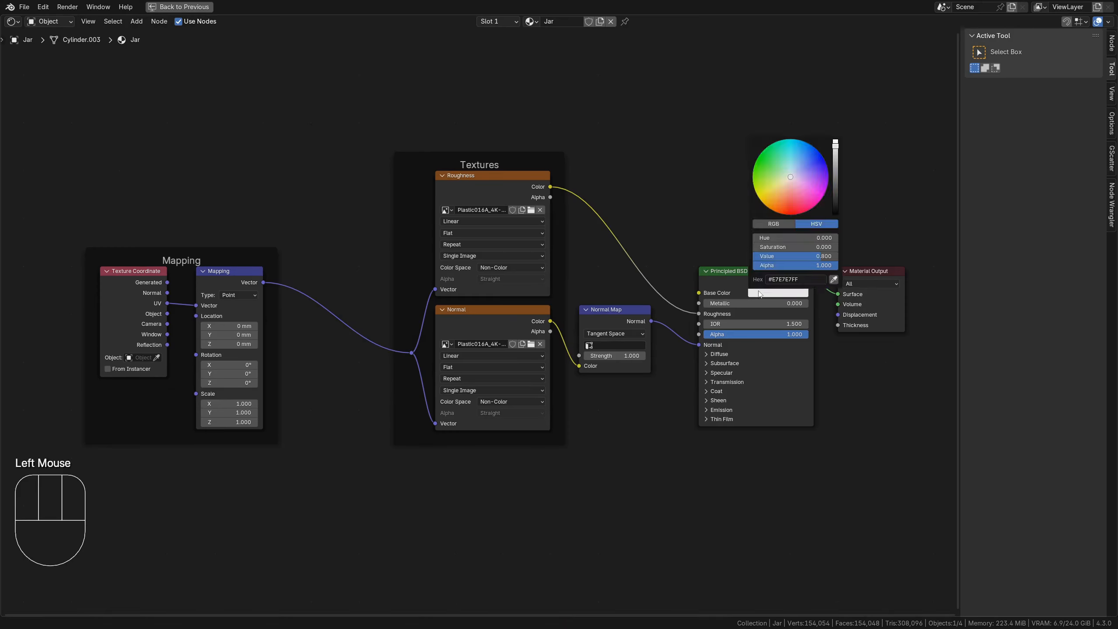
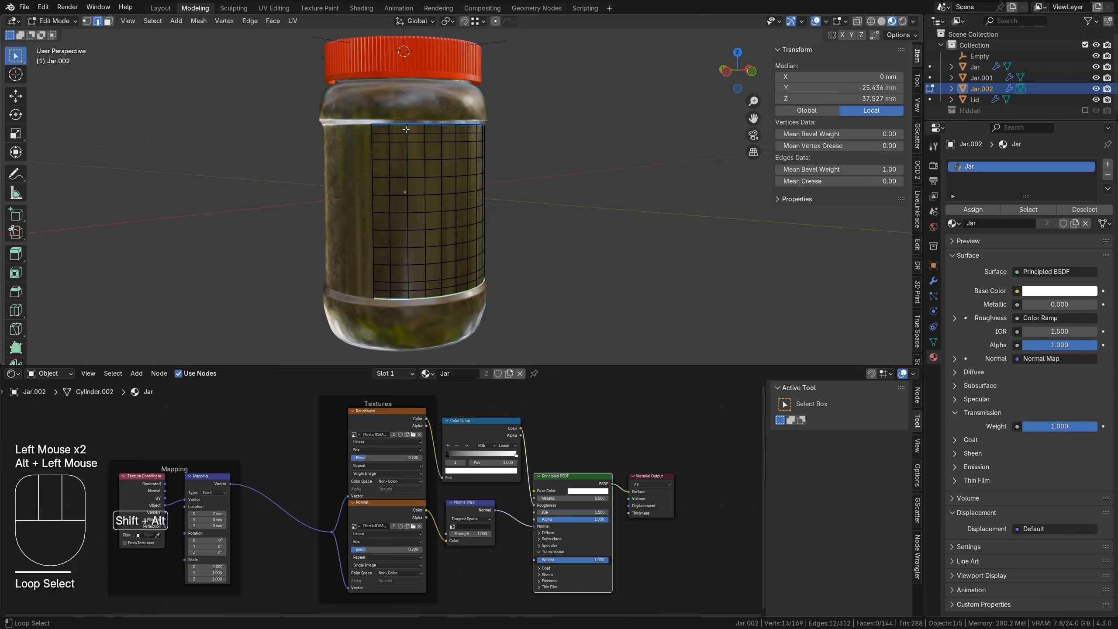
# Delete the uppermost and lowermost edge loops of the Jar.002 label mesh
pyautogui.keyDown('alt'); pyautogui.keyDown('shift'); pyautogui.click(405, 124); pyautogui.keyUp('shift'); pyautogui.keyUp('alt')
pyautogui.press('x')
pyautogui.click(404, 125)
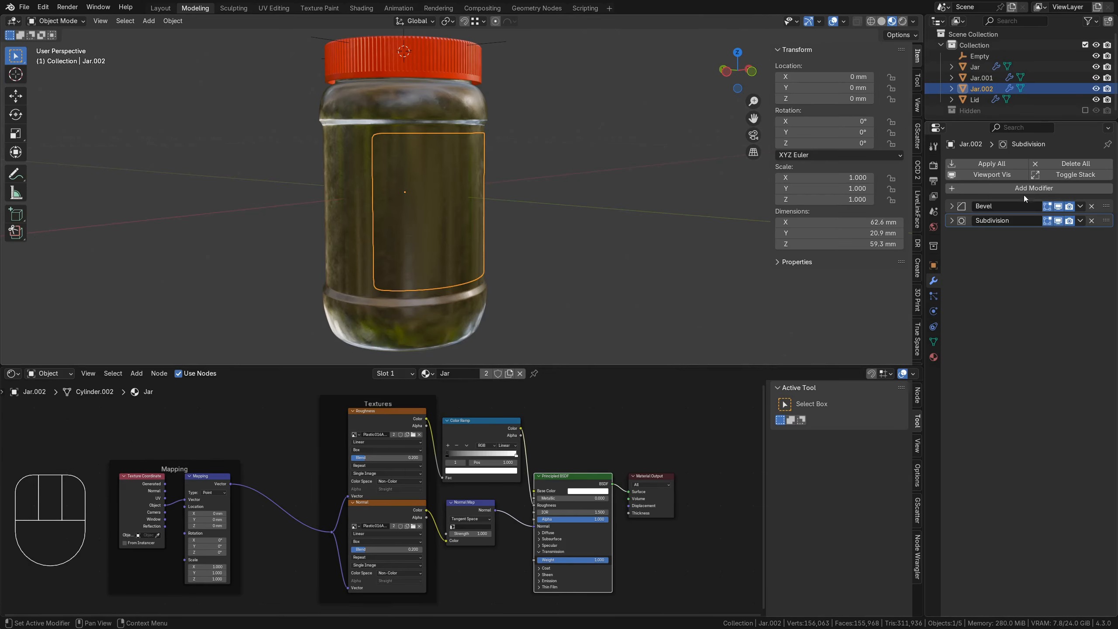
# Replace the label's Bevel and Subdivision modifiers with a Shrinkwrap modifier targeting Jar with a 0.3 mm offset
pyautogui.click(1091, 205)
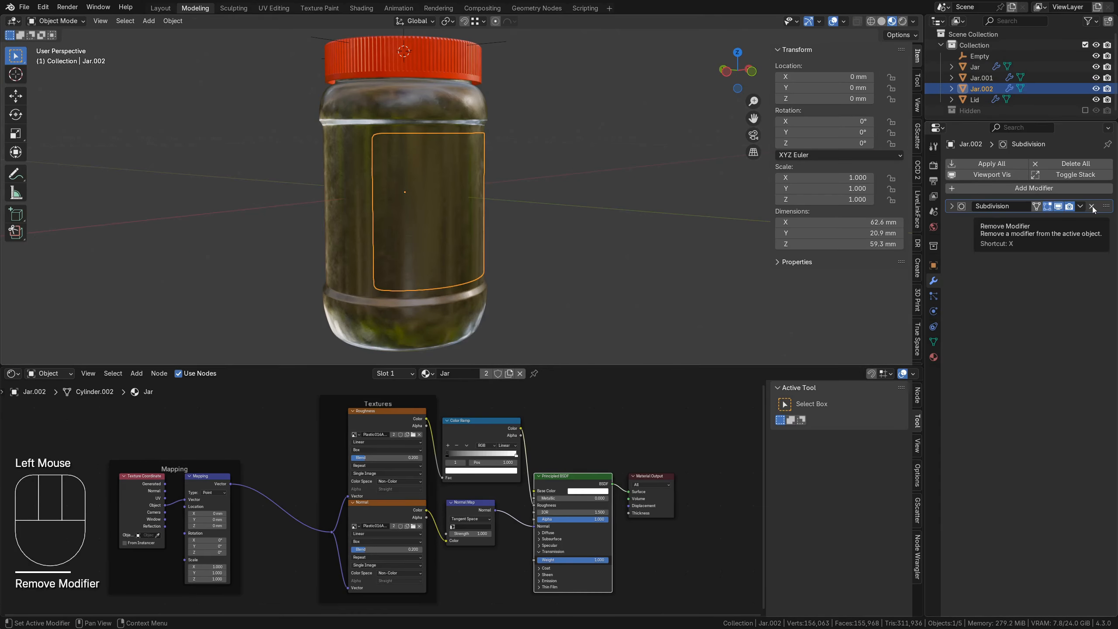
pyautogui.click(1091, 206)
pyautogui.click(1021, 162)
pyautogui.moveTo(1007, 172)
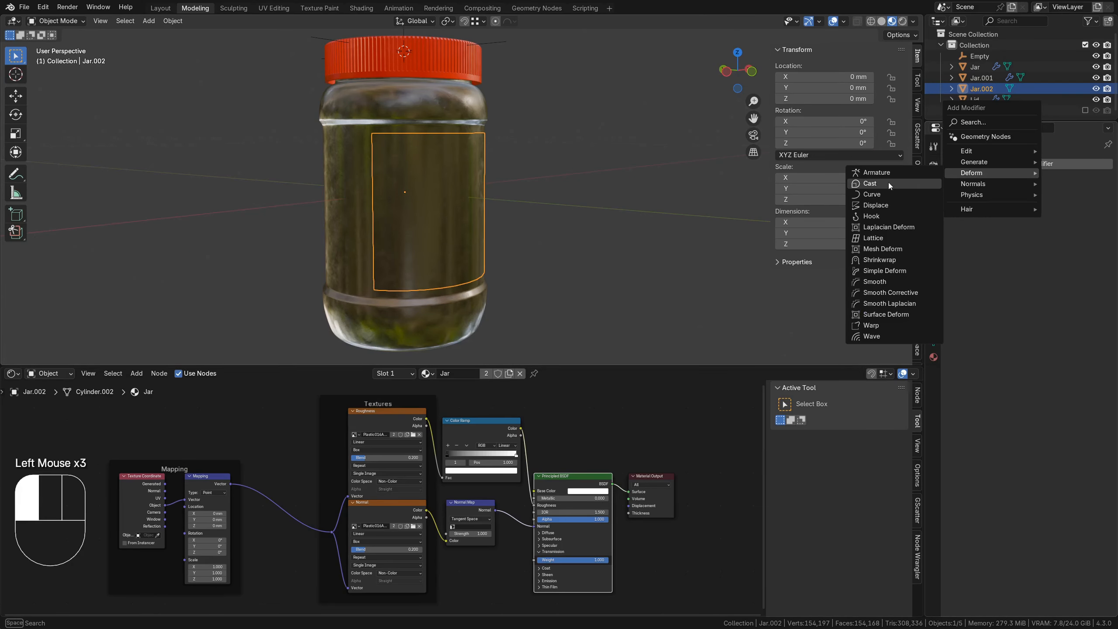
pyautogui.click(879, 259)
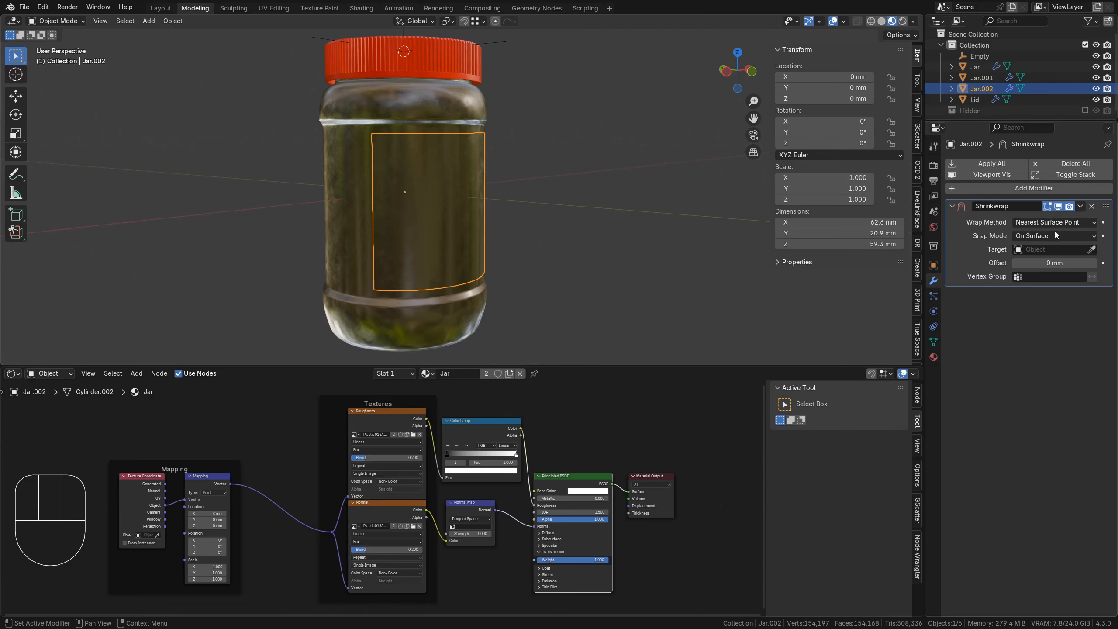
pyautogui.click(1054, 237)
pyautogui.click(1054, 236)
pyautogui.click(1088, 249)
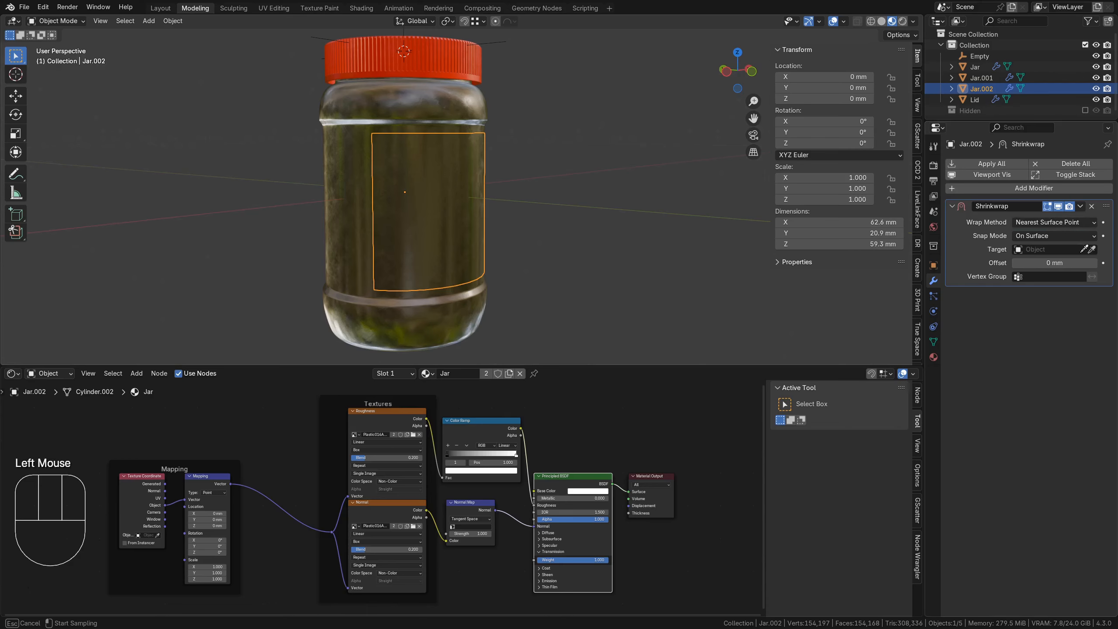
pyautogui.click(360, 194)
pyautogui.click(1054, 263)
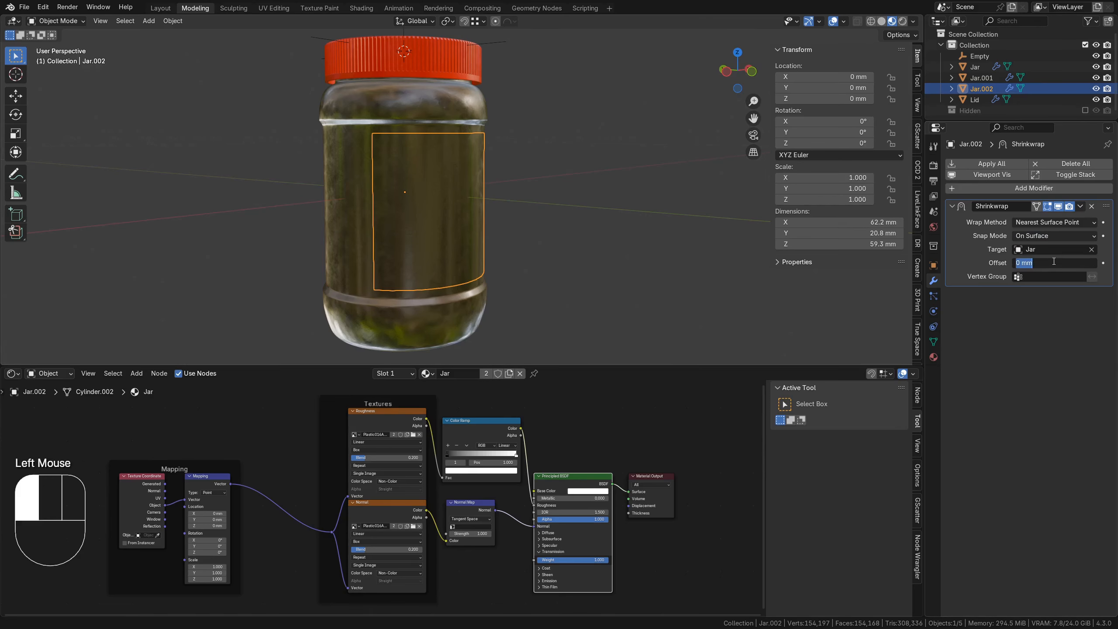
pyautogui.press('Return')
# Add a Solidify modifier to the label with a thickness of 0.04 mm
pyautogui.click(1033, 188)
pyautogui.moveTo(990, 179)
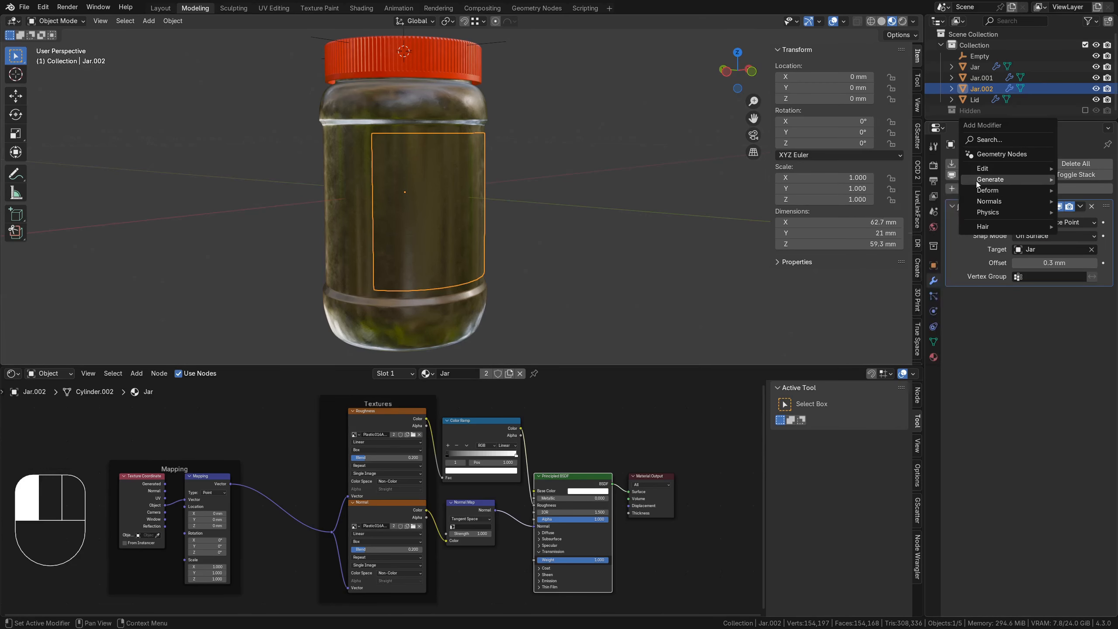
pyautogui.click(900, 310)
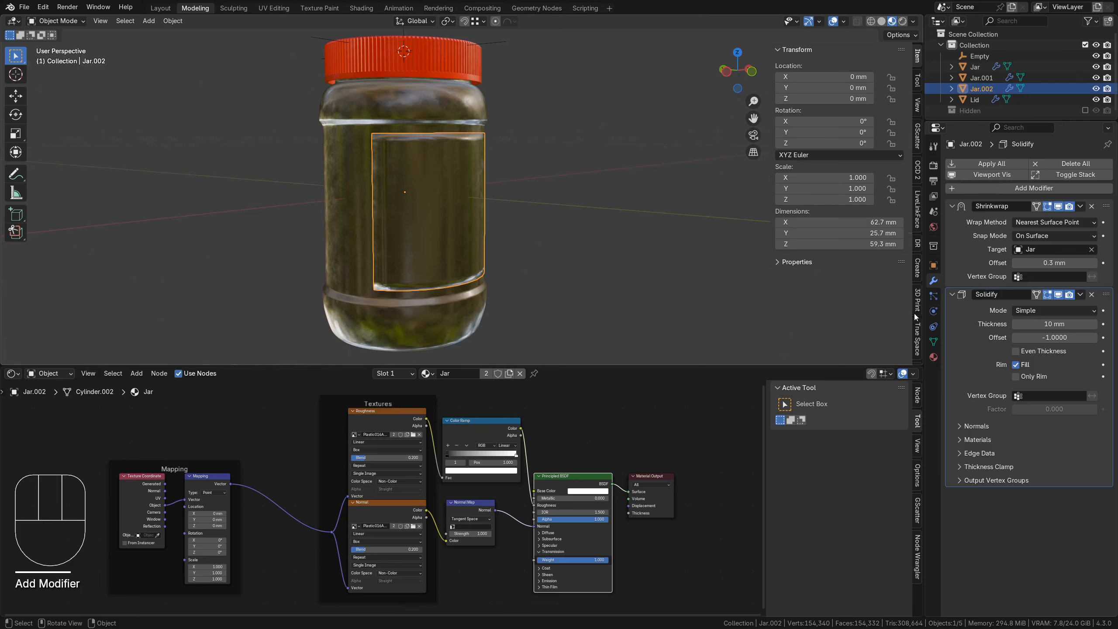
pyautogui.click(1024, 322)
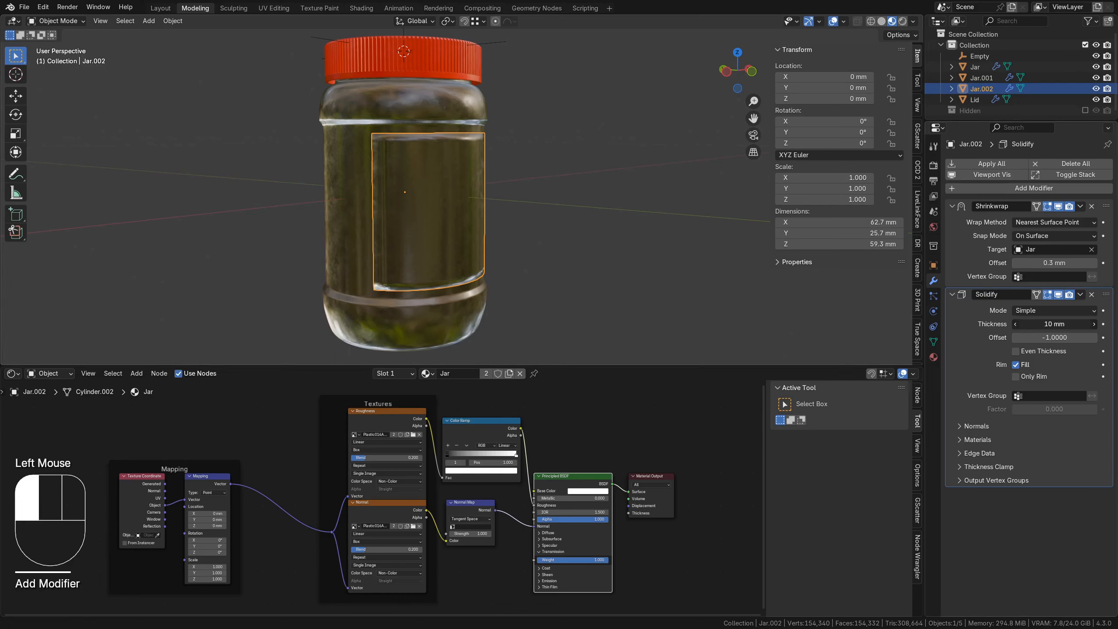
pyautogui.click(1050, 307)
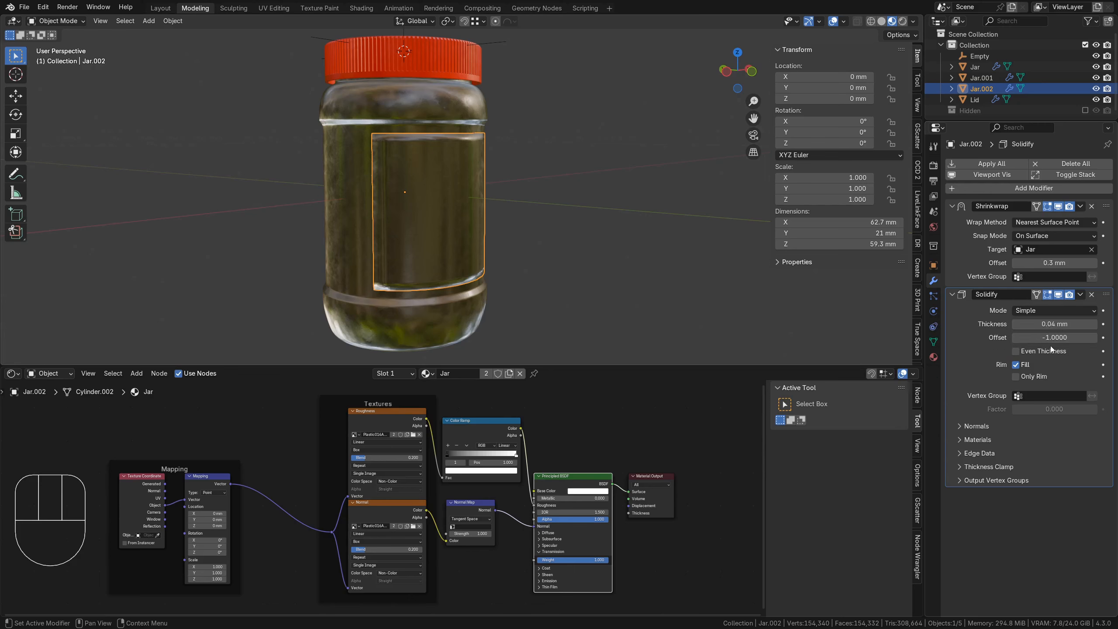
# Add a Bevel modifier to the label with an amount of 0.001 mm
pyautogui.click(1020, 191)
pyautogui.moveTo(1020, 192)
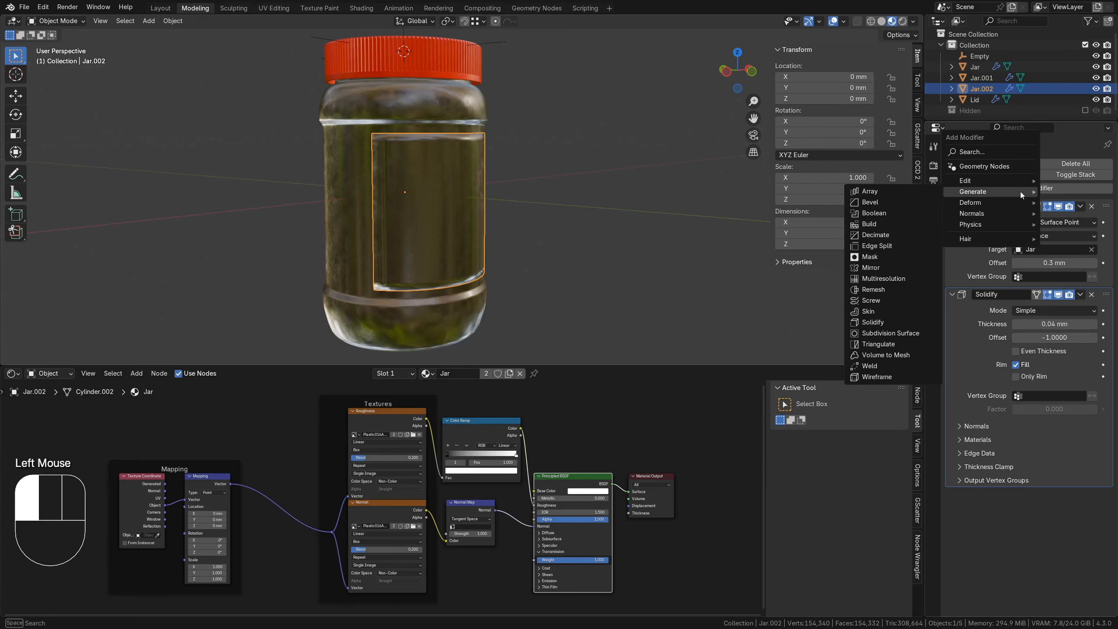
pyautogui.click(896, 202)
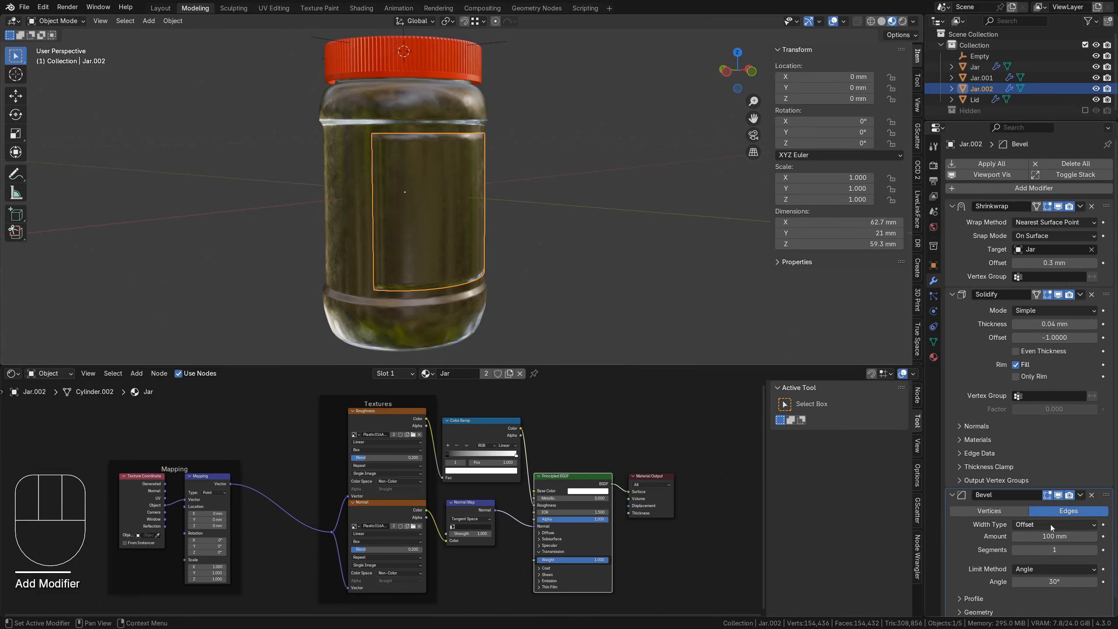
pyautogui.click(1029, 533)
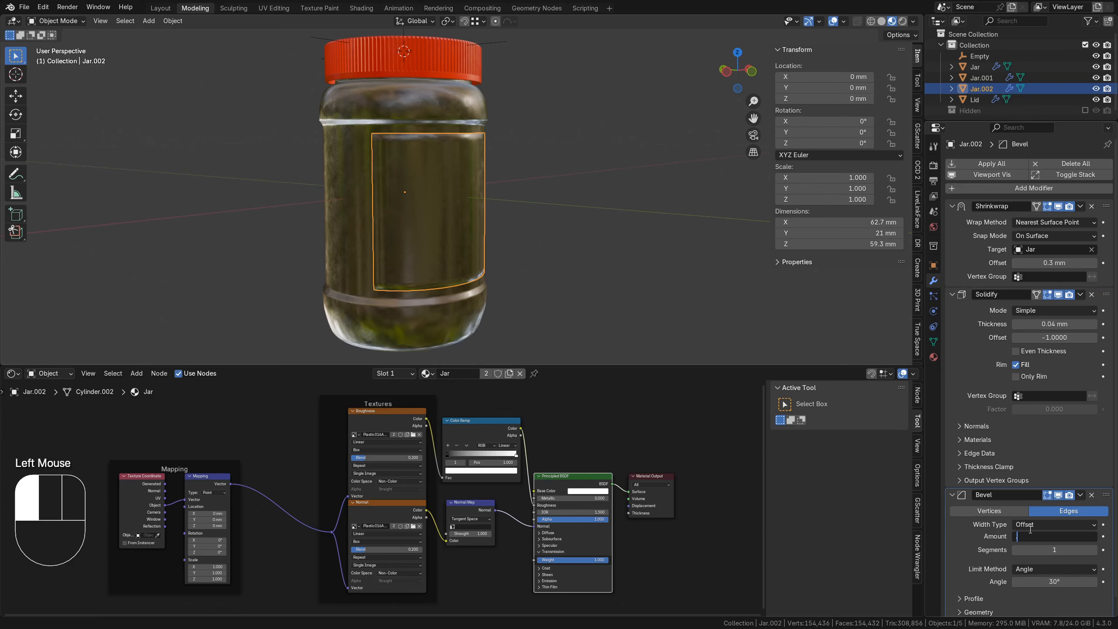
pyautogui.write('.001')
pyautogui.click(1029, 529)
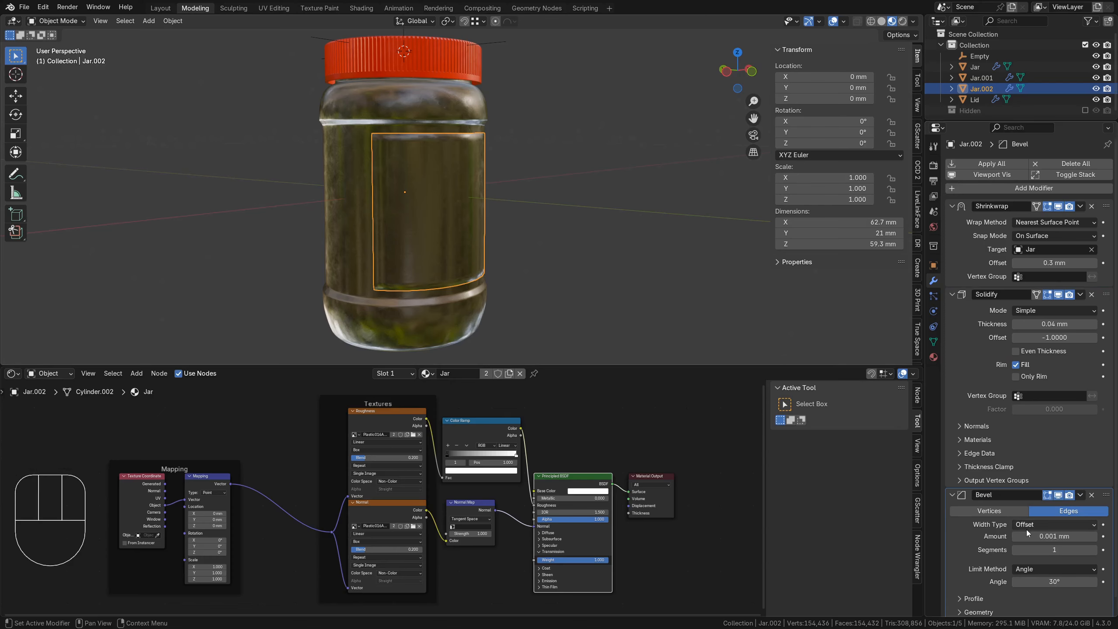
# Collapse the existing modifiers and add Subdivision Surface and Smooth by Angle modifiers to the label
pyautogui.scroll(-2, 1025, 555)
pyautogui.click(952, 210)
pyautogui.moveTo(952, 221); pyautogui.dragTo(952, 234)
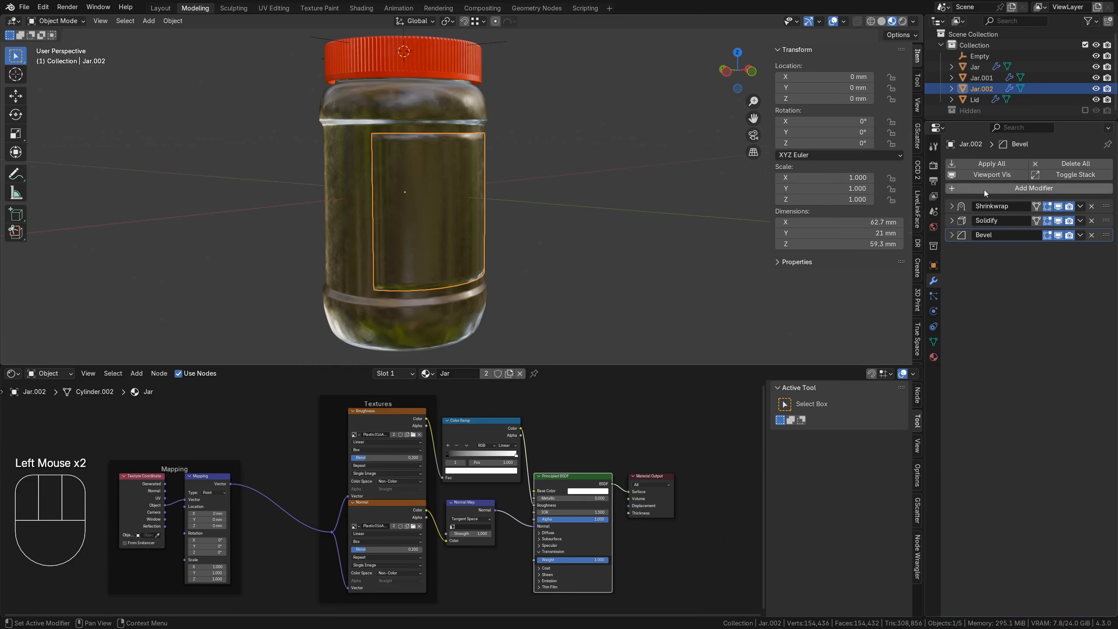
pyautogui.click(983, 189)
pyautogui.click(1037, 331)
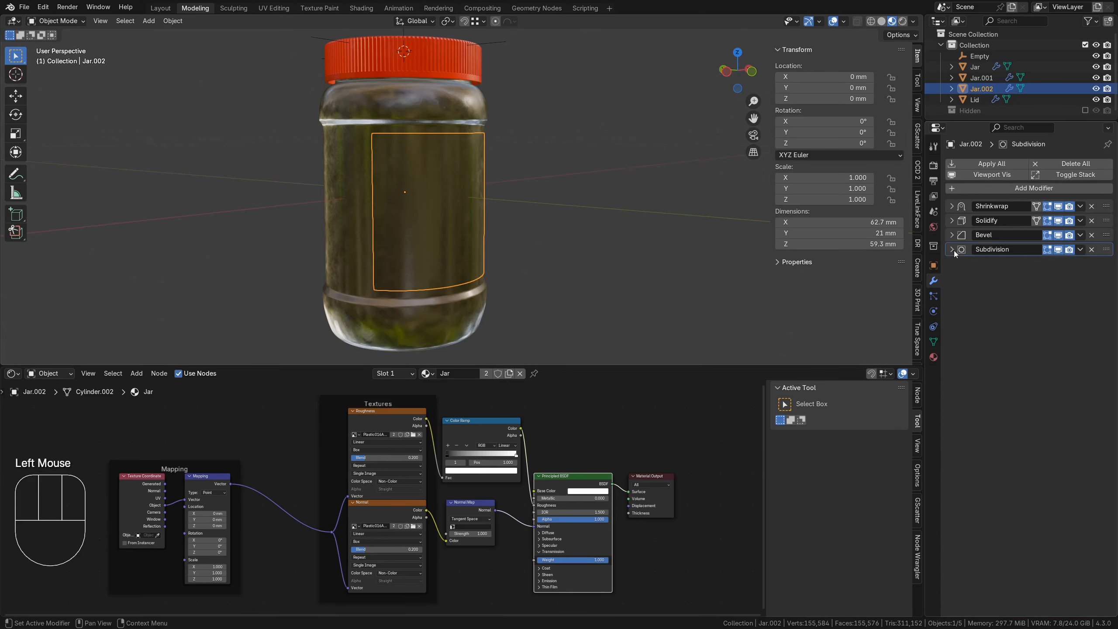
pyautogui.click(982, 191)
pyautogui.moveTo(965, 209)
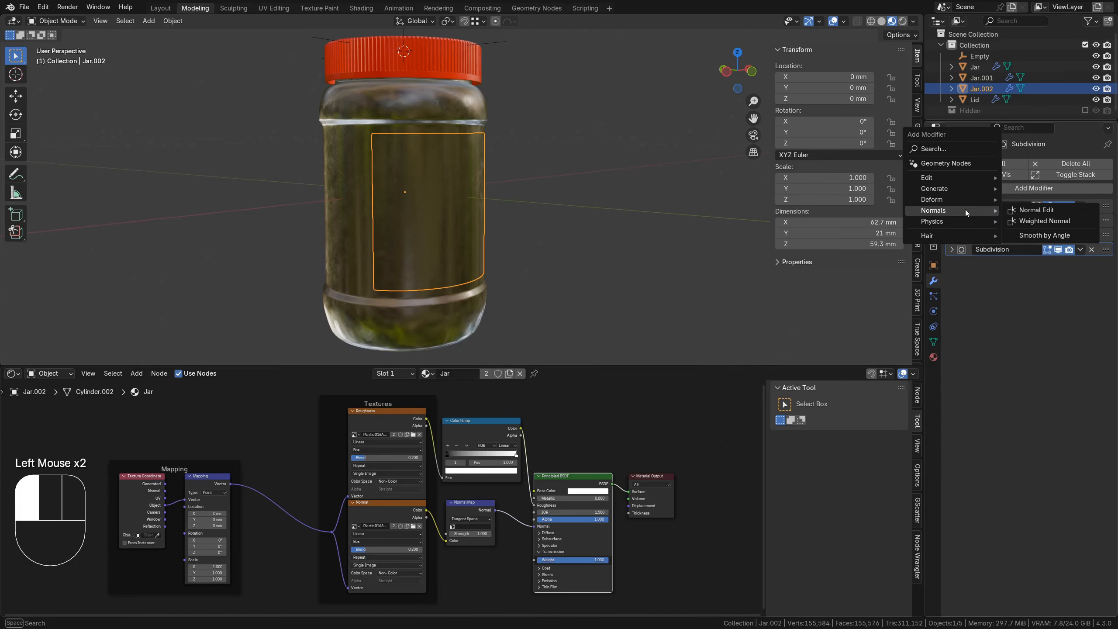
pyautogui.click(1031, 236)
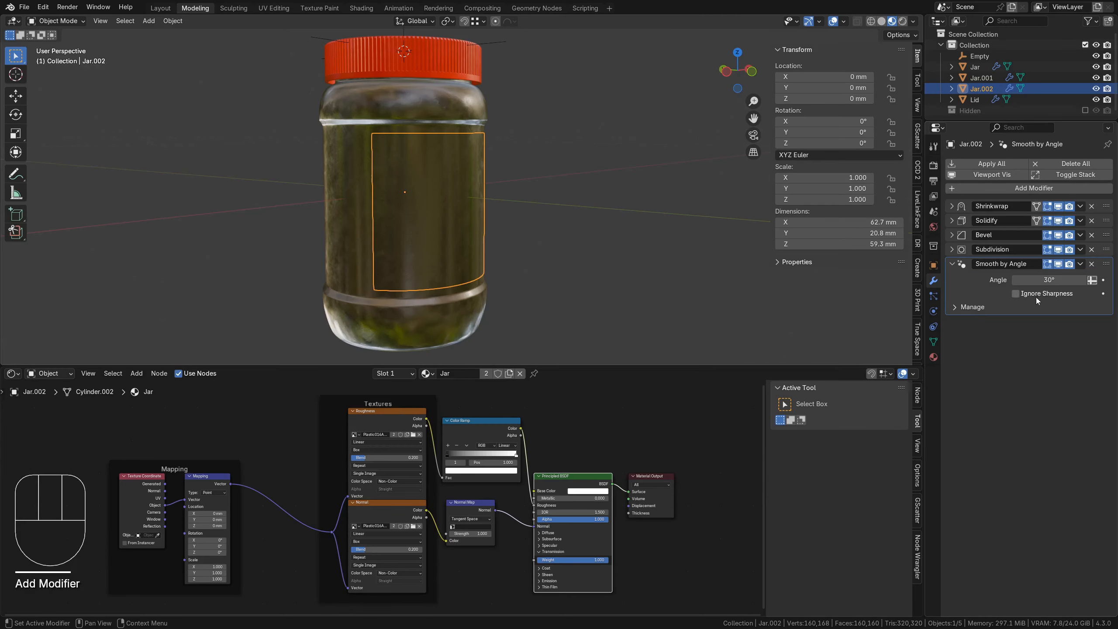
# Select all of the label's faces in Edit Mode and unwrap them with the Conformal method
pyautogui.click(426, 213)
pyautogui.press('Tab')
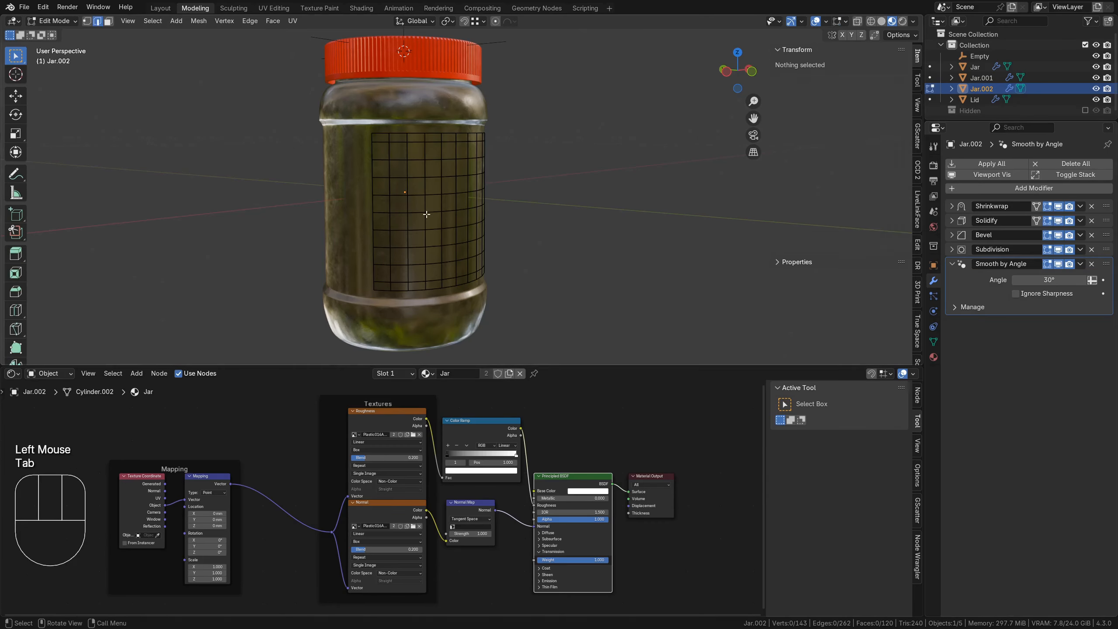
pyautogui.press('3')
pyautogui.press('a')
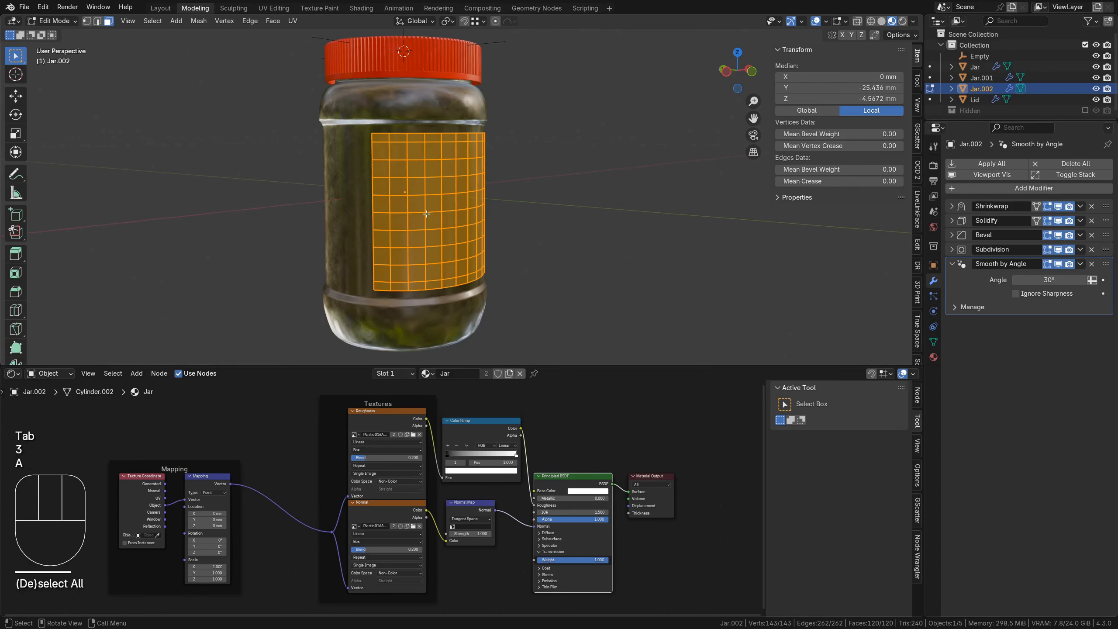
pyautogui.press('u')
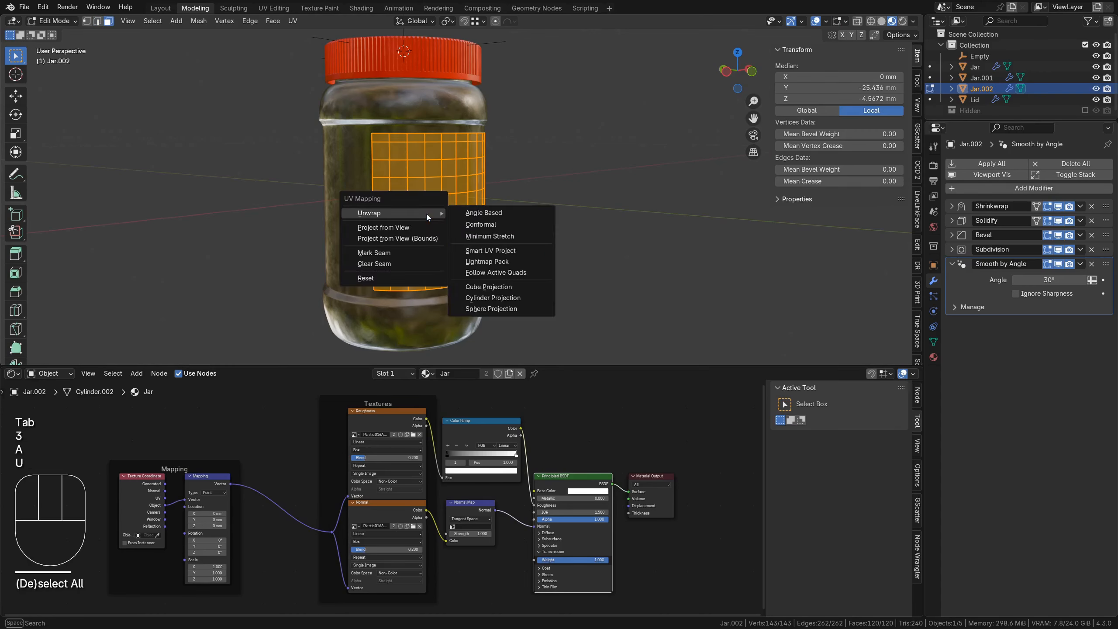
pyautogui.click(497, 223)
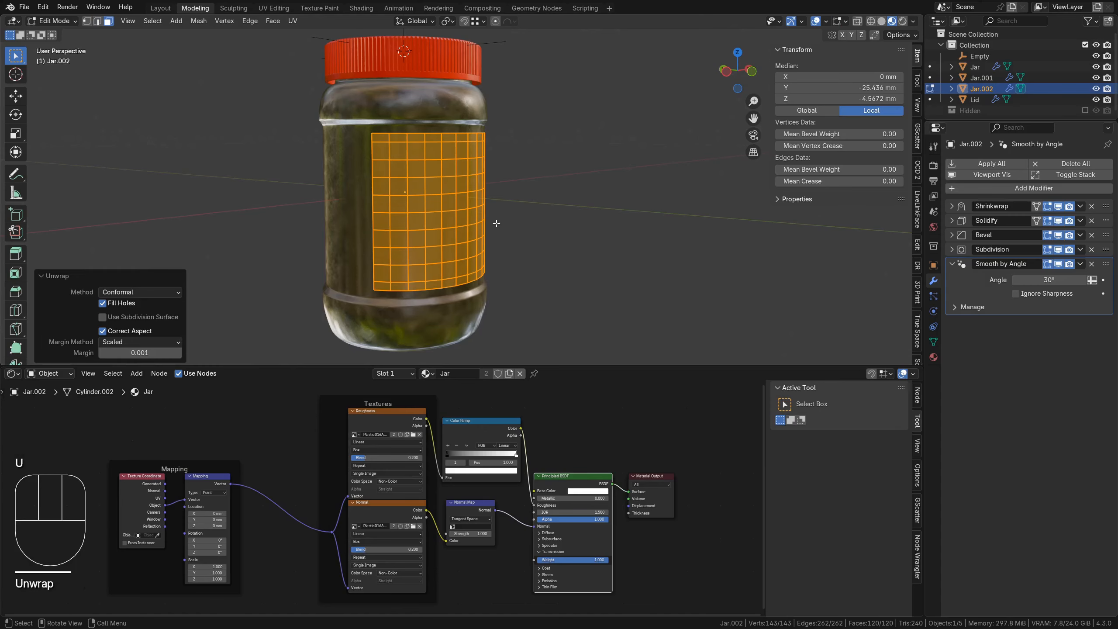
# Split the 3D viewport vertically, turn the new area into a UV Editor and enable UV sync selection
pyautogui.moveTo(3, 16); pyautogui.dragTo(339, 27)
pyautogui.click(18, 21)
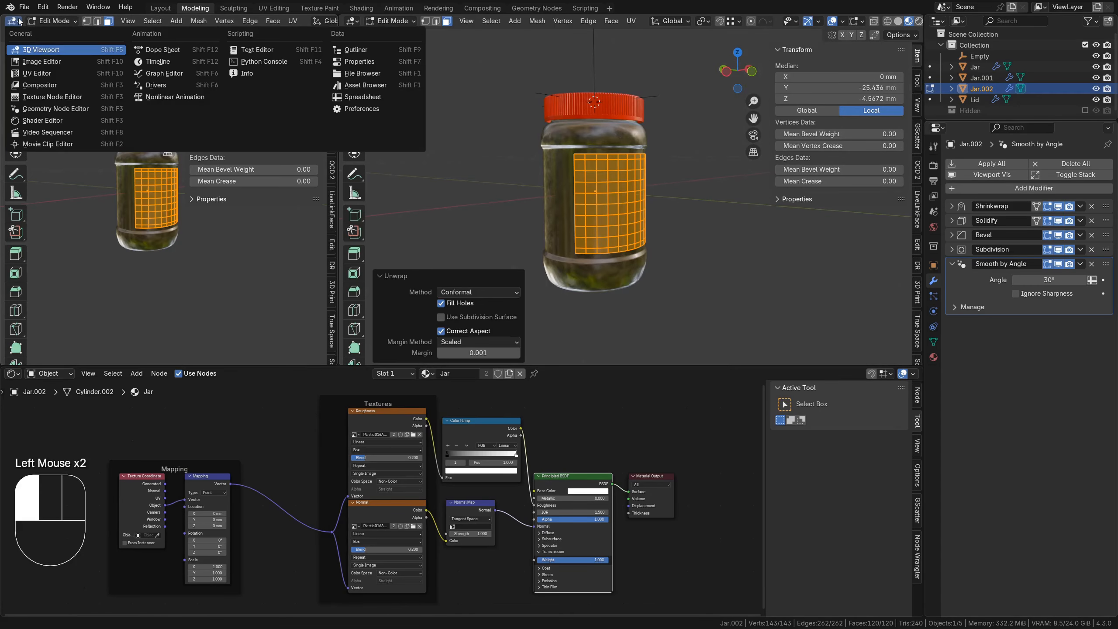
pyautogui.click(34, 73)
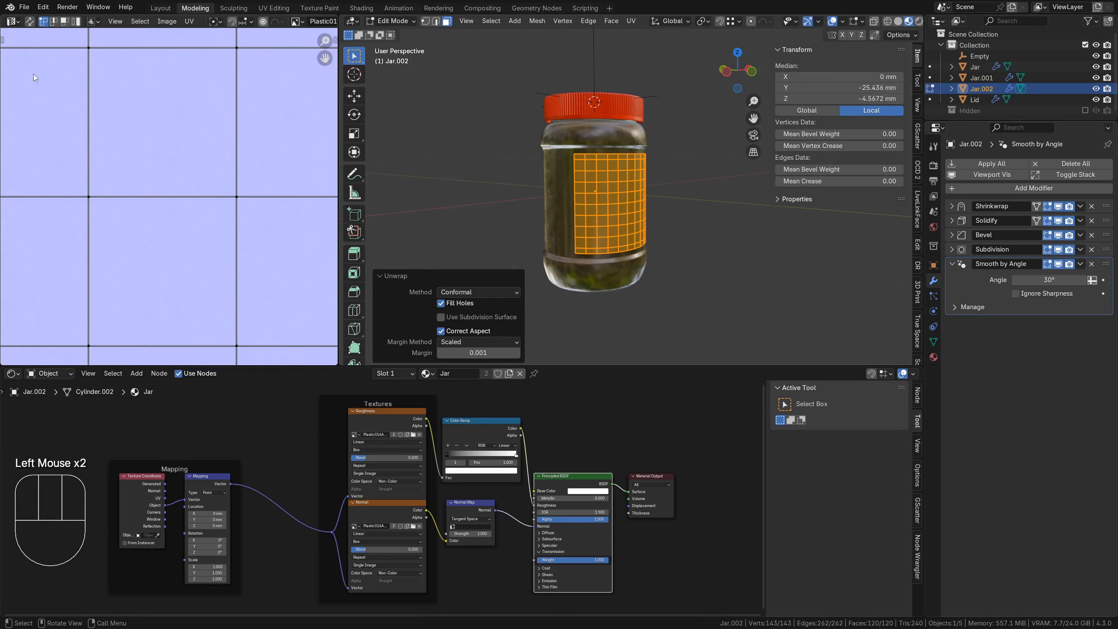
pyautogui.click(30, 22)
pyautogui.scroll(-10, 235, 189)
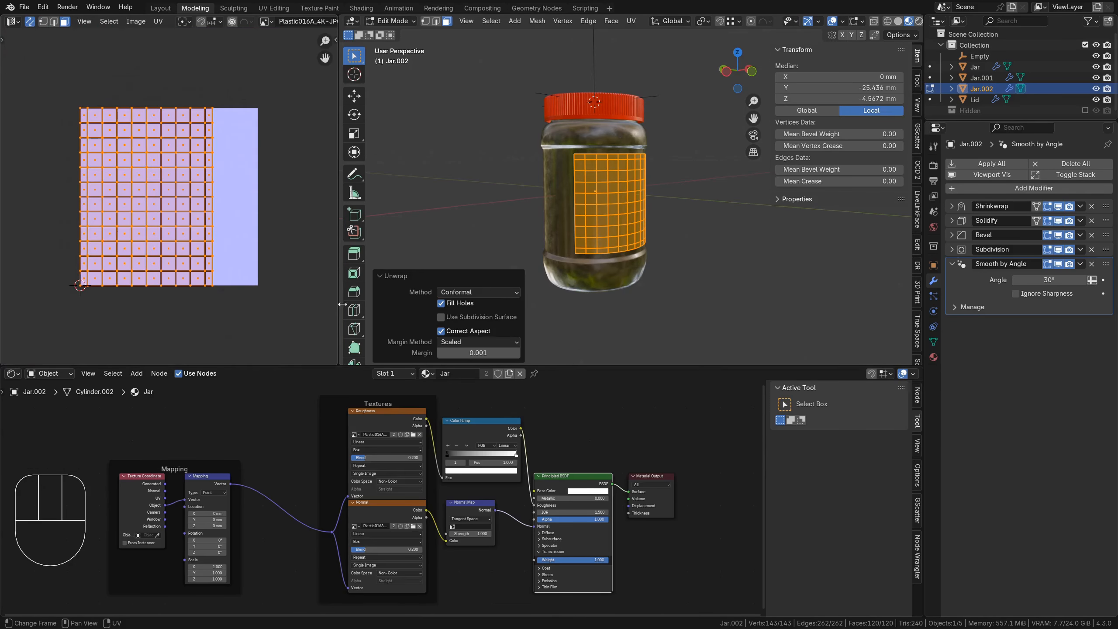
# Unlink the Jar material from the label and create a new material for it
pyautogui.click(518, 374)
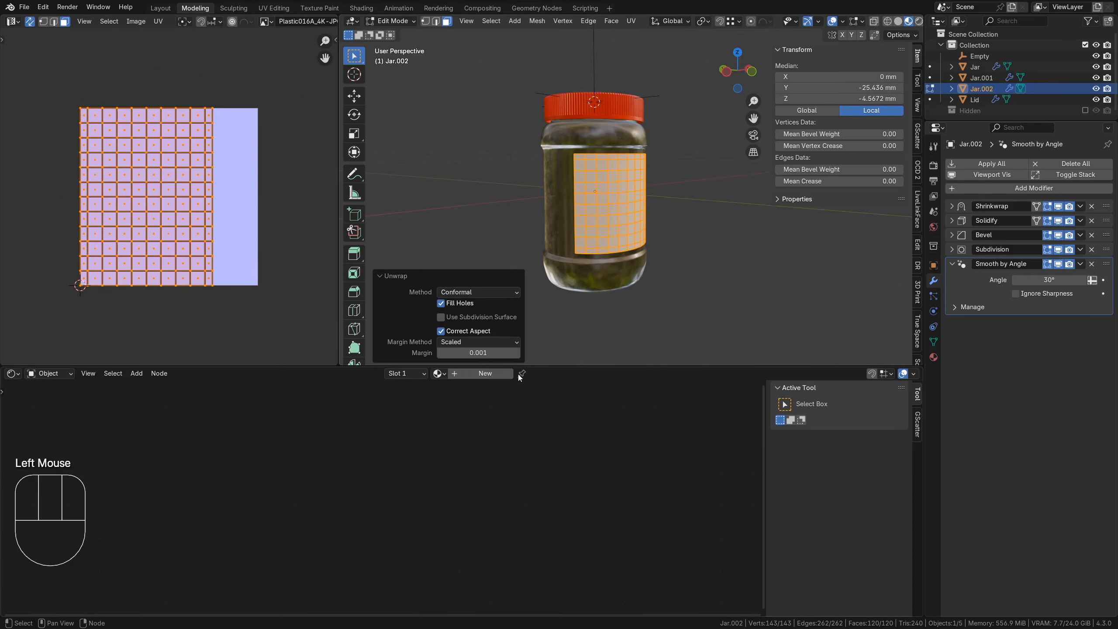
pyautogui.click(482, 372)
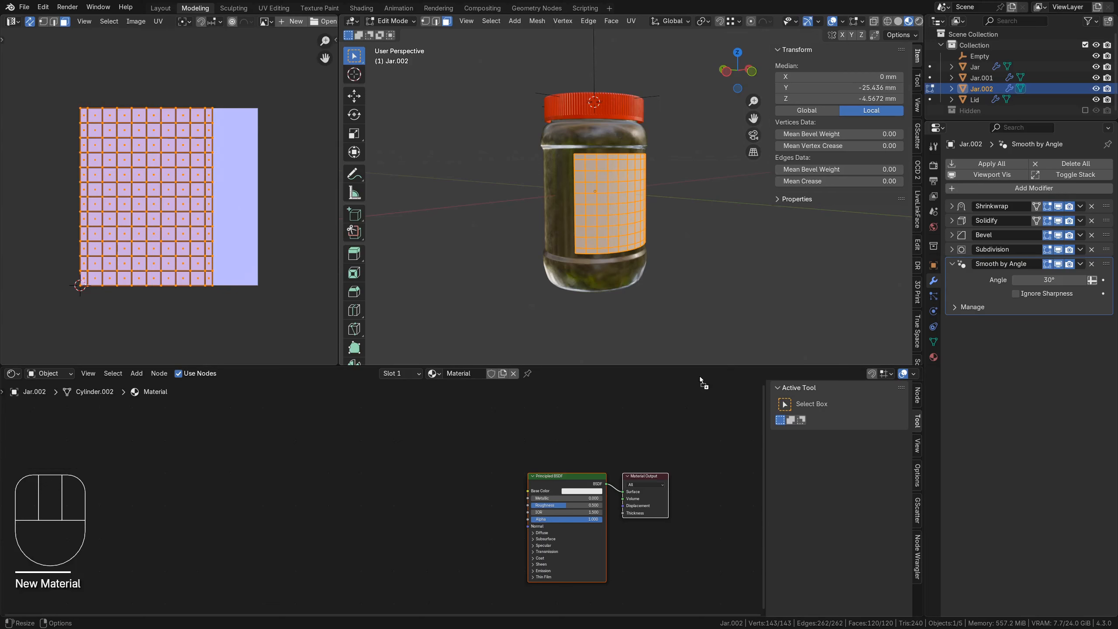
# Place the FauxJifLabel.jpg image texture in the label material and add Texture Coordinate and Mapping nodes to it
pyautogui.moveTo(393, 496); pyautogui.dragTo(394, 497)
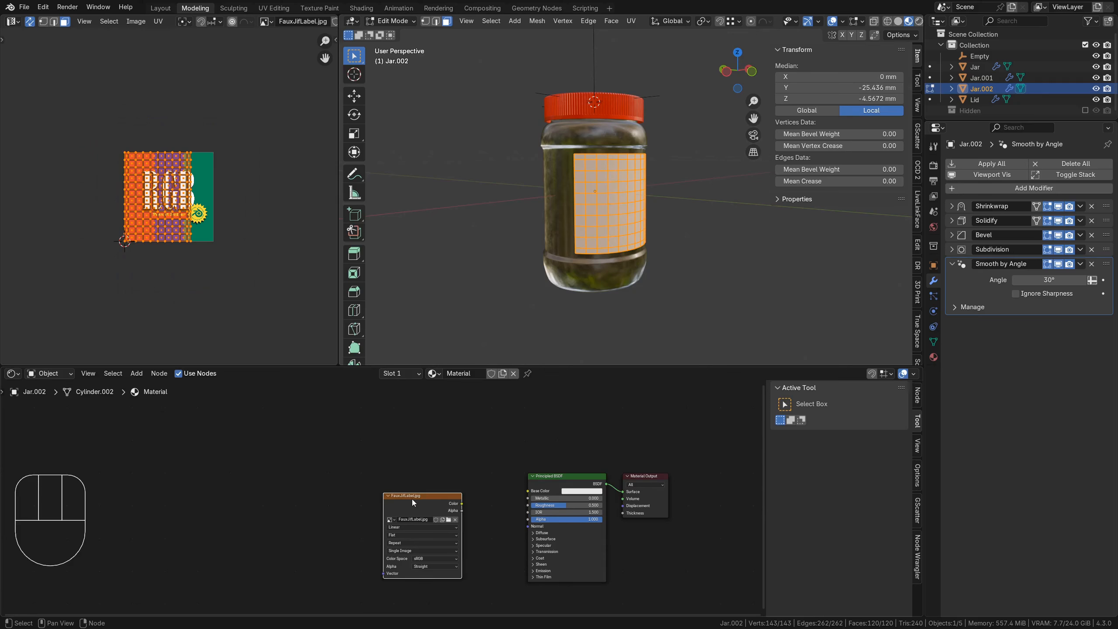
pyautogui.click(412, 499)
pyautogui.hotkey('ctrl', 't')
pyautogui.click(407, 498)
pyautogui.moveTo(253, 488); pyautogui.dragTo(416, 528)
pyautogui.moveTo(426, 513); pyautogui.dragTo(356, 458)
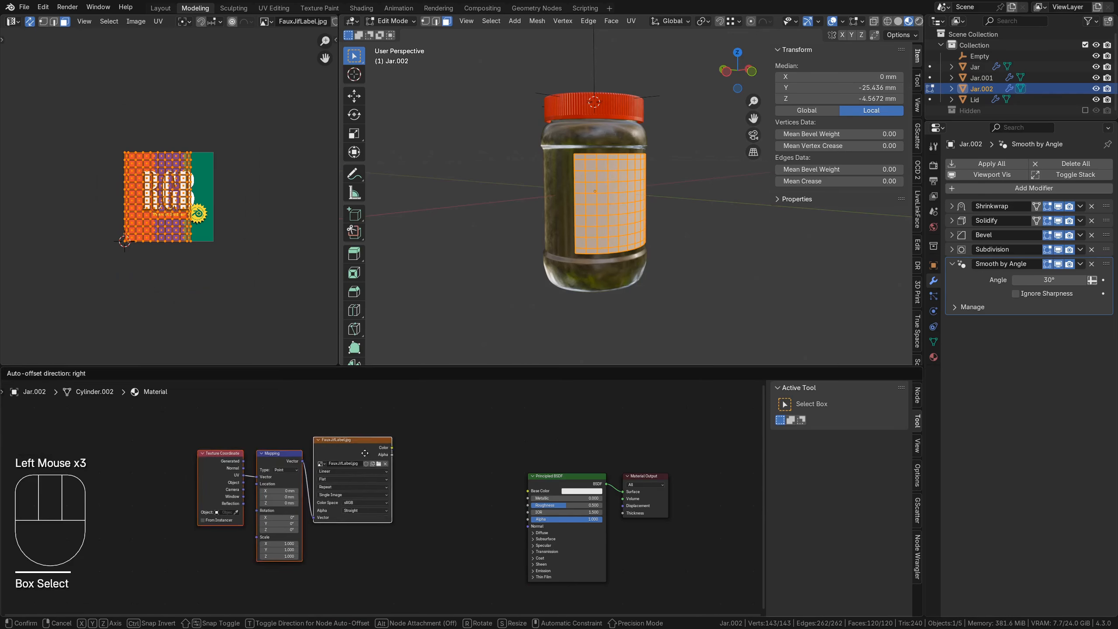
pyautogui.moveTo(355, 458); pyautogui.dragTo(348, 494)
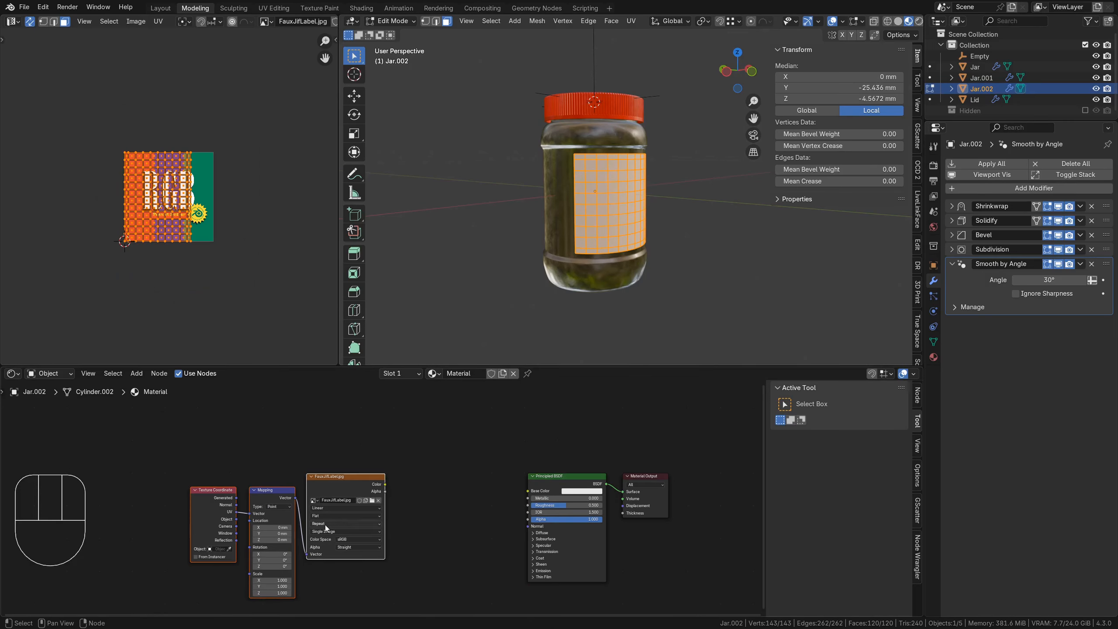
# Set the label image's extension to Extend and link its Color to the Principled BSDF's Base Color and Roughness
pyautogui.click(325, 524)
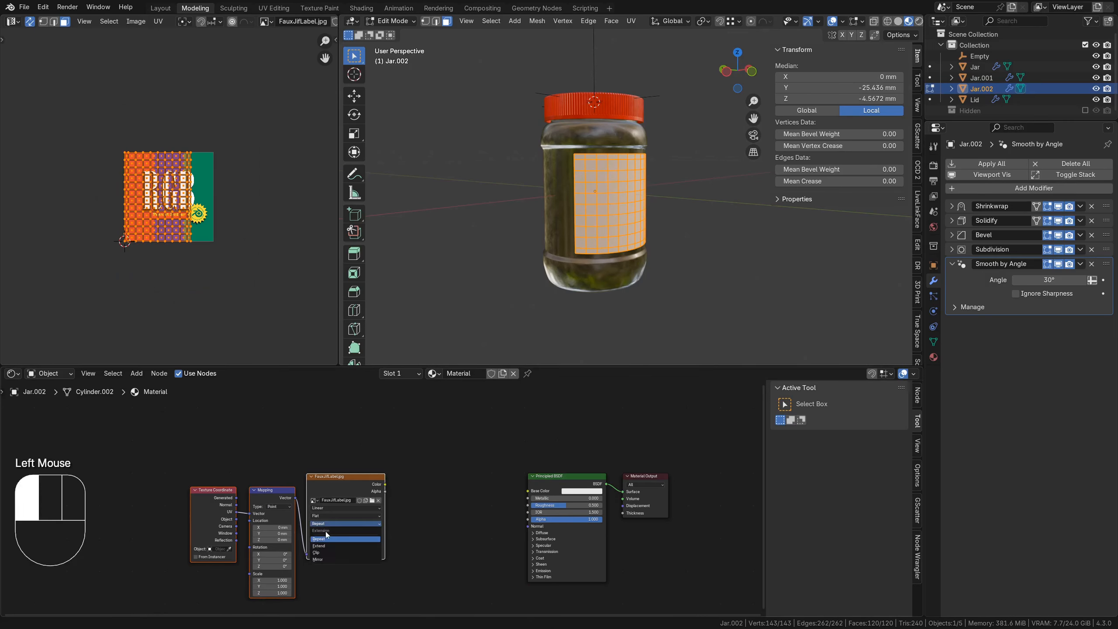
pyautogui.click(325, 545)
pyautogui.moveTo(386, 484); pyautogui.dragTo(528, 491)
pyautogui.moveTo(385, 485); pyautogui.dragTo(528, 505)
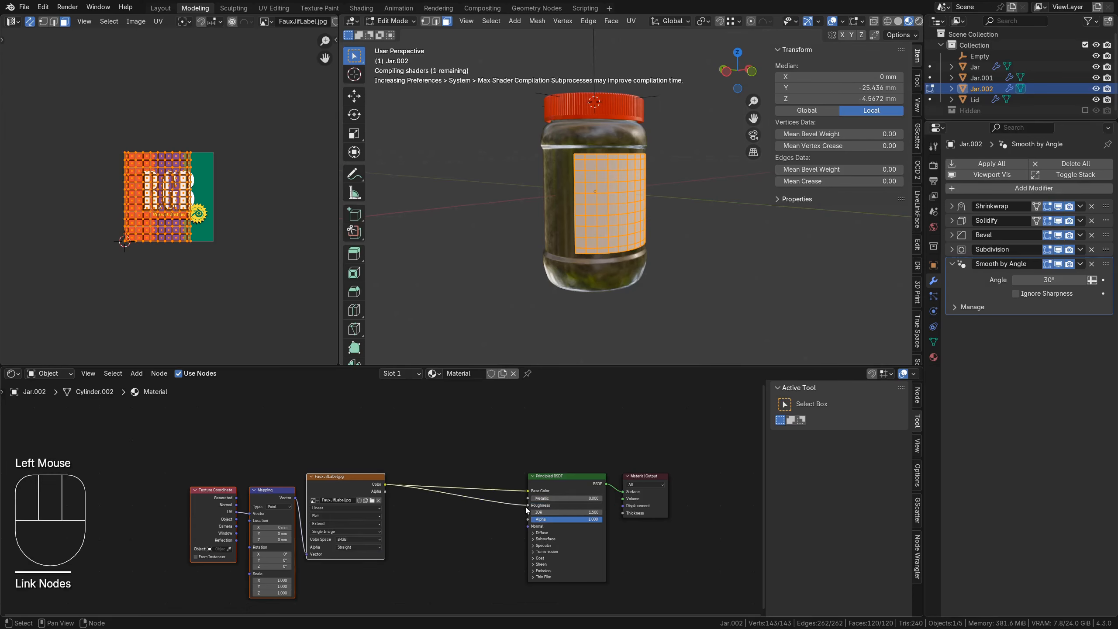
# Rotate the label's UVs by 90° and another 180°, shift them over the artwork, and return to Object Mode
pyautogui.scroll(5, 288, 213)
pyautogui.scroll(3, 685, 187)
pyautogui.moveTo(722, 181); pyautogui.dragTo(605, 191, button='middle')
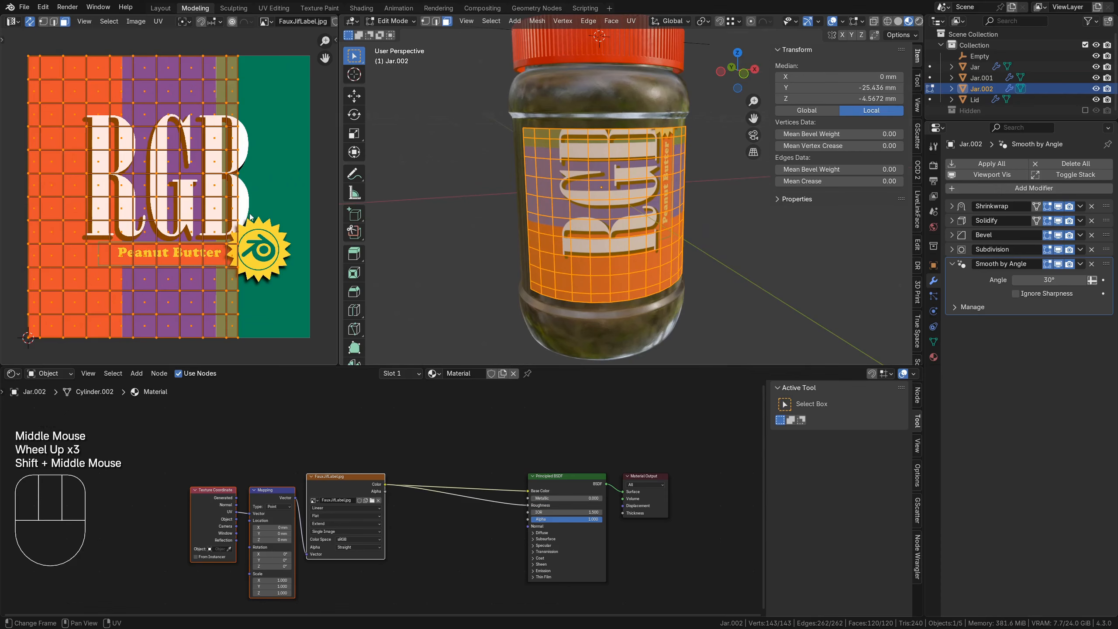
pyautogui.write('r90')
pyautogui.press('KP_Enter')
pyautogui.write('r')
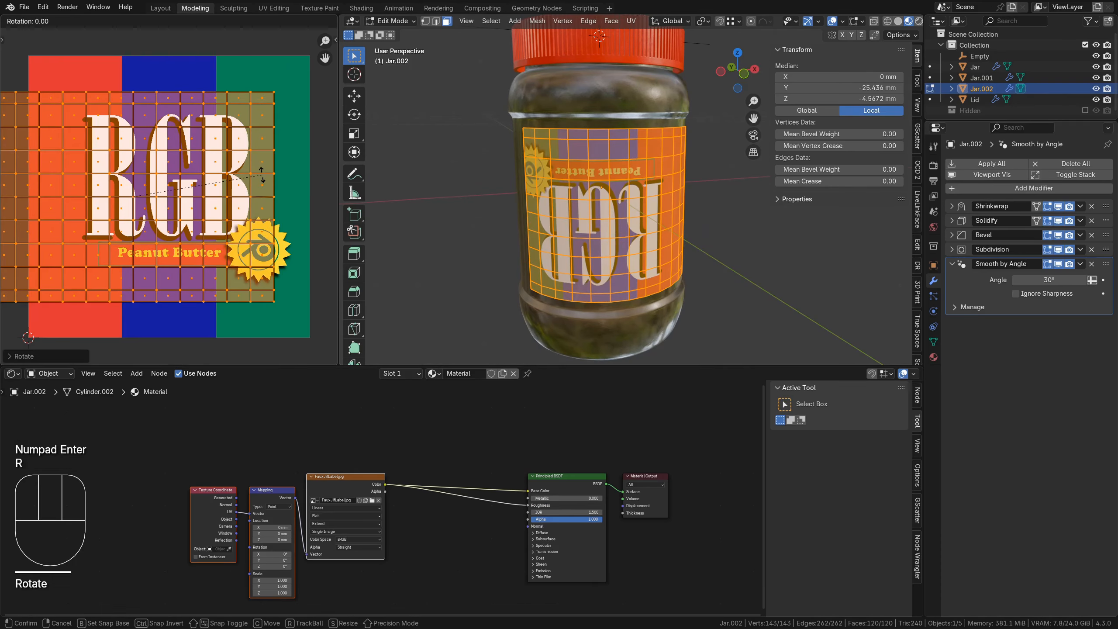
pyautogui.write('180')
pyautogui.press('KP_Enter')
pyautogui.press('g')
pyautogui.click(298, 177)
pyautogui.moveTo(726, 263); pyautogui.dragTo(718, 223, button='middle')
pyautogui.press('Tab')
# Insert a Color Ramp between the label image and Roughness, and shift the Principled BSDF and Material Output to make room
pyautogui.click(456, 515)
pyautogui.hotkey('shift', 'a')
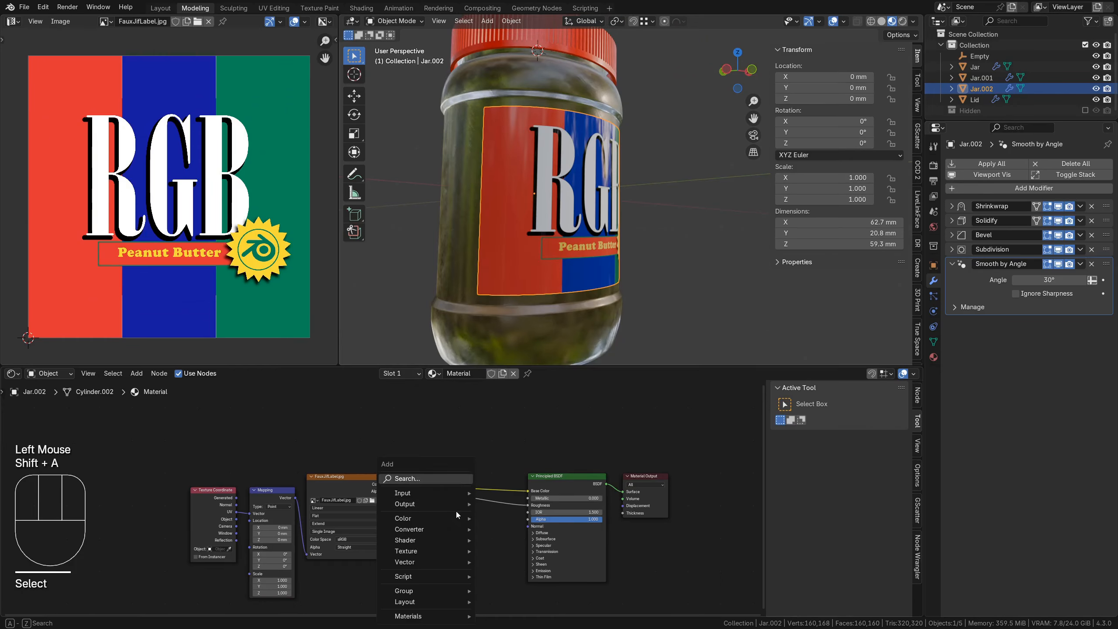
pyautogui.write('ramp')
pyautogui.press('Return')
pyautogui.click(421, 496)
pyautogui.moveTo(637, 453); pyautogui.dragTo(585, 488)
pyautogui.moveTo(579, 477); pyautogui.dragTo(655, 470)
# Add a low-strength Bump node fed by the Color Ramp into its Height and link it to the Principled BSDF's Normal
pyautogui.hotkey('shift', 'a')
pyautogui.write('bump')
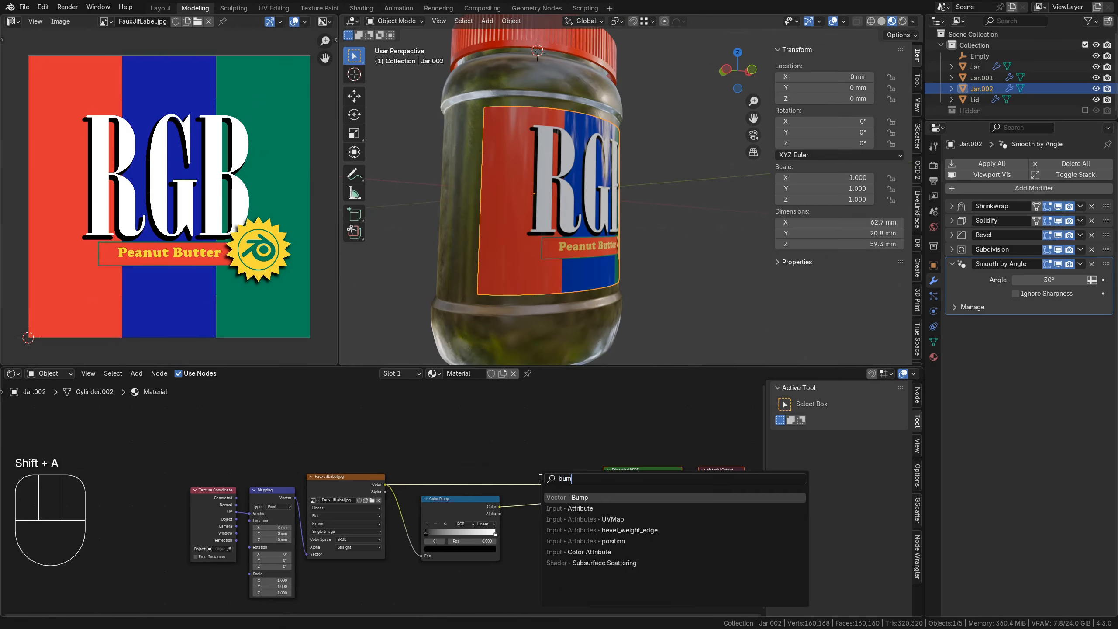
pyautogui.press('Return')
pyautogui.click(526, 526)
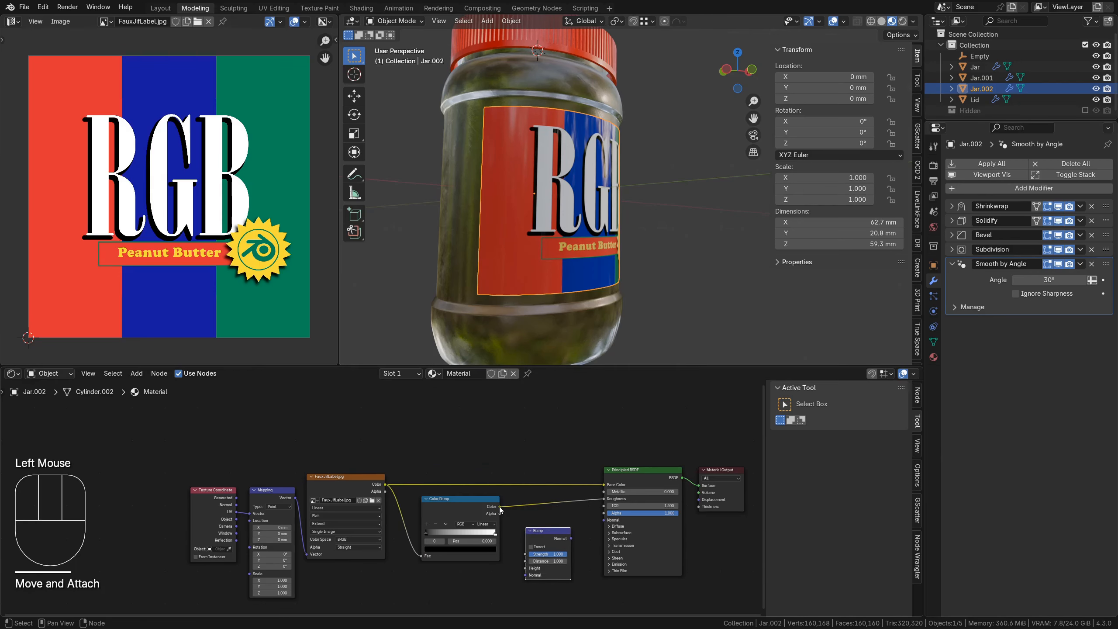
pyautogui.doubleClick(553, 543)
pyautogui.write('.1')
pyautogui.press('Return')
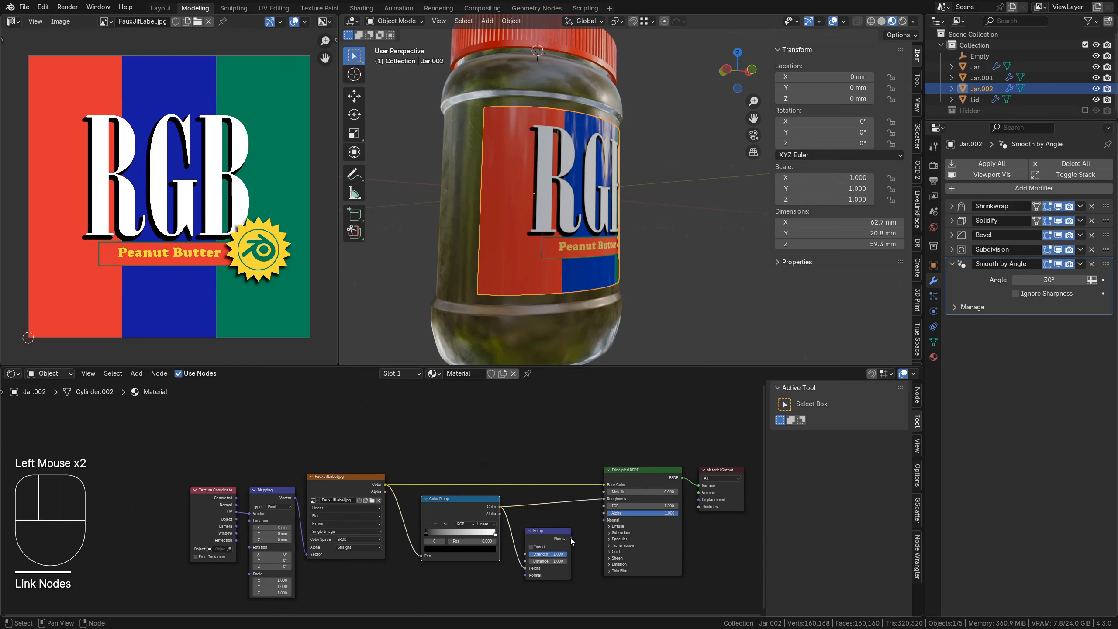
pyautogui.moveTo(571, 538)
pyautogui.mouseDown()
pyautogui.moveTo(604, 520)
pyautogui.moveTo(551, 522)
pyautogui.mouseUp()
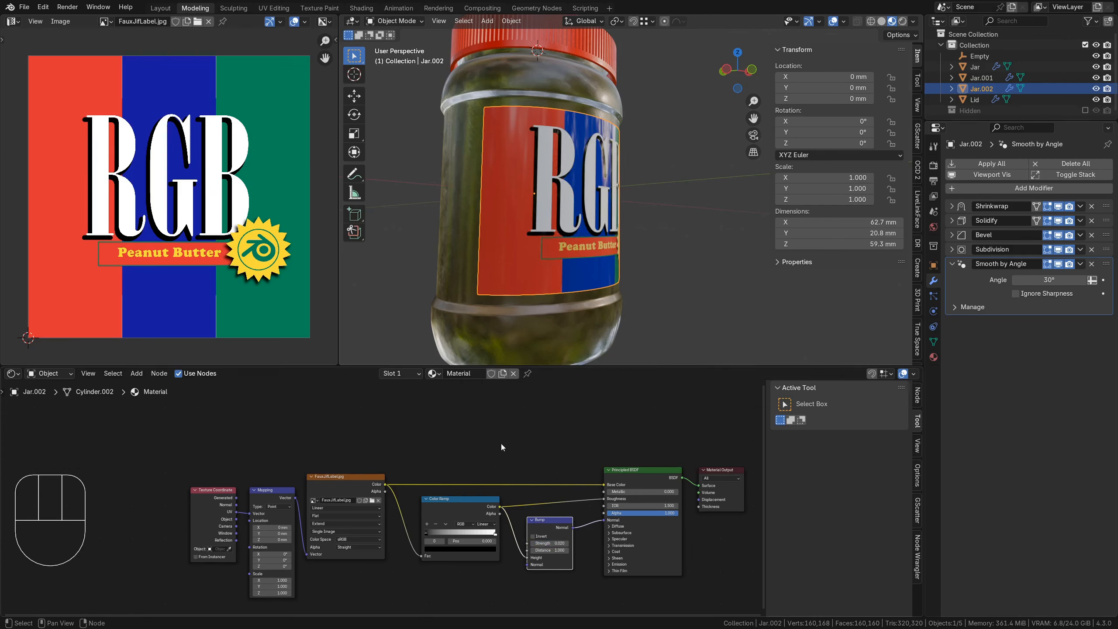
# Add a Noise Texture node below the Color Ramp and set its scale to 20
pyautogui.click(502, 448)
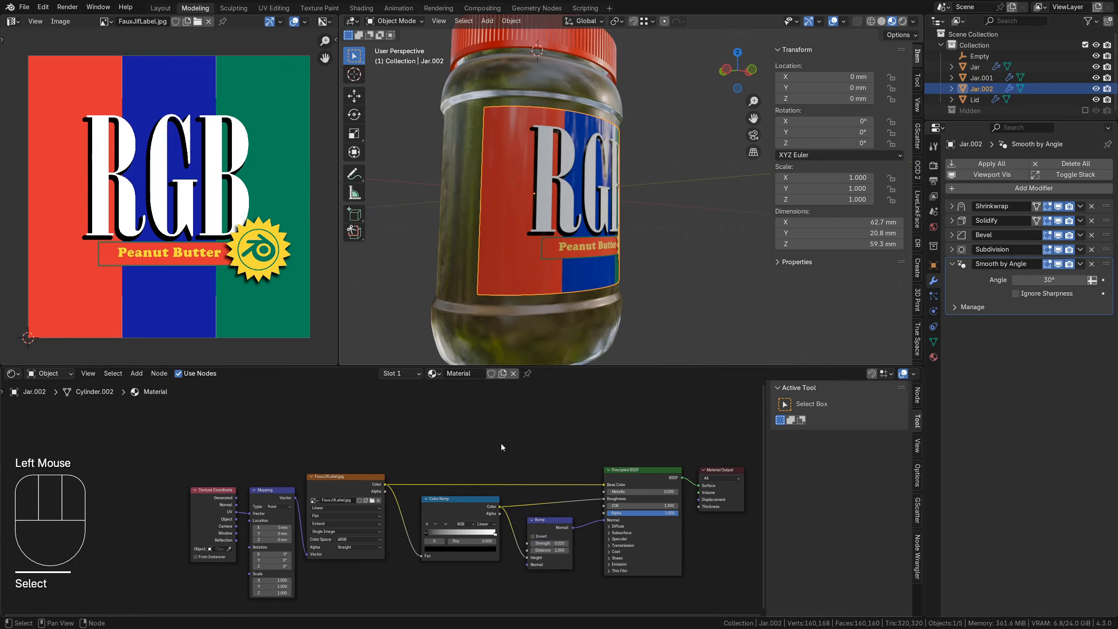
pyautogui.hotkey('shift', 'a')
pyautogui.click(502, 443)
pyautogui.write('noise')
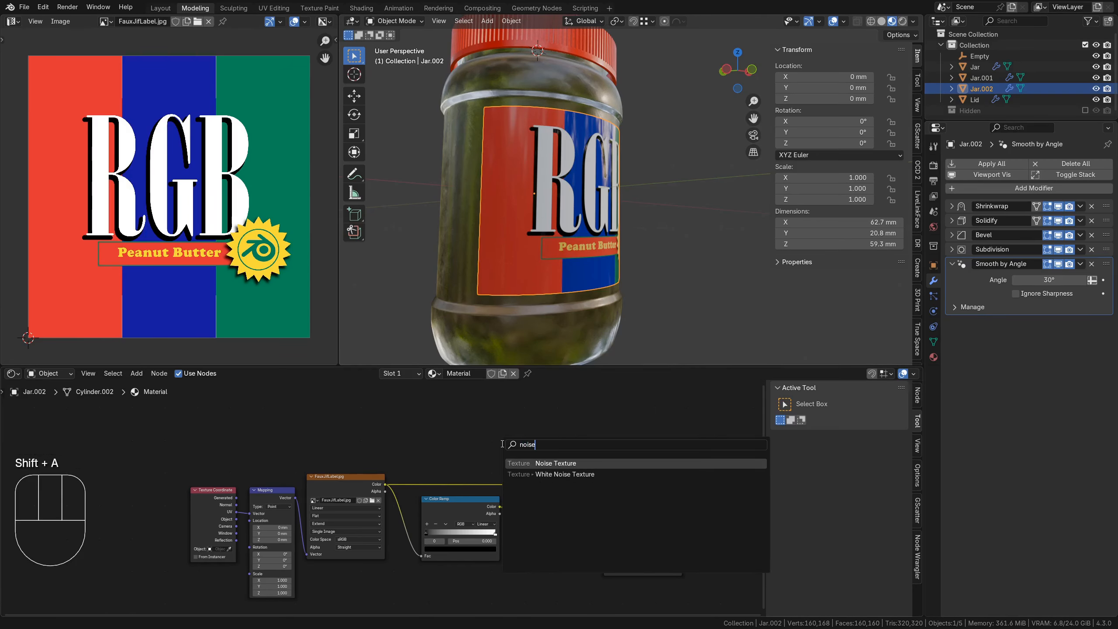
pyautogui.press('Return')
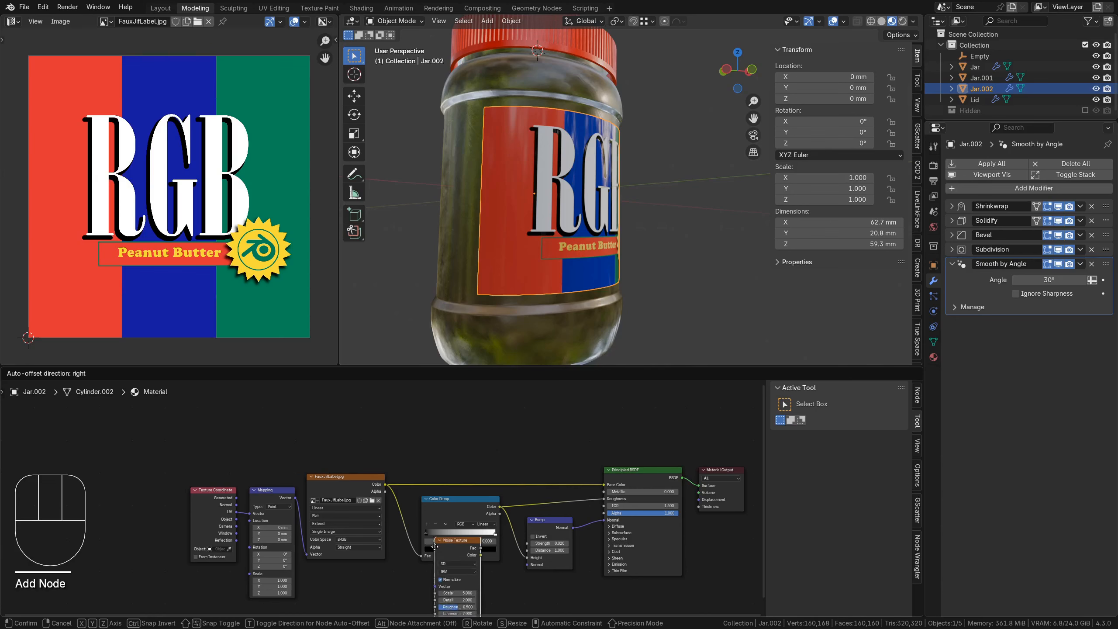
pyautogui.click(524, 593)
pyautogui.moveTo(523, 593); pyautogui.dragTo(527, 487, button='middle')
pyautogui.click(464, 518)
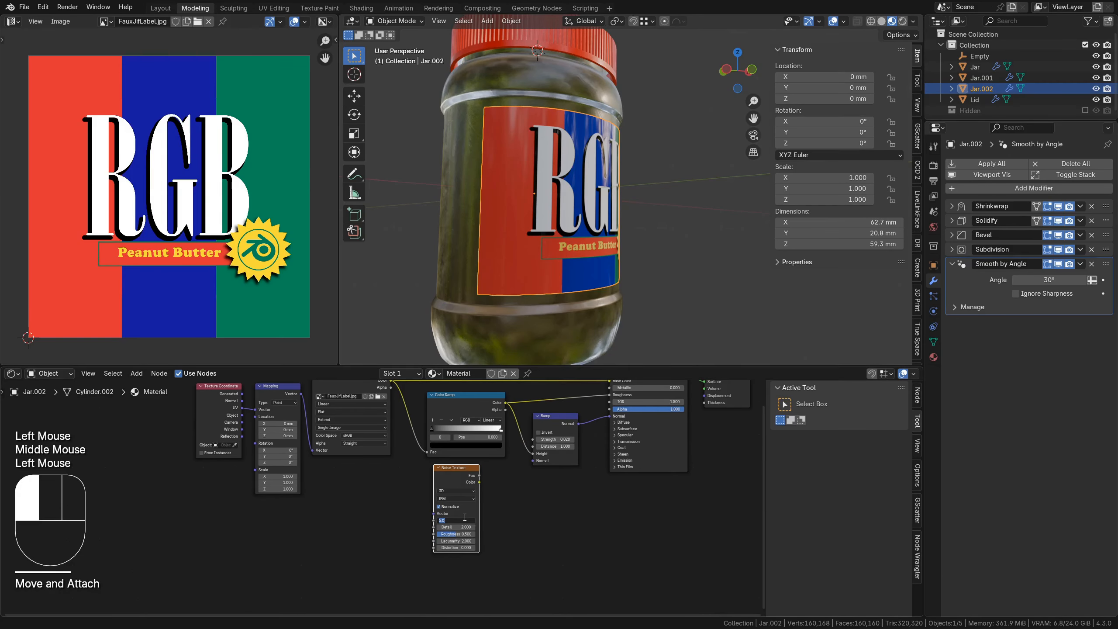
pyautogui.write('20')
pyautogui.press('Return')
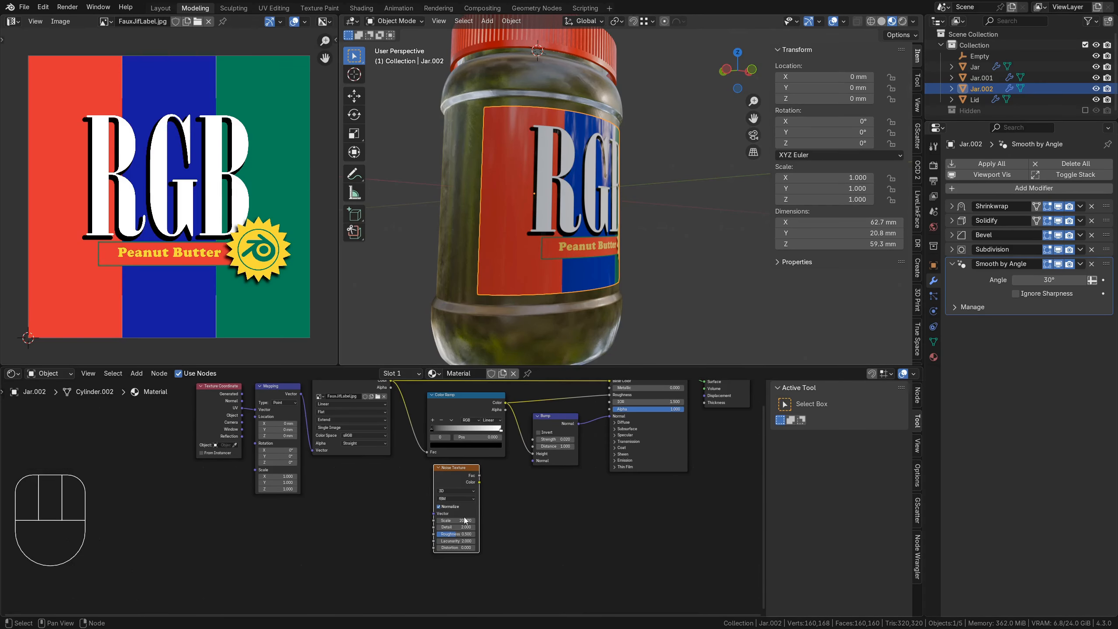
# Insert a color Mix node on the Color Ramp's roughness link and feed the noise factor into its B input
pyautogui.moveTo(464, 520); pyautogui.dragTo(381, 581, button='middle')
pyautogui.moveTo(441, 408); pyautogui.dragTo(664, 549)
pyautogui.moveTo(572, 502); pyautogui.dragTo(710, 506)
pyautogui.hotkey('shift', 'a')
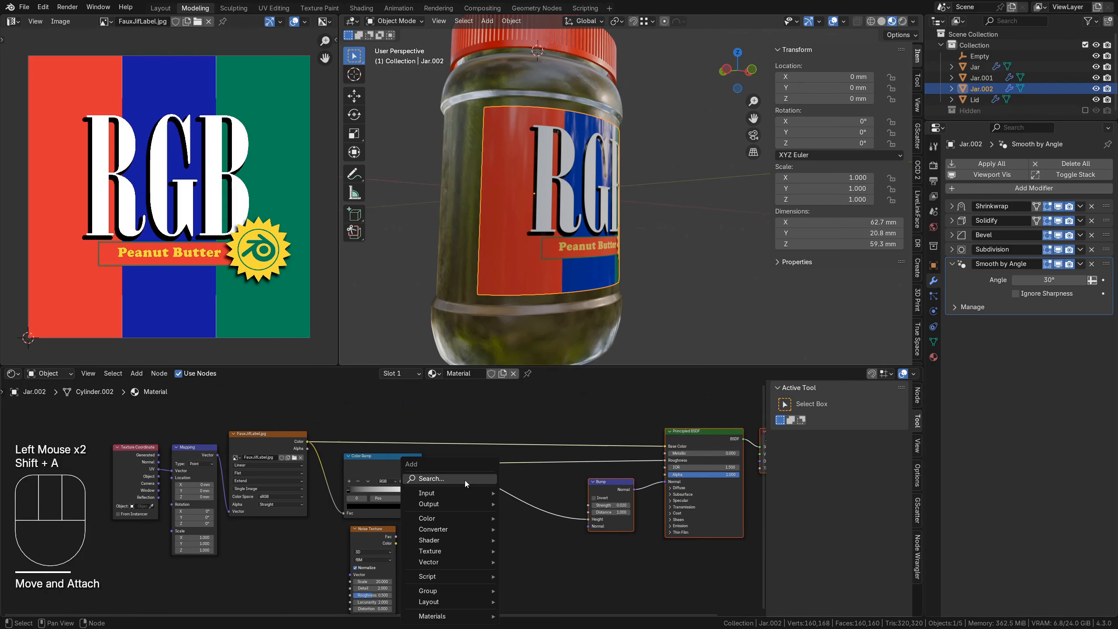
pyautogui.write('mix')
pyautogui.press('Return')
pyautogui.click(519, 471)
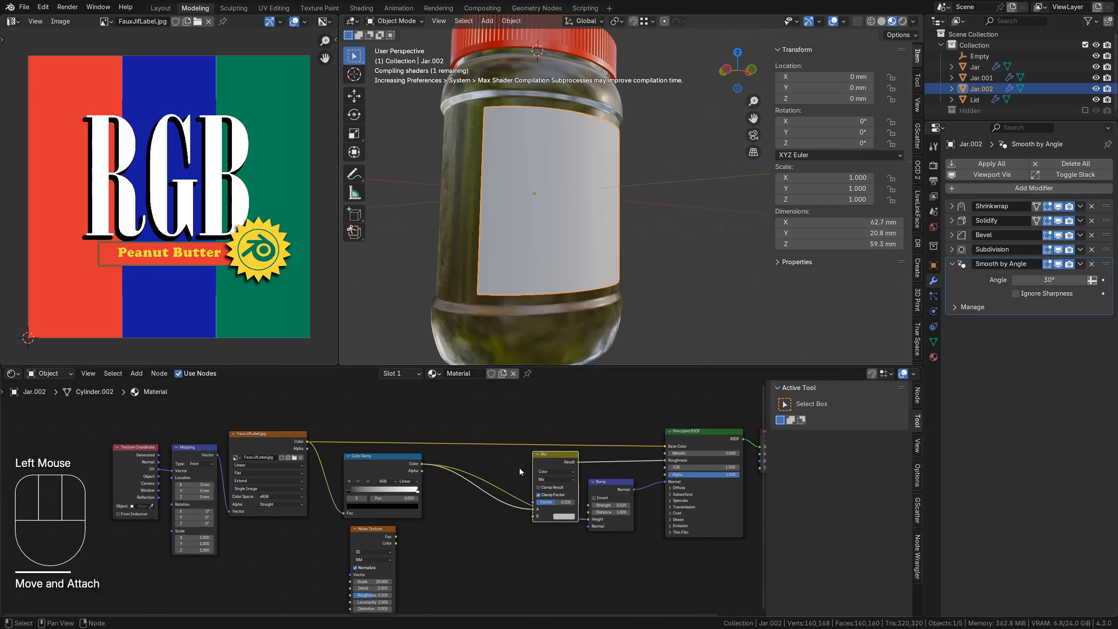
pyautogui.moveTo(519, 471); pyautogui.dragTo(478, 489)
pyautogui.moveTo(396, 537); pyautogui.dragTo(491, 533)
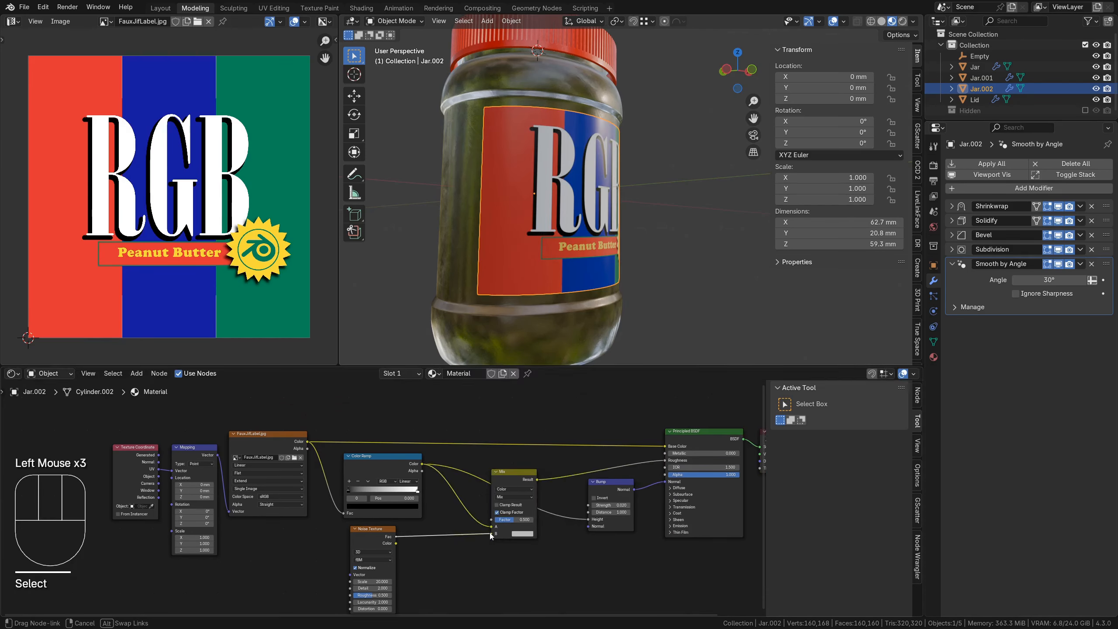
pyautogui.moveTo(374, 530); pyautogui.dragTo(400, 530)
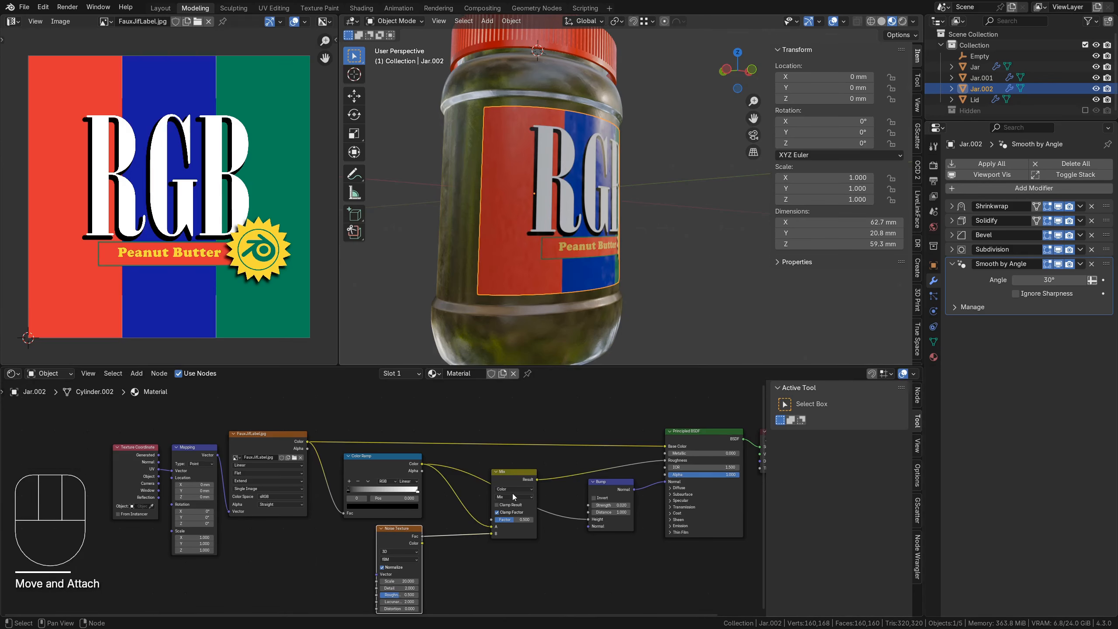
# Set the Mix node's blend mode to Screen, link its result to the Bump height, and tidy the two nodes' placement
pyautogui.click(514, 496)
pyautogui.click(505, 551)
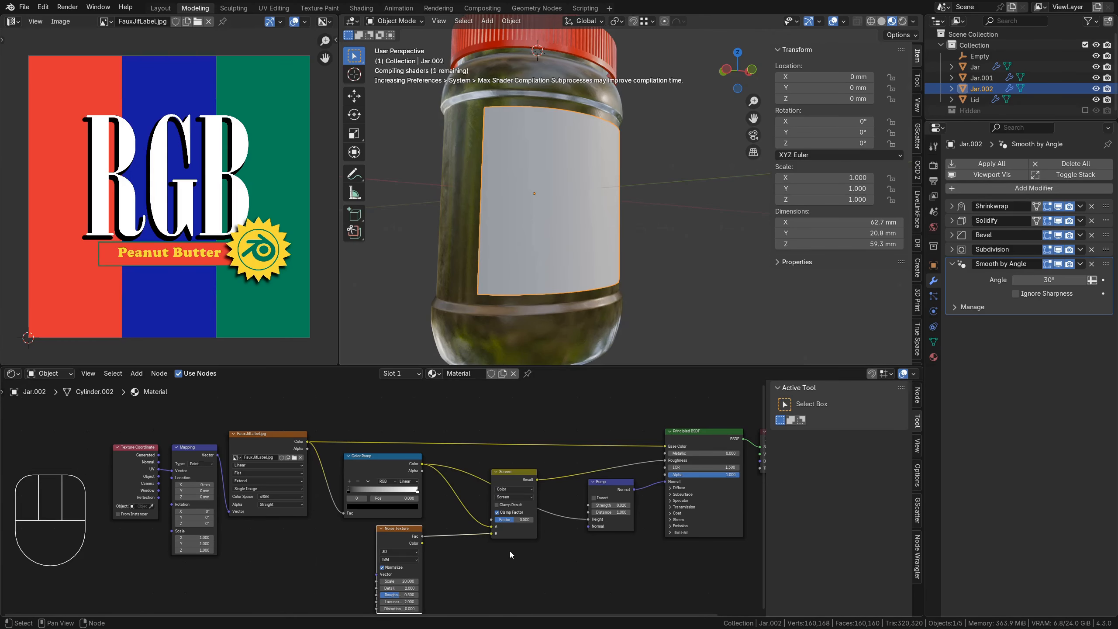
pyautogui.click(515, 478)
pyautogui.moveTo(537, 480); pyautogui.dragTo(586, 522)
pyautogui.click(612, 486)
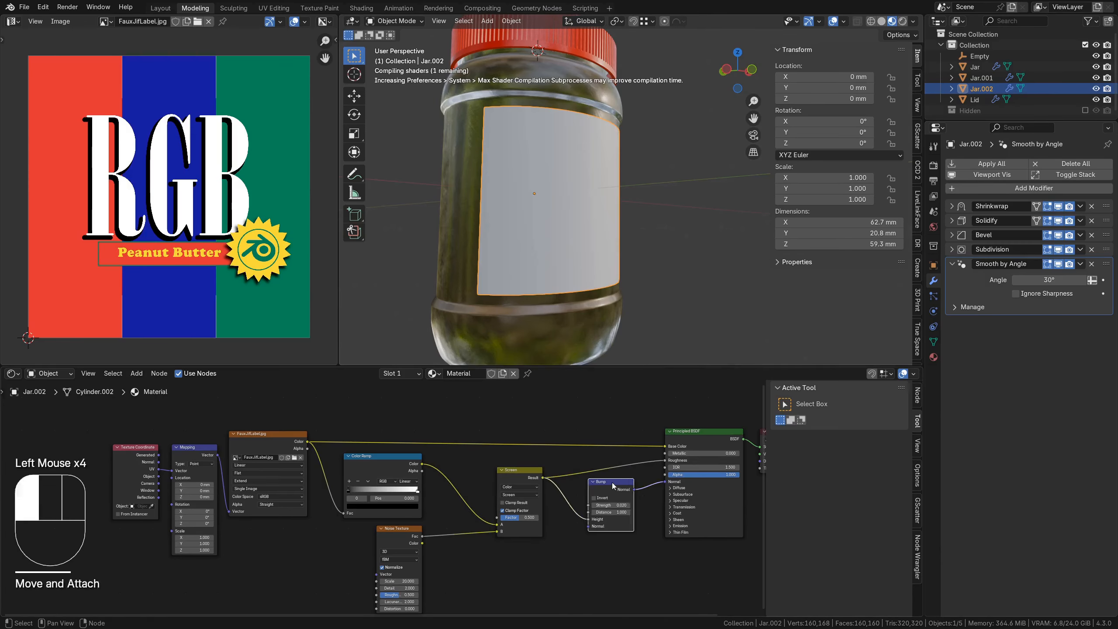
pyautogui.moveTo(613, 486); pyautogui.dragTo(618, 503)
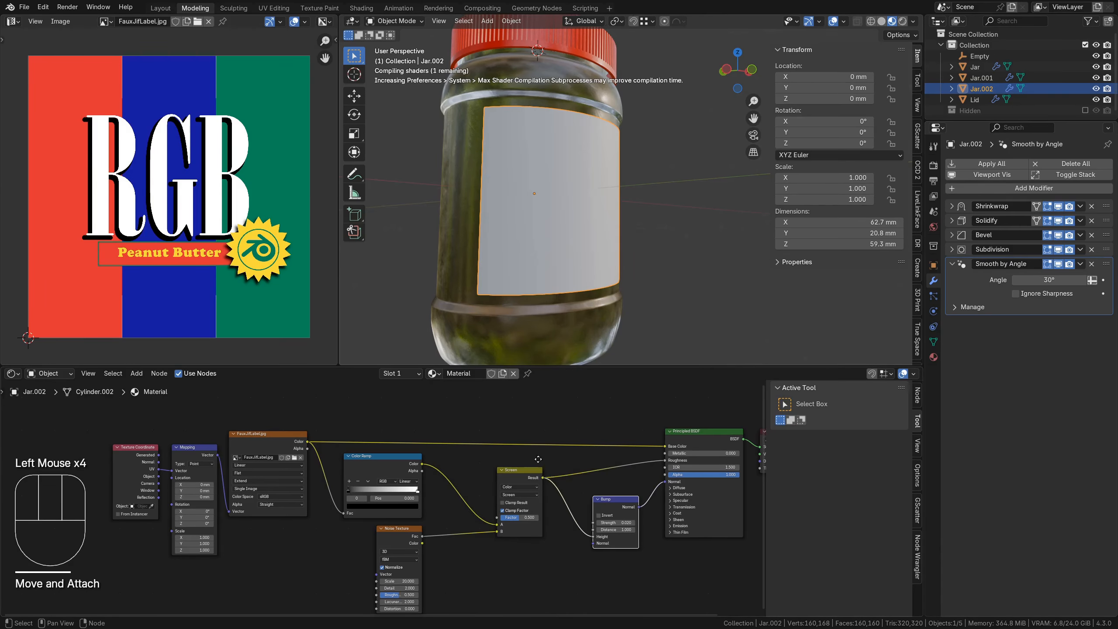
pyautogui.moveTo(538, 459); pyautogui.dragTo(541, 446)
# Reduce the Bump node's strength while checking the label's surface up close
pyautogui.keyDown('shift'); pyautogui.moveTo(530, 571); pyautogui.dragTo(564, 549, button='middle'); pyautogui.keyUp('shift')
pyautogui.scroll(7, 599, 124)
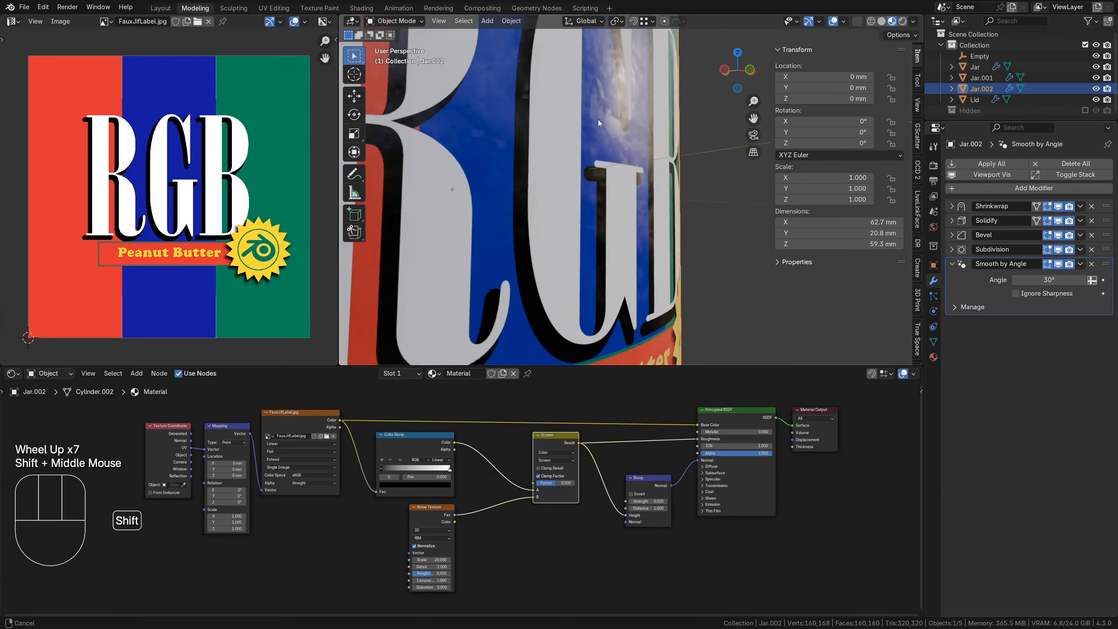
pyautogui.keyDown('shift'); pyautogui.moveTo(598, 123); pyautogui.dragTo(713, 338, button='middle'); pyautogui.keyUp('shift')
pyautogui.moveTo(658, 503); pyautogui.dragTo(647, 503)
pyautogui.scroll(-4, 541, 160)
pyautogui.scroll(-1, 542, 160)
pyautogui.moveTo(542, 160); pyautogui.dragTo(654, 186, button='middle')
pyautogui.scroll(-4, 659, 207)
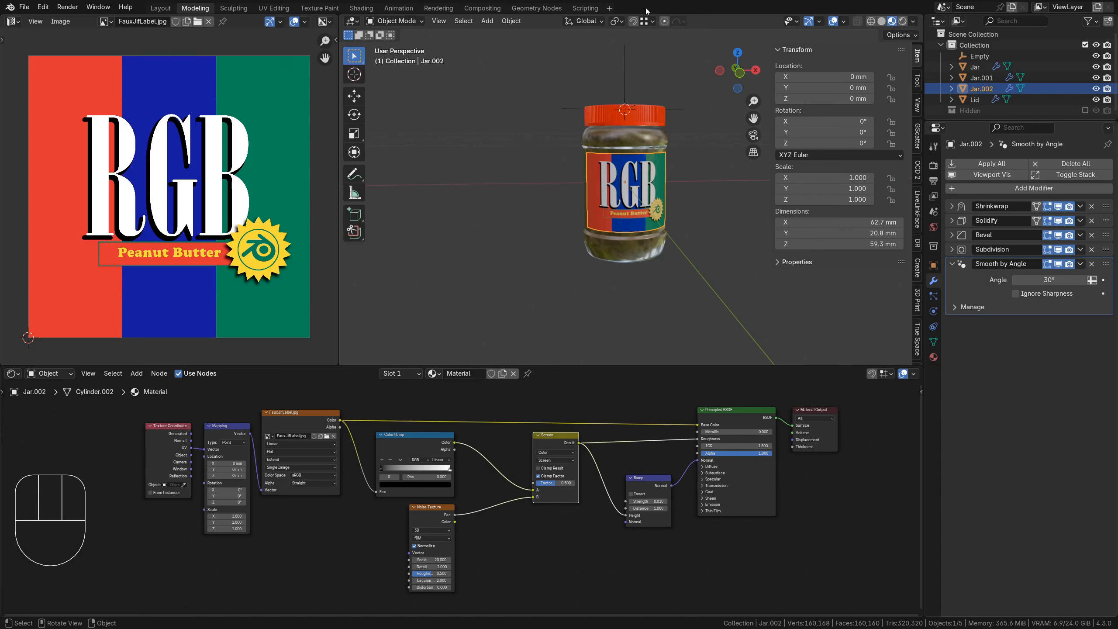
# Snap the 3D cursor to the world origin and add a 2000 mm plane there as the ground
pyautogui.hotkey('shift', 's')
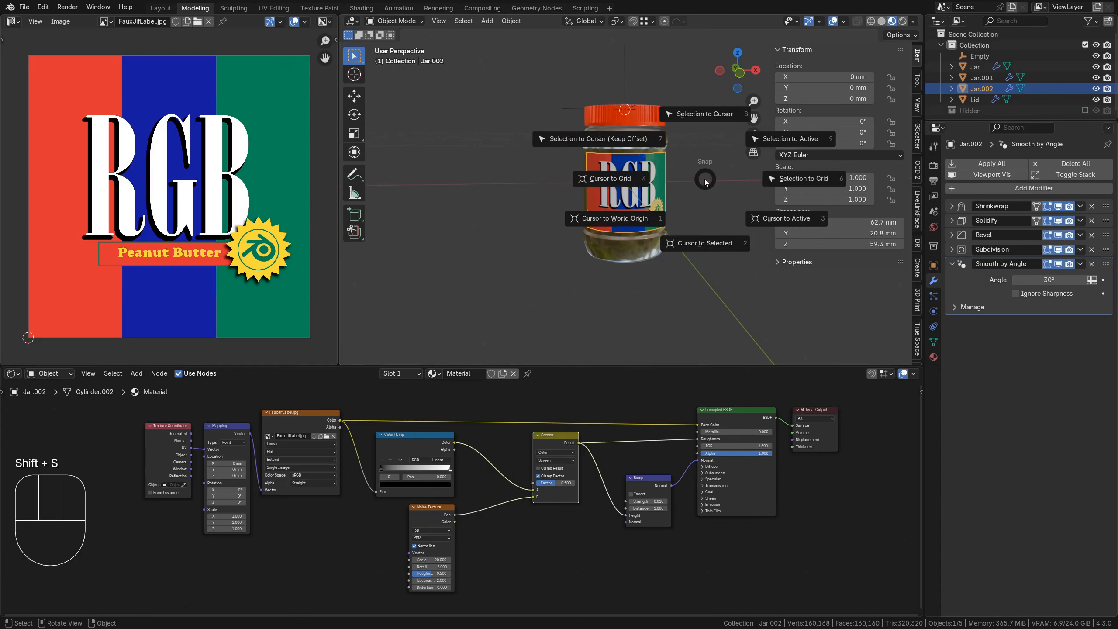
pyautogui.click(648, 221)
pyautogui.hotkey('shift', 'a')
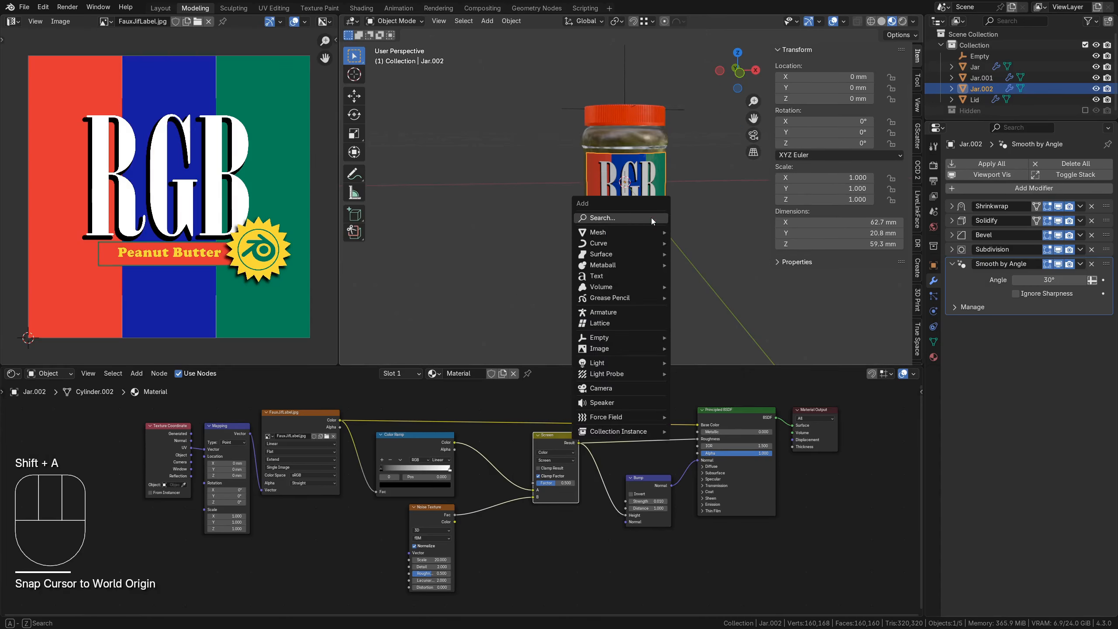
pyautogui.moveTo(654, 234)
pyautogui.click(704, 232)
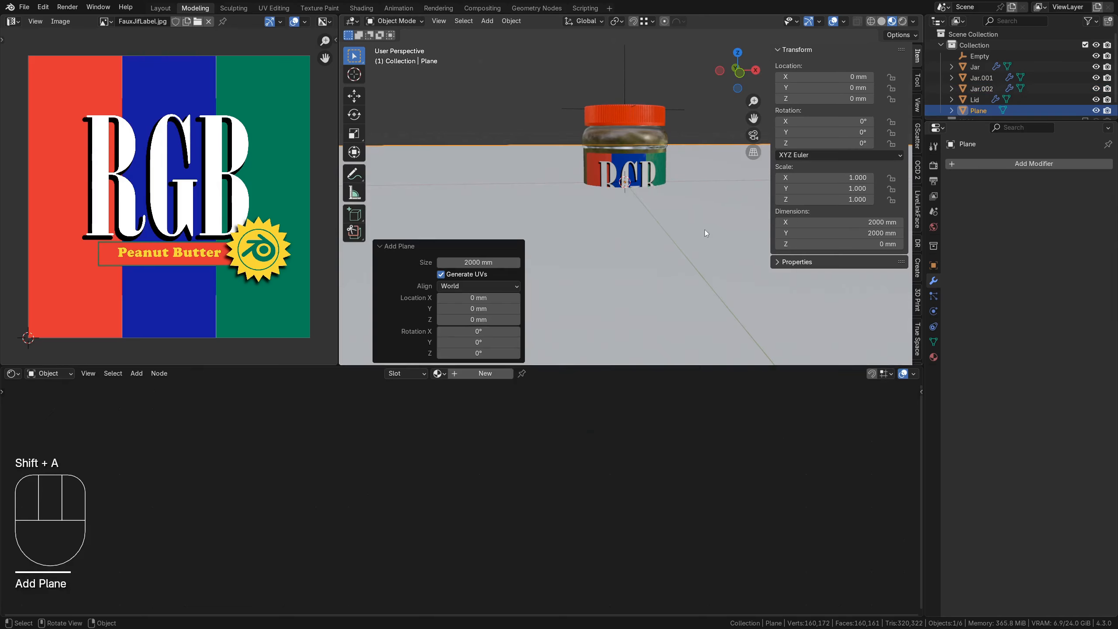
# Invert the selection, raise the jar parts along Z until the jar rests on the plane, and reselect the plane
pyautogui.moveTo(650, 179)
pyautogui.mouseDown(button='middle')
pyautogui.moveTo(670, 189)
pyautogui.moveTo(651, 173)
pyautogui.mouseUp(button='middle')
pyautogui.hotkey('ctrl', 'i')
pyautogui.press('g')
pyautogui.press('z')
pyautogui.keyDown('shift'); pyautogui.click(616, 66); pyautogui.keyUp('shift')
pyautogui.scroll(6, 628, 183)
pyautogui.press('g')
pyautogui.press('z')
pyautogui.press('KP_1')
pyautogui.keyDown('shift'); pyautogui.click(484, 124); pyautogui.keyUp('shift')
pyautogui.click(631, 246)
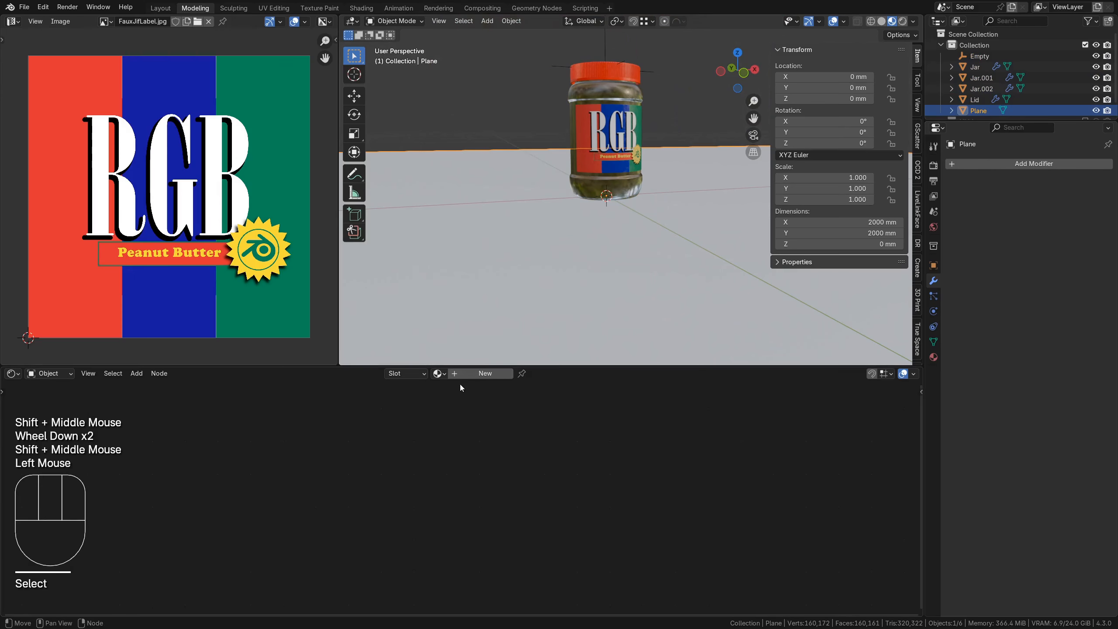
# Create a plane material from the Marble001 4K Color, NormalGL and Roughness maps and increase its mapping scale equally on all axes
pyautogui.click(466, 375)
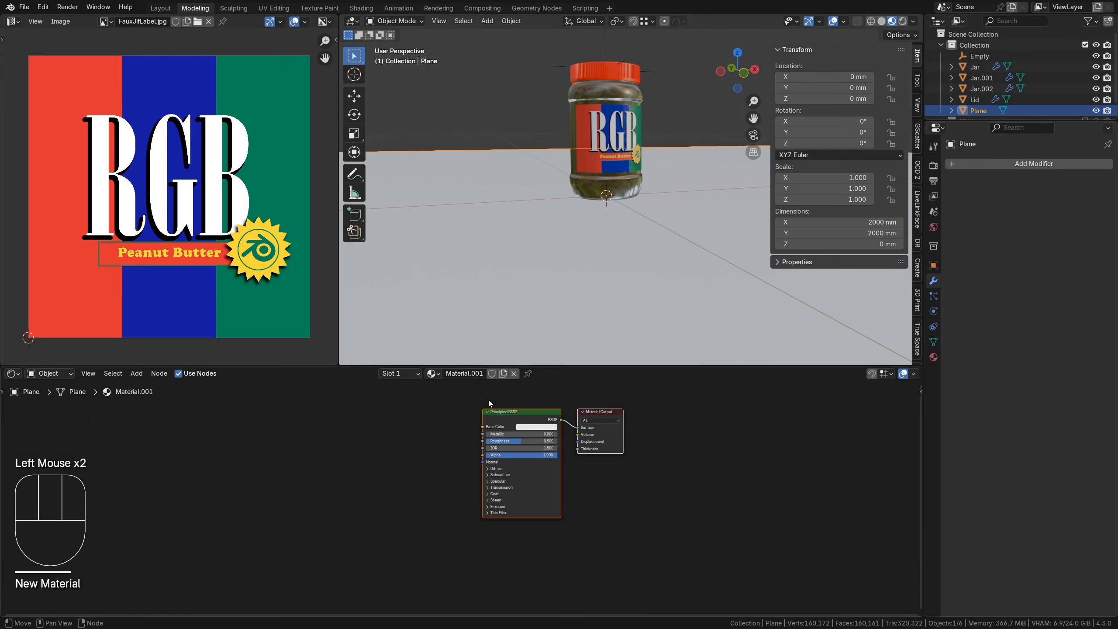
pyautogui.hotkey('ctrl', 'shift', 't')
pyautogui.keyDown('ctrl'); pyautogui.click(486, 211); pyautogui.keyUp('ctrl')
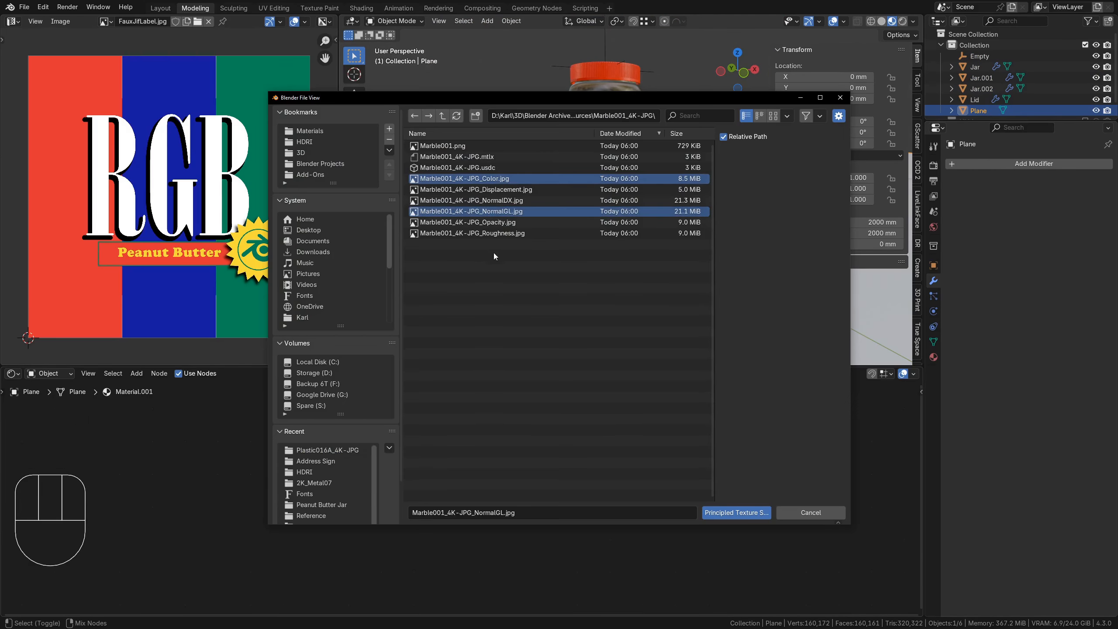
pyautogui.keyDown('ctrl'); pyautogui.click(489, 233); pyautogui.keyUp('ctrl')
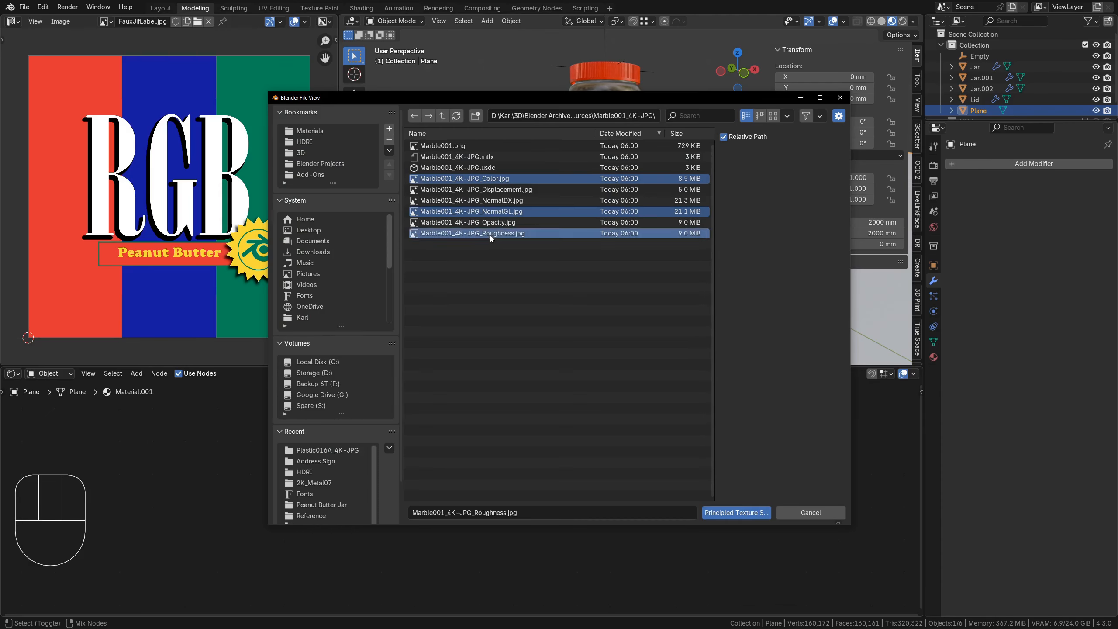
pyautogui.click(727, 513)
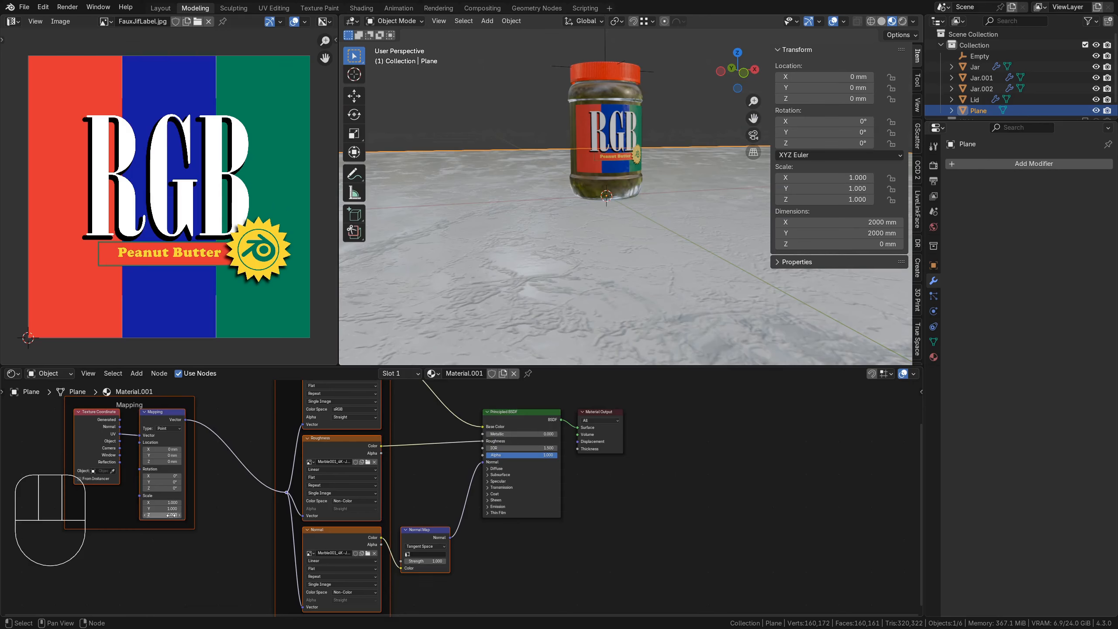
pyautogui.moveTo(171, 515); pyautogui.dragTo(198, 502)
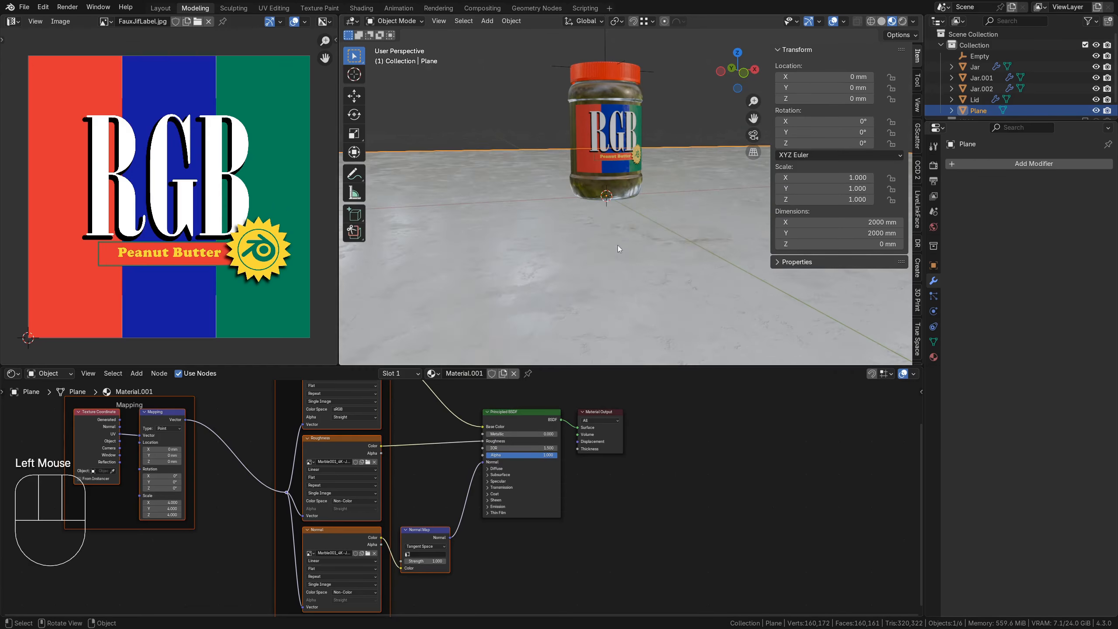
# Switch the viewport to rendered shading and frame the jar more closely on the marble plane
pyautogui.moveTo(651, 190); pyautogui.dragTo(686, 196, button='middle')
pyautogui.click(933, 226)
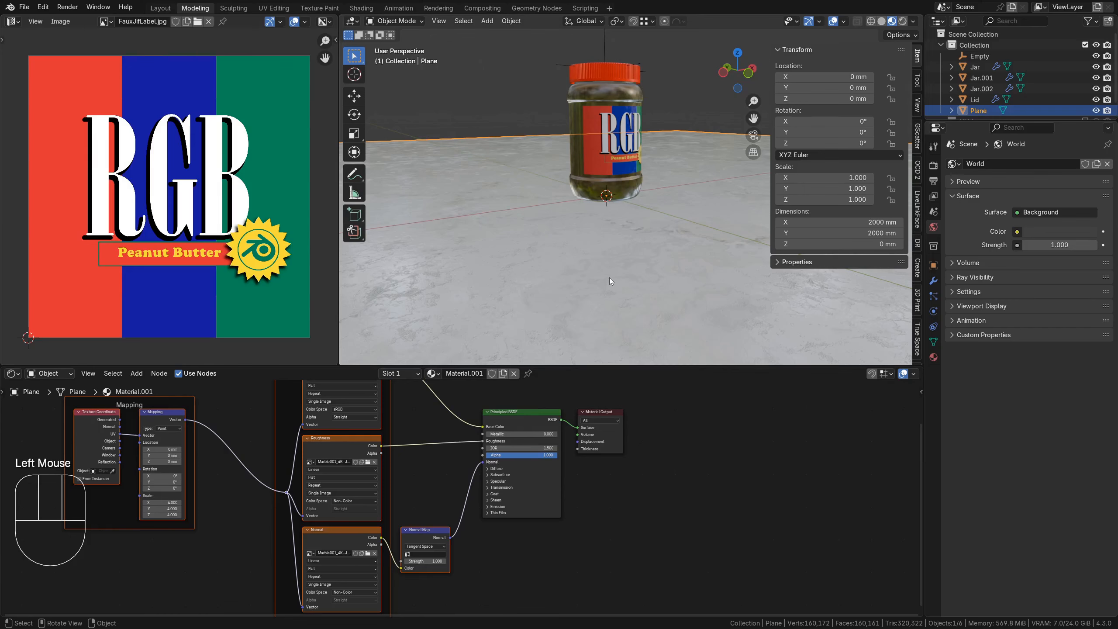
pyautogui.press('z')
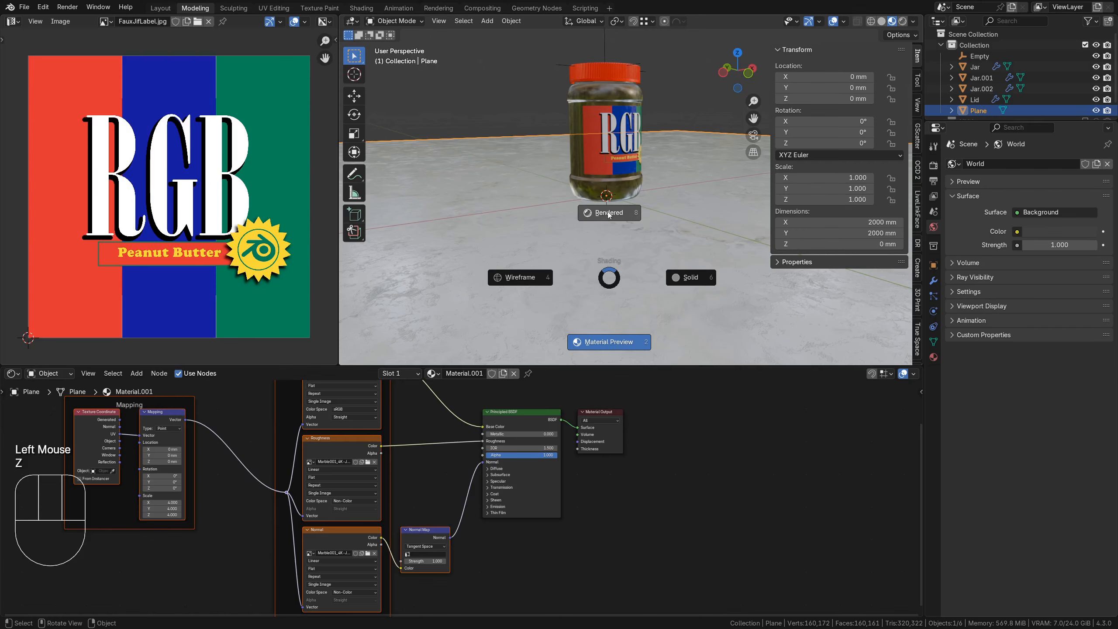
pyautogui.click(608, 214)
pyautogui.moveTo(648, 192)
pyautogui.keyDown('shift'); pyautogui.mouseDown(button='middle')
pyautogui.moveTo(616, 269)
pyautogui.moveTo(669, 228)
pyautogui.mouseUp(button='middle'); pyautogui.keyUp('shift')
pyautogui.scroll(3, 616, 270)
pyautogui.moveTo(632, 454); pyautogui.dragTo(765, 491, button='middle')
pyautogui.scroll(-3, 787, 497)
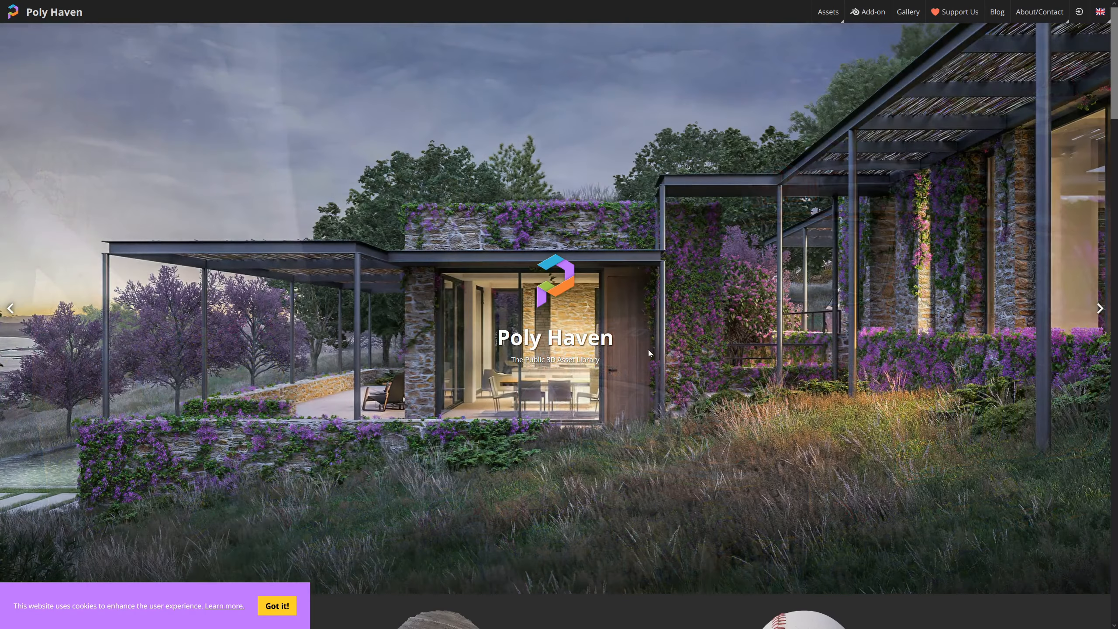
# Switch to Poly Haven, browse its indoor HDRIs and open the Cayley Interior asset
pyautogui.scroll(-7, 647, 361)
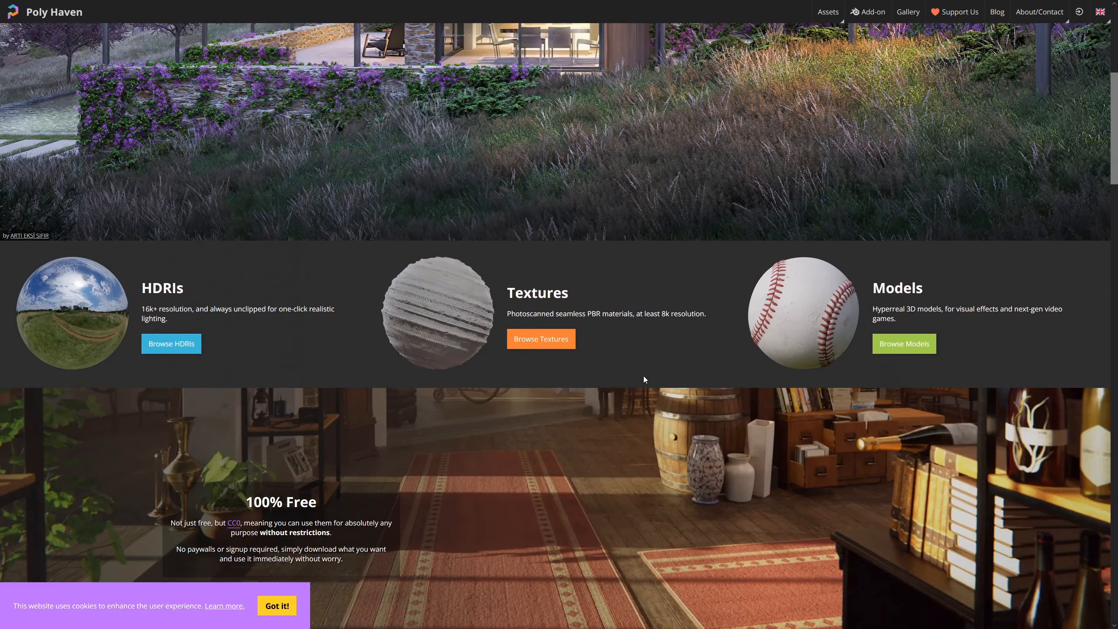
pyautogui.click(184, 348)
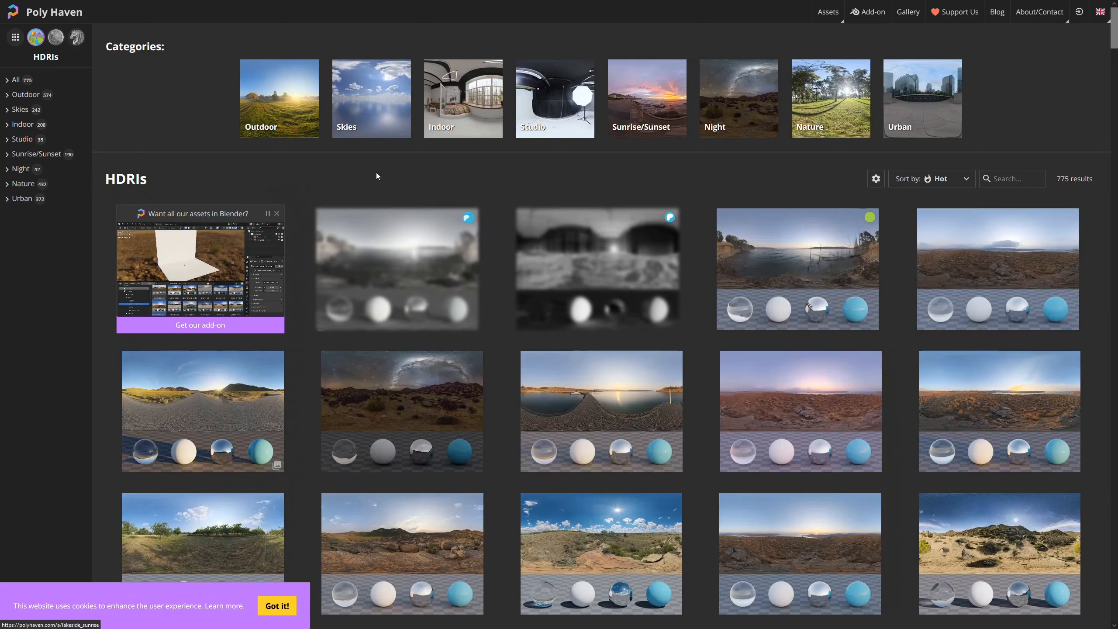
pyautogui.click(467, 100)
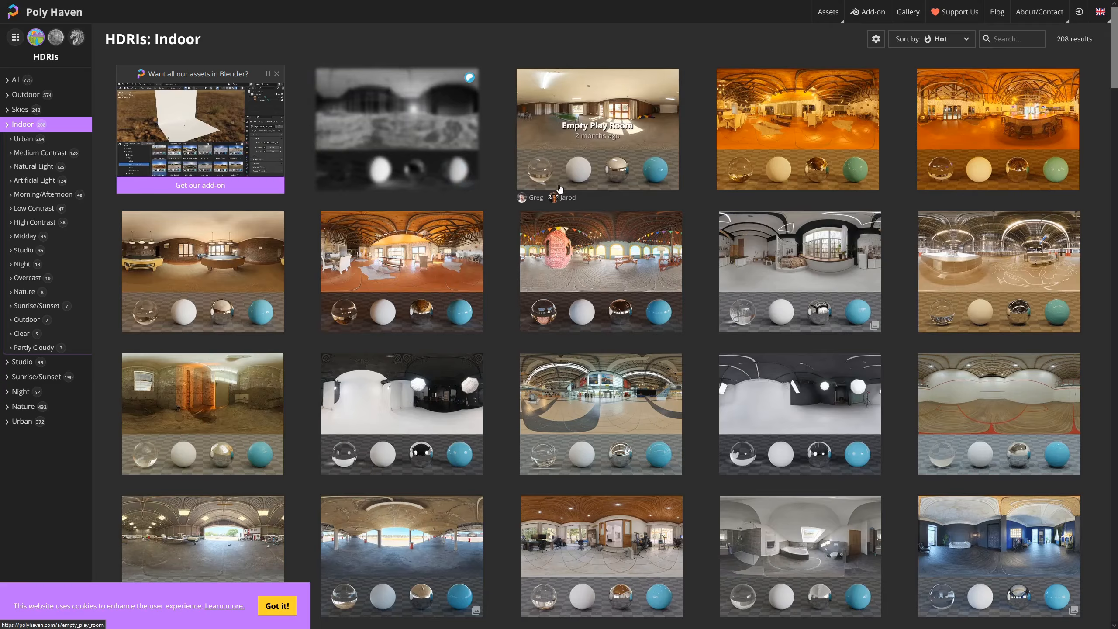
pyautogui.scroll(-3, 574, 197)
pyautogui.scroll(-10, 574, 197)
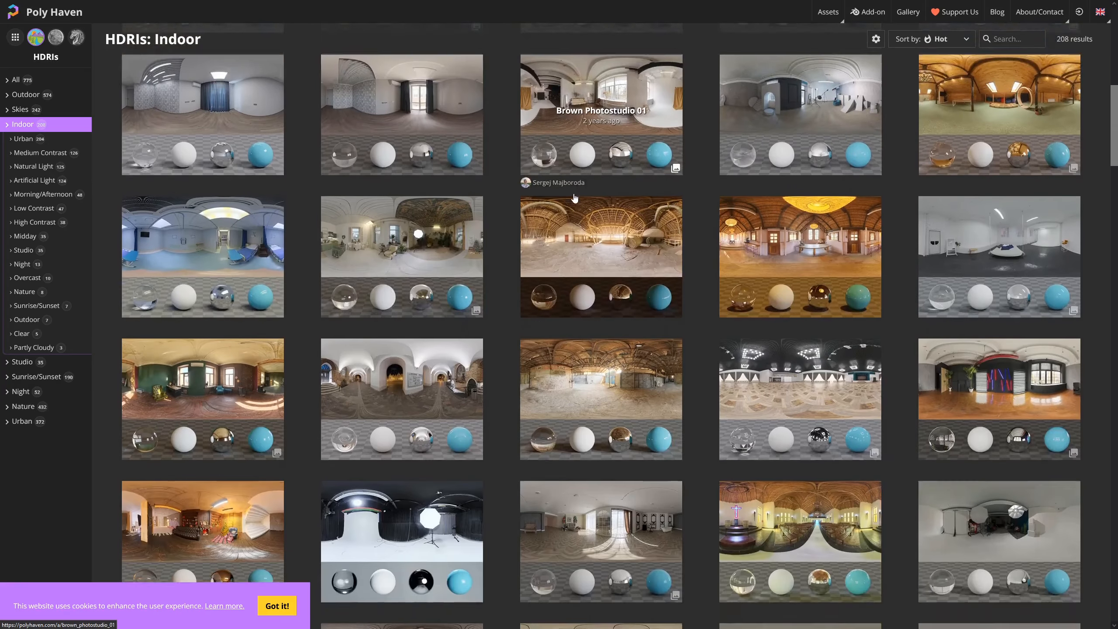
pyautogui.scroll(-10, 574, 196)
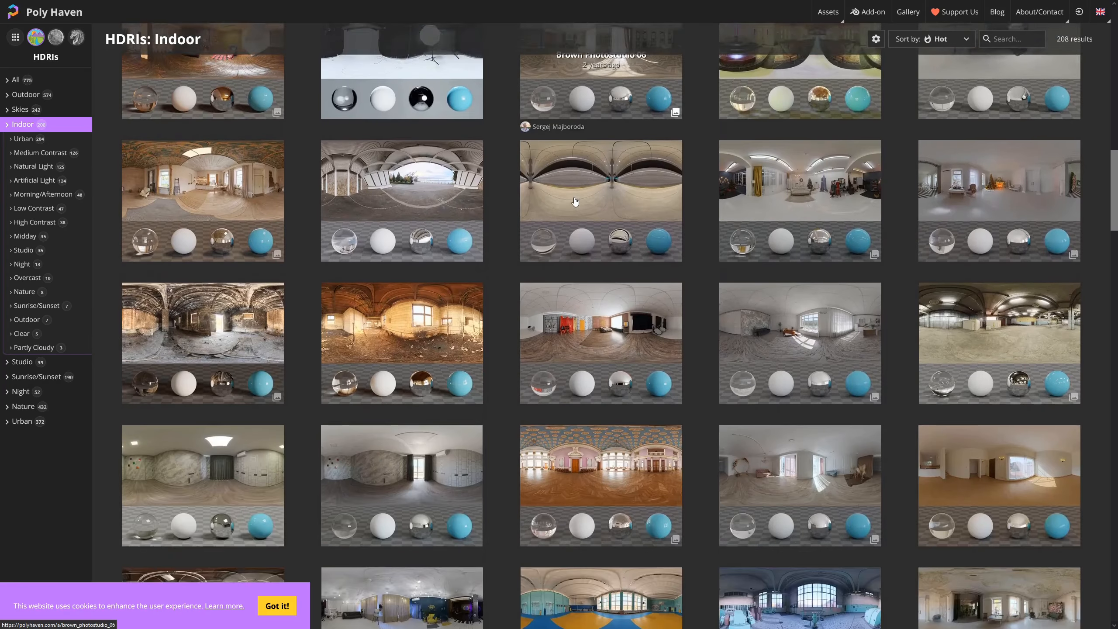
pyautogui.scroll(-5, 636, 278)
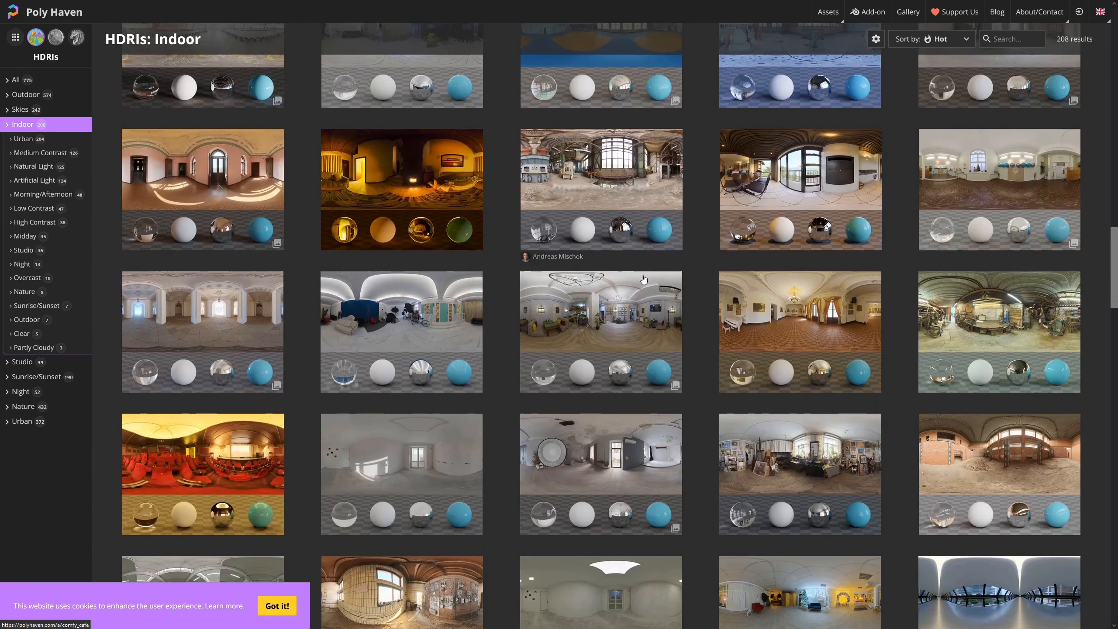
pyautogui.click(759, 203)
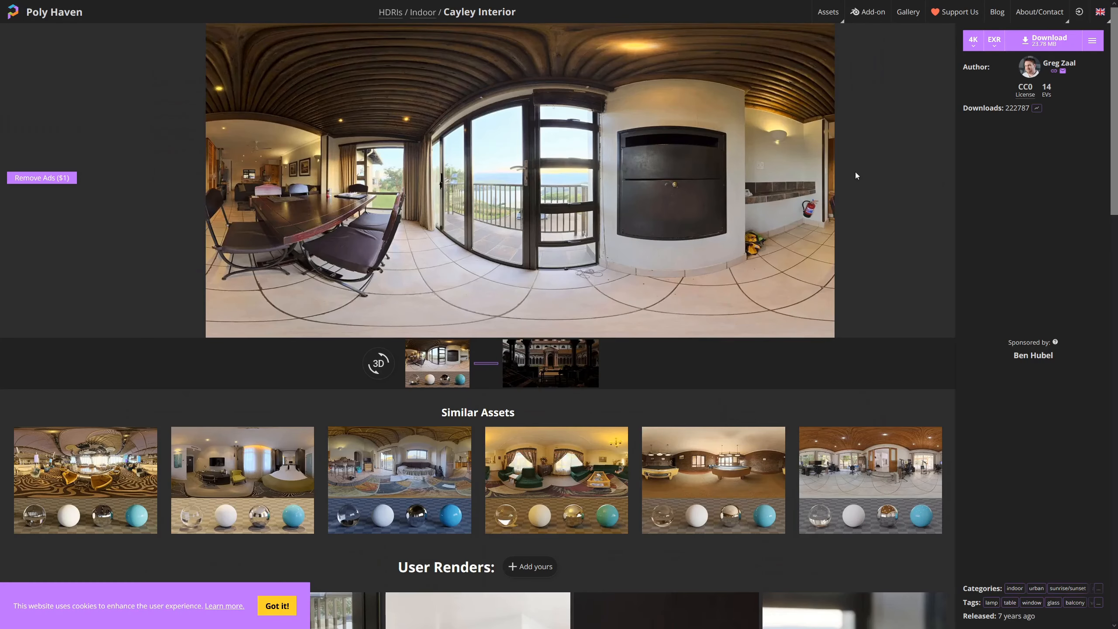
# Download the Cayley Interior environment at 4K resolution in HDR format
pyautogui.click(995, 48)
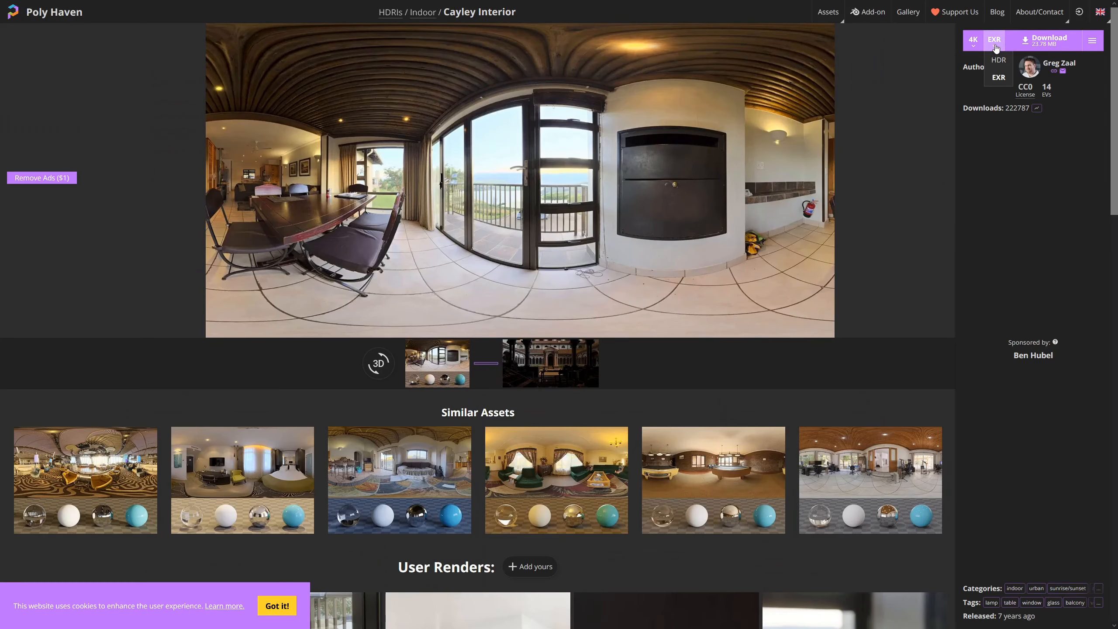
pyautogui.click(997, 60)
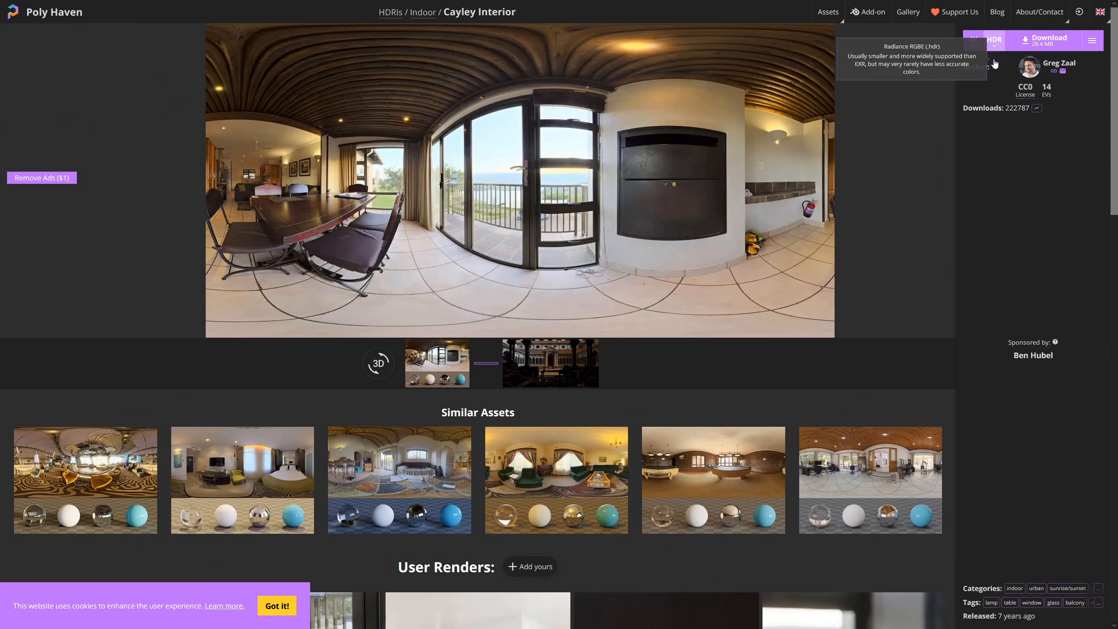
pyautogui.click(1045, 44)
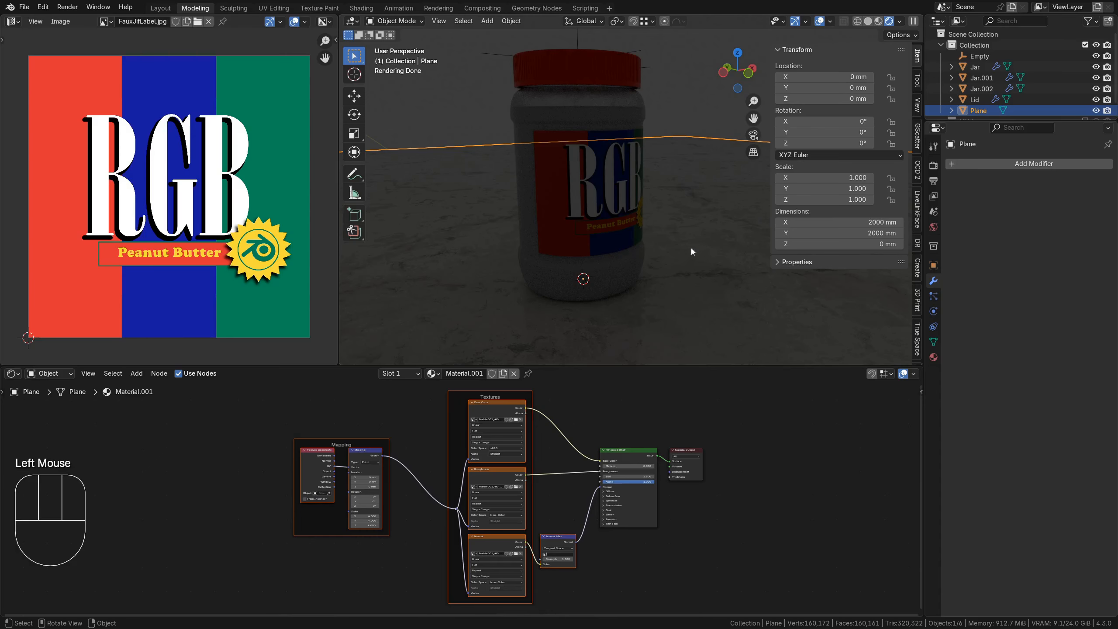
# Switch back to Blender and give the world colour an Environment Texture loaded from cayley_interior_4k.hdr
pyautogui.click(933, 227)
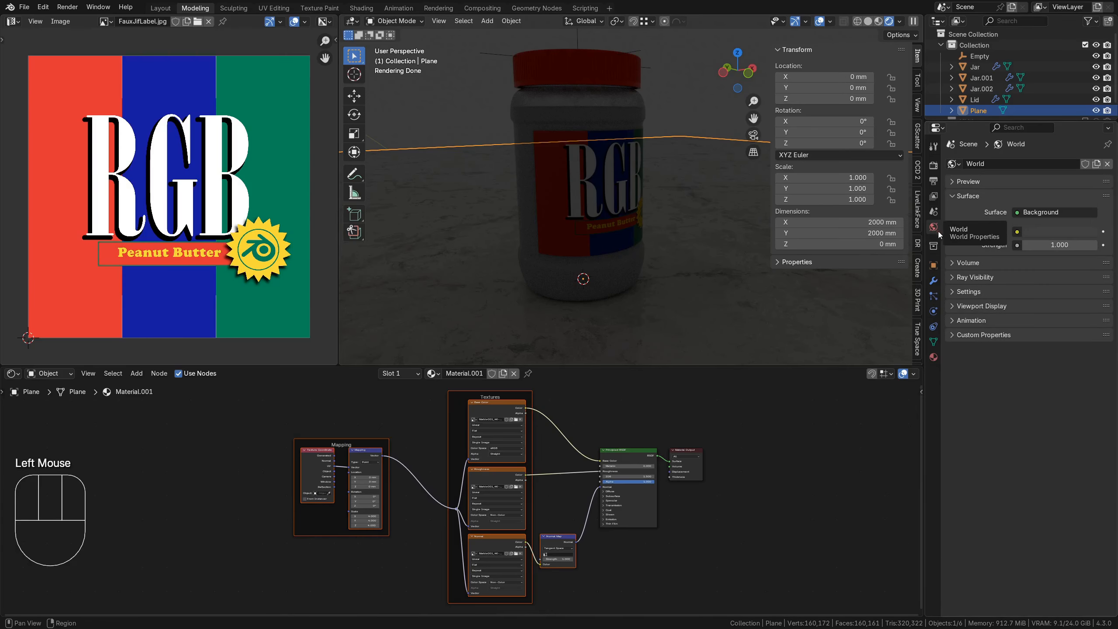
pyautogui.click(1017, 231)
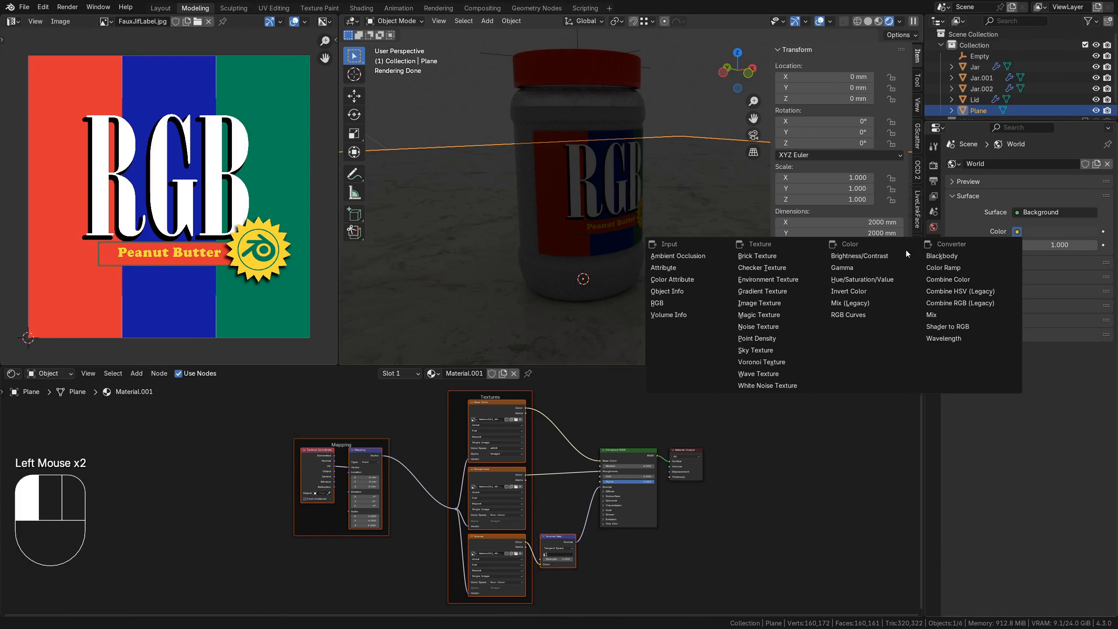
pyautogui.click(779, 279)
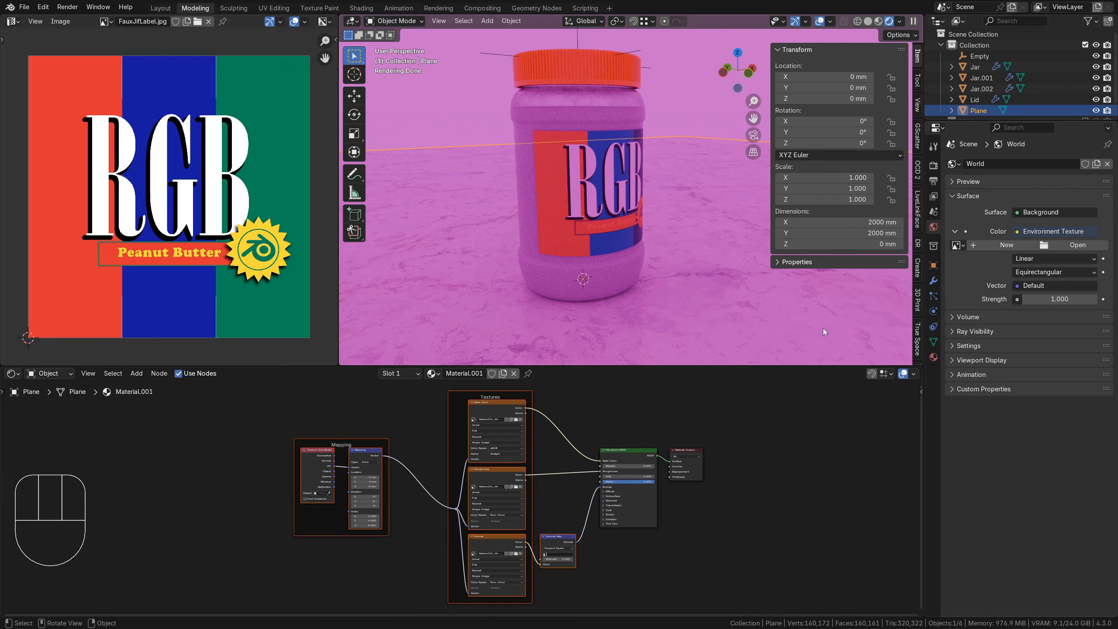
pyautogui.click(1077, 246)
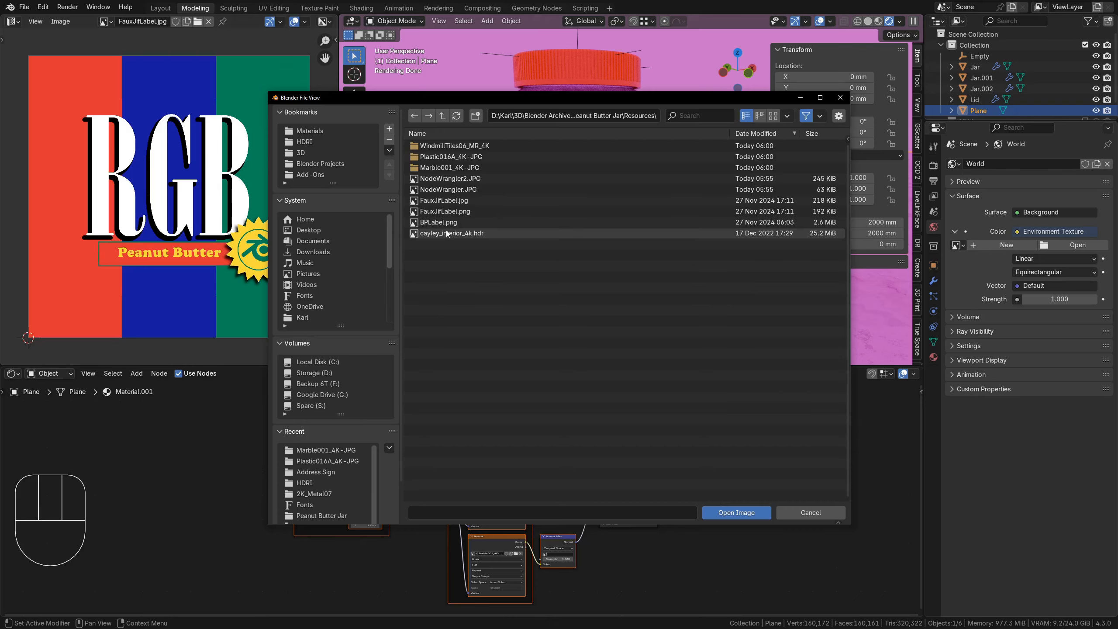
pyautogui.doubleClick(506, 234)
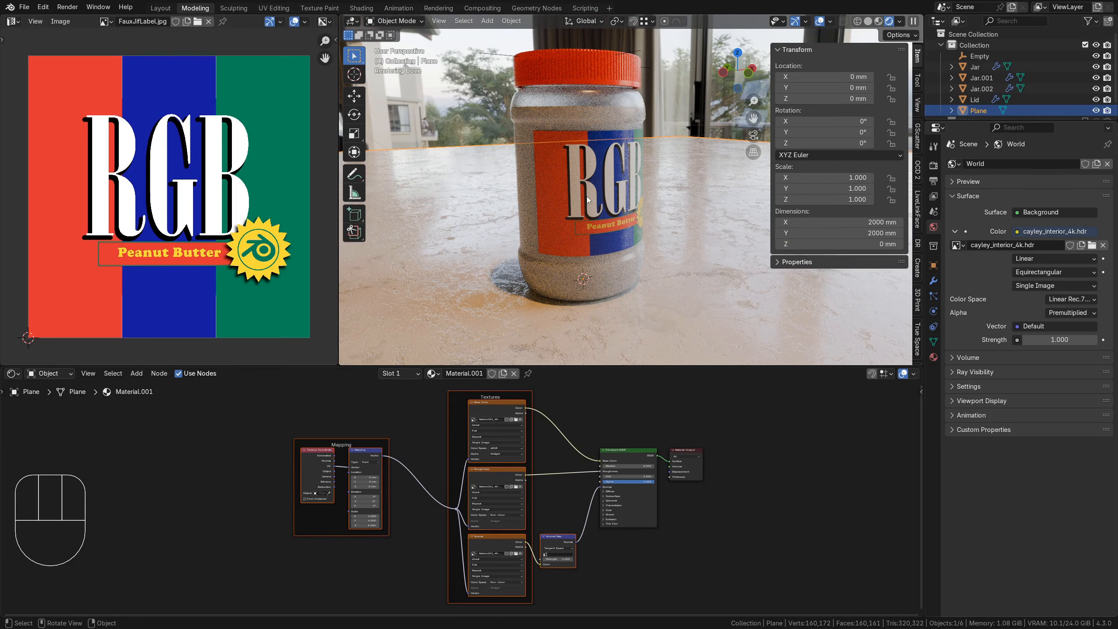
# Hide the outer jar, select the inner peanut butter mesh and create a new material named PB for it
pyautogui.click(524, 112)
pyautogui.press('h')
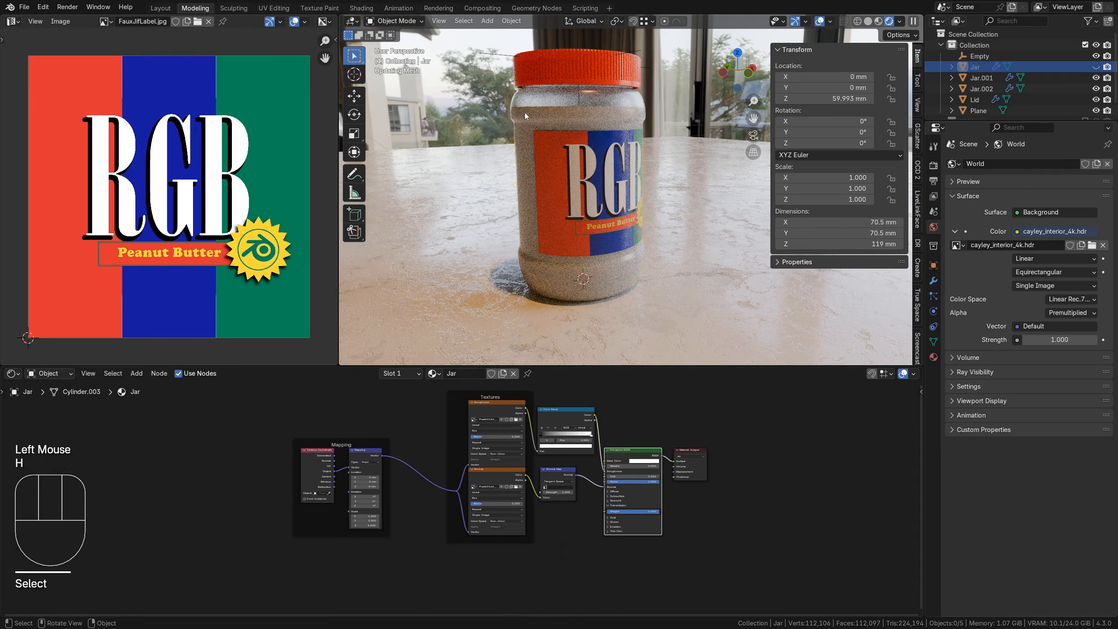
pyautogui.click(524, 119)
pyautogui.click(470, 374)
pyautogui.click(470, 374)
pyautogui.write('PB')
pyautogui.press('Return')
# Set the Base Color of the PB material's Principled BSDF to hex #CA9976FF
pyautogui.click(649, 460)
pyautogui.moveTo(668, 391); pyautogui.dragTo(668, 377)
pyautogui.scroll(5, 589, 510)
pyautogui.moveTo(591, 512); pyautogui.dragTo(376, 569, button='middle')
pyautogui.click(499, 459)
pyautogui.click(502, 446)
pyautogui.write('#CA9976FF')
pyautogui.press('Return')
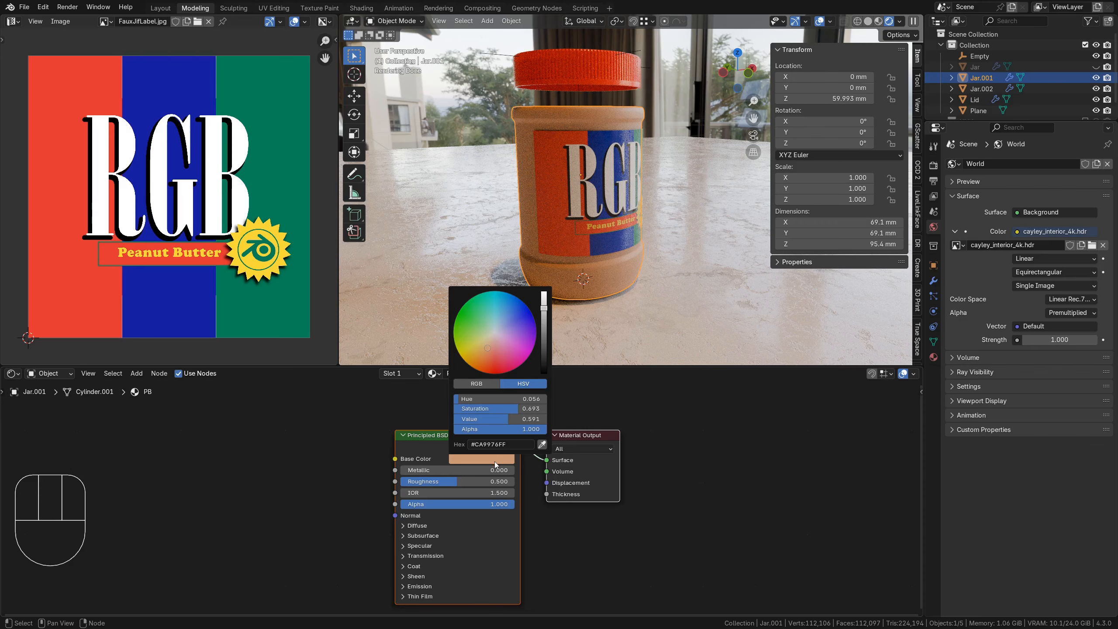
pyautogui.keyDown('shift'); pyautogui.moveTo(645, 537); pyautogui.dragTo(661, 519, button='middle'); pyautogui.keyUp('shift')
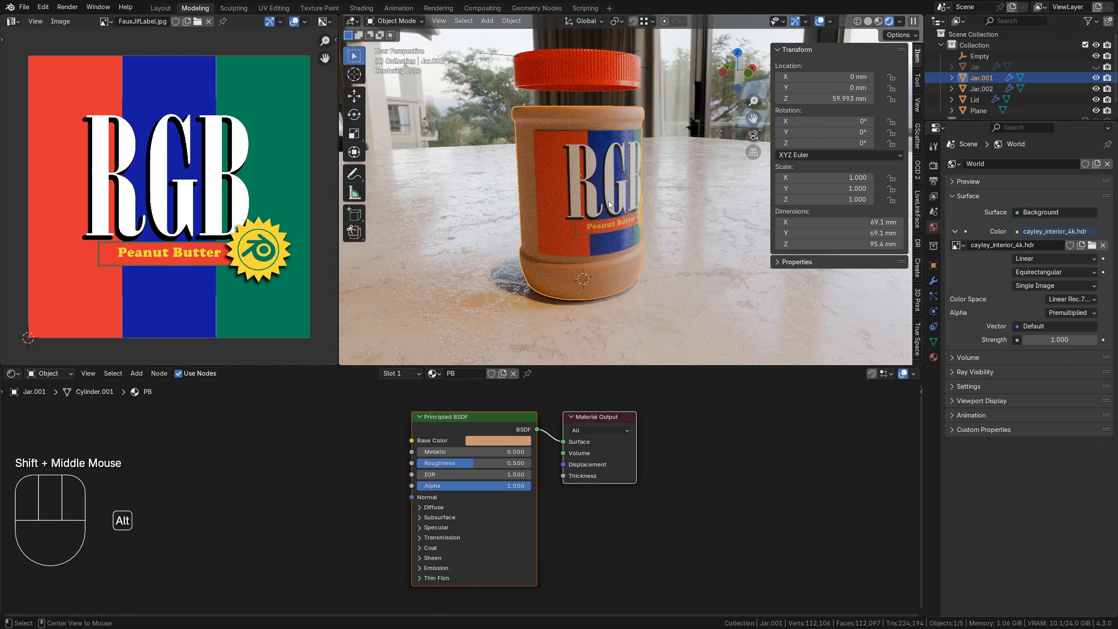
# Unhide the outer jar and enlarge the 3D viewport over the node and image editors
pyautogui.hotkey('alt', 'h')
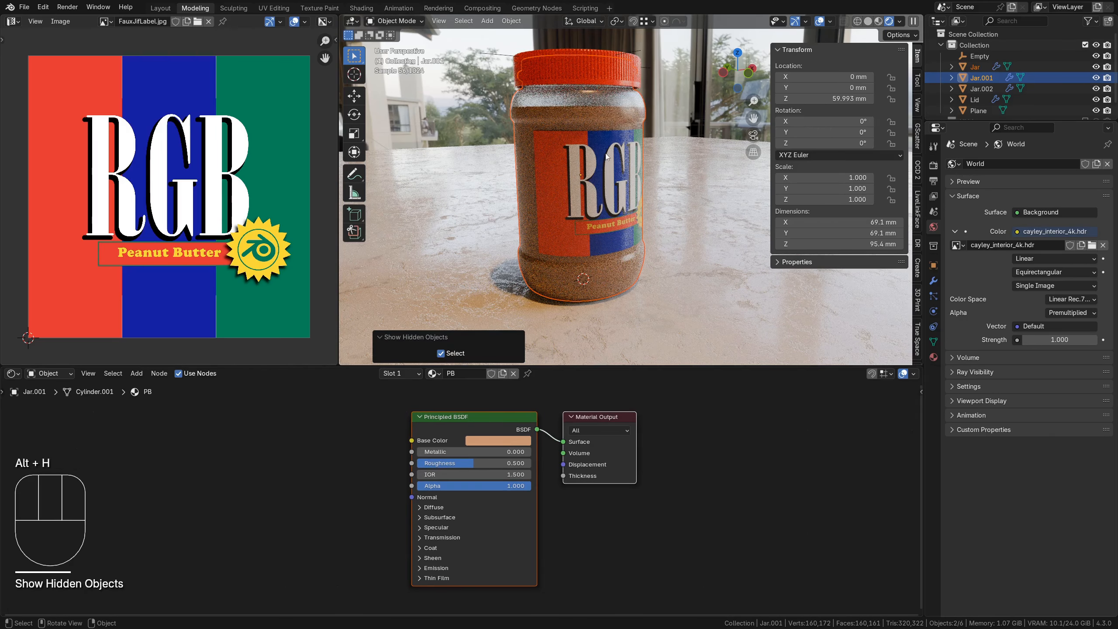
pyautogui.moveTo(345, 366); pyautogui.dragTo(334, 510)
pyautogui.moveTo(337, 435); pyautogui.dragTo(110, 423)
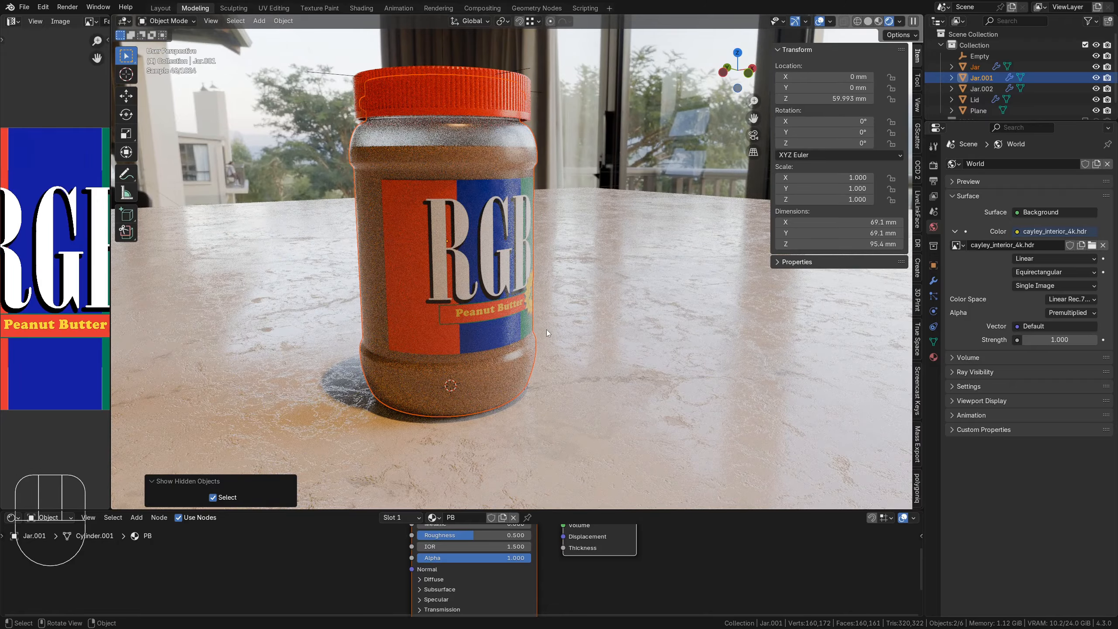
# Add a camera from the front view at the world origin and look through it
pyautogui.press('KP_1')
pyautogui.hotkey('shift', 'a')
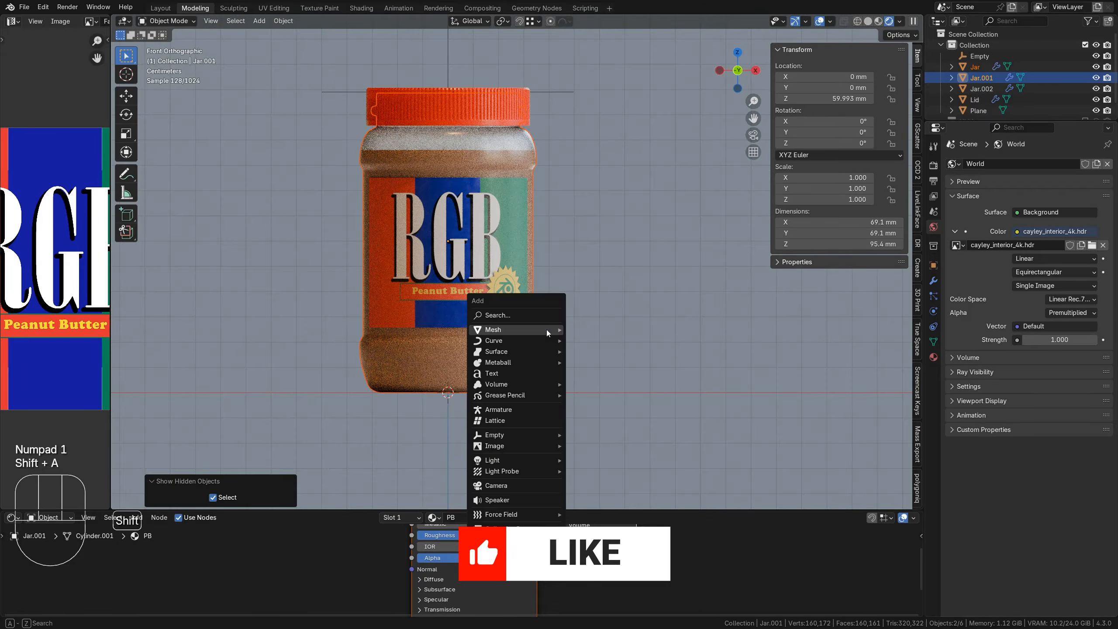
pyautogui.moveTo(547, 329)
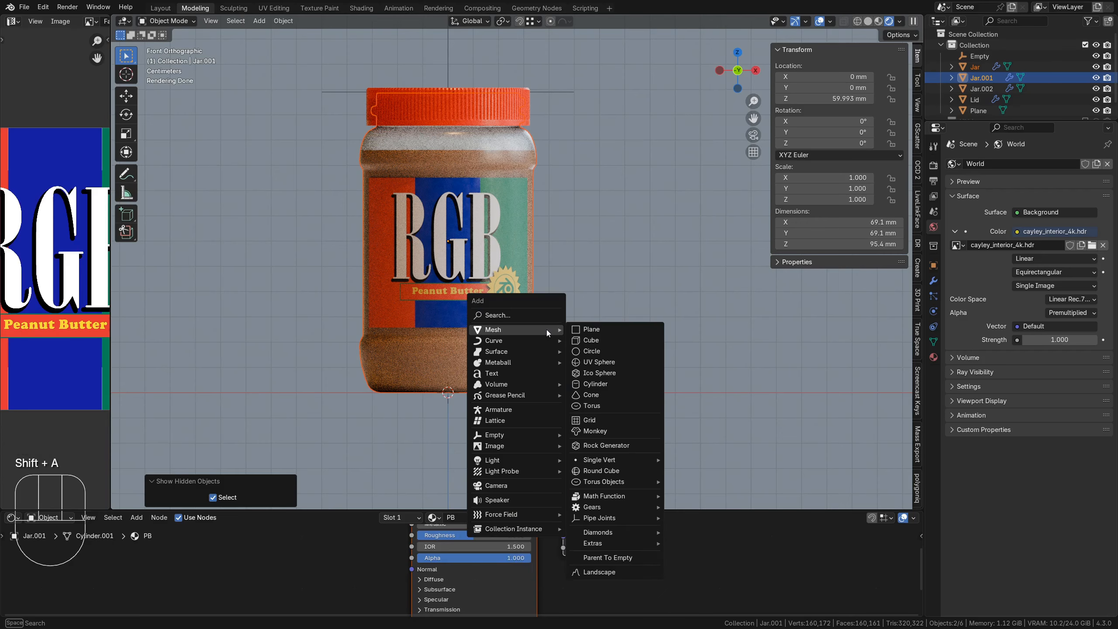
pyautogui.click(522, 487)
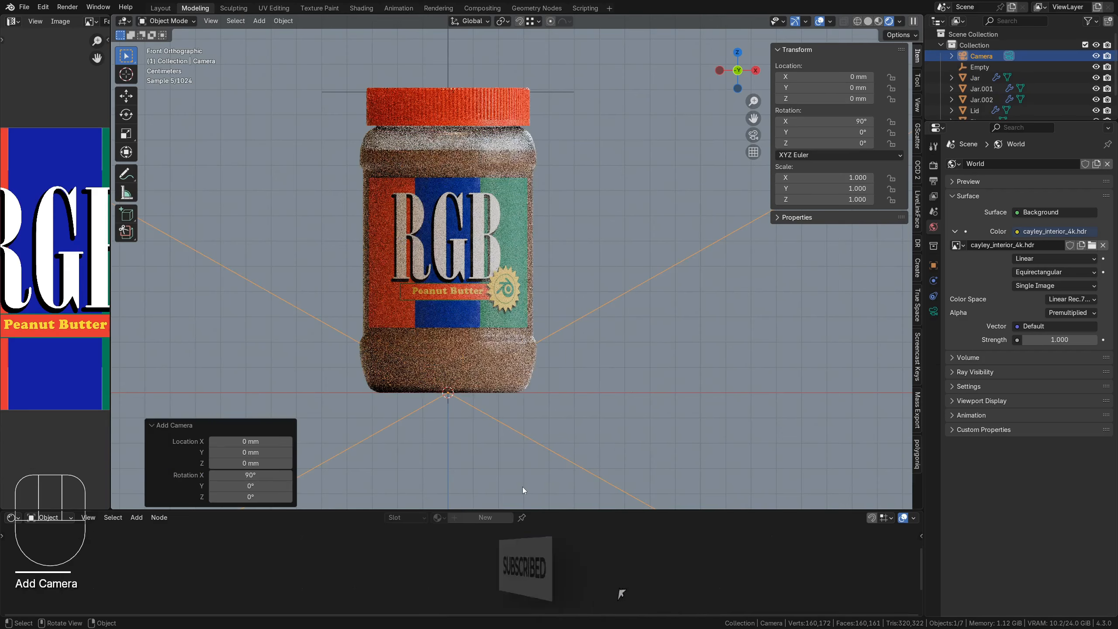
pyautogui.press('KP_0')
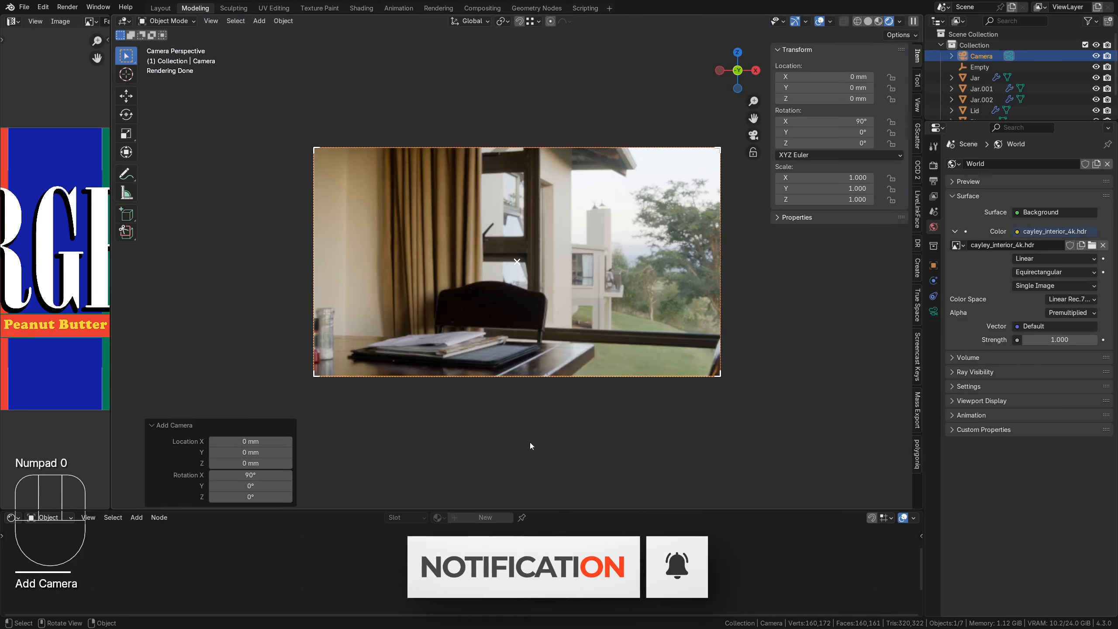
# Raise the camera about 125 mm along its local Y and pull it back about 657 mm along its local Z
pyautogui.press('g')
pyautogui.press('y')
pyautogui.press('y')
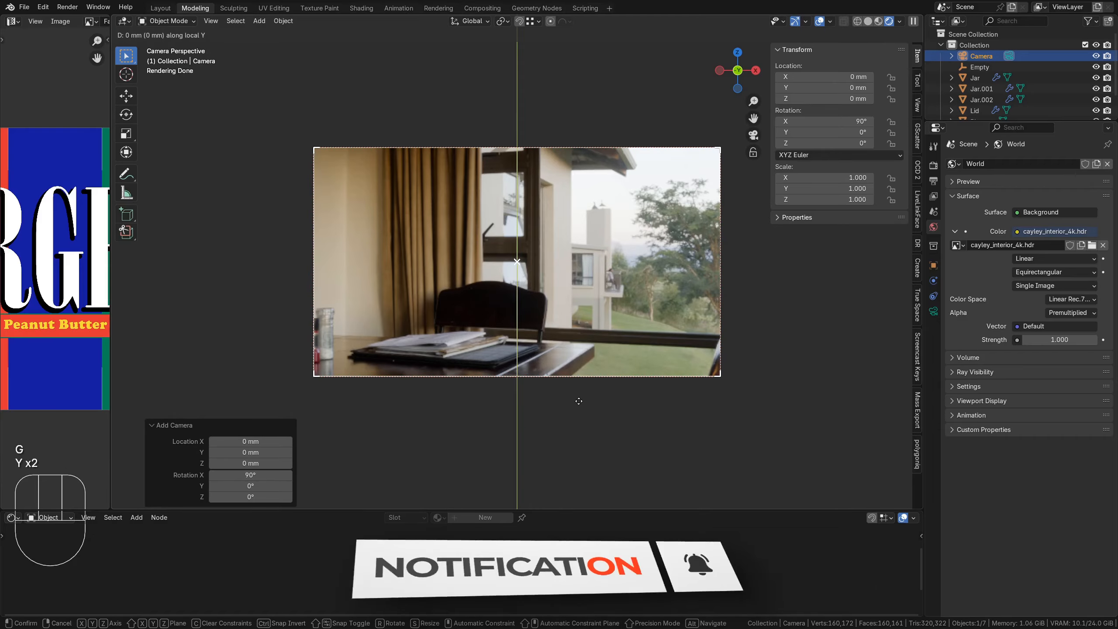
pyautogui.click(578, 389)
pyautogui.press('g')
pyautogui.press('z')
pyautogui.press('z')
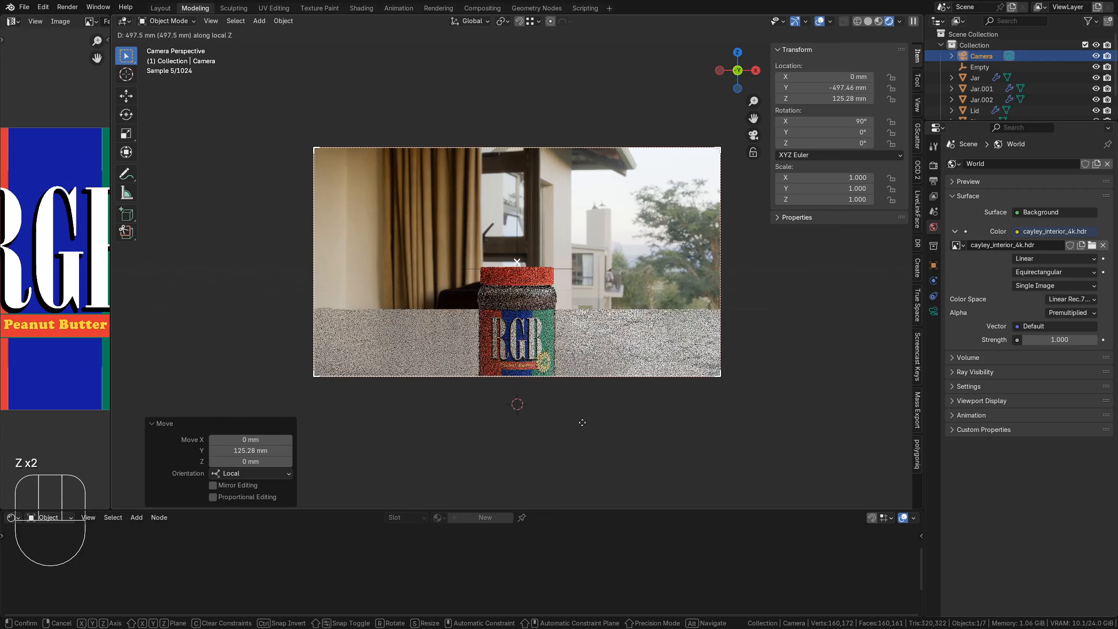
pyautogui.click(585, 401)
pyautogui.press('g')
pyautogui.press('z')
pyautogui.press('z')
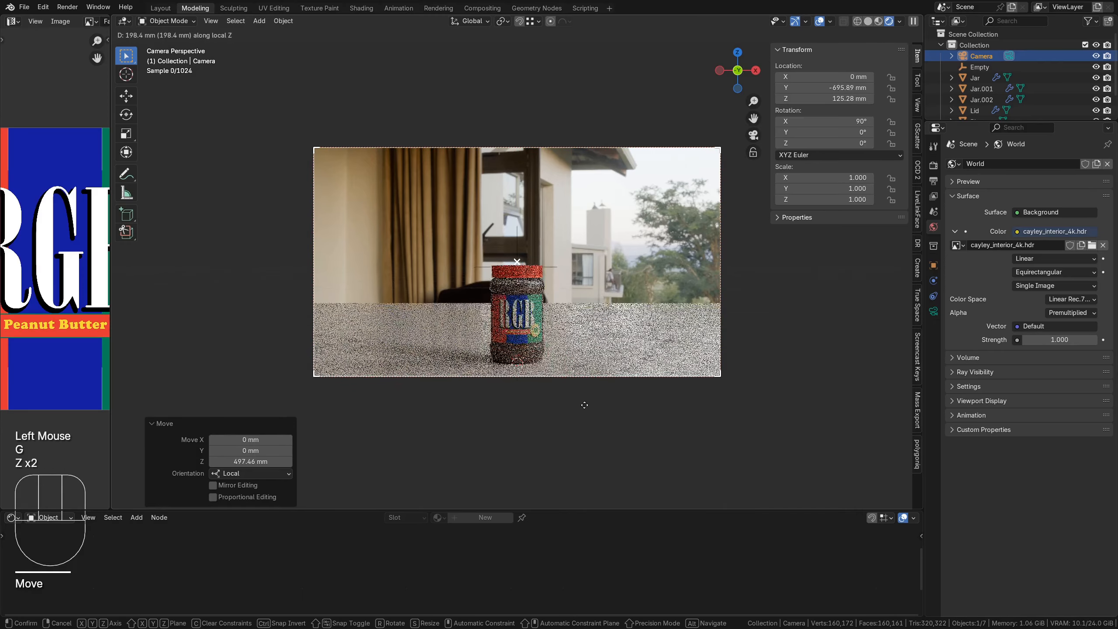
pyautogui.click(590, 358)
# Lower the camera about 51 mm along global Z and bring it about 233 mm closer to the jar
pyautogui.press('g')
pyautogui.press('z')
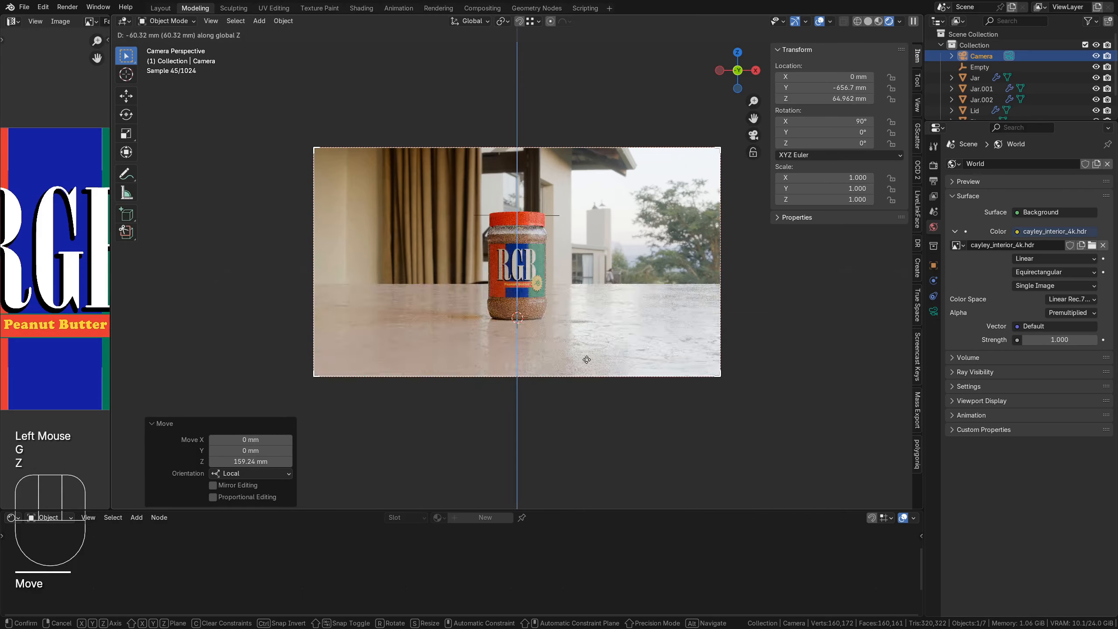
pyautogui.click(585, 358)
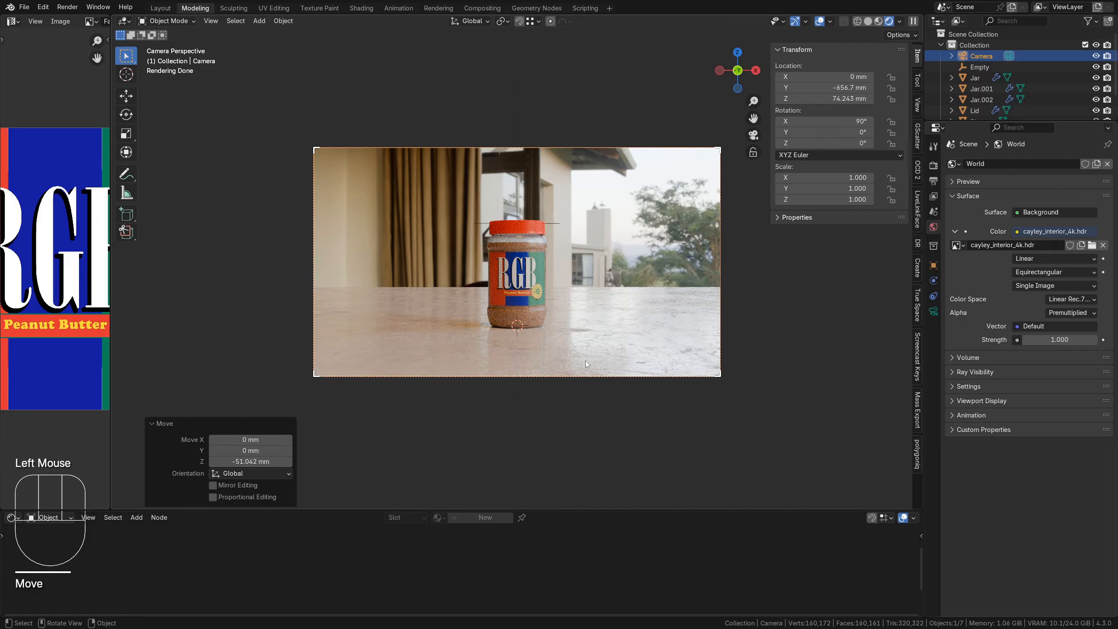
pyautogui.press('g')
pyautogui.middleClick(585, 361)
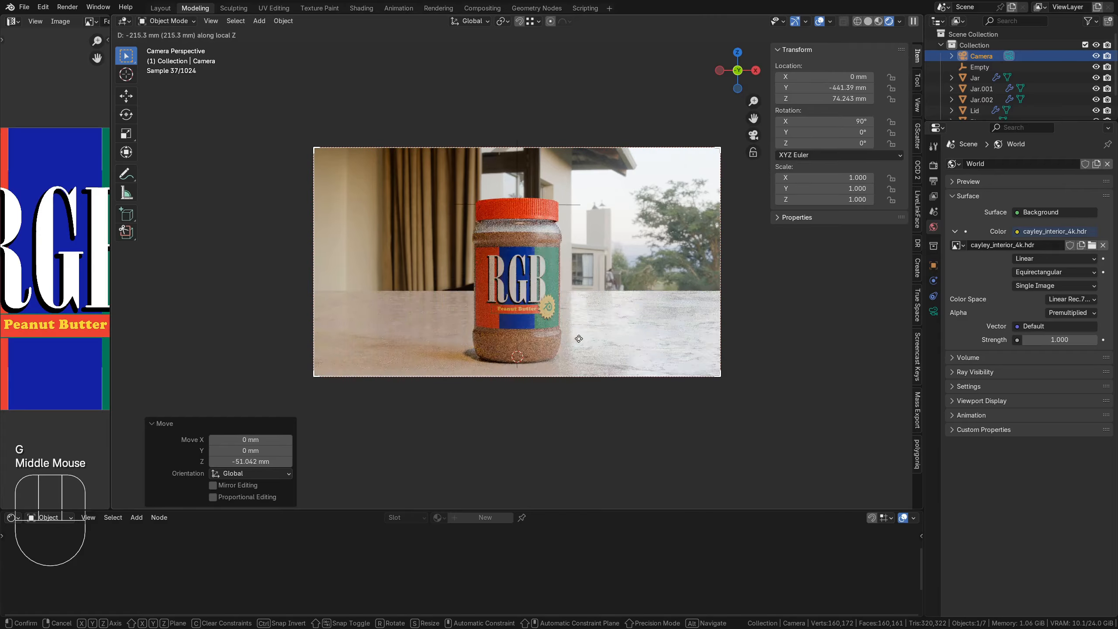
pyautogui.click(578, 338)
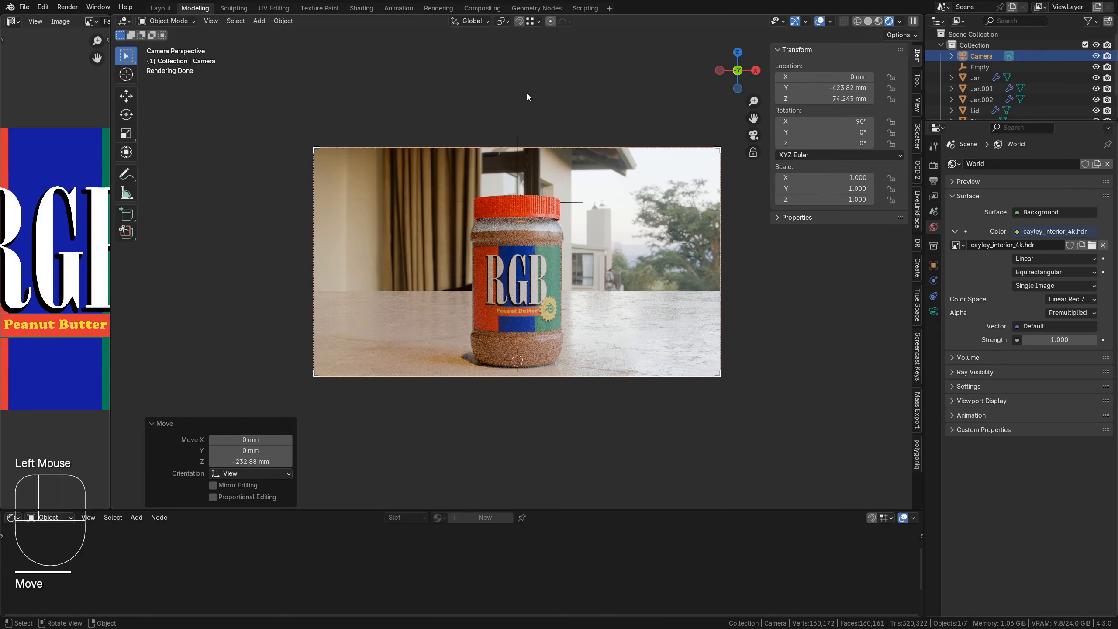
# Set the pivot point to the 3D cursor and rotate the camera about -18.4° around the global Z axis
pyautogui.click(503, 20)
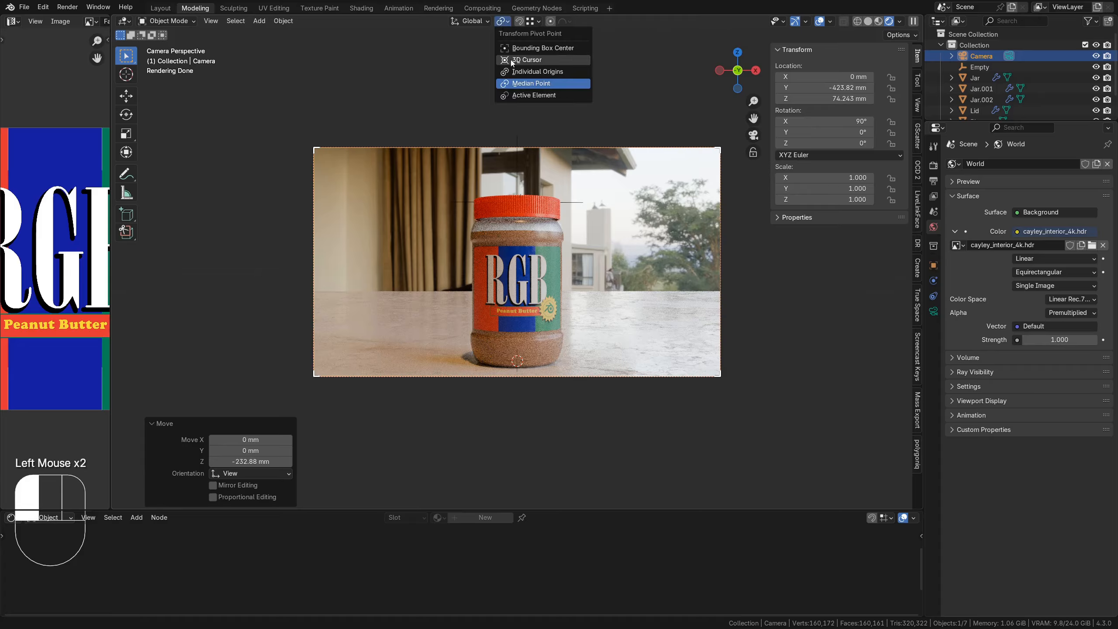
pyautogui.click(528, 59)
pyautogui.press('r')
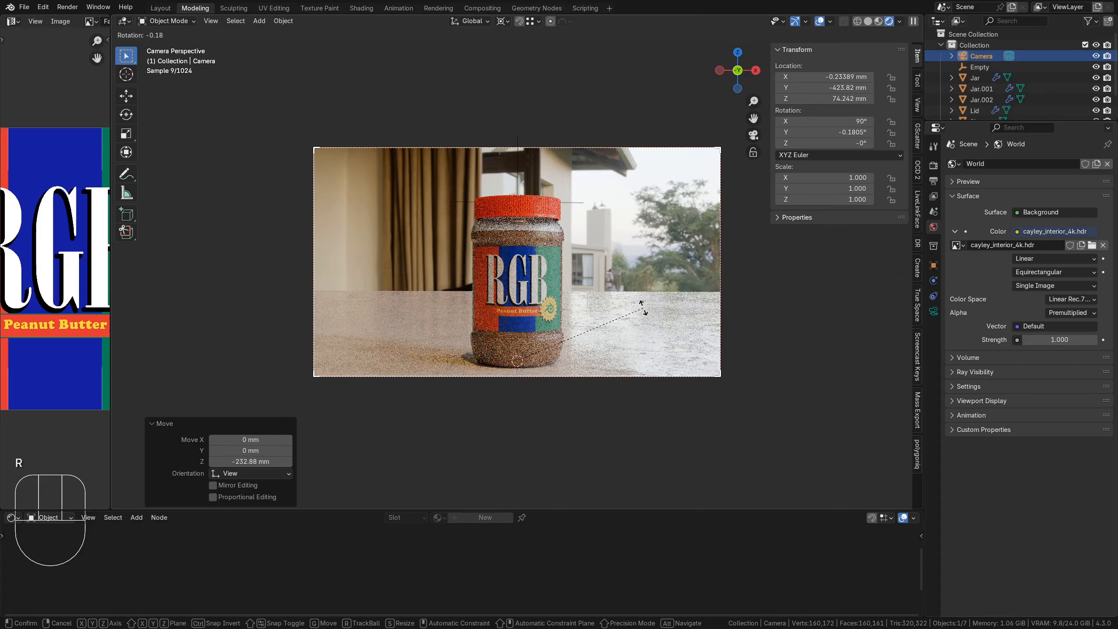
pyautogui.press('z')
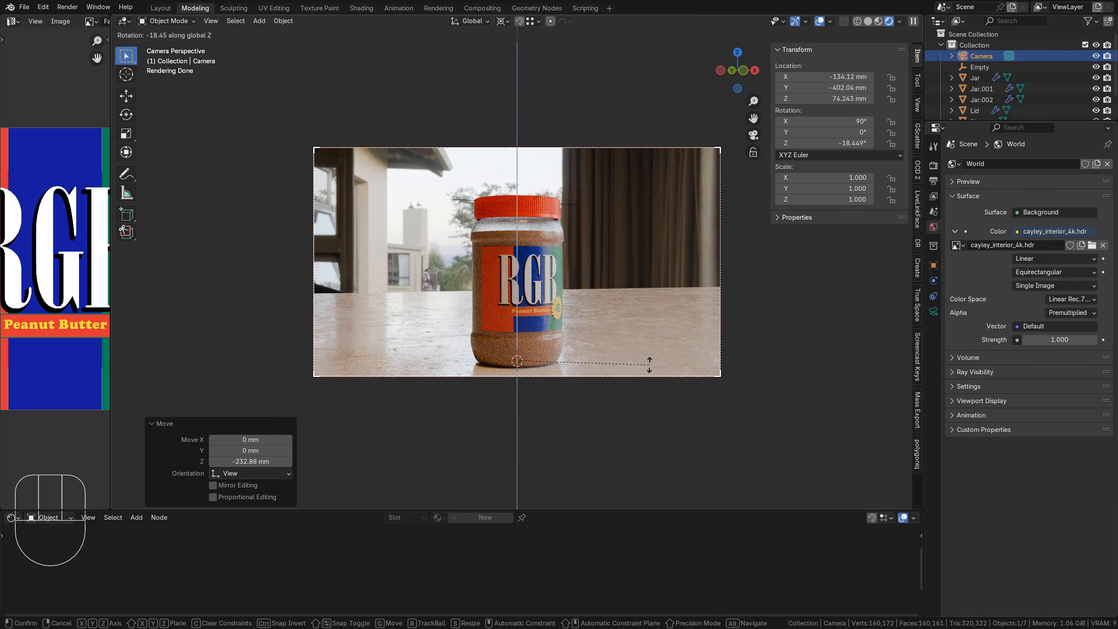
pyautogui.click(649, 364)
# Enlarge the node editor, show the World nodes, and add Texture Coordinate and Mapping nodes to the HDRI texture
pyautogui.moveTo(568, 511); pyautogui.dragTo(588, 352)
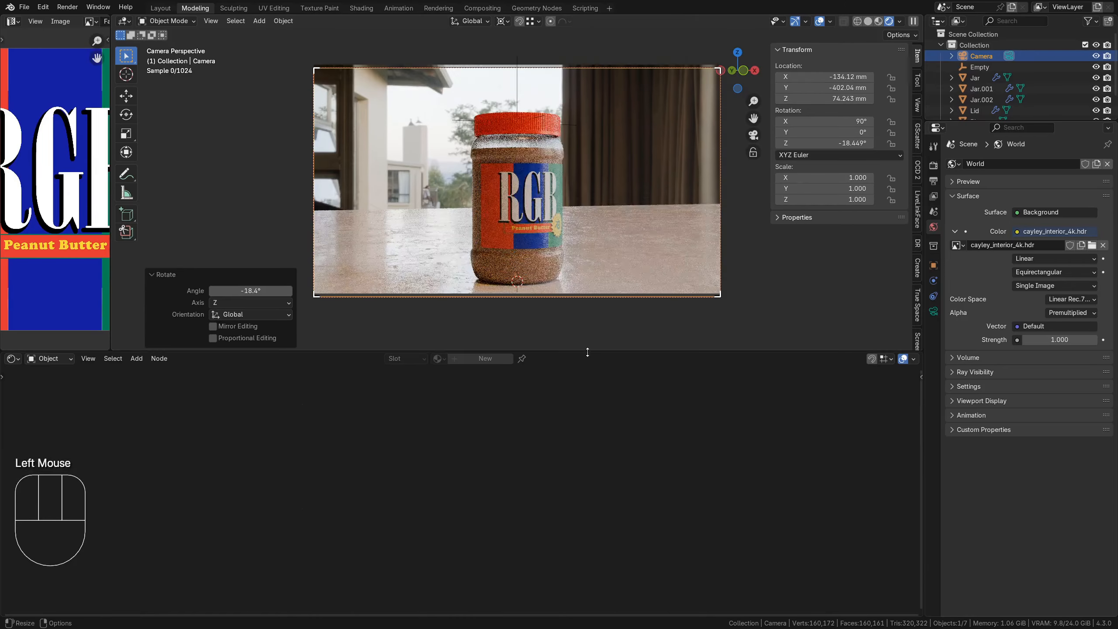
pyautogui.click(49, 358)
pyautogui.click(61, 387)
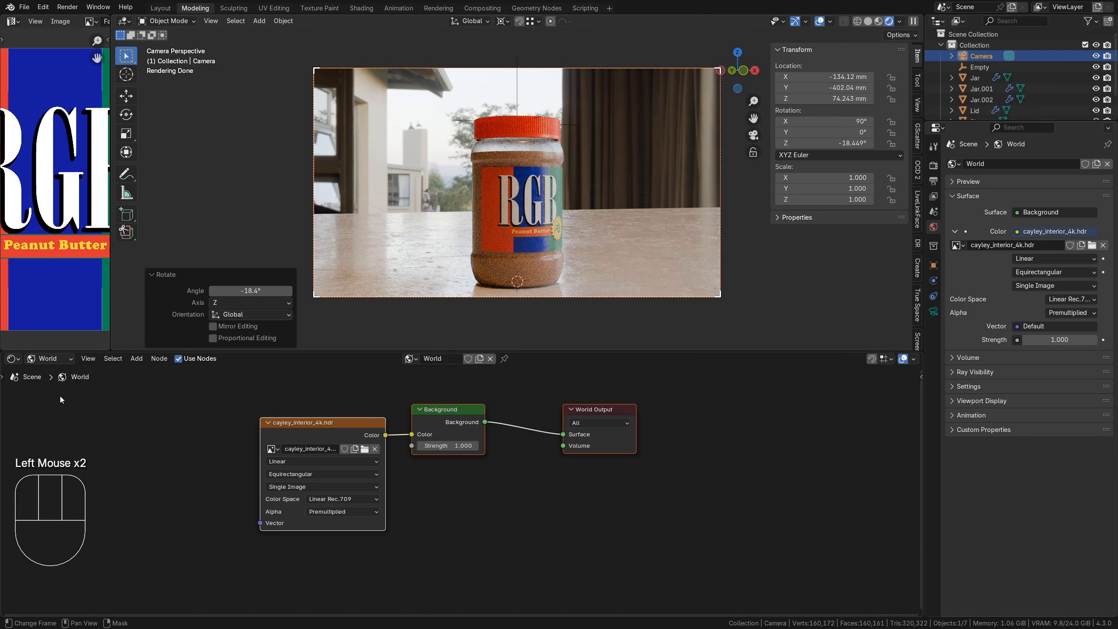
pyautogui.press('Home')
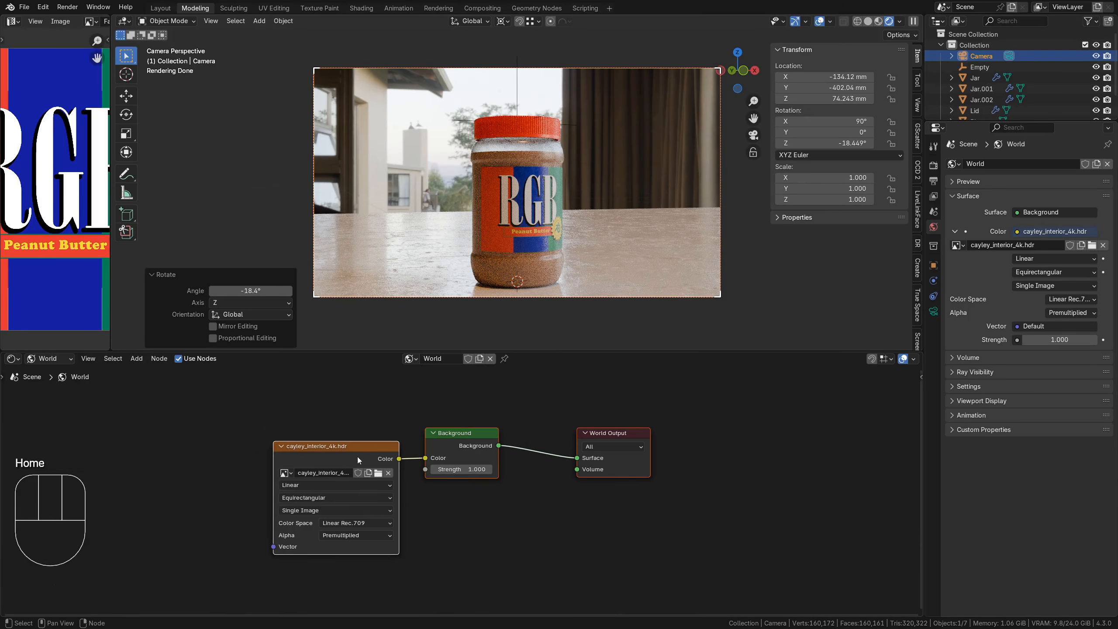
pyautogui.click(356, 454)
pyautogui.hotkey('ctrl', 't')
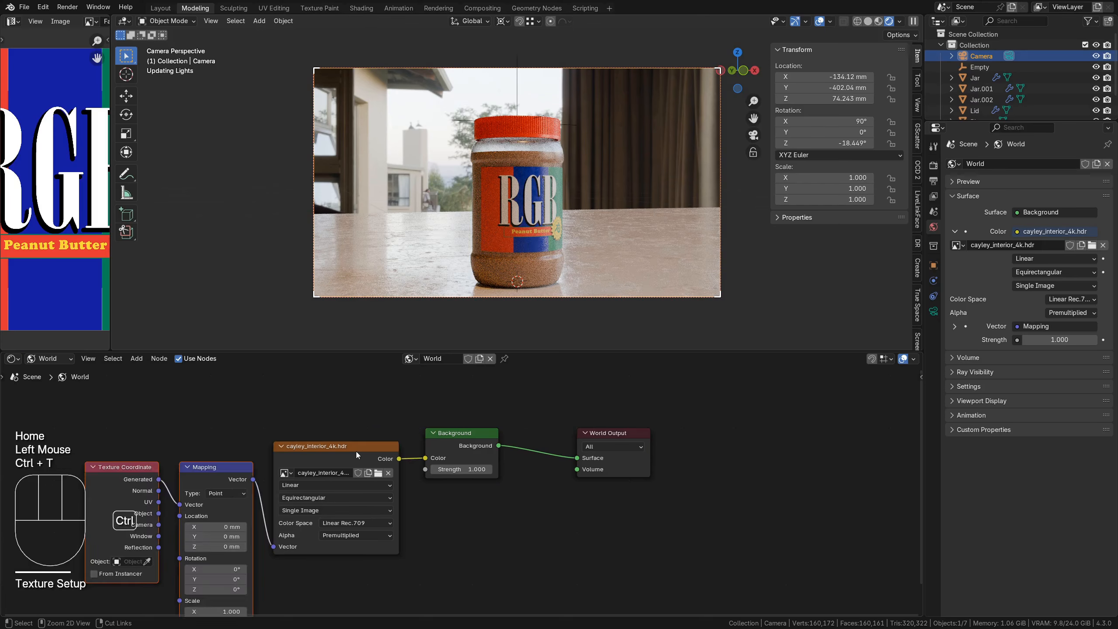
# Drive the HDRI mapping with Object coordinates and set its Z rotation to about 35.2°
pyautogui.moveTo(458, 503); pyautogui.dragTo(554, 466, button='middle')
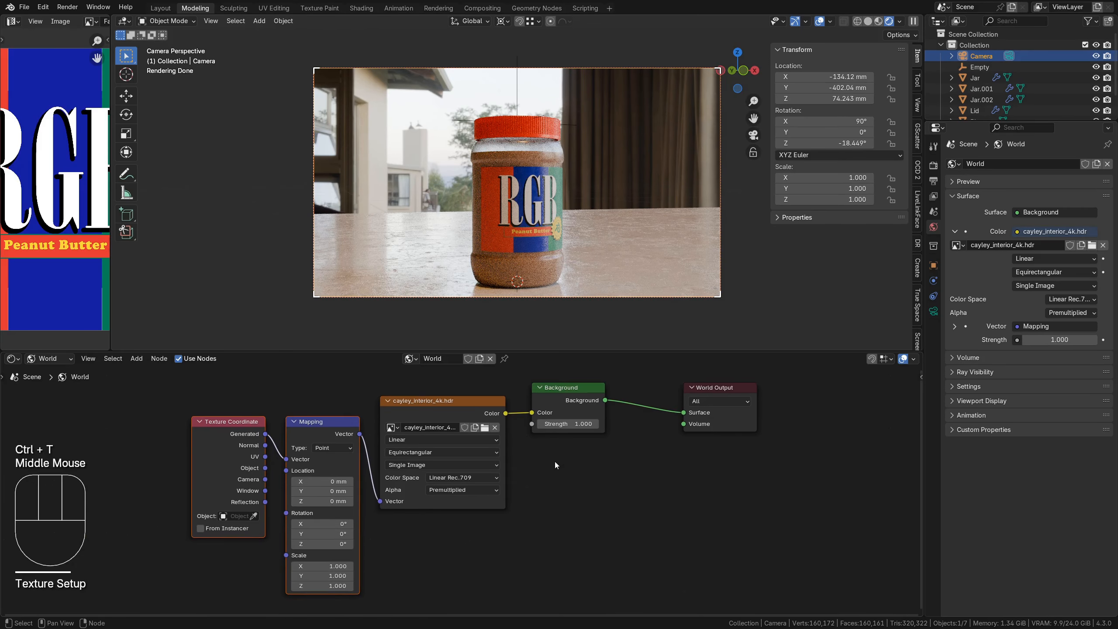
pyautogui.moveTo(265, 468); pyautogui.dragTo(284, 461)
pyautogui.keyDown('shift'); pyautogui.moveTo(321, 544); pyautogui.dragTo(348, 544); pyautogui.keyUp('shift')
pyautogui.click(596, 188)
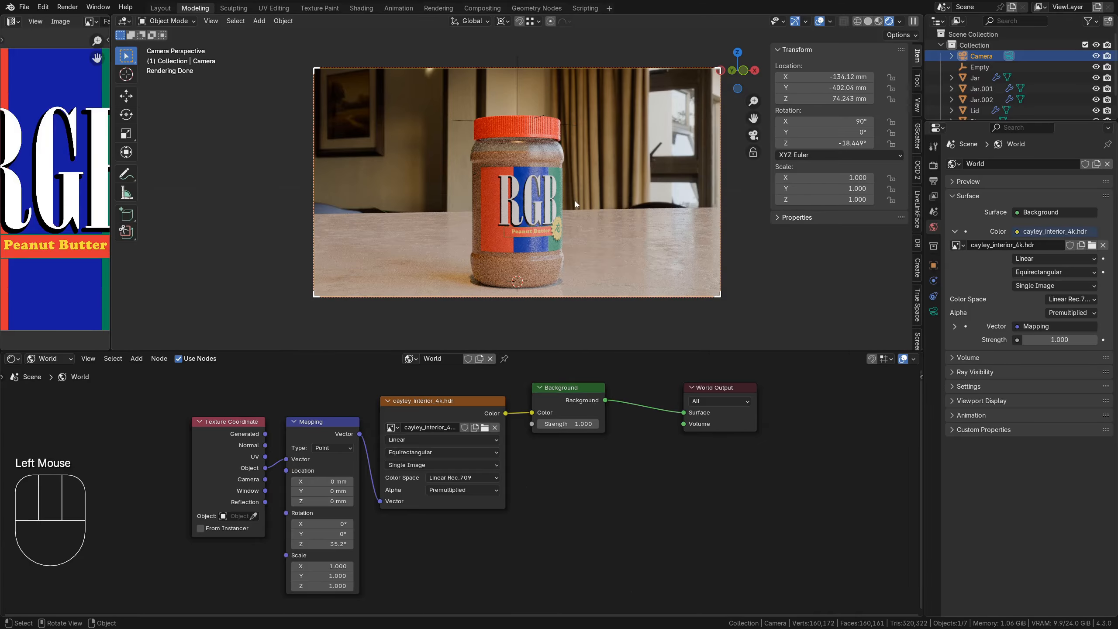
# Add a plane at the world origin and stand it upright by rotating it 90° about X
pyautogui.moveTo(574, 201); pyautogui.dragTo(600, 229, button='middle')
pyautogui.scroll(-3, 600, 228)
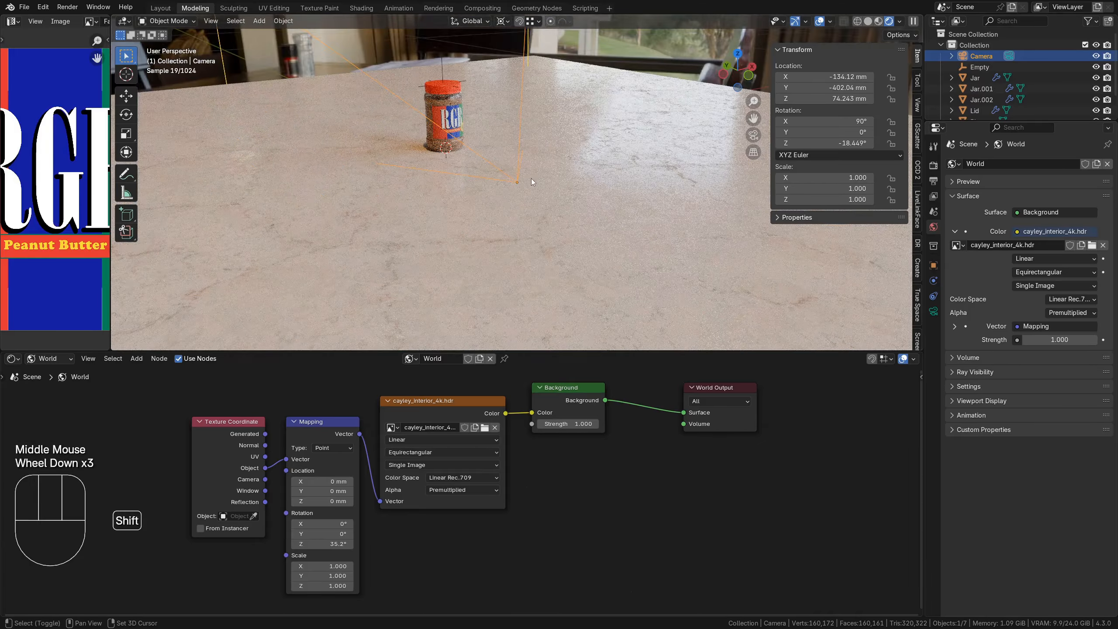
pyautogui.hotkey('shift', 'a')
pyautogui.moveTo(519, 42)
pyautogui.click(572, 41)
pyautogui.keyDown('shift'); pyautogui.moveTo(590, 66); pyautogui.dragTo(605, 149, button='middle'); pyautogui.keyUp('shift')
pyautogui.write('rx90')
pyautogui.press('KP_Enter')
# Move the upright plane about 285 mm along Y behind the jar and return to the camera view
pyautogui.press('g')
pyautogui.press('y')
pyautogui.click(527, 221)
pyautogui.press('KP_0')
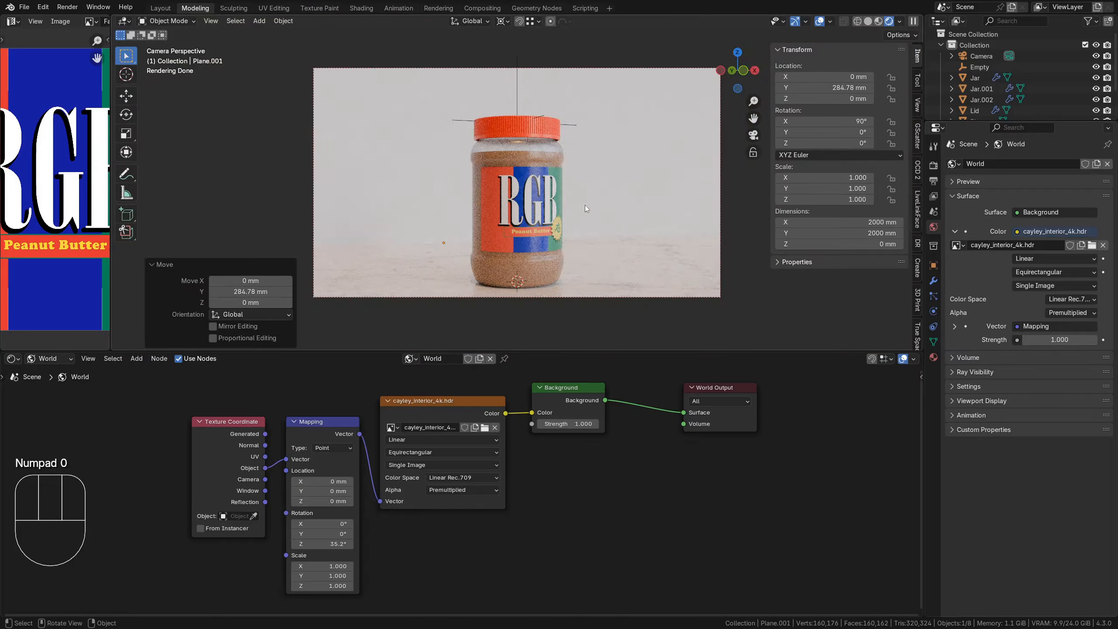
# Switch the node editor to object shading and create a new material named Tile on the wall plane
pyautogui.click(37, 359)
pyautogui.click(46, 386)
pyautogui.click(472, 359)
pyautogui.doubleClick(472, 361)
pyautogui.write('Tile')
pyautogui.press('Return')
# Load the WindmillTiles06_4K BaseColor, Normal and Roughness maps into the Tile material and set the mapping scale to 3.2 on all axes
pyautogui.hotkey('ctrl', 'shift', 't')
pyautogui.click(461, 155)
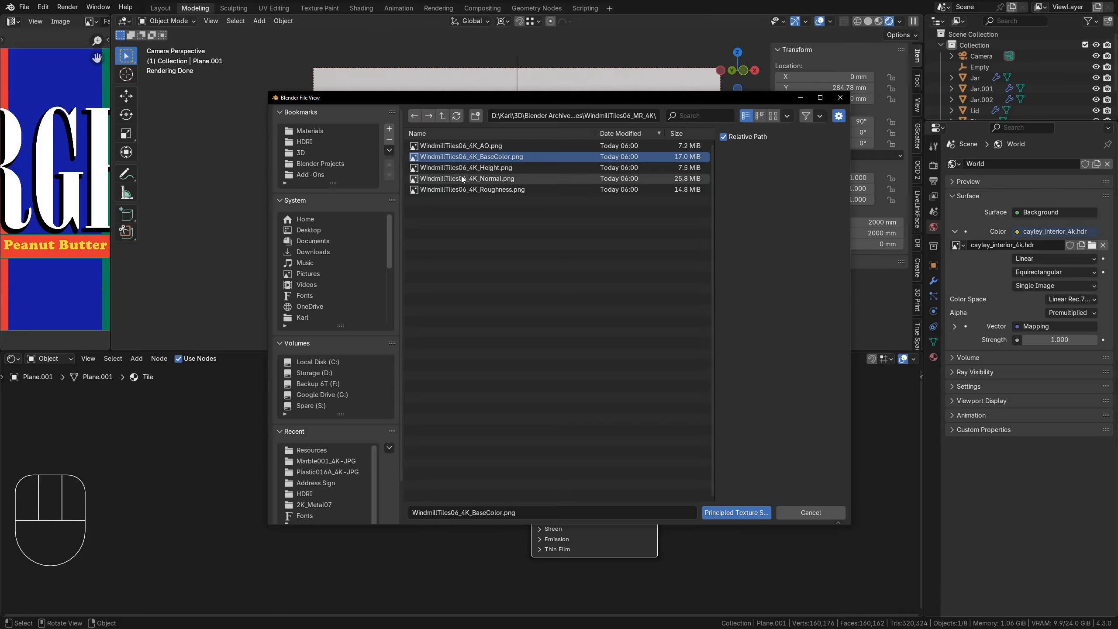
pyautogui.keyDown('ctrl'); pyautogui.click(464, 177); pyautogui.keyUp('ctrl')
pyautogui.keyDown('ctrl'); pyautogui.click(467, 190); pyautogui.keyUp('ctrl')
pyautogui.click(750, 512)
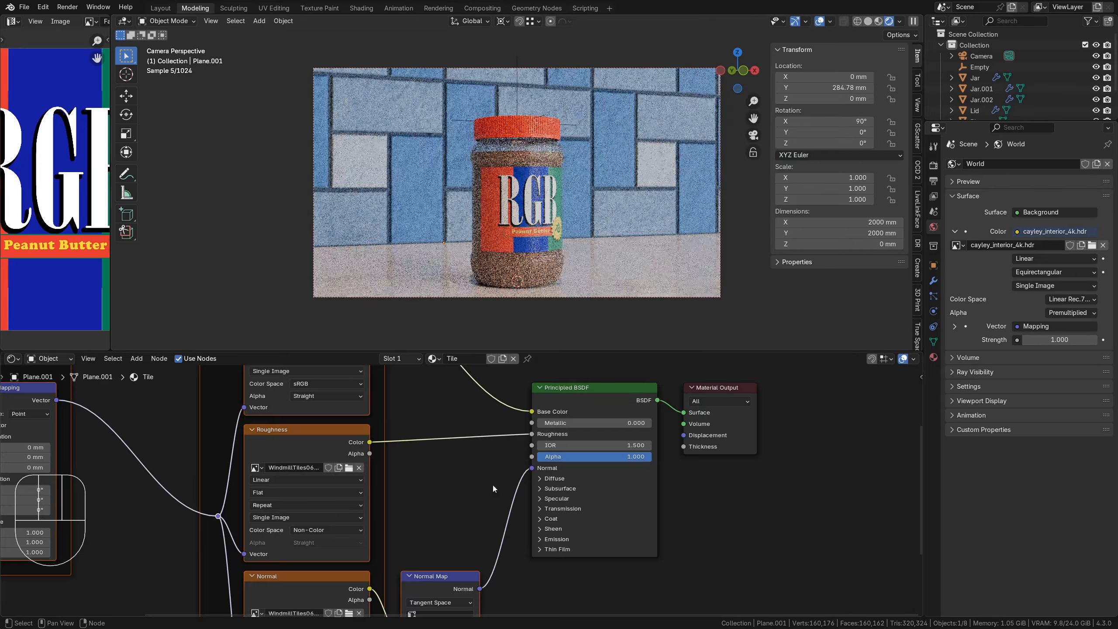
pyautogui.moveTo(27, 552); pyautogui.dragTo(74, 532)
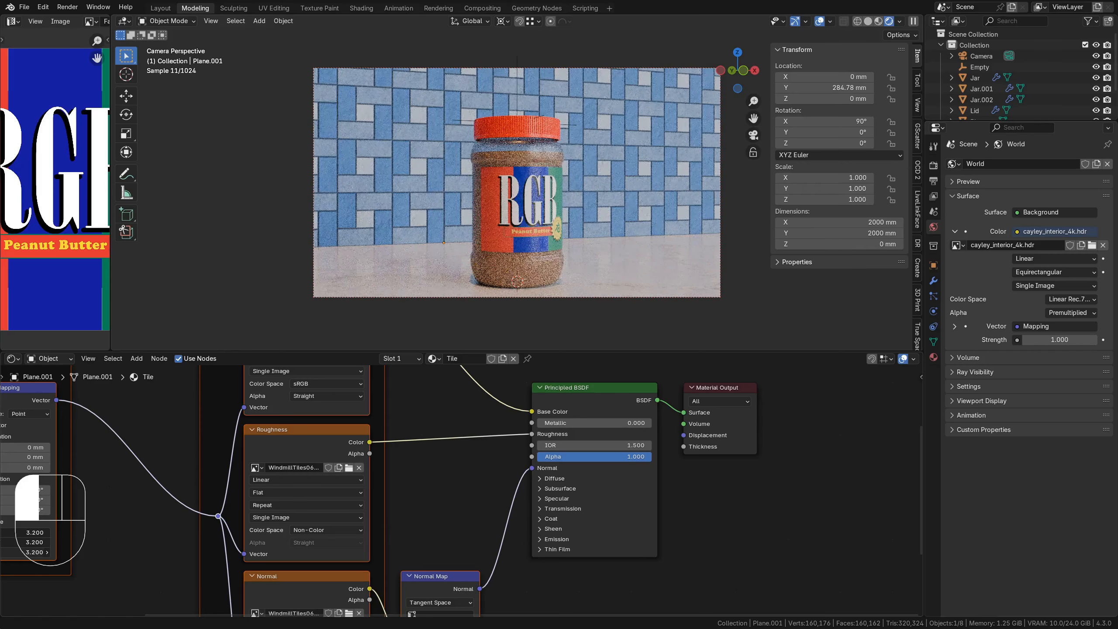
# Add an area light at the world origin and raise it about 351 mm along Z
pyautogui.hotkey('shift', 'a')
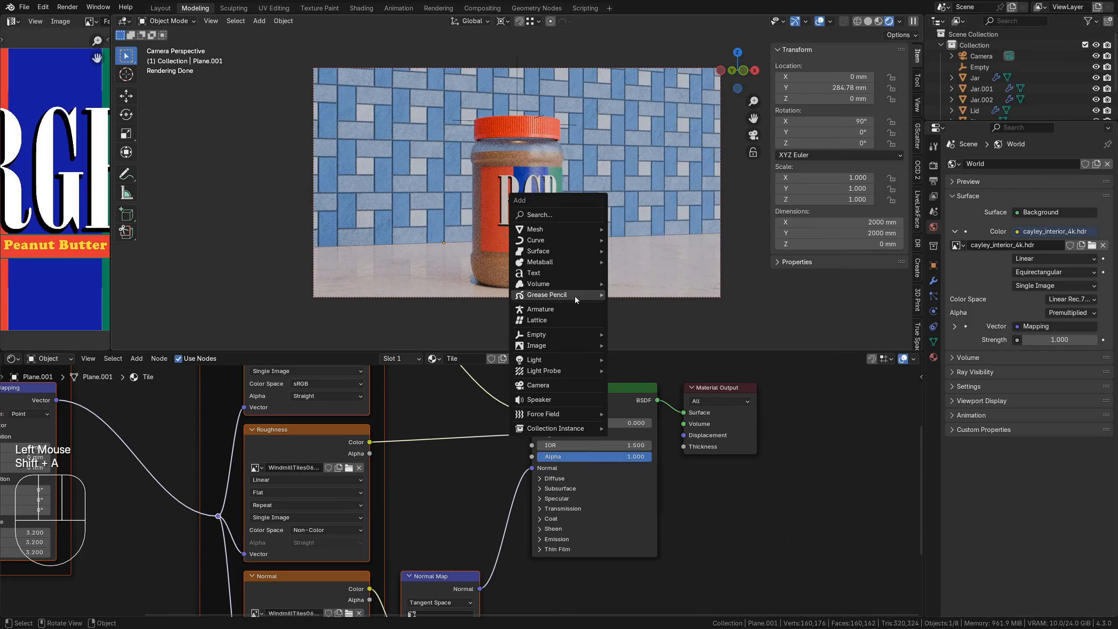
pyautogui.moveTo(572, 358)
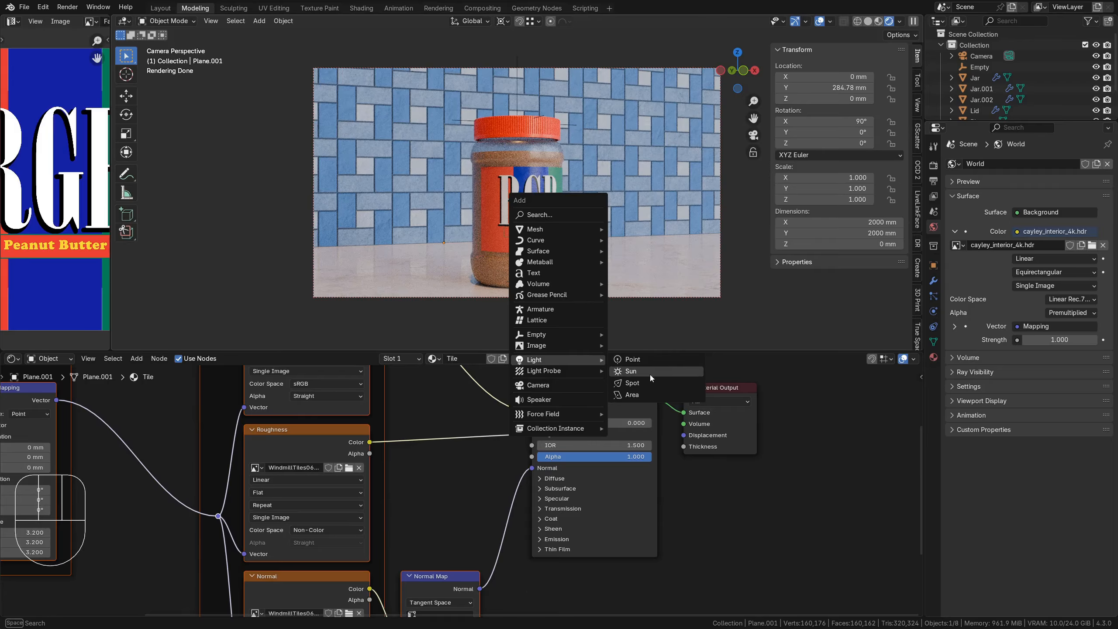
pyautogui.click(645, 395)
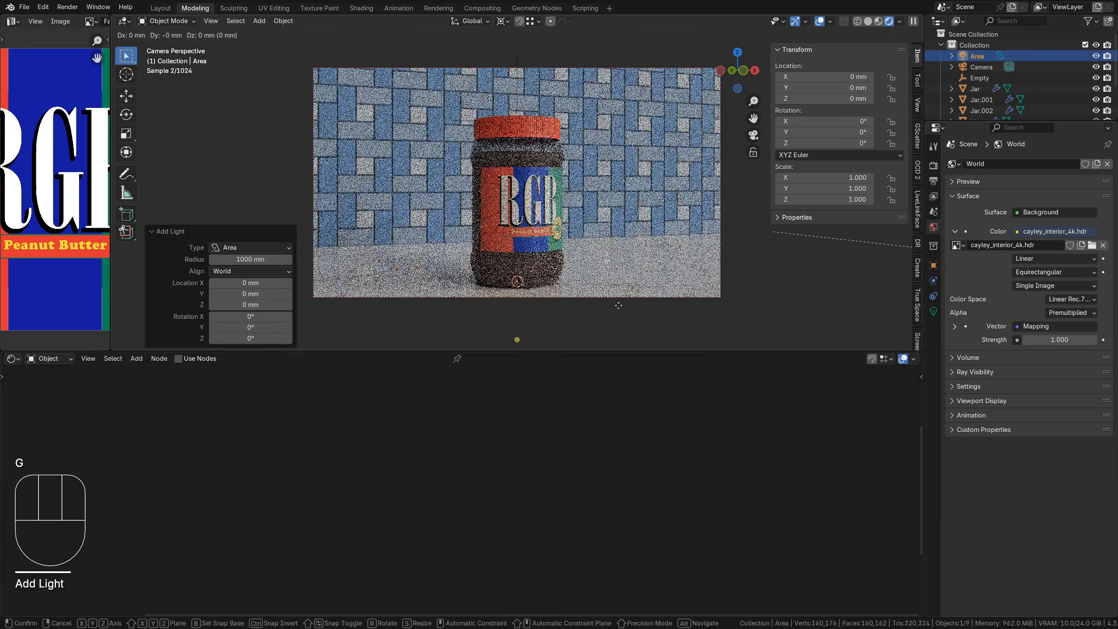
pyautogui.press('g')
pyautogui.press('z')
pyautogui.click(672, 199)
# Scale the area light to about 0.46 and raise it about 100 mm along Z
pyautogui.press('s')
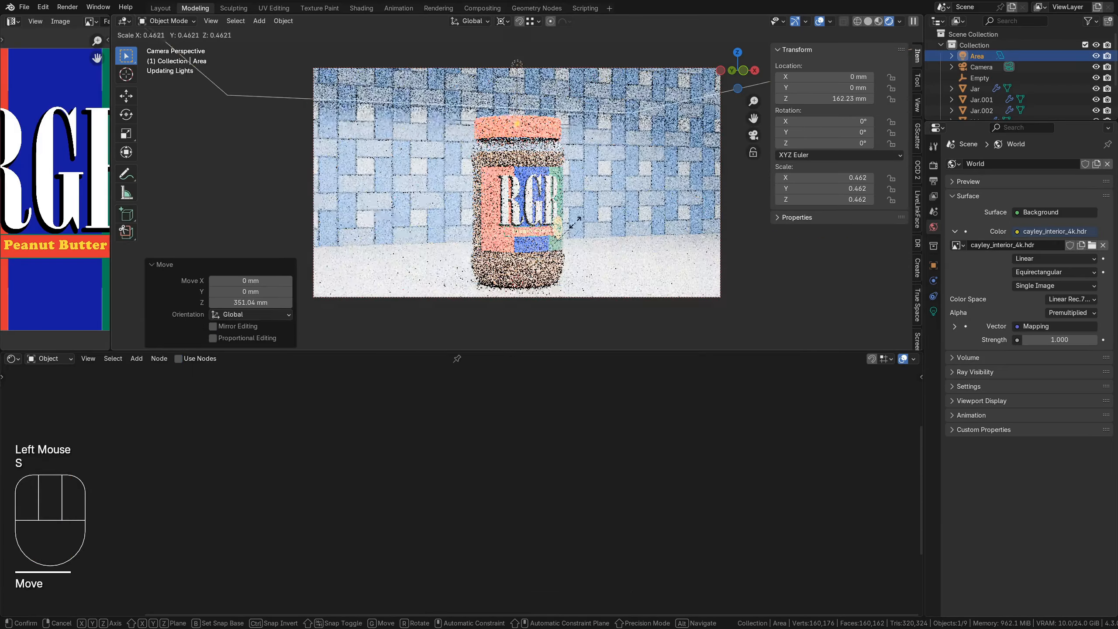
pyautogui.click(578, 194)
pyautogui.press('g')
pyautogui.press('z')
pyautogui.click(596, 107)
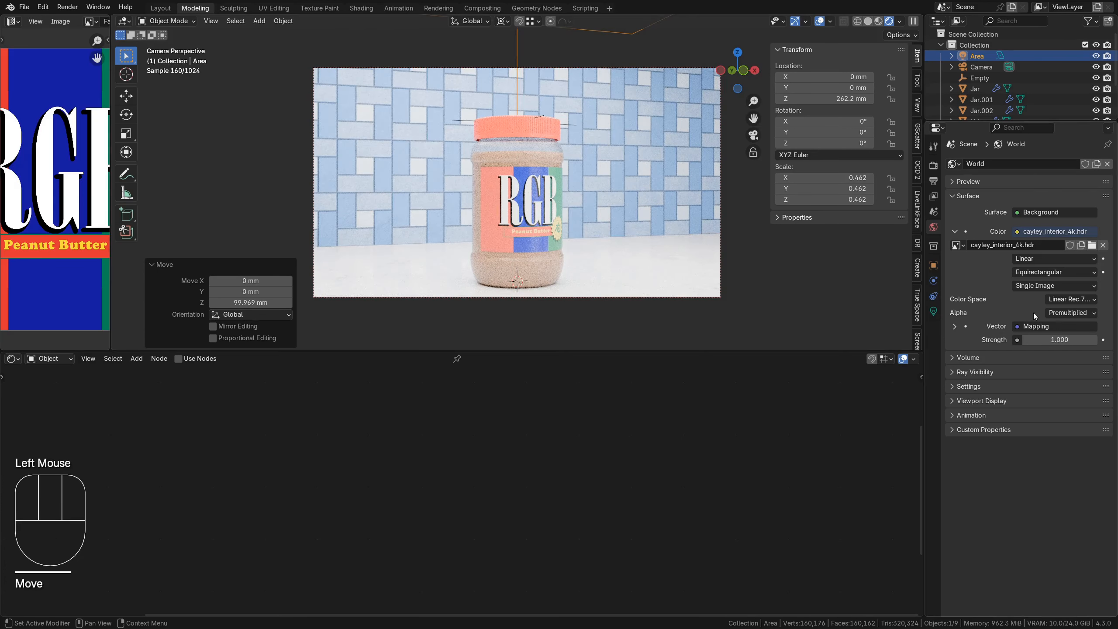
# Set the area light's power to 2 W
pyautogui.click(934, 312)
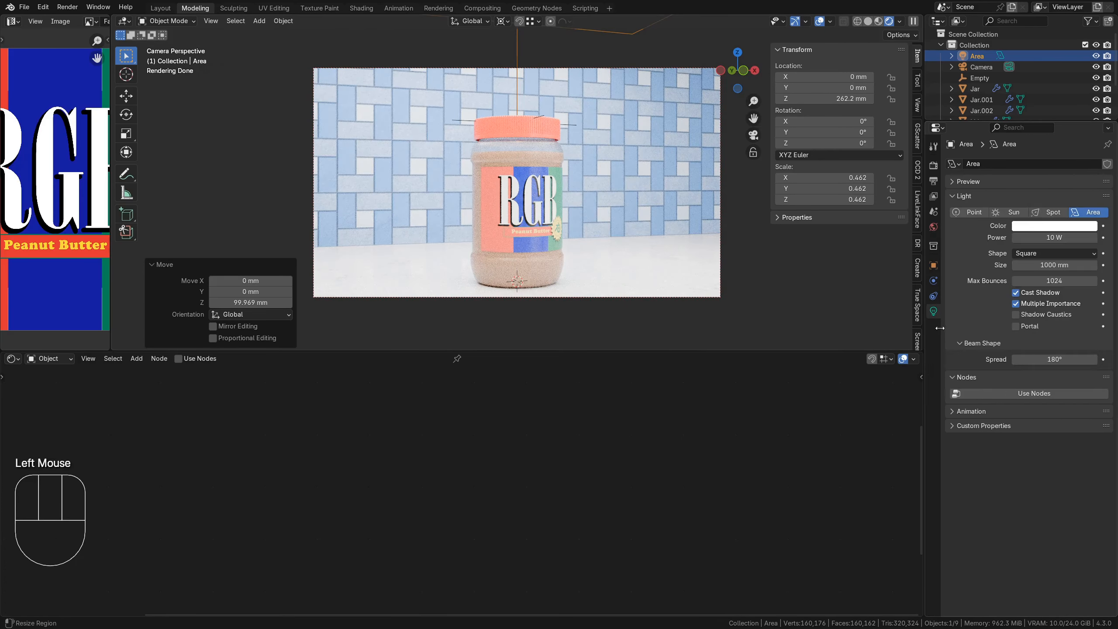
pyautogui.keyDown('shift'); pyautogui.moveTo(1061, 237); pyautogui.dragTo(1043, 237); pyautogui.keyUp('shift')
pyautogui.click(1055, 237)
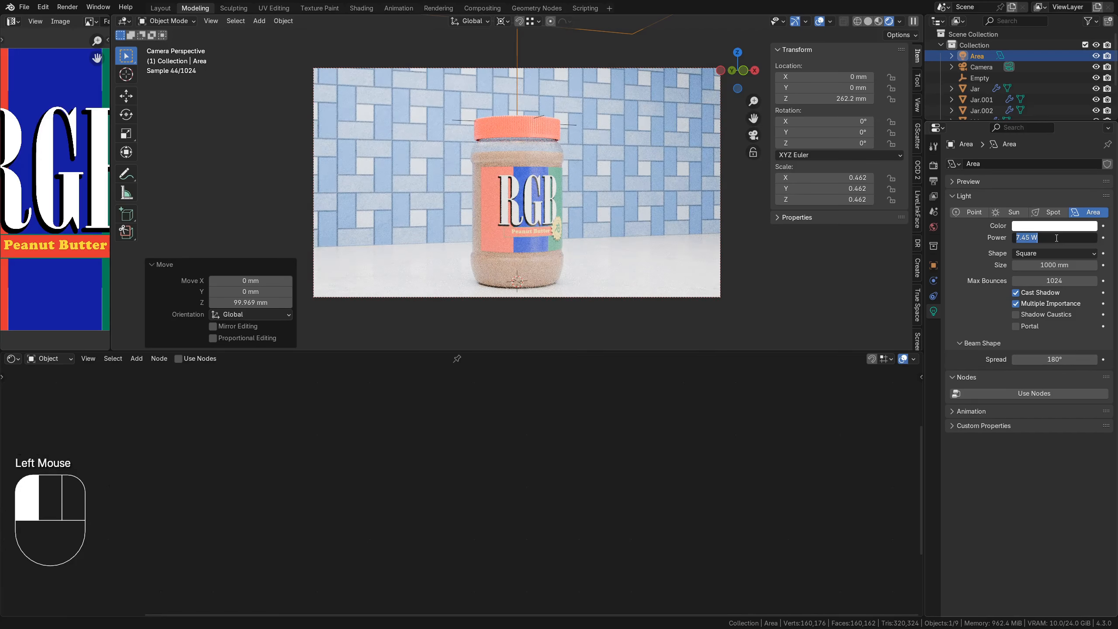
pyautogui.write('5')
pyautogui.press('Return')
pyautogui.doubleClick(1054, 238)
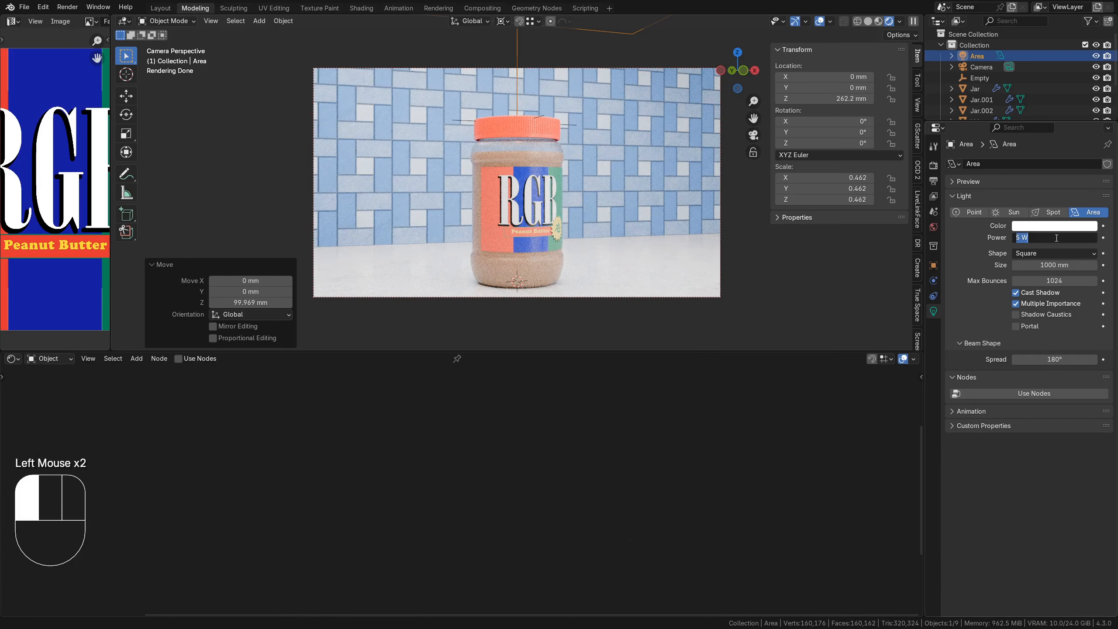
pyautogui.write('2')
pyautogui.press('Return')
# Set the World background strength to 0.7
pyautogui.click(933, 227)
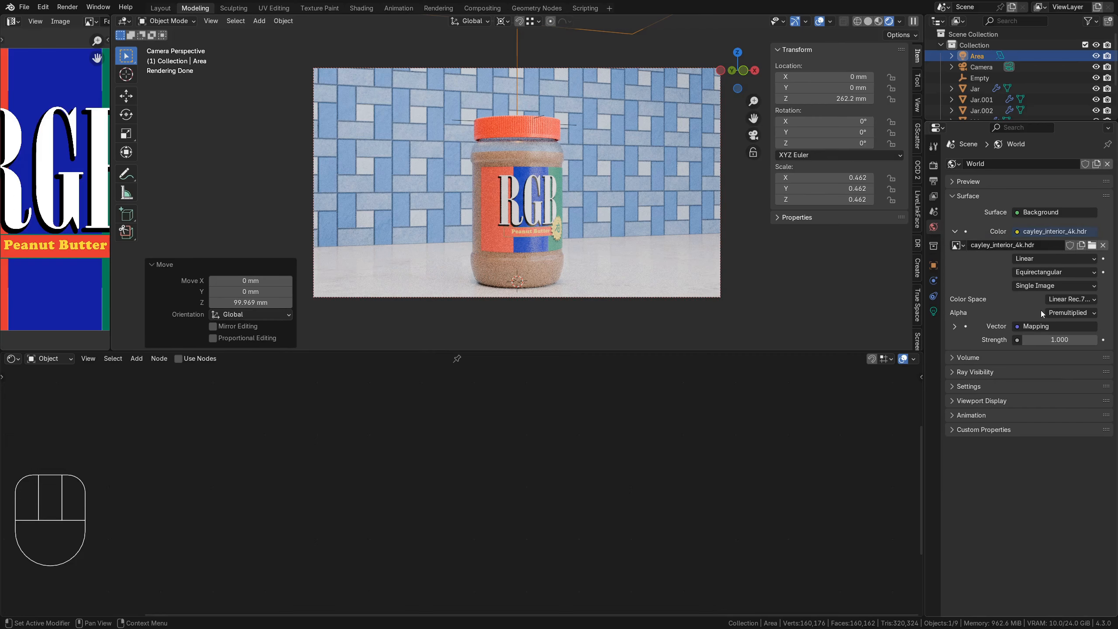
pyautogui.moveTo(1058, 340)
pyautogui.keyDown('shift'); pyautogui.mouseDown()
pyautogui.moveTo(1043, 339)
pyautogui.moveTo(1065, 340)
pyautogui.mouseUp(); pyautogui.keyUp('shift')
pyautogui.click(1066, 340)
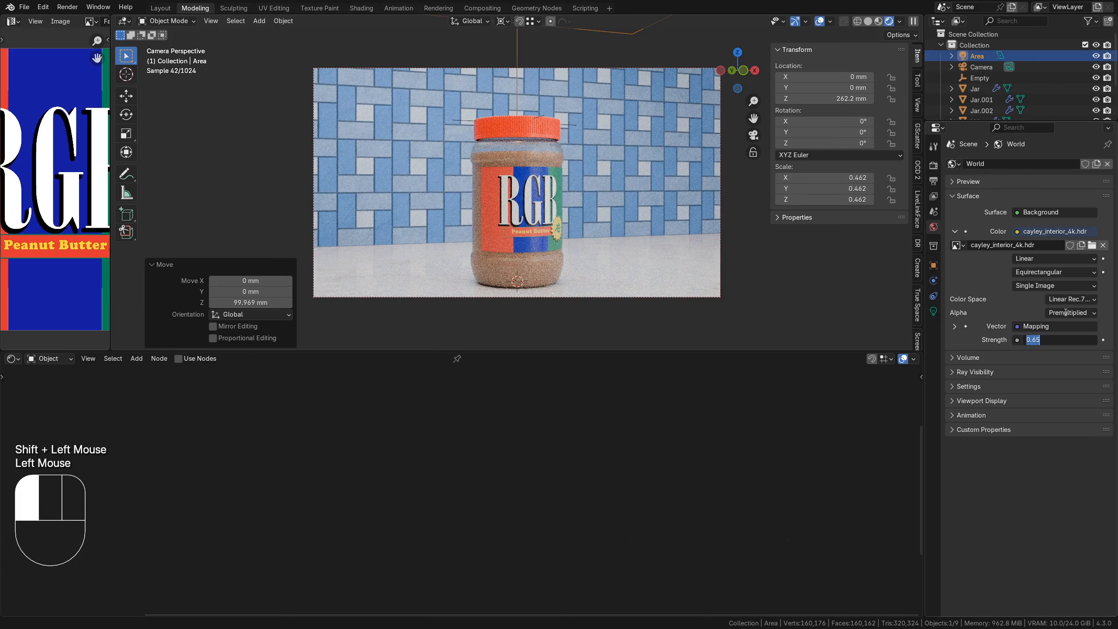
pyautogui.write('0.7')
pyautogui.press('Return')
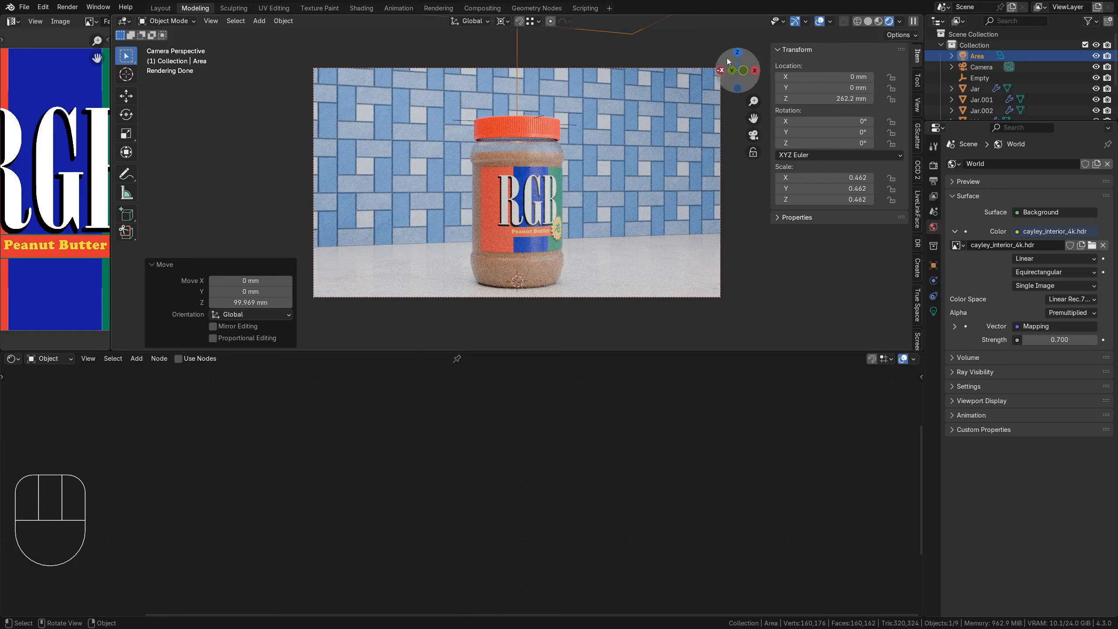
# Add a second area light to the scene
pyautogui.click(587, 224)
pyautogui.hotkey('shift', 'a')
pyautogui.moveTo(587, 223)
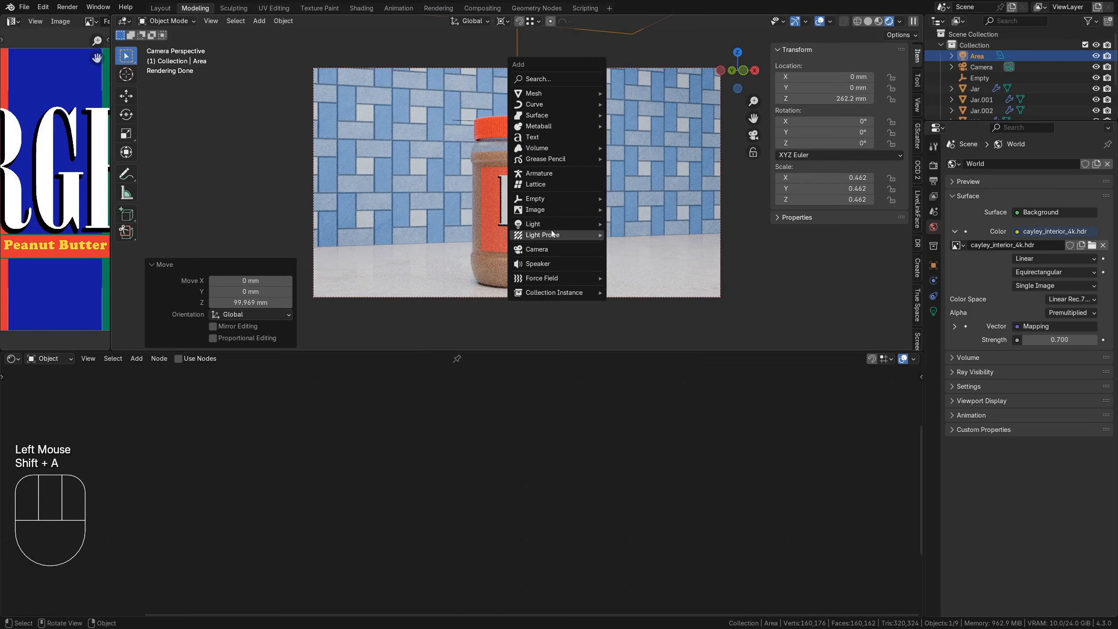
pyautogui.click(630, 259)
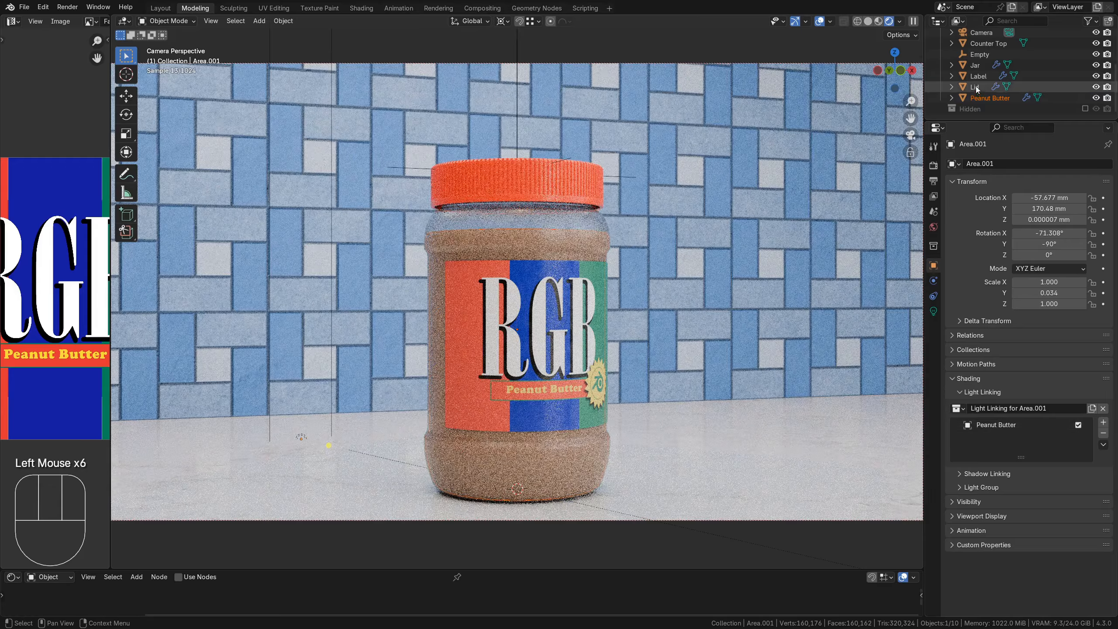
# Add the Lid, Label and Jar objects to the second area light's light linking list
pyautogui.moveTo(976, 88); pyautogui.dragTo(1002, 438)
pyautogui.moveTo(978, 76); pyautogui.dragTo(1003, 444)
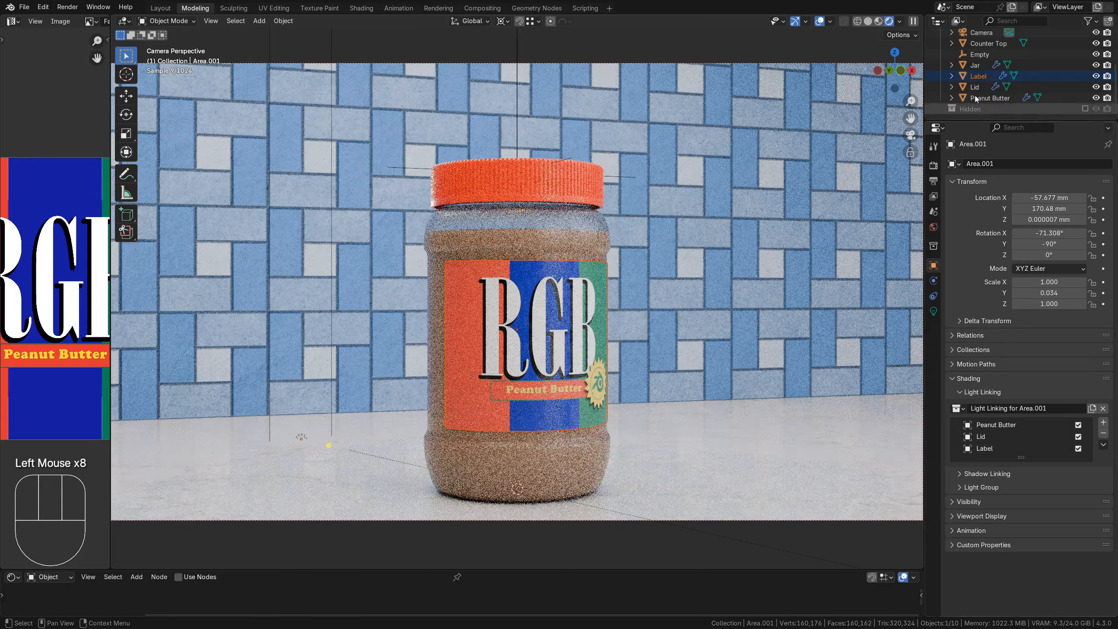
pyautogui.moveTo(975, 65); pyautogui.dragTo(999, 440)
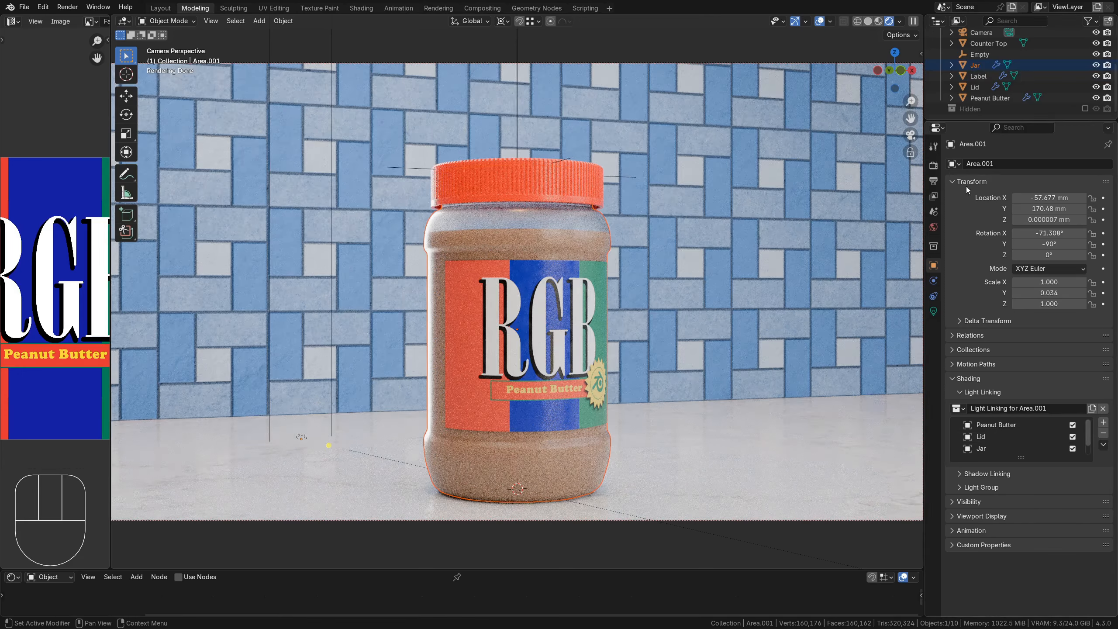
# Enable depth of field on the camera and set the Label as its focus object
pyautogui.click(976, 33)
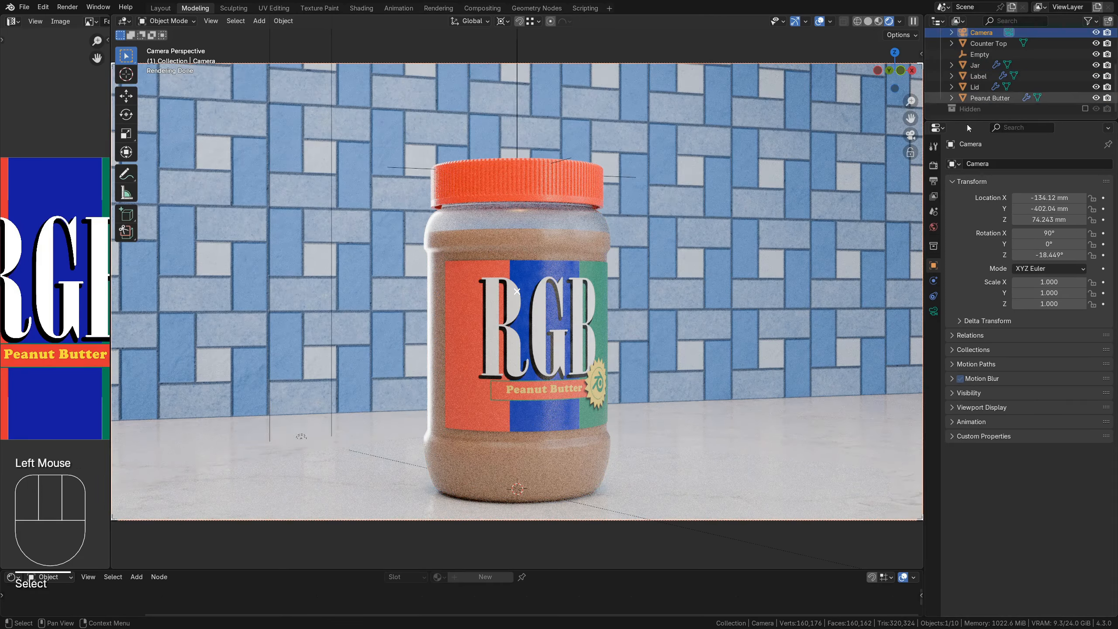
pyautogui.click(933, 311)
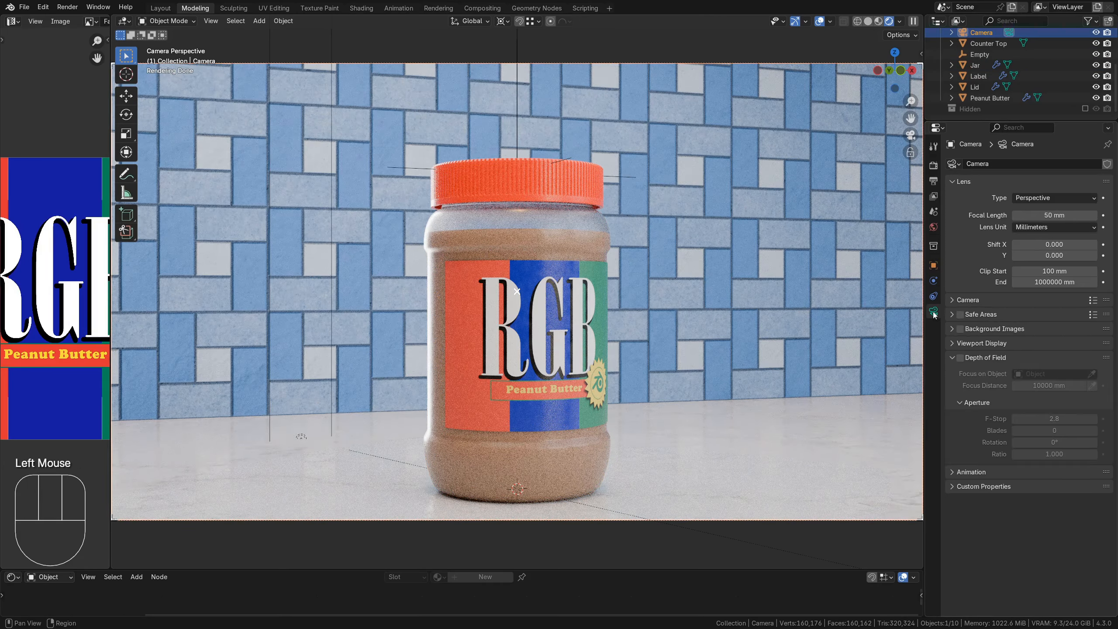
pyautogui.click(961, 358)
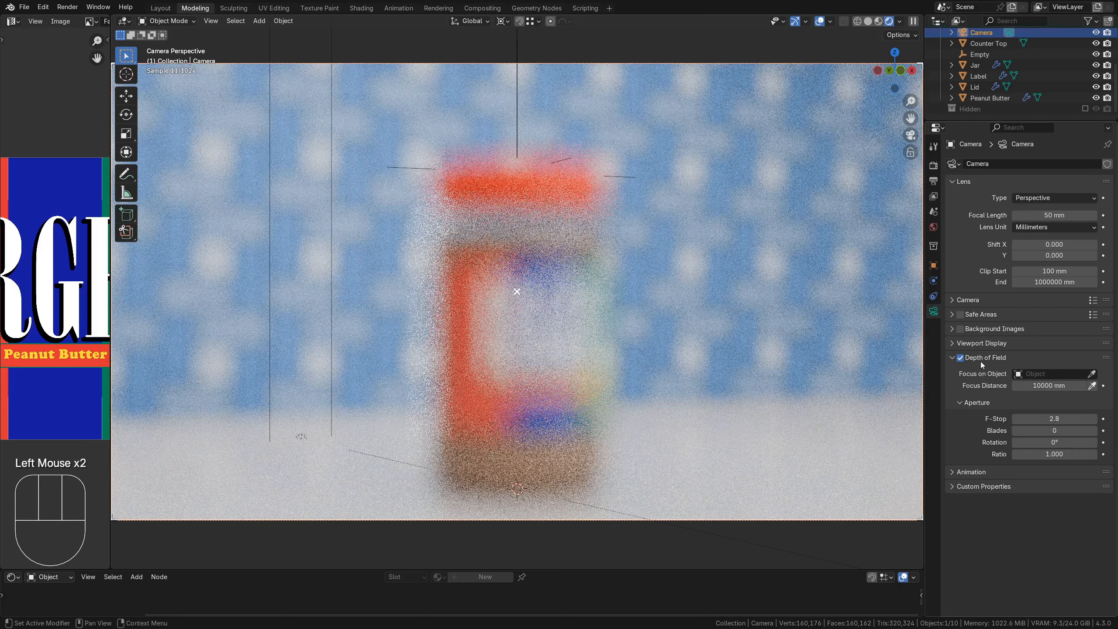
pyautogui.click(1092, 374)
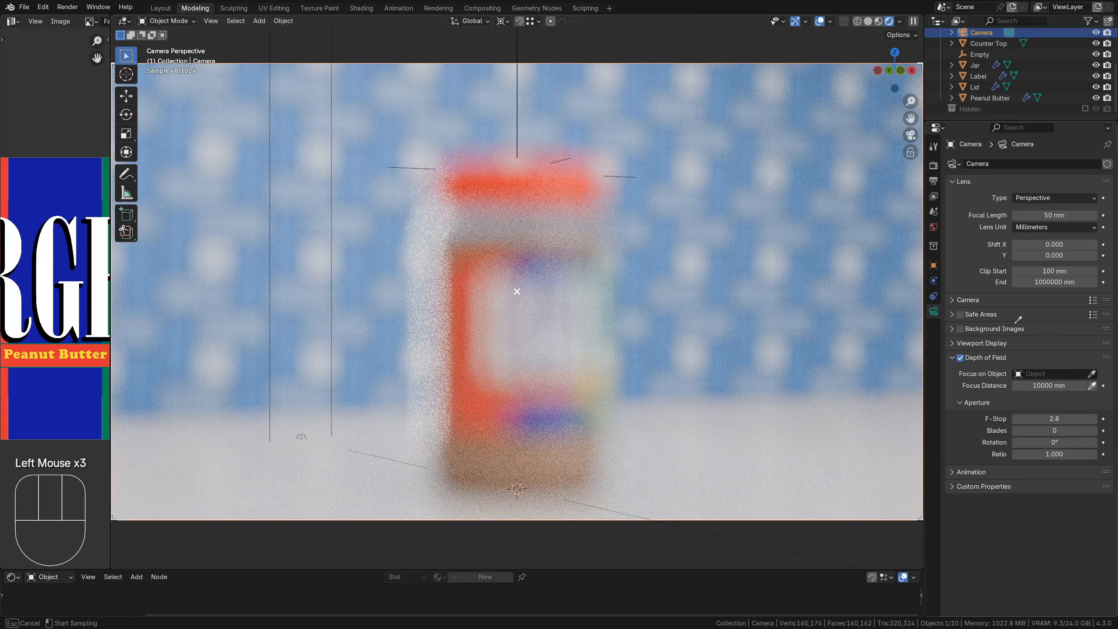
pyautogui.click(980, 77)
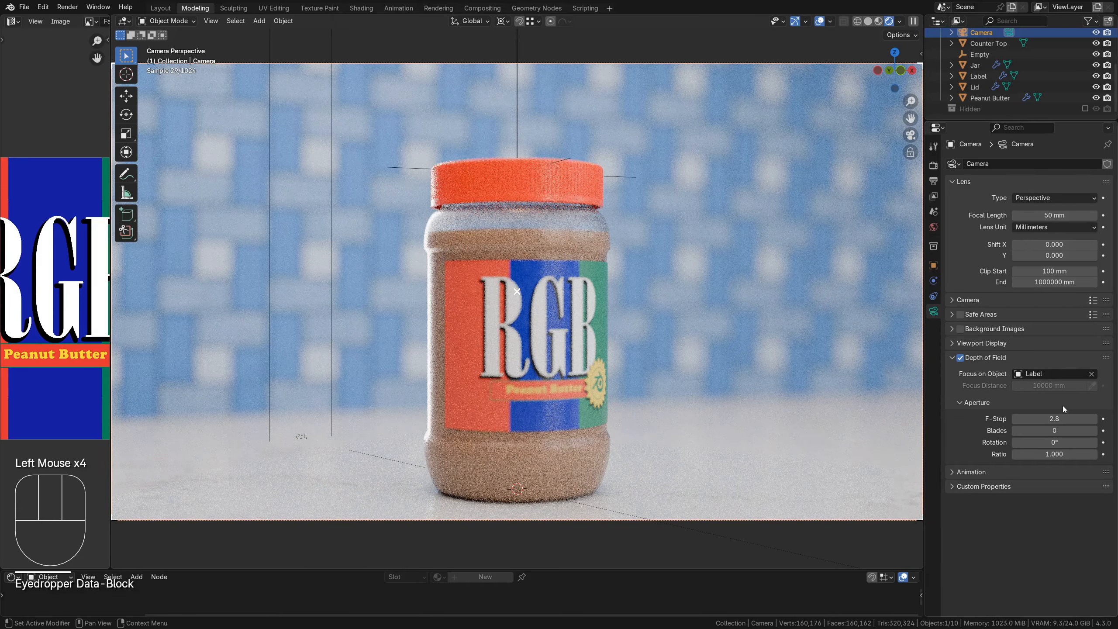
# Set the camera's depth of field aperture F-Stop to 4.5
pyautogui.keyDown('shift'); pyautogui.moveTo(1052, 418); pyautogui.dragTo(1052, 419); pyautogui.keyUp('shift')
pyautogui.click(1053, 418)
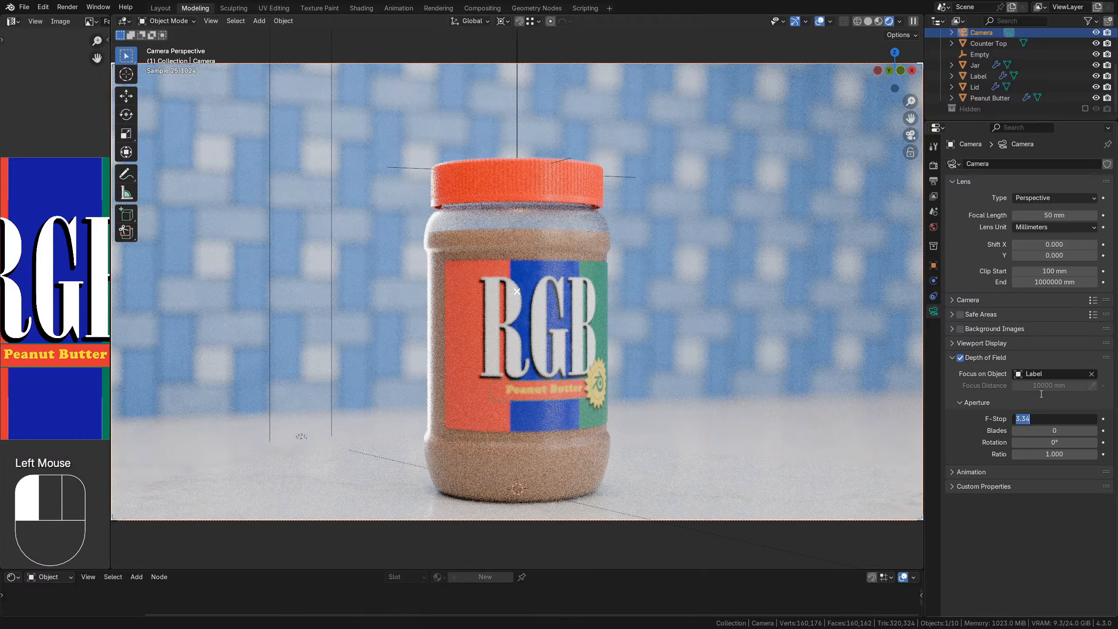
pyautogui.write('4.5')
pyautogui.press('Return')
# Move the Jar, Label, Lid, Peanut Butter and second area light together about 74 mm across the counter, keeping their height, away from the frame's center
pyautogui.press('g')
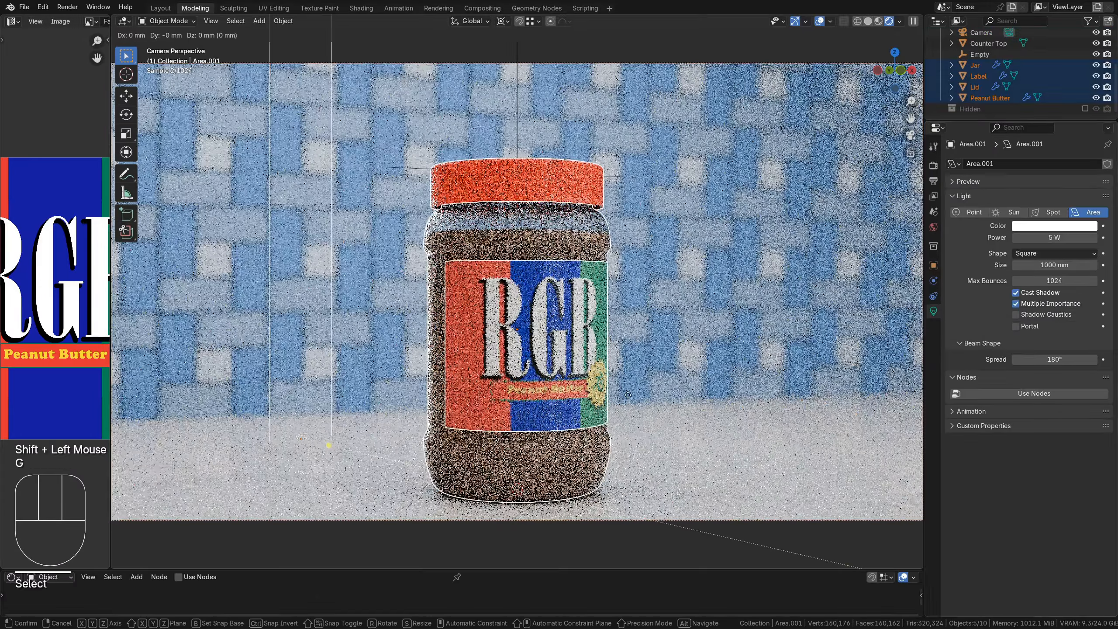
pyautogui.hotkey('shift', 'z')
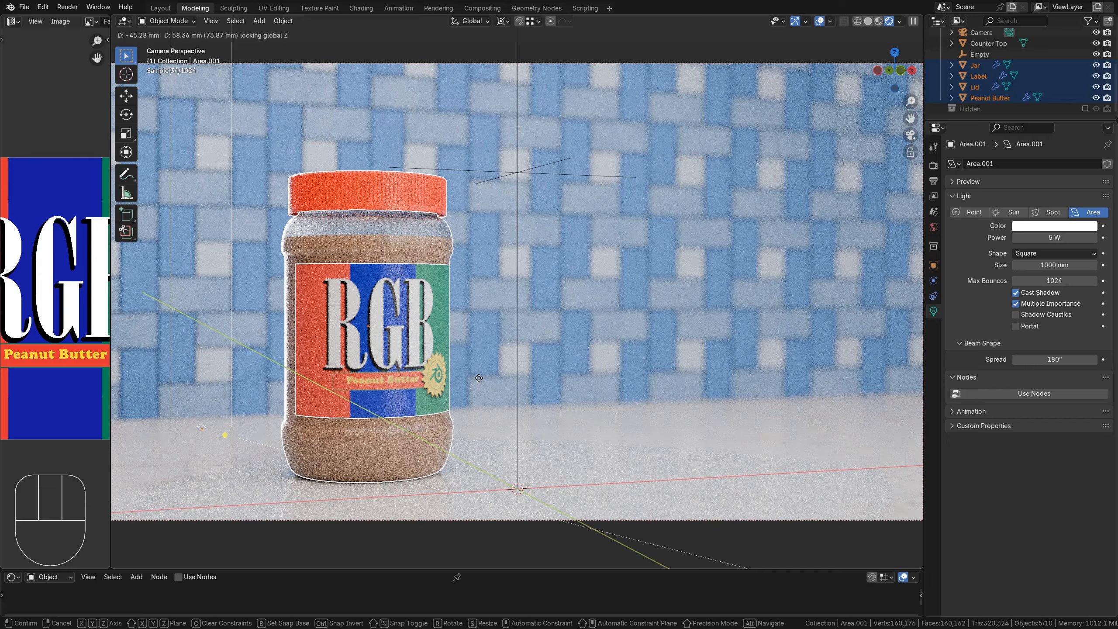
pyautogui.click(480, 377)
# In material preview and front view, move the lid off the jar and down to the counter beside it
pyautogui.press('z')
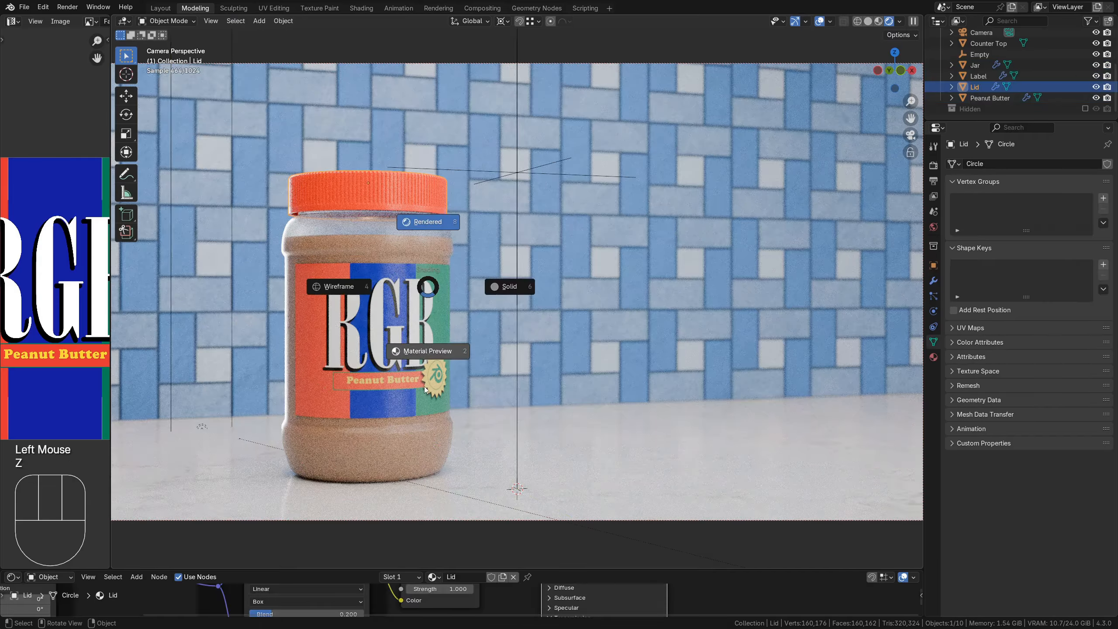
pyautogui.click(425, 388)
pyautogui.press('KP_1')
pyautogui.scroll(5, 476, 245)
pyautogui.press('g')
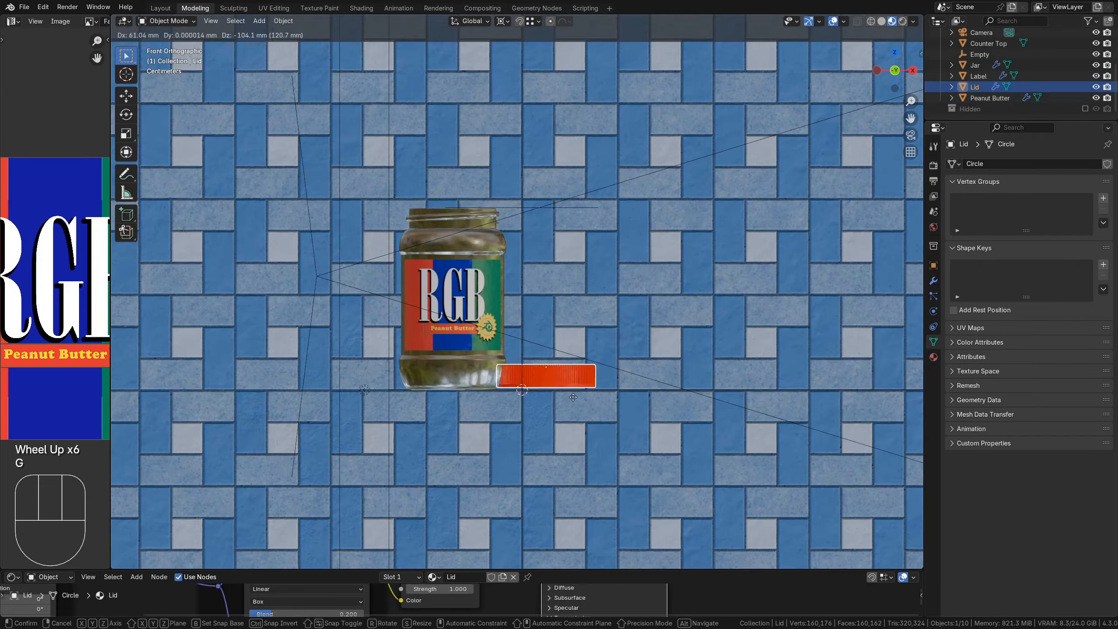
pyautogui.click(592, 442)
# Lower the lid about 0.41 mm along Z so it rests on the counter surface
pyautogui.scroll(5, 592, 443)
pyautogui.keyDown('shift'); pyautogui.moveTo(592, 443); pyautogui.dragTo(486, 250, button='middle'); pyautogui.keyUp('shift')
pyautogui.scroll(4, 487, 250)
pyautogui.press('g')
pyautogui.press('z')
pyautogui.keyDown('shift'); pyautogui.click(483, 221); pyautogui.keyUp('shift')
pyautogui.scroll(-5, 487, 220)
# In camera view, slide the lid horizontally about -4.7 mm in X and -38 mm in Y to sit slightly in front of the jar
pyautogui.press('KP_0')
pyautogui.press('g')
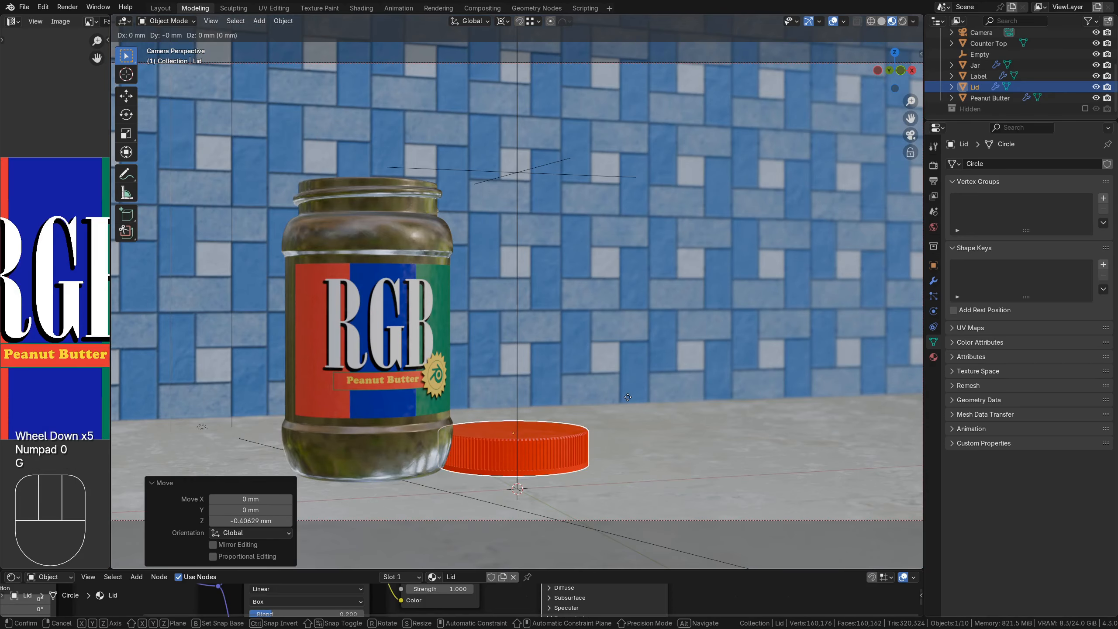
pyautogui.hotkey('shift', 'z')
pyautogui.click(650, 416)
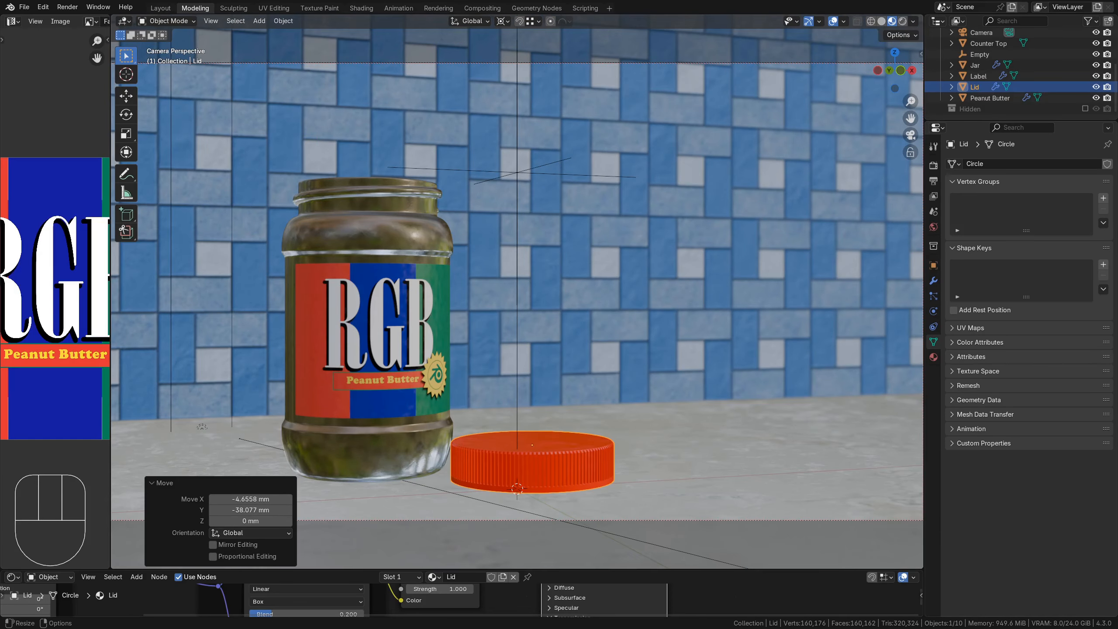
# Choose GPU Compute as the Cycles render device and open the render Max Samples value
pyautogui.click(933, 166)
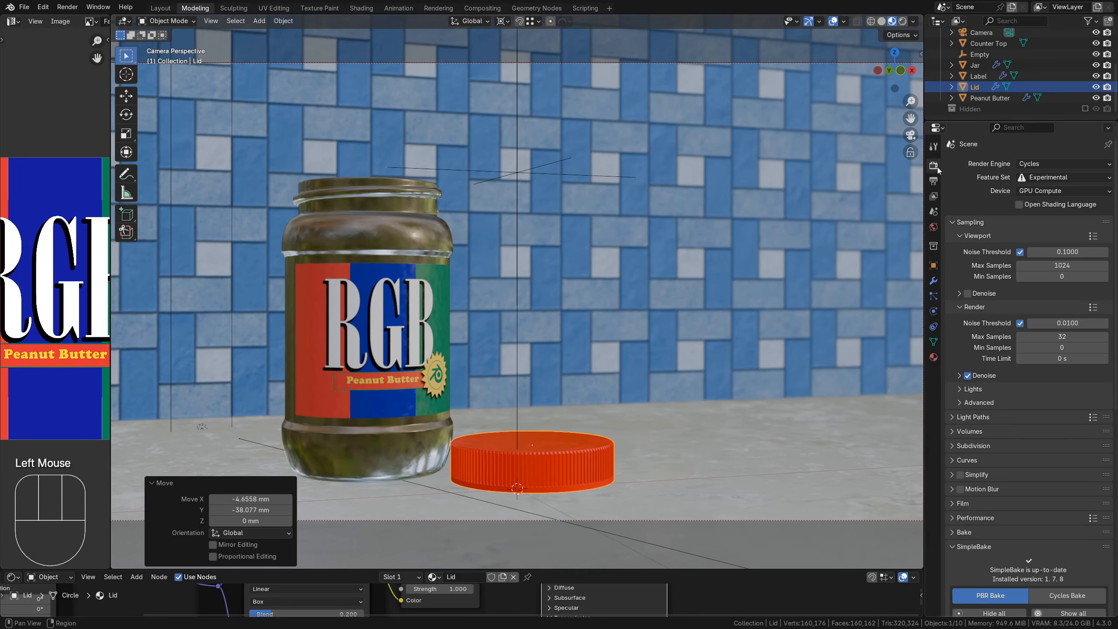
pyautogui.click(1046, 192)
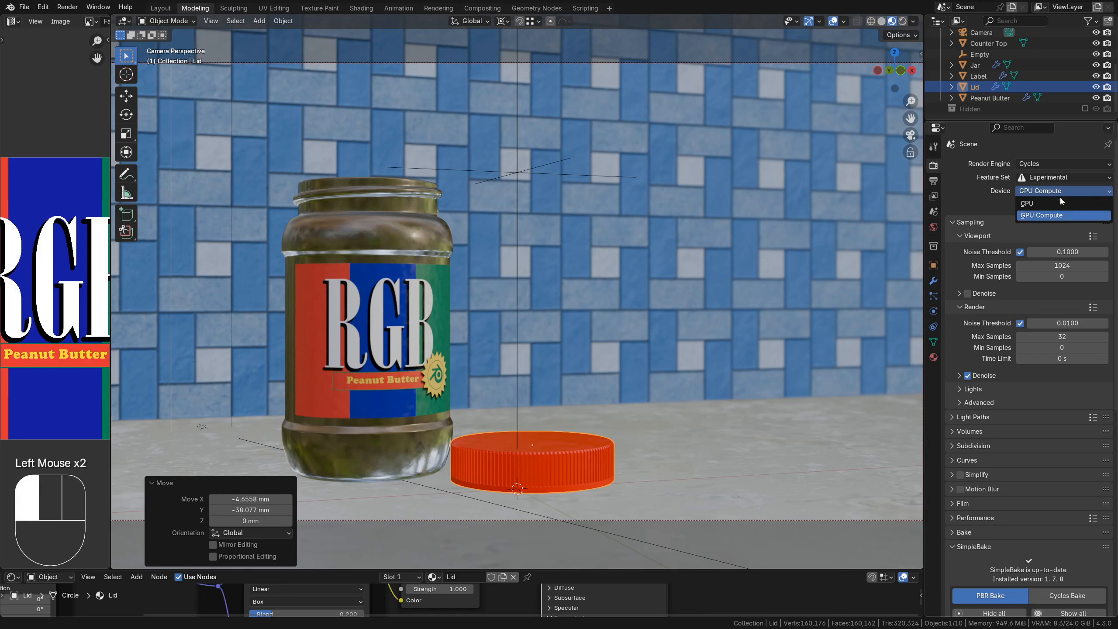
pyautogui.click(1053, 218)
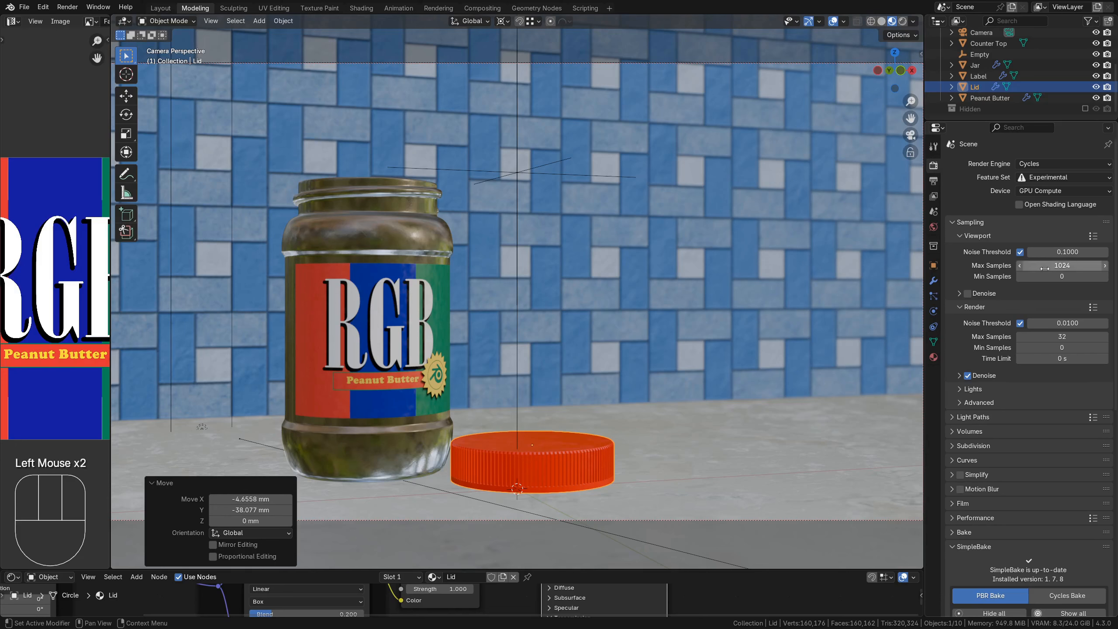
pyautogui.click(1073, 334)
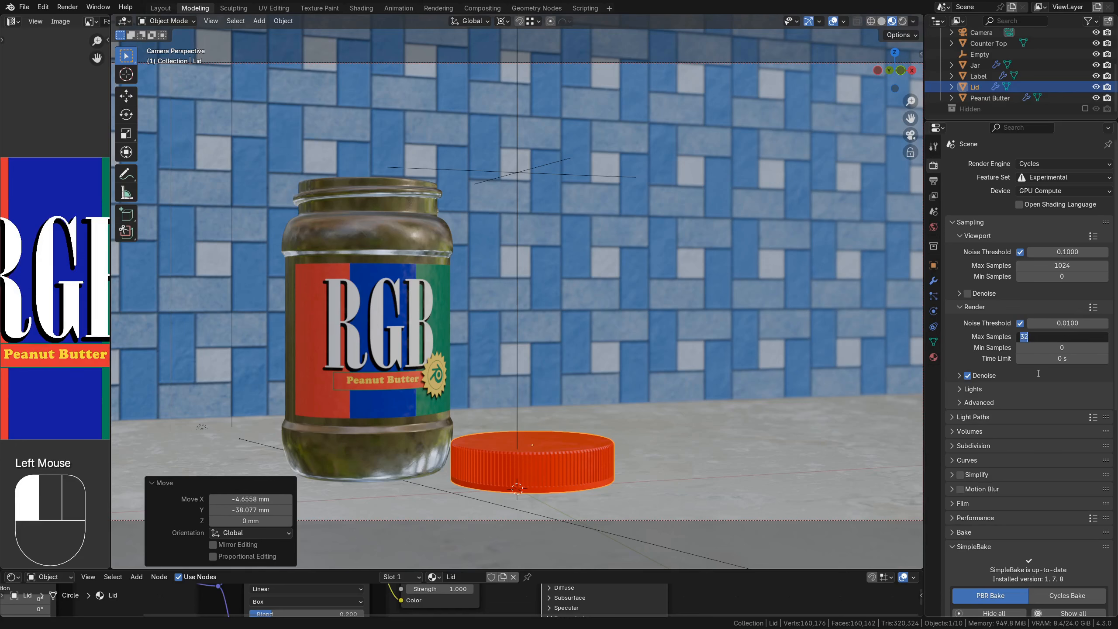
# Expand the render denoise settings and set the denoiser to OptiX
pyautogui.click(957, 375)
pyautogui.click(958, 375)
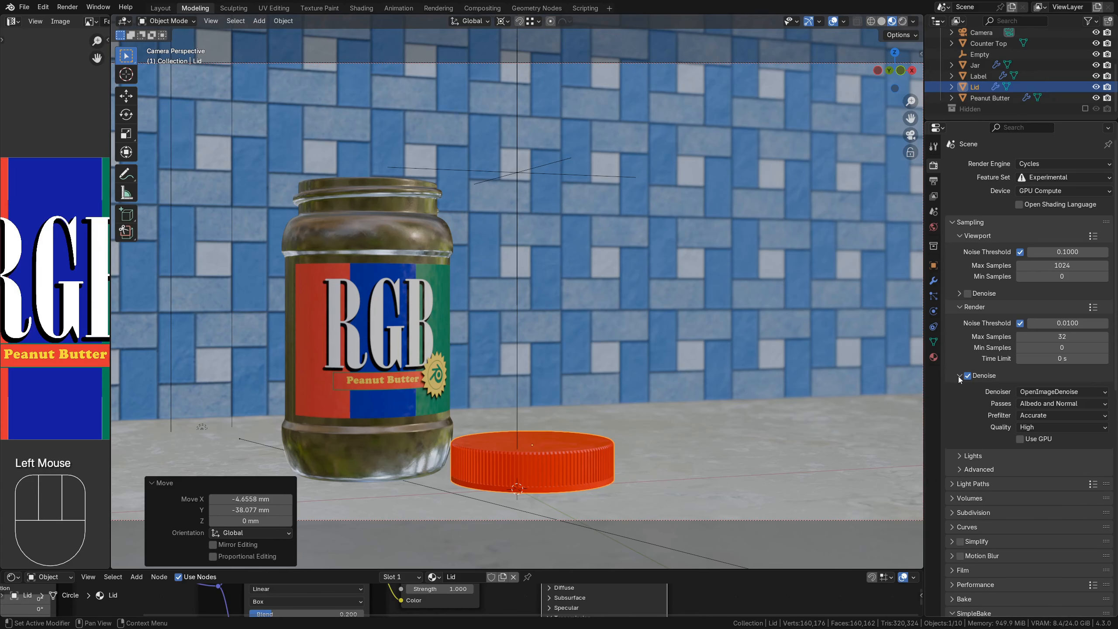
pyautogui.click(1082, 391)
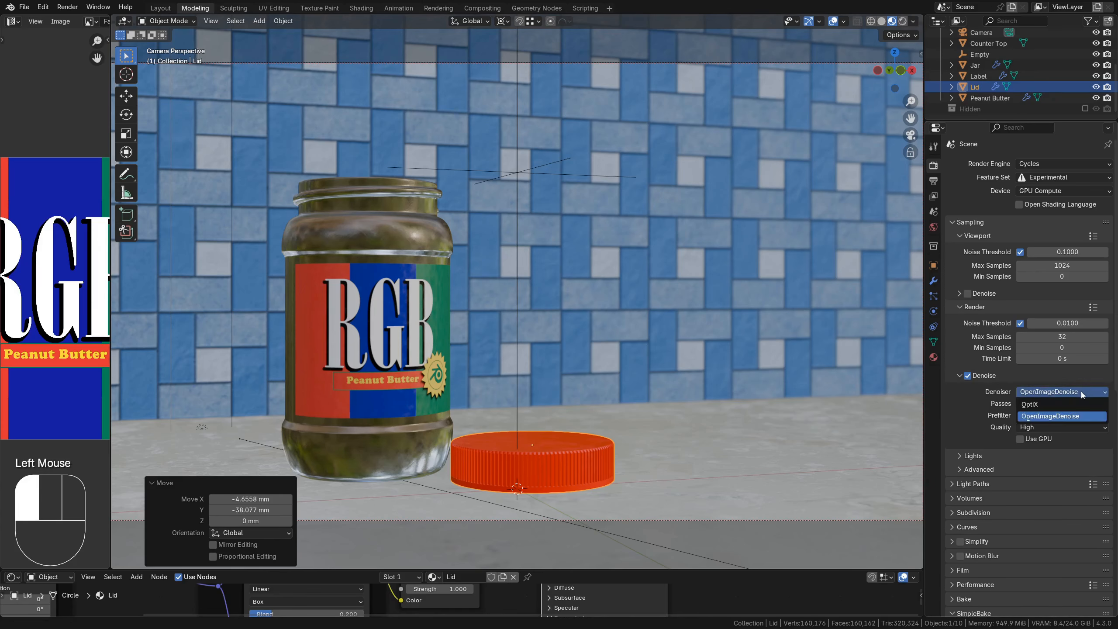
pyautogui.click(1066, 405)
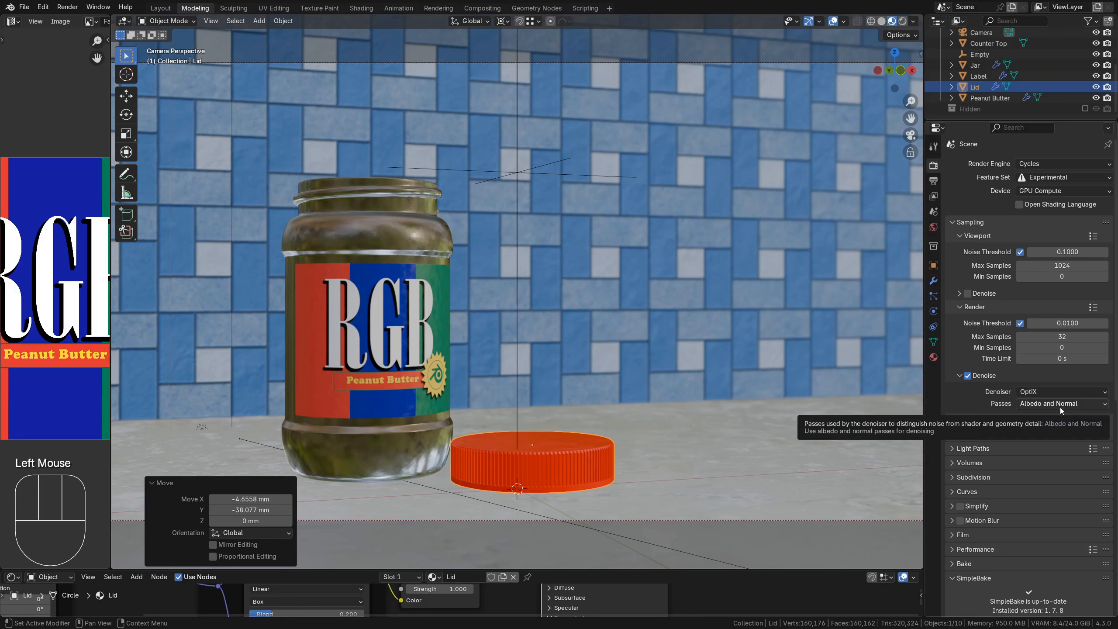
# Check the output resolution and PNG file format, and render the still image from the camera
pyautogui.click(934, 180)
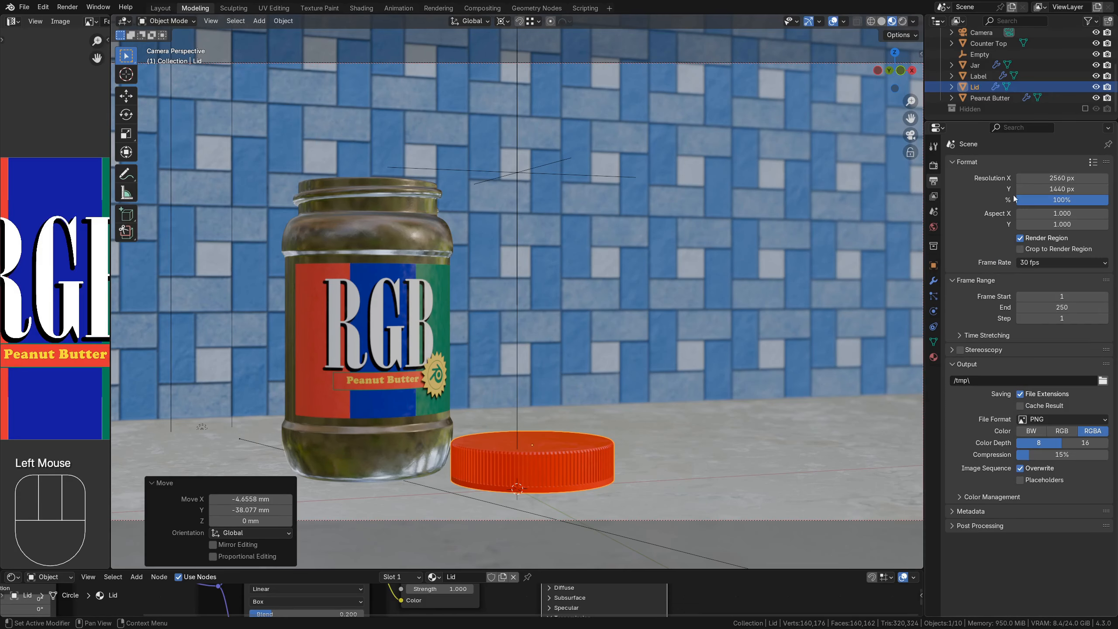
pyautogui.click(1072, 418)
pyautogui.press('F12')
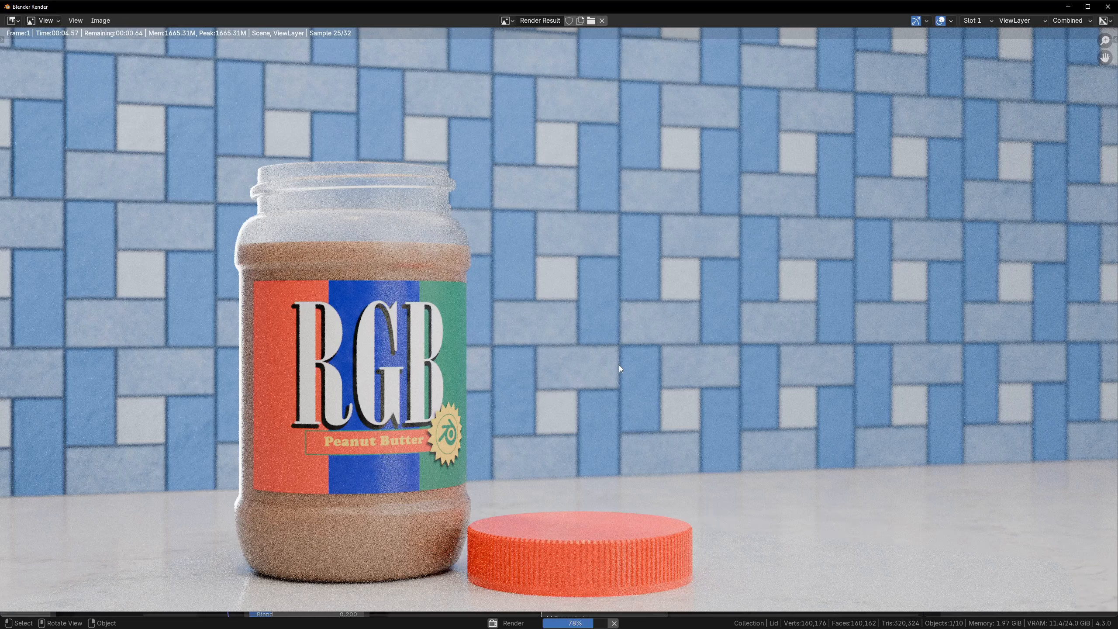
# Save the finished render as untitled.png in the Peanut Butter Jar Renders folder
pyautogui.hotkey('shift', 'alt', 's')
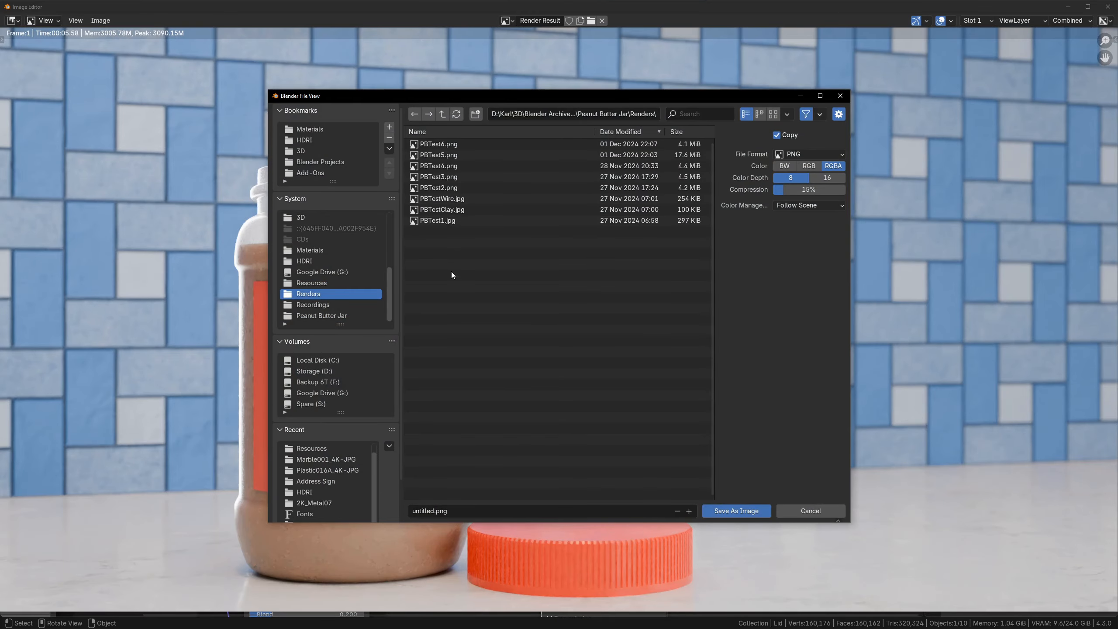
pyautogui.click(735, 511)
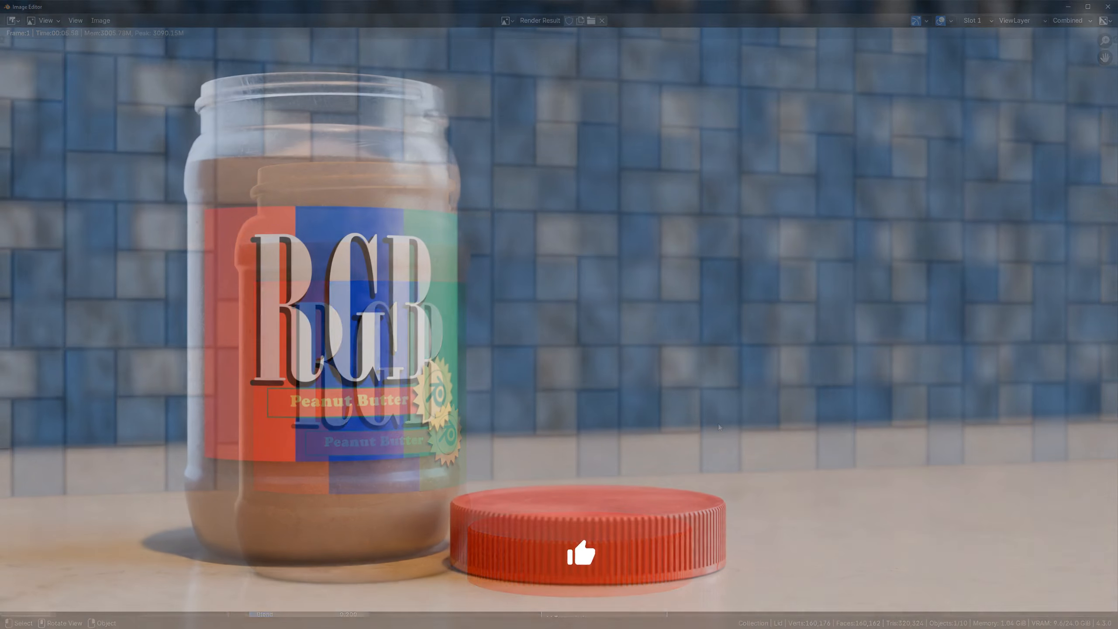